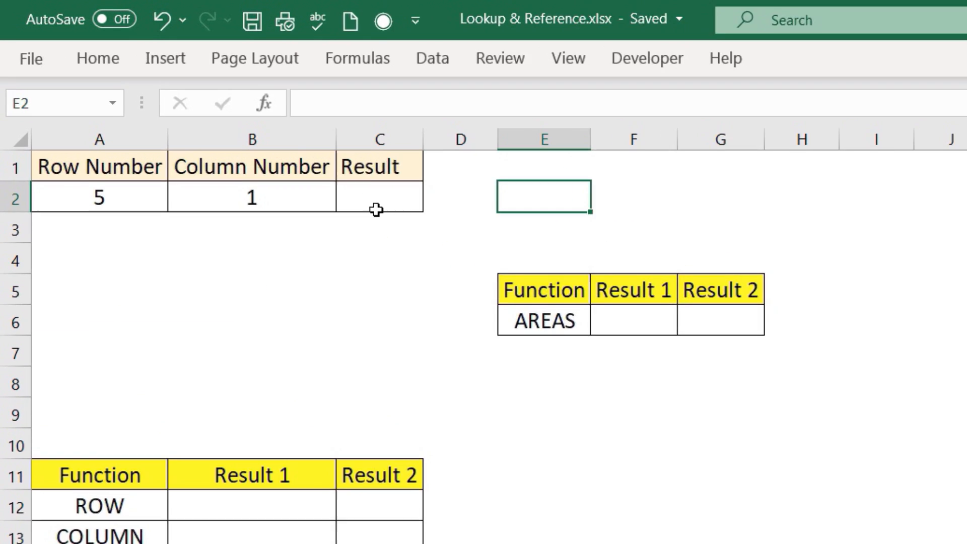
Enter an ADDRESS formula in C2 that takes its row number from A2 and column number from B2
left_click(205, 107)
type("=add")
key("Tab")
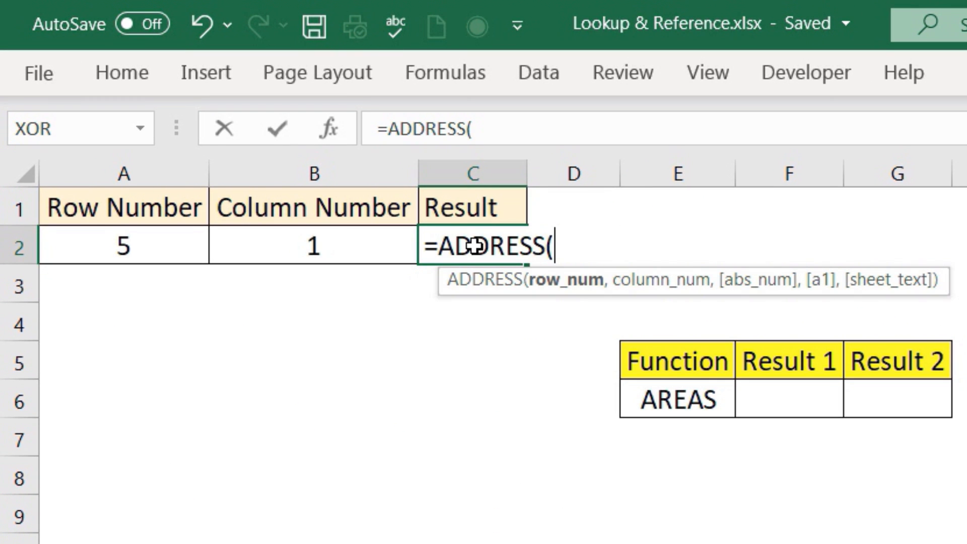
left_click(110, 247)
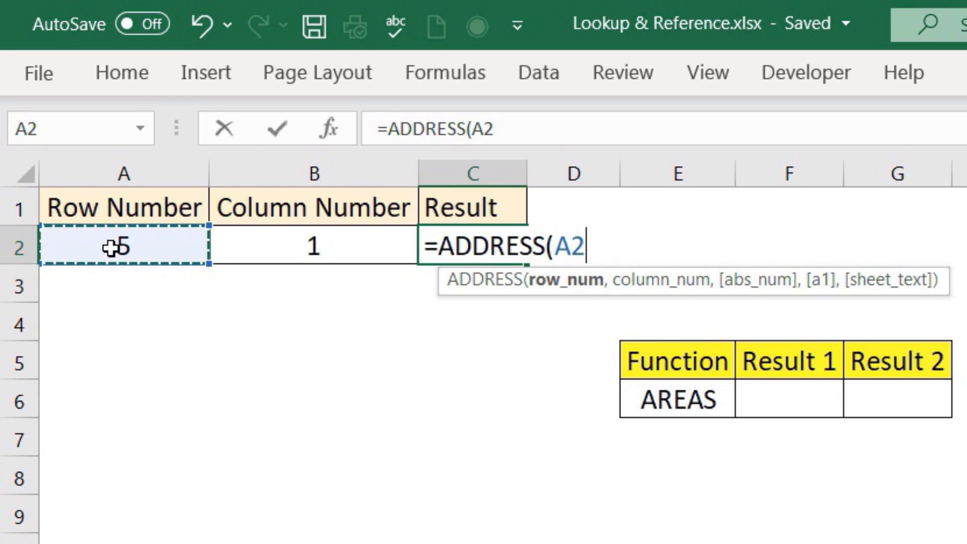
type(",")
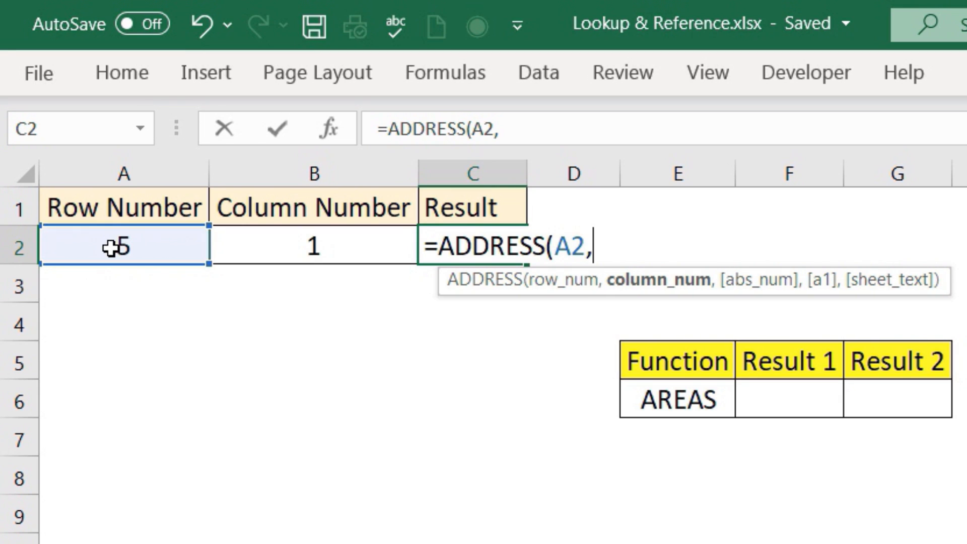
left_click(311, 247)
type(")")
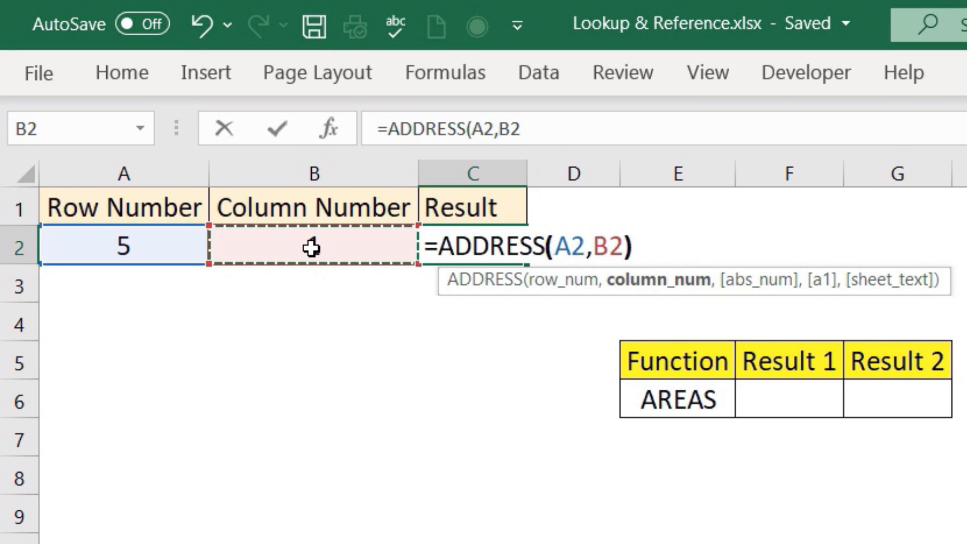
key("Return")
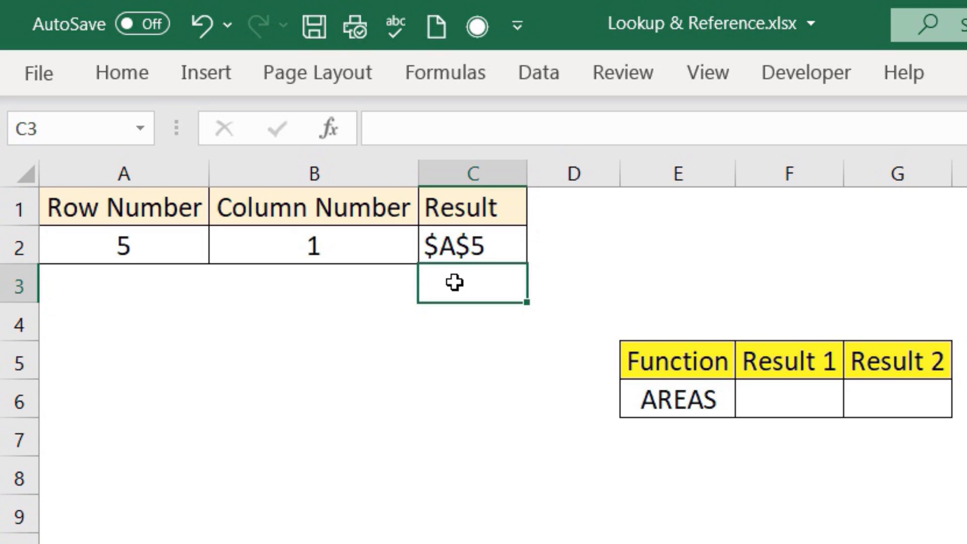
Edit the ADDRESS function's arguments in C2, setting Abs_num to 4 for a relative reference
left_click(472, 245)
left_click(328, 128)
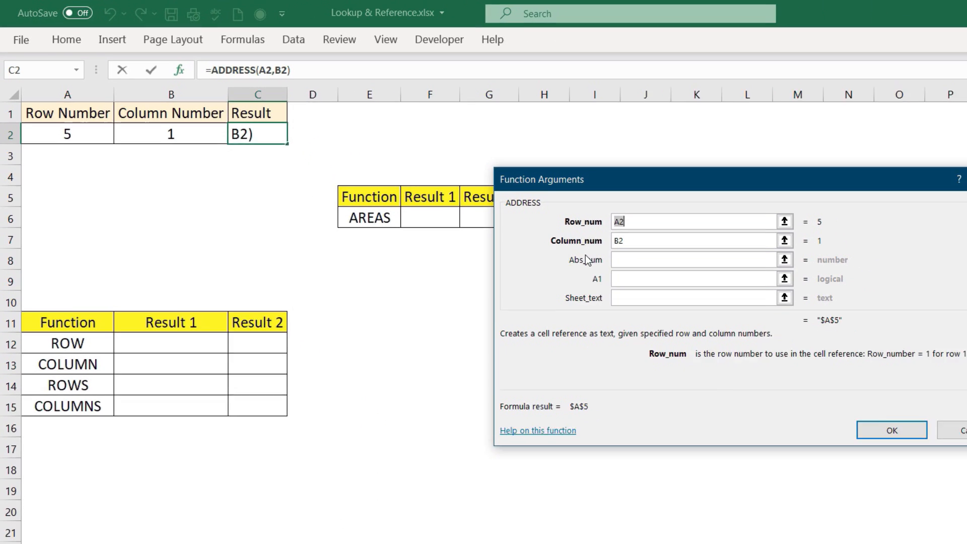
left_click(638, 262)
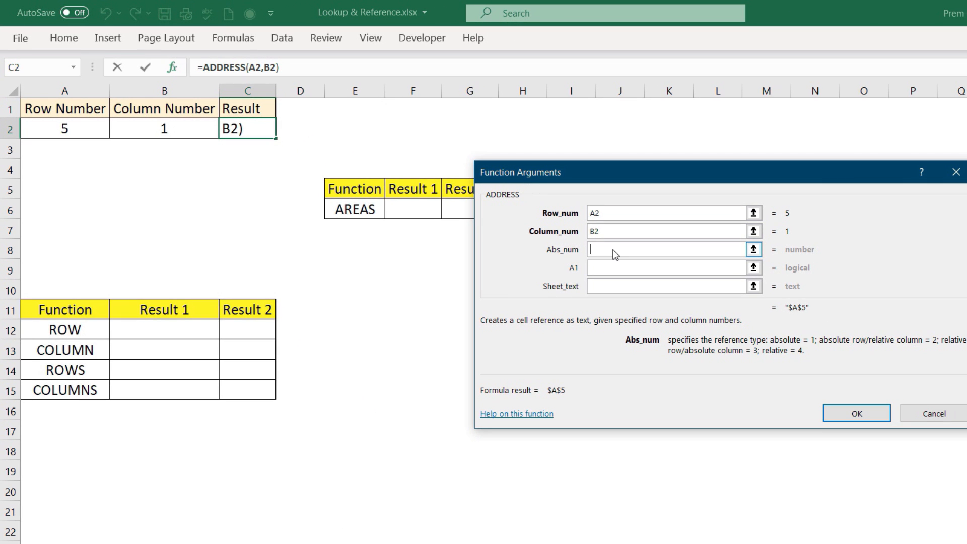
type("4")
key("Return")
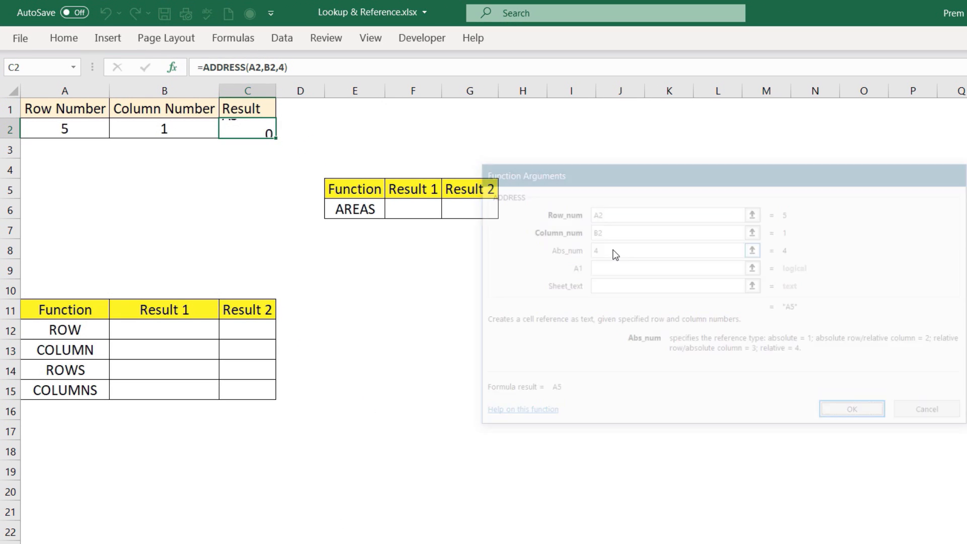
Enter the formula =ROW() without a reference in B12, the ROW function's Result 1 cell
left_click(76, 328)
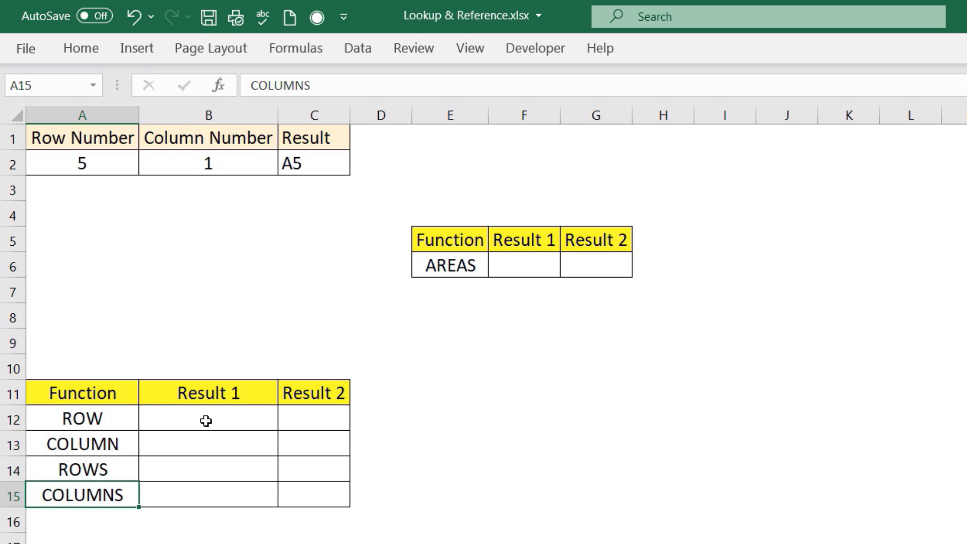
left_click(207, 422)
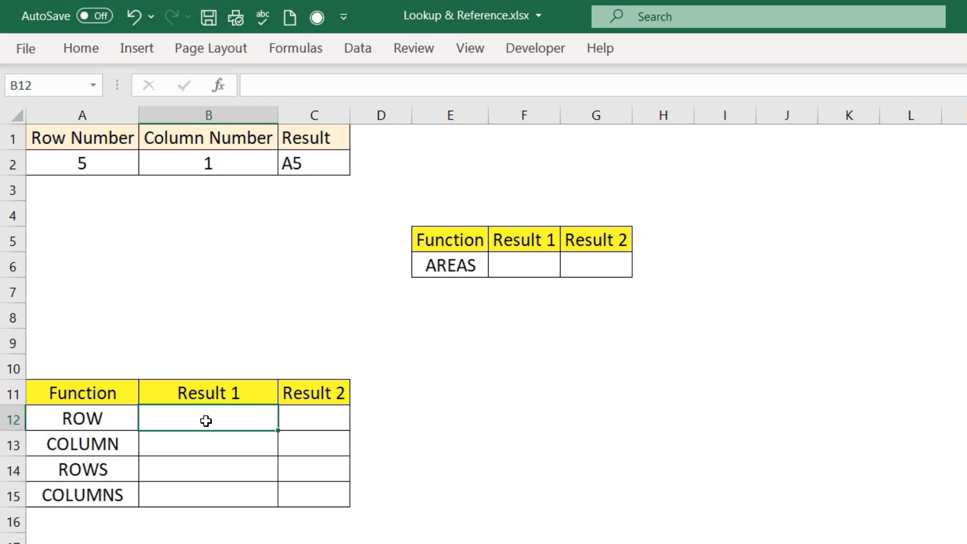
type("=row")
key("Tab")
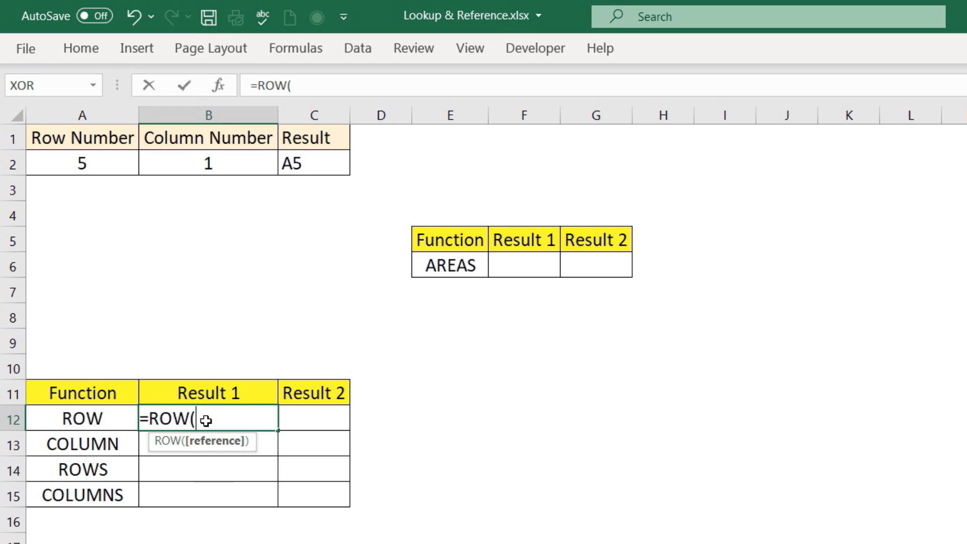
type(")")
key("Return")
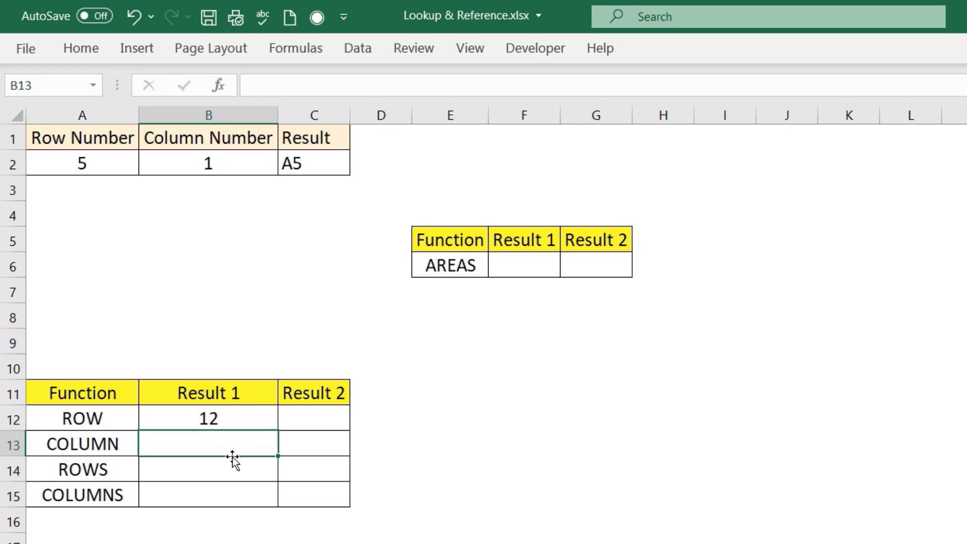
left_click(245, 422)
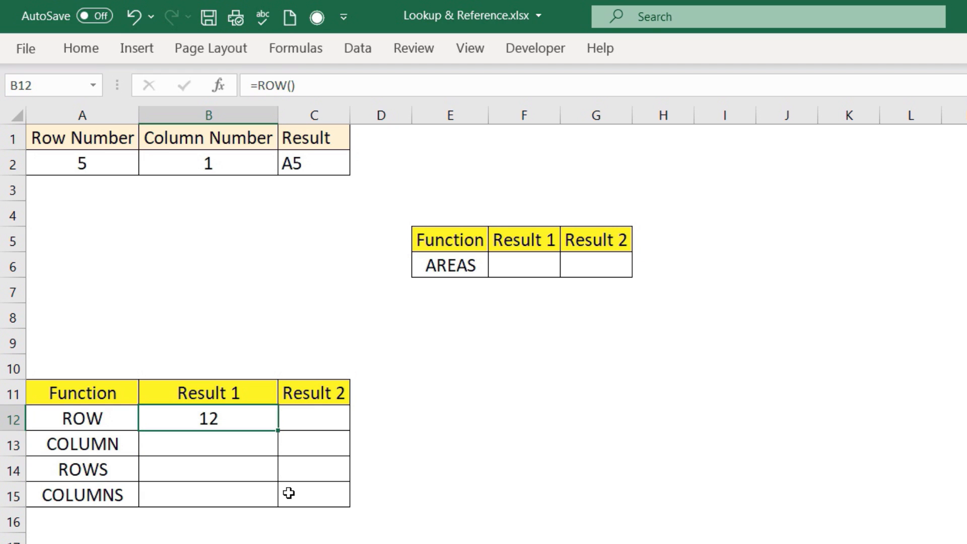
Enter the formula =ROW(C1) in C12, the ROW function's Result 2 cell
left_click(320, 422)
type("=")
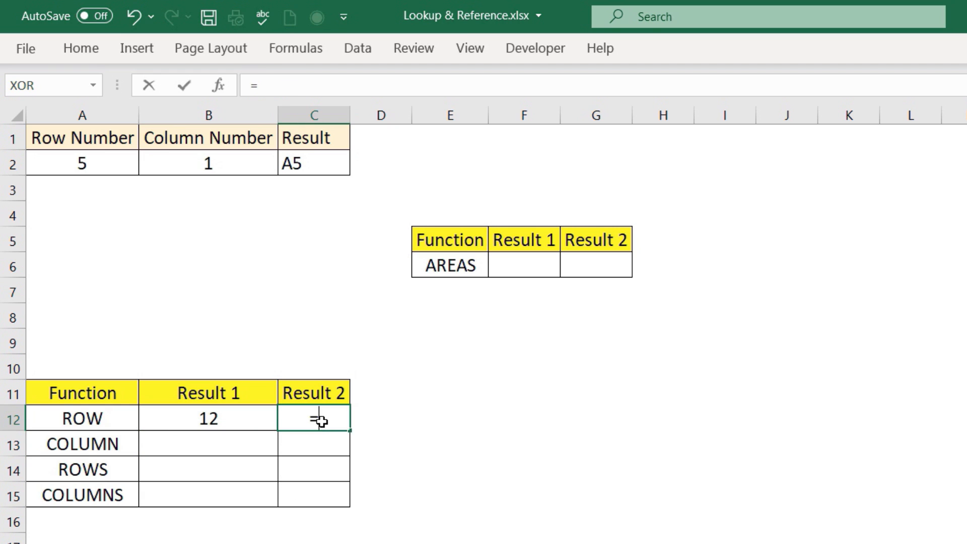
type("row")
key("Tab")
left_click(332, 137)
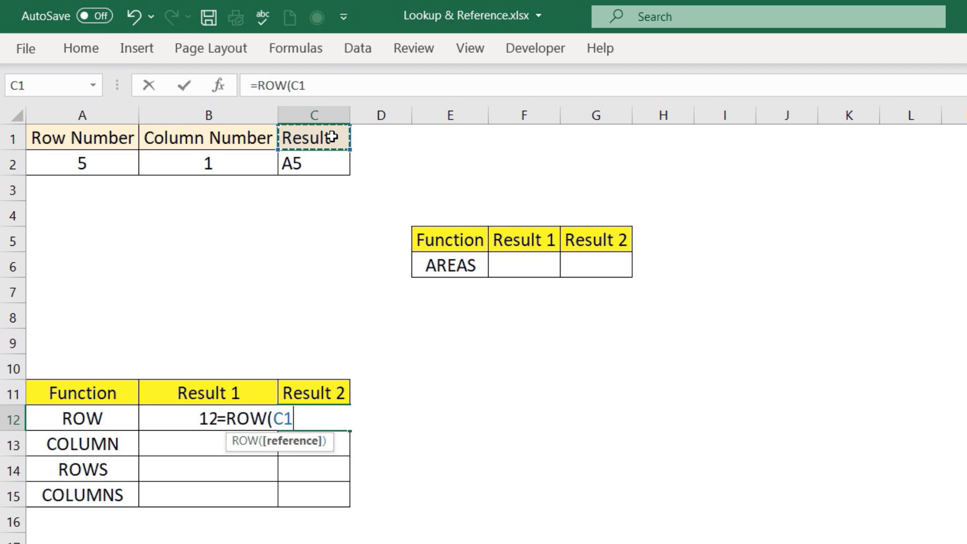
type(")")
key("Return")
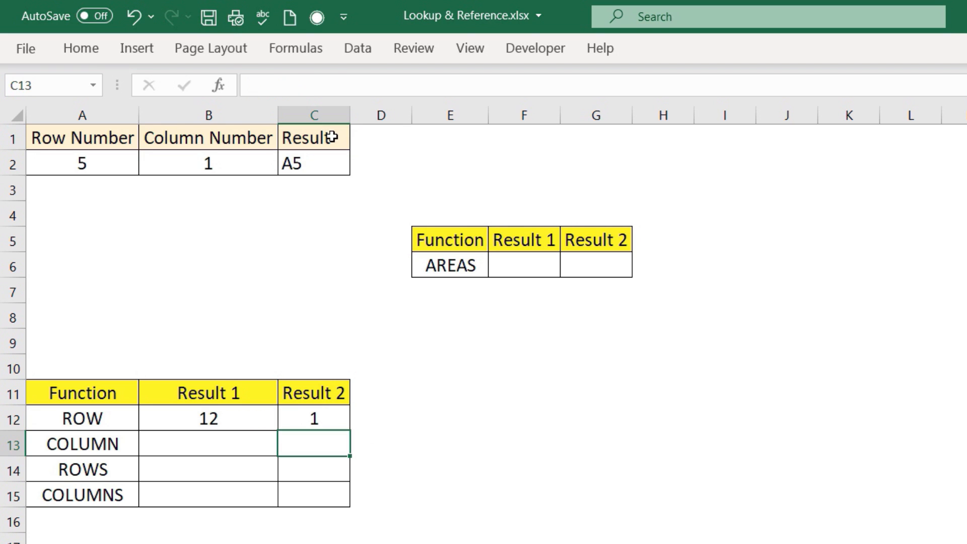
left_click(326, 423)
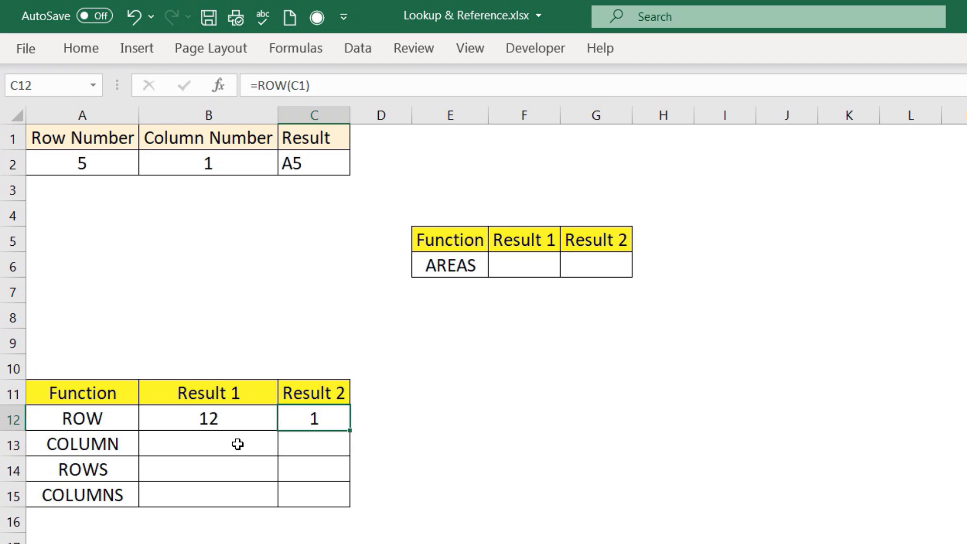
Enter the formula =COLUMN() without a reference in B13, the COLUMN function's Result 1 cell
left_click(230, 440)
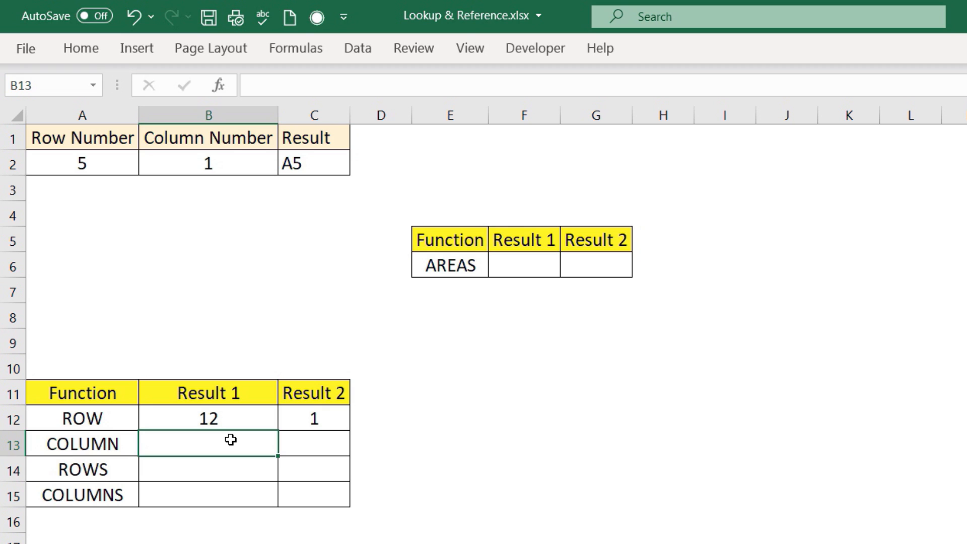
type("=colum")
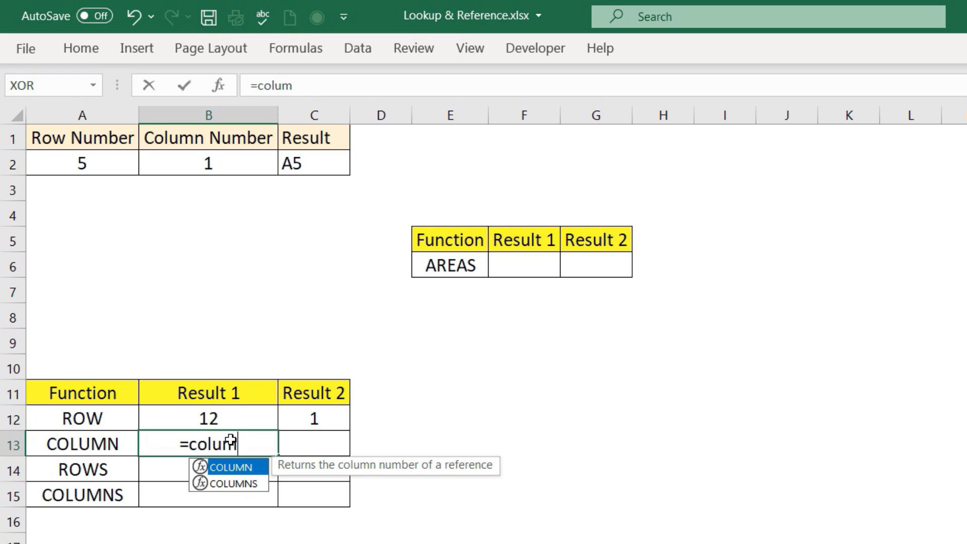
key("Tab")
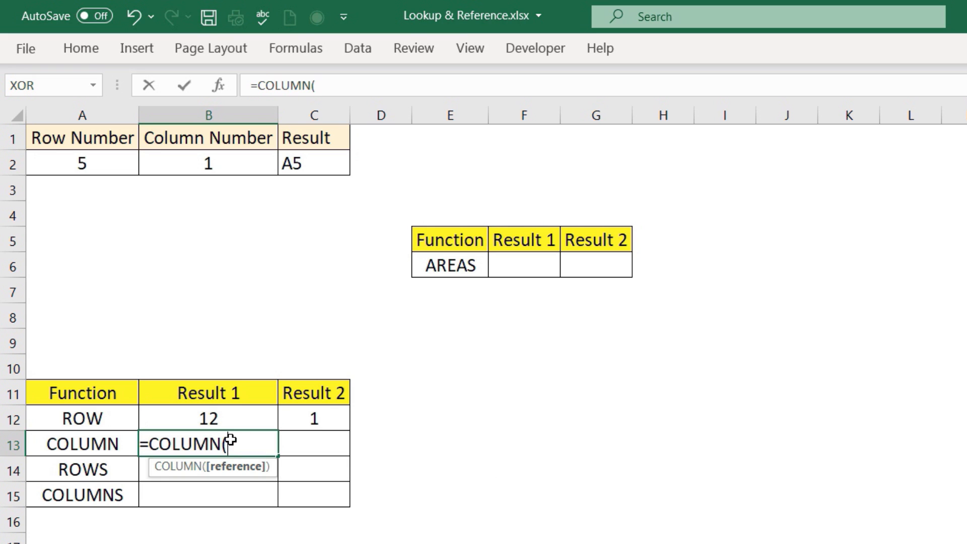
type(")")
key("Return")
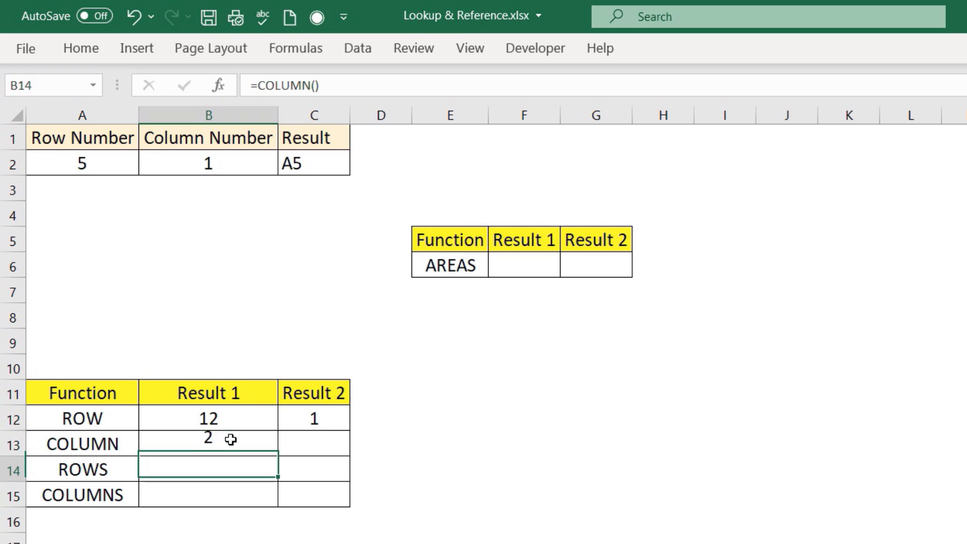
left_click(228, 442)
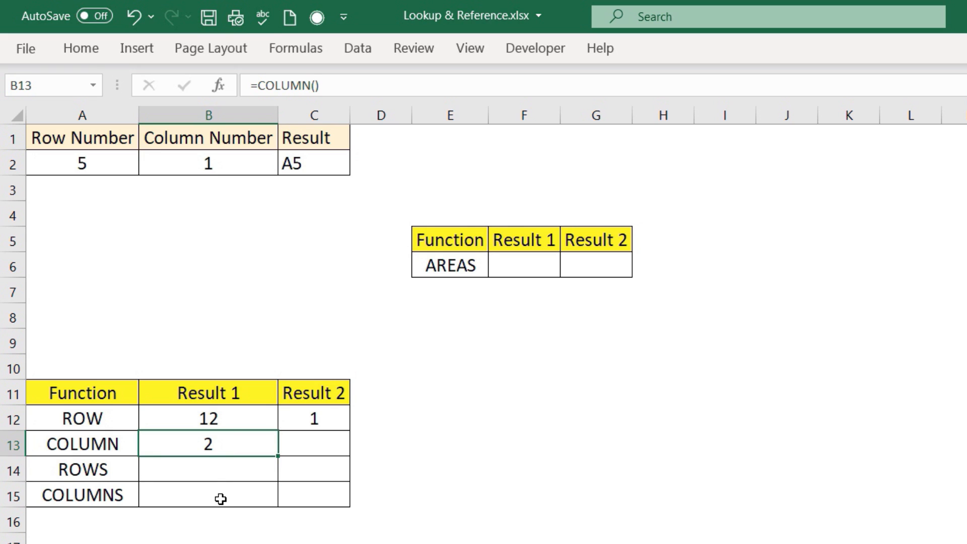
Copy the COLUMN formula from B13 into C13, its Result 2 cell
left_click(317, 437)
left_click(254, 450)
key("ctrl+c")
left_click(317, 443)
key("ctrl+v")
key("Escape")
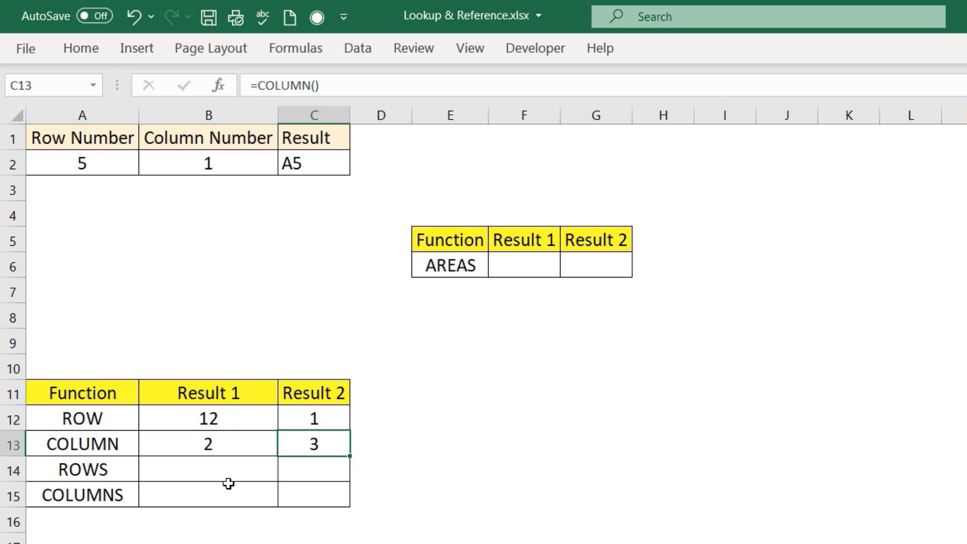
Enter the formula =ROWS(A11:A15) in B14 to count the rows of the function table
left_click(219, 471)
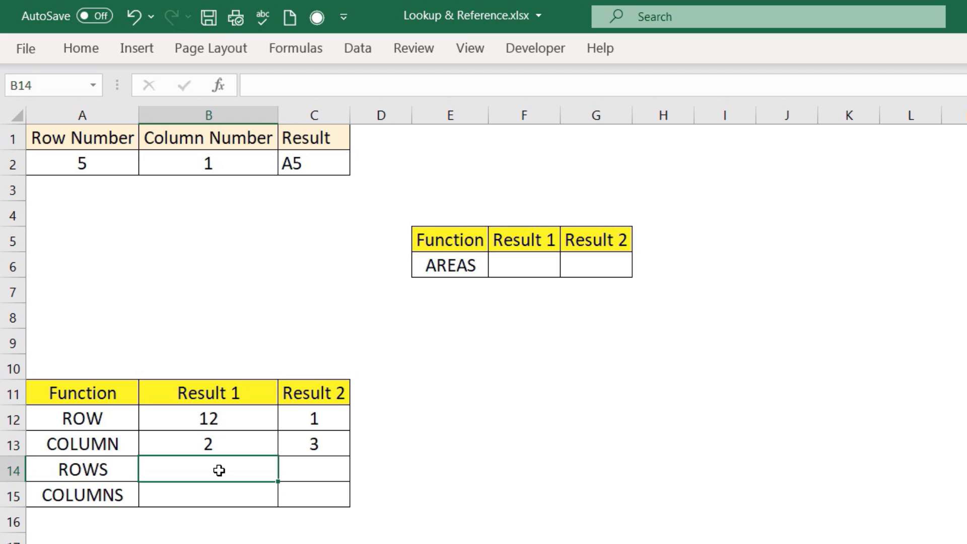
type("=rows")
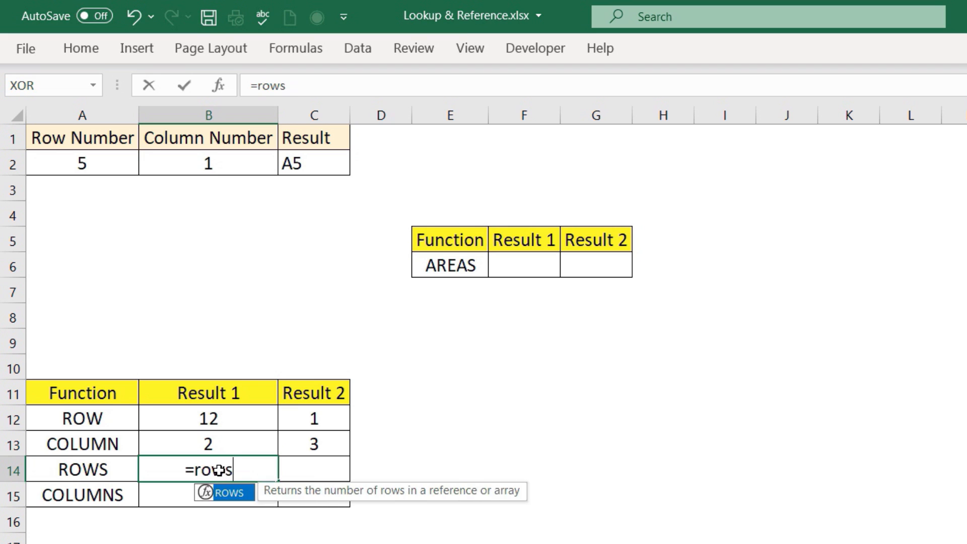
key("Tab")
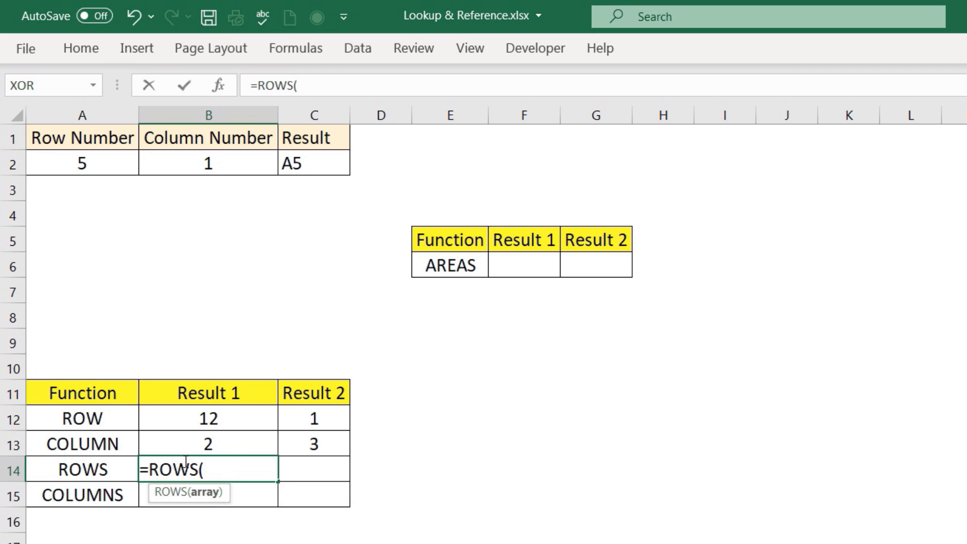
left_click_drag(101, 395, 103, 496)
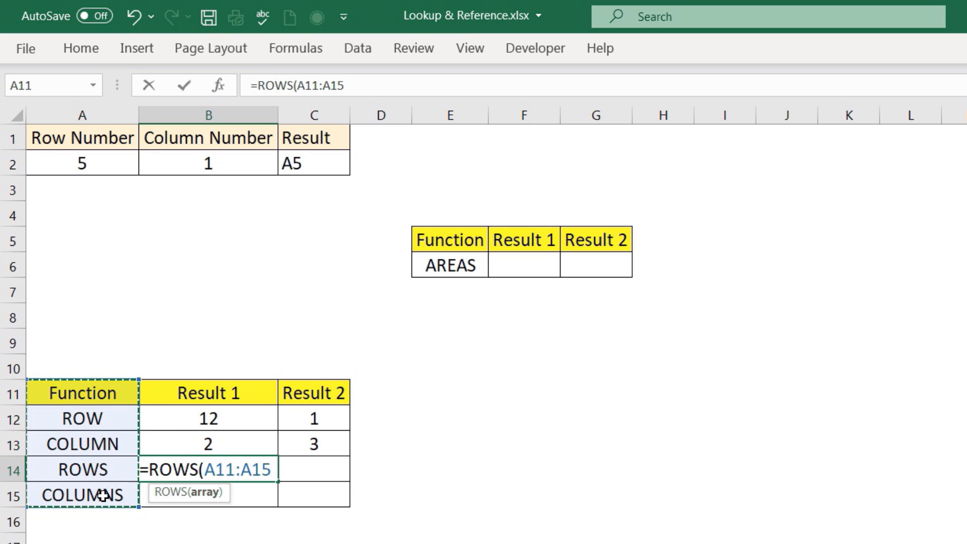
type(")")
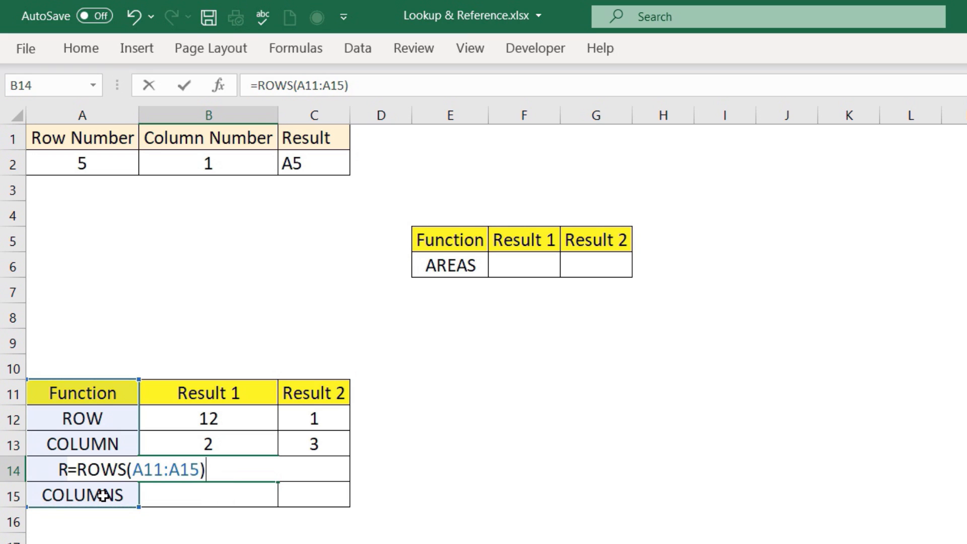
key("Return")
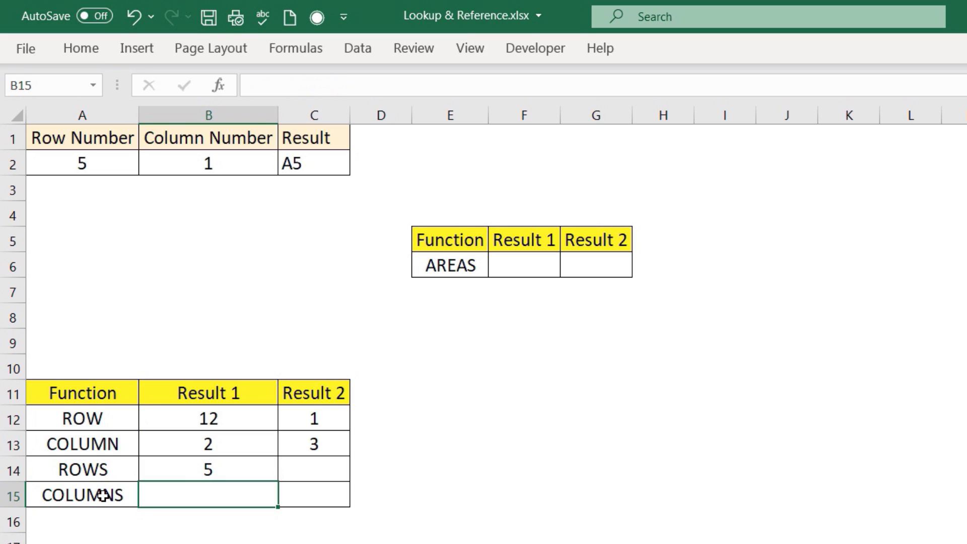
Copy the ROWS formula from B14 into C14, its Result 2 cell
left_click(231, 468)
key("ctrl+c")
left_click(322, 476)
key("ctrl+v")
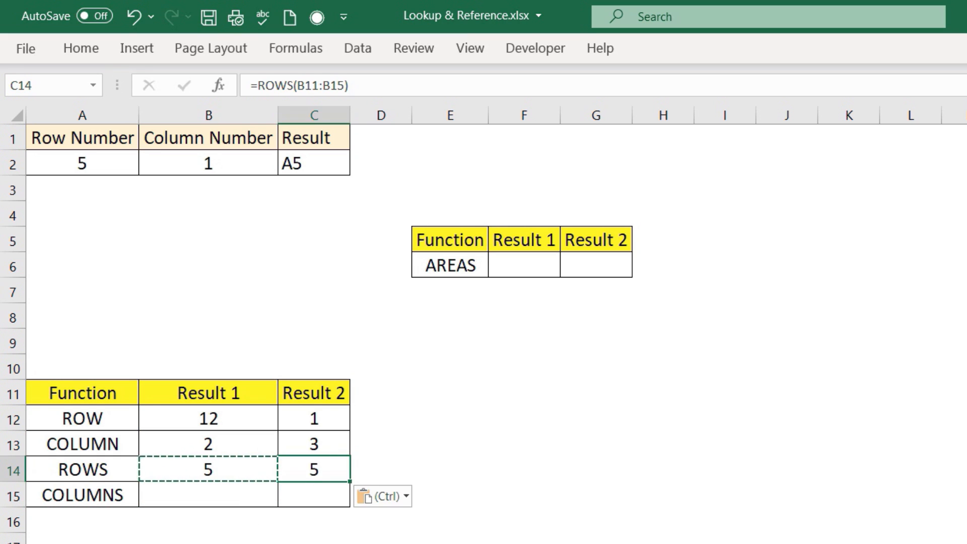
Enter the formula =COLUMNS(A11:C11) in B15 to count the columns across the table's header row
left_click(228, 498)
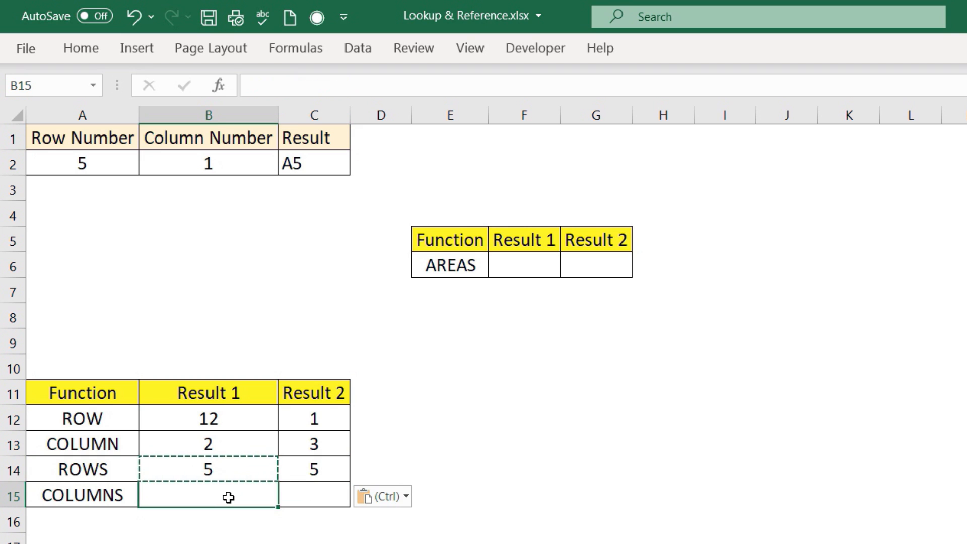
key("Escape")
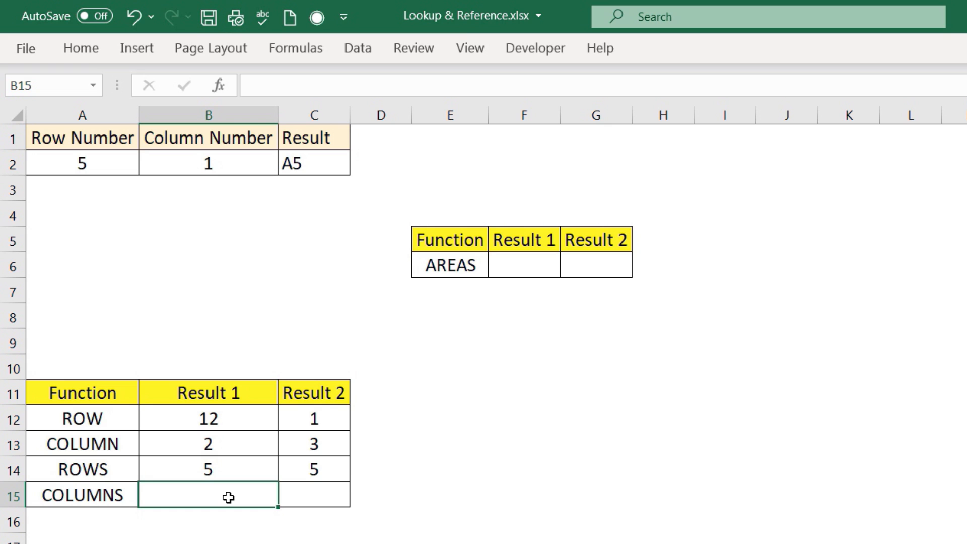
type("=column")
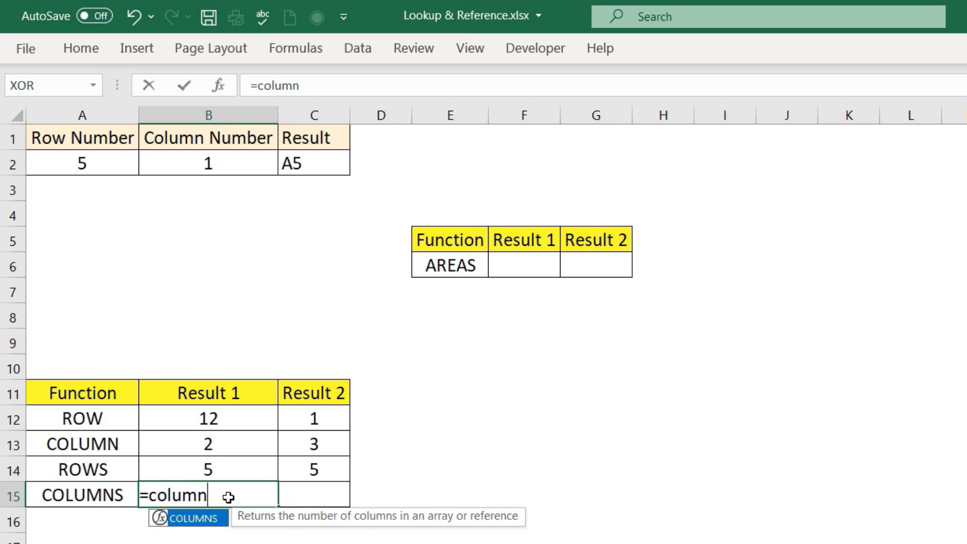
key("Tab")
left_click_drag(102, 393, 312, 400)
type(")")
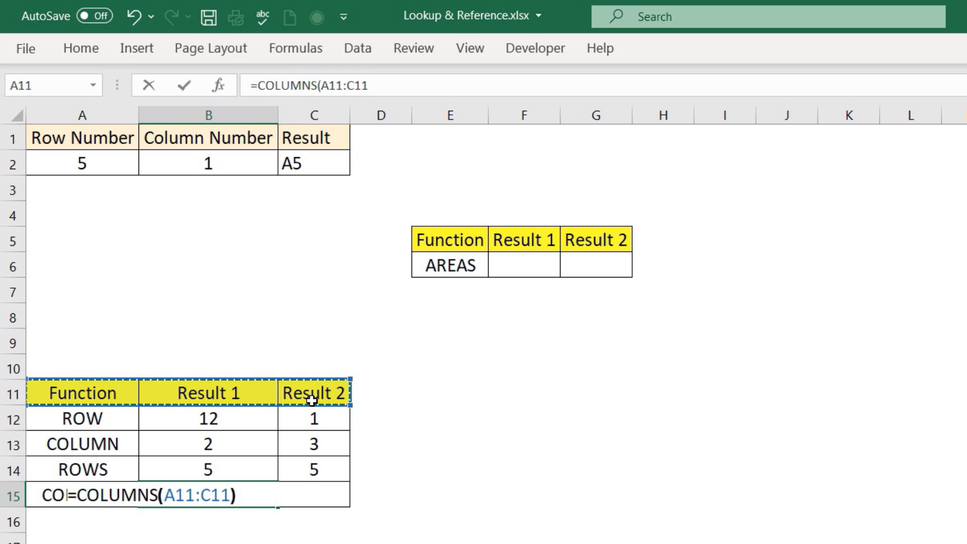
key("Return")
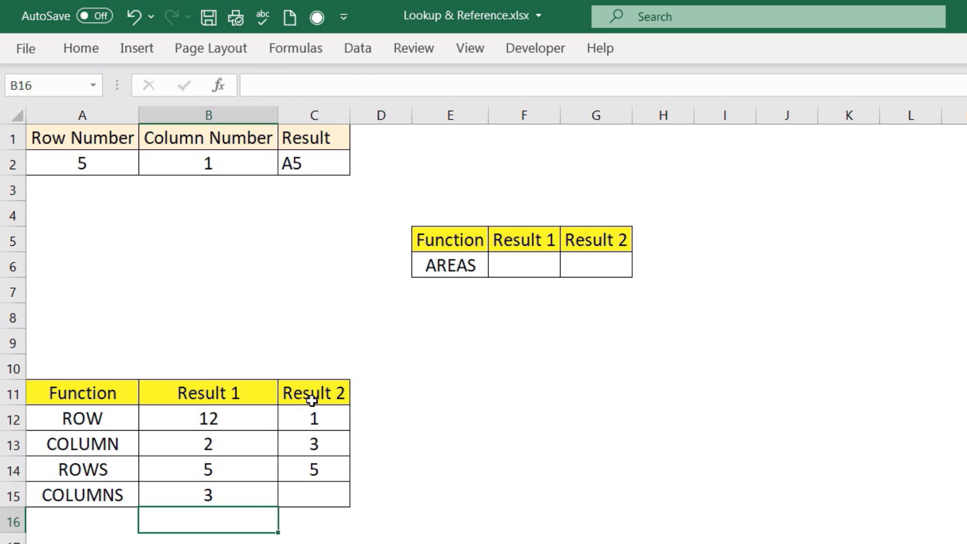
Enter the formula =ADDRESS(ROW()-1,COLUMN()) in C3 to return the address of the cell directly above it
left_click(254, 496)
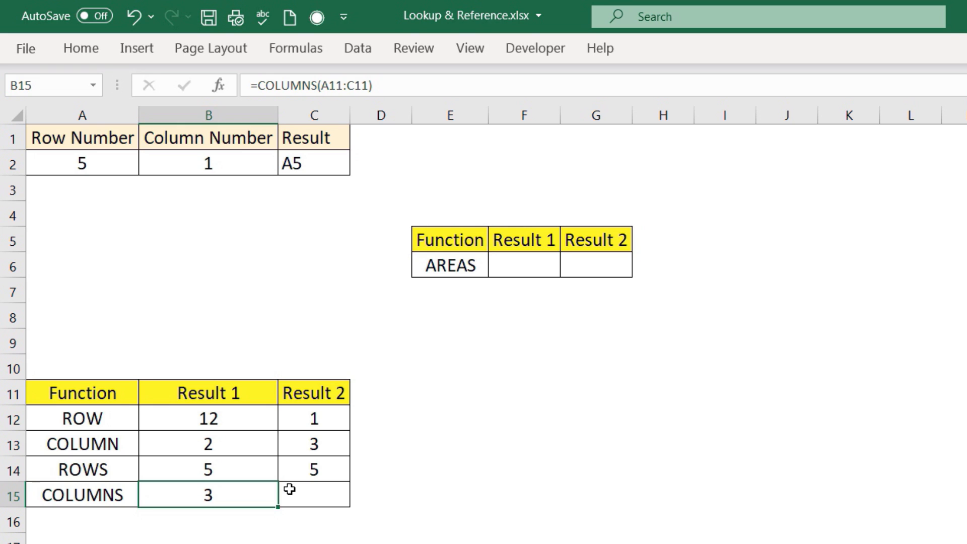
left_click(315, 163)
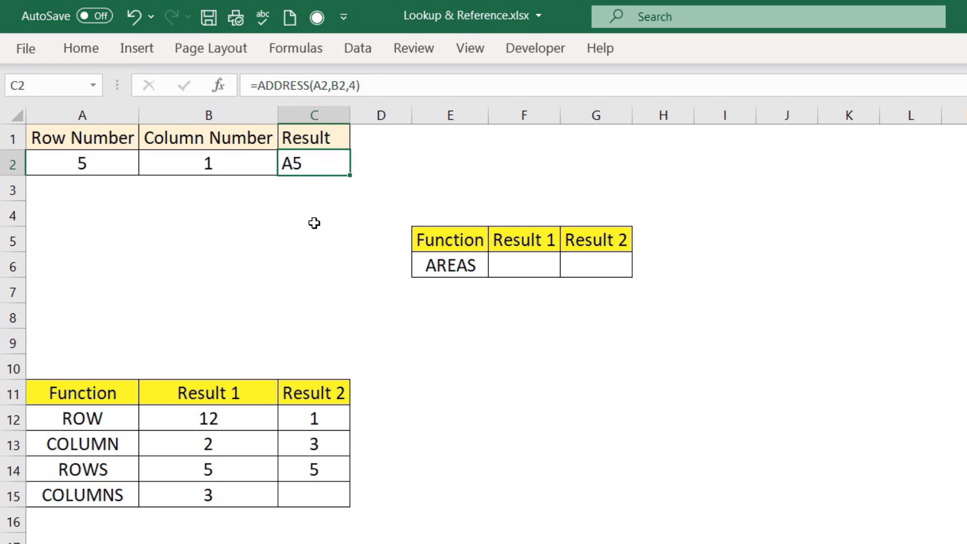
left_click(314, 187)
type("=add")
key("Tab")
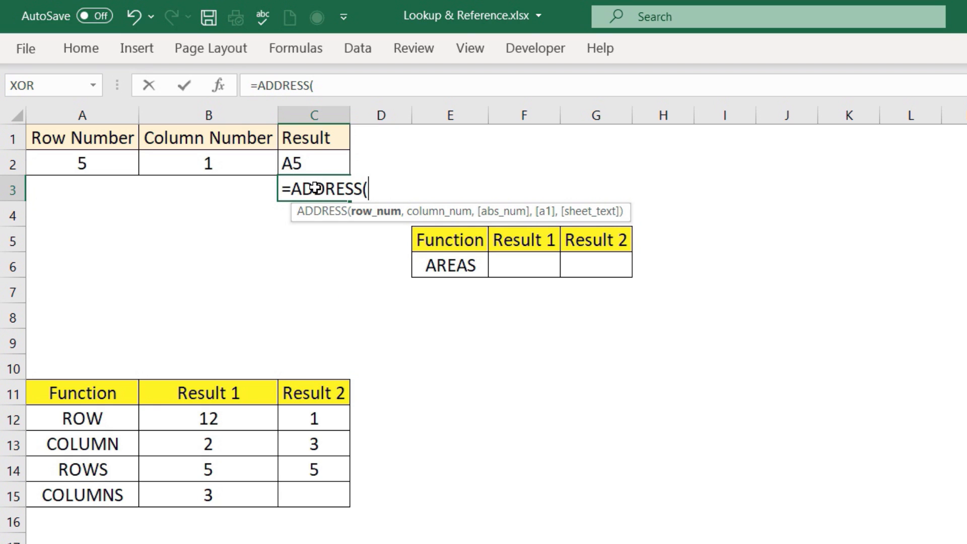
type("row")
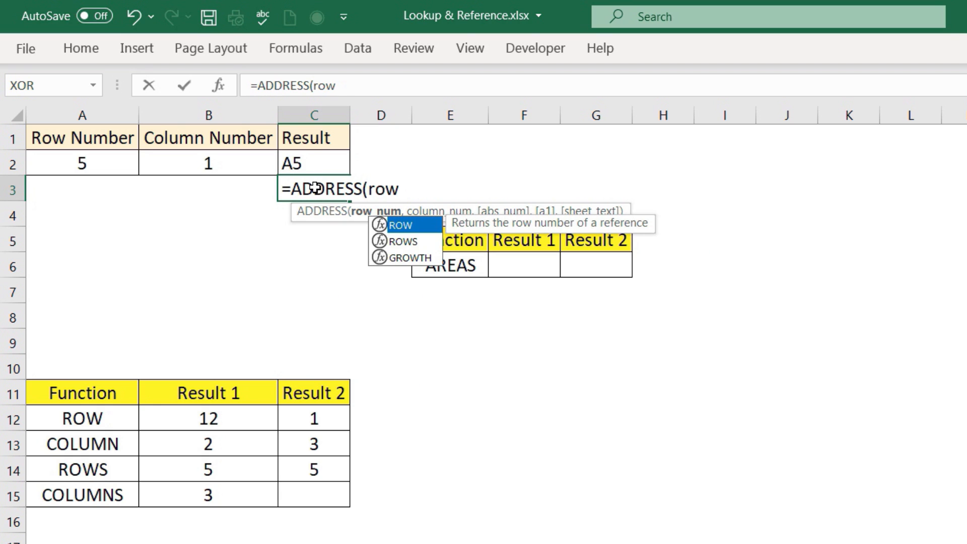
key("Tab")
type(")-1")
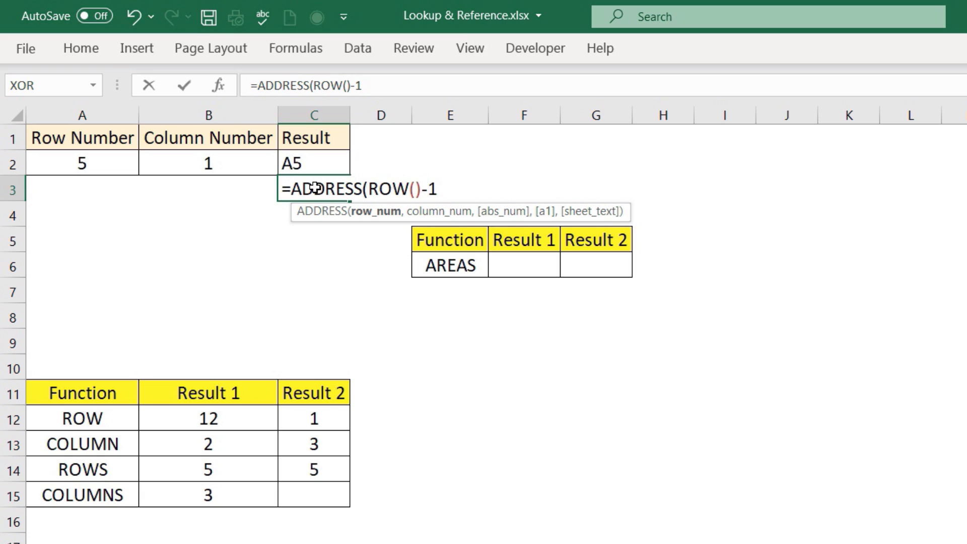
type(",column")
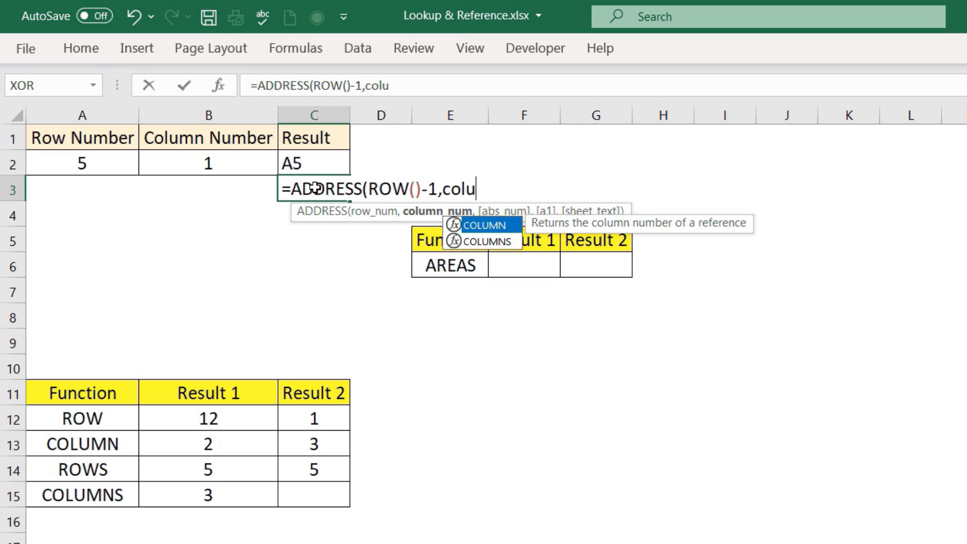
key("Tab")
type("))")
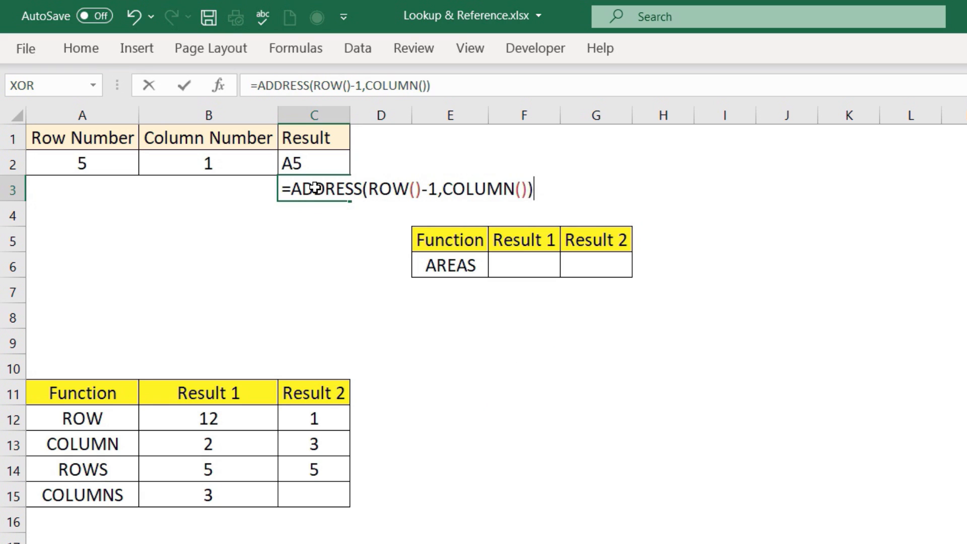
key("Return")
left_click(316, 188)
left_click(319, 163)
left_click(304, 190)
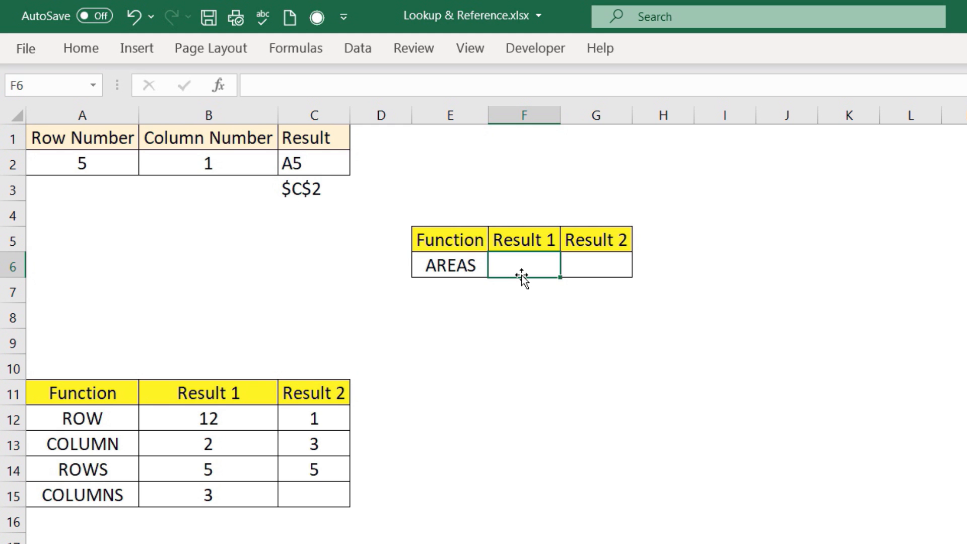
Enter =AREAS(A1:C2) in F6, the AREAS Result 1 cell, to count the areas in that range
type("=are")
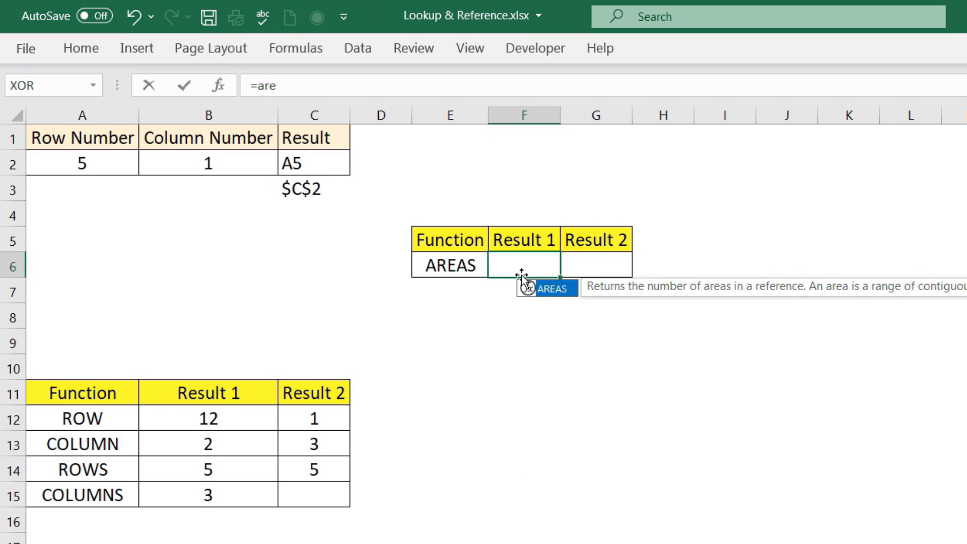
key("Tab")
left_click_drag(124, 143, 306, 169)
key("Return")
Enter the same single-range formula =AREAS(A1:C2) in G6, the AREAS Result 2 cell
key("Up")
key("Right")
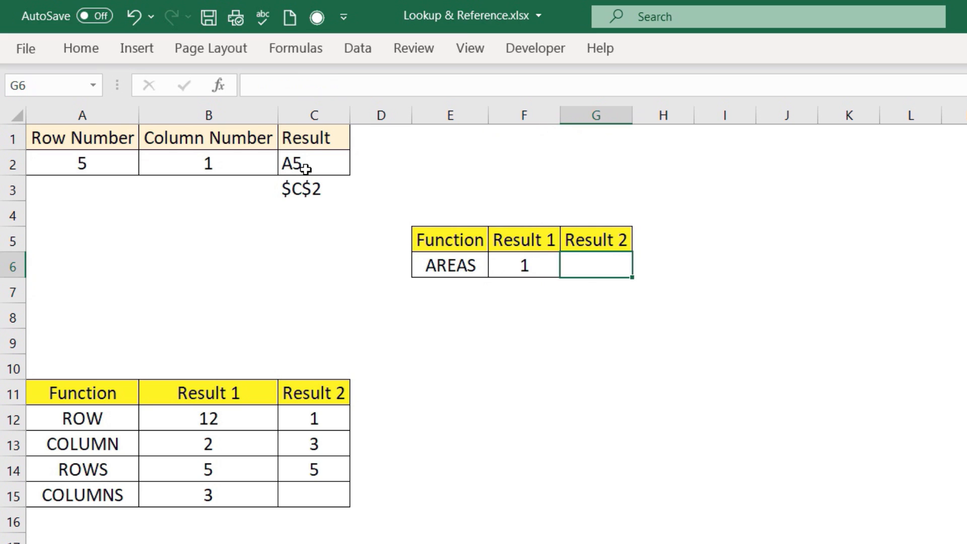
type("=are")
key("Tab")
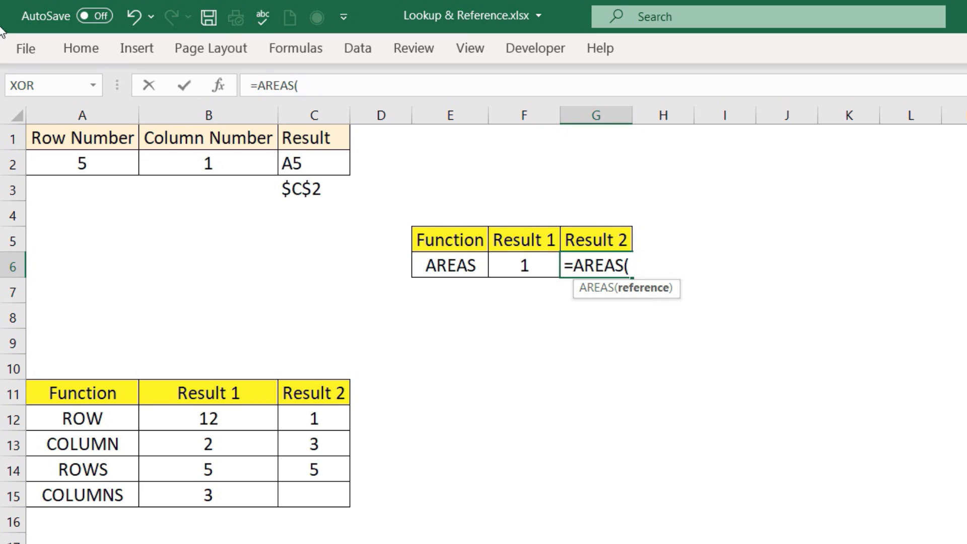
left_click_drag(83, 144, 323, 166)
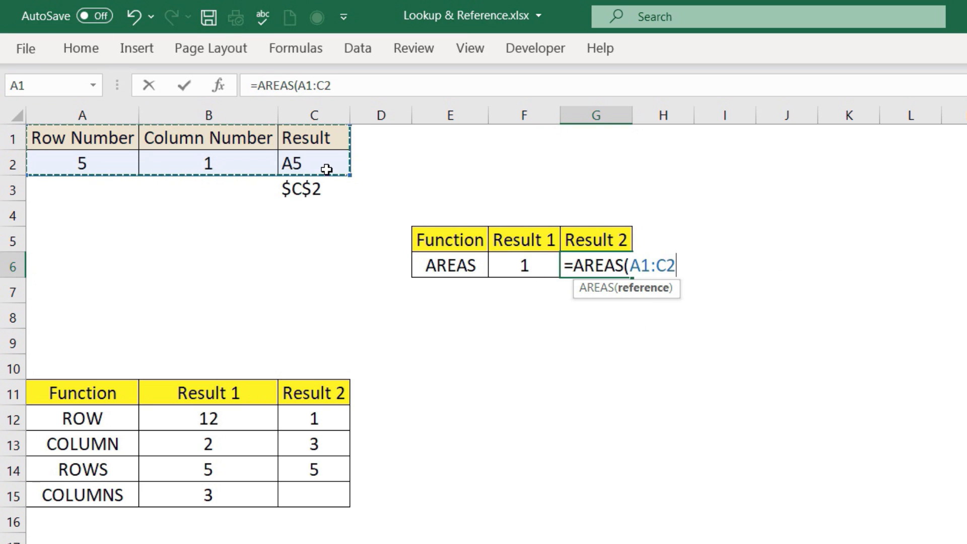
key("Return")
left_click(609, 270)
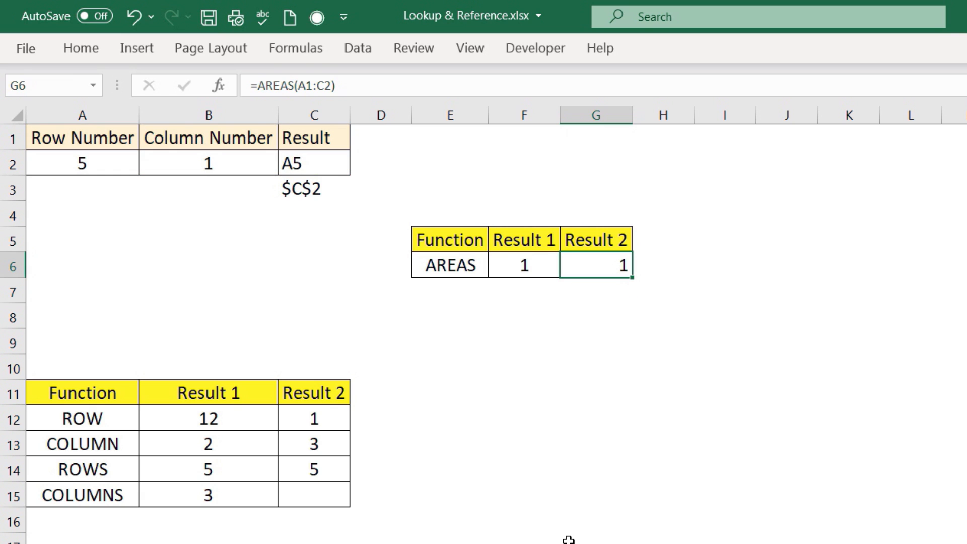
key("F2")
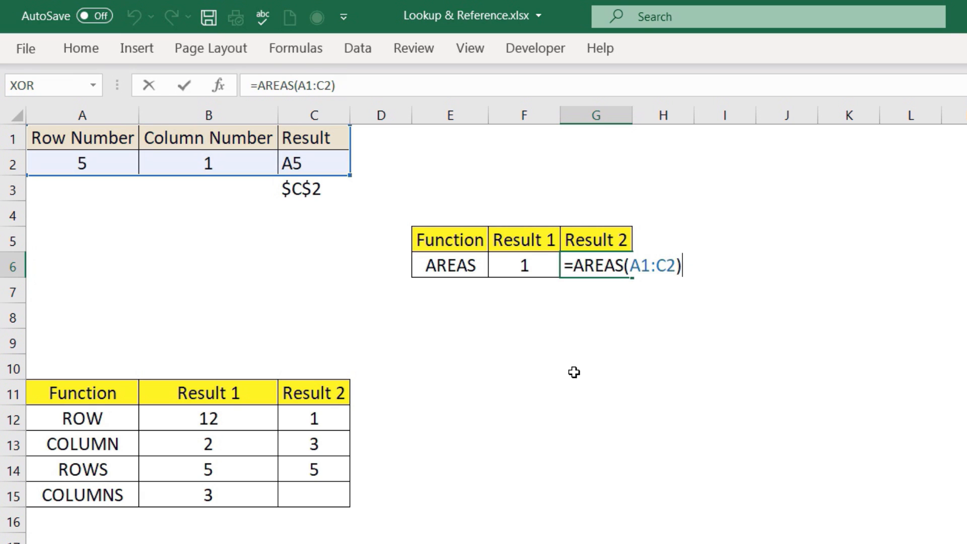
double_click(634, 266)
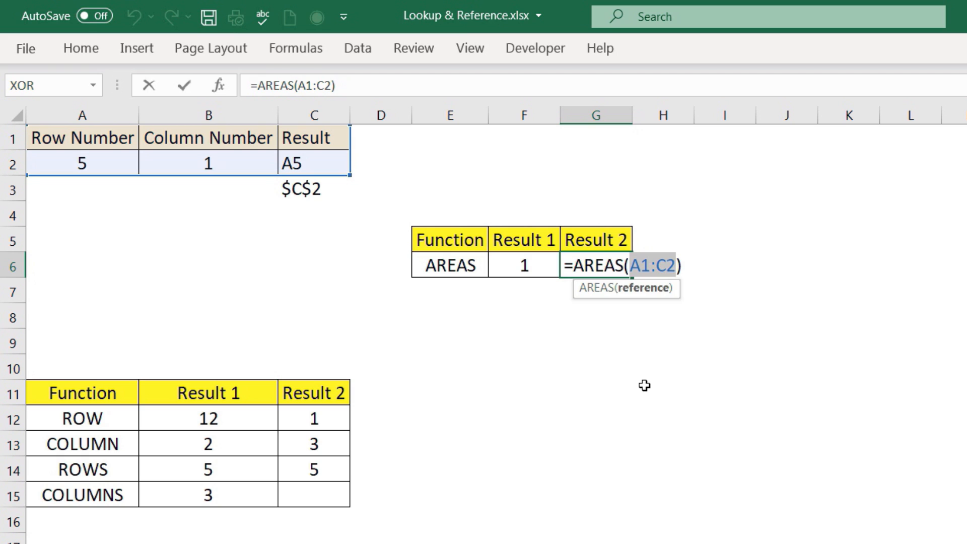
key("Escape")
Extend the formula in G6 to =AREAS((A1:C2,A11:C15)) so it counts both tables, and compare it with F6
key("F2")
left_click(634, 272)
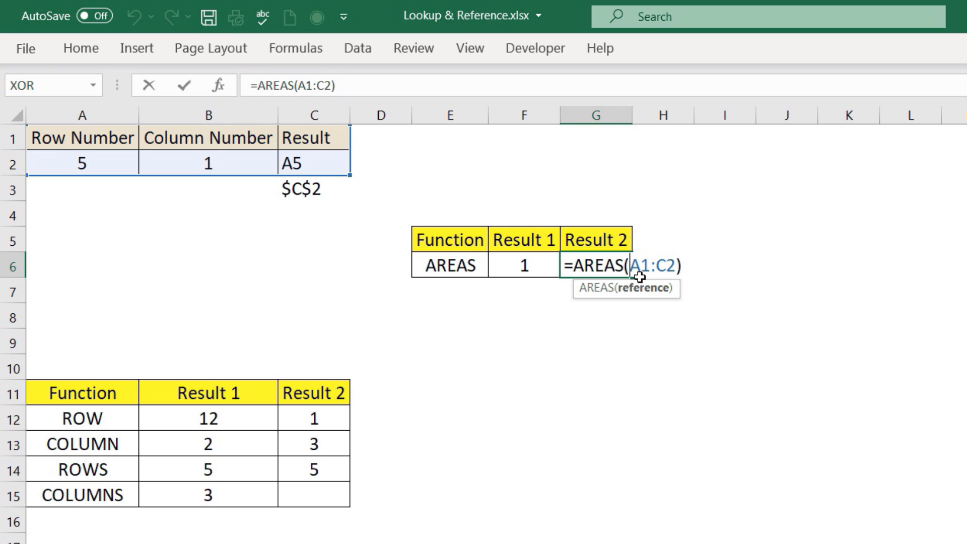
type("(")
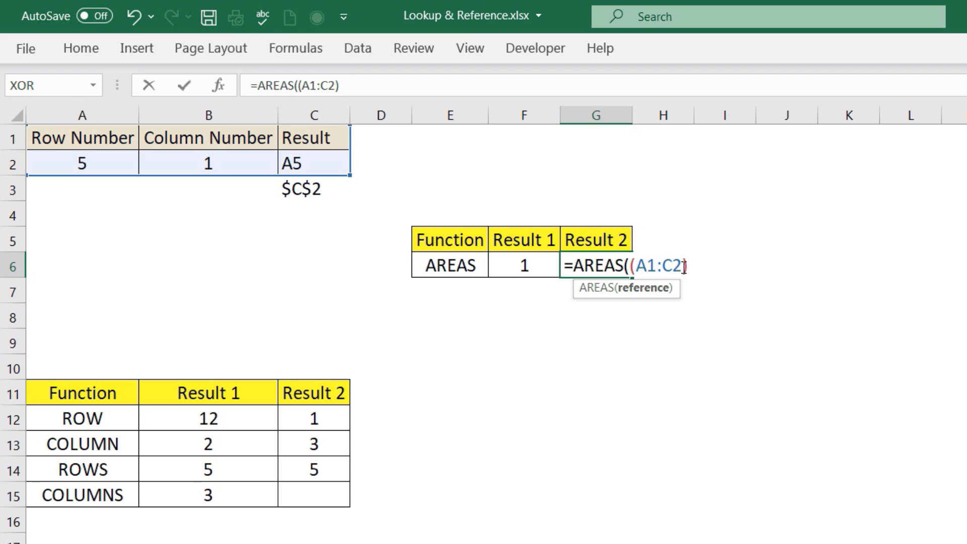
type(",")
left_click_drag(86, 392, 304, 490)
type(")")
key("Return")
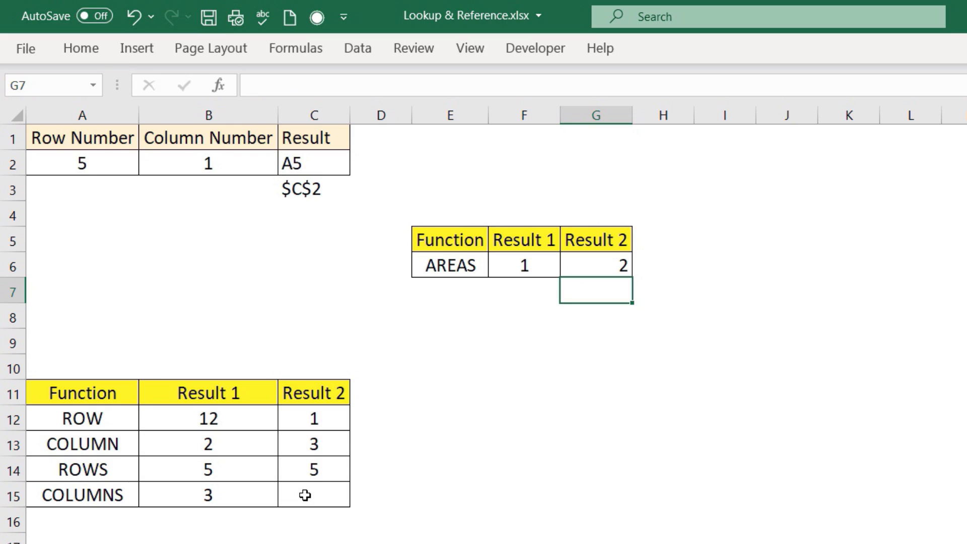
left_click_drag(534, 268, 594, 265)
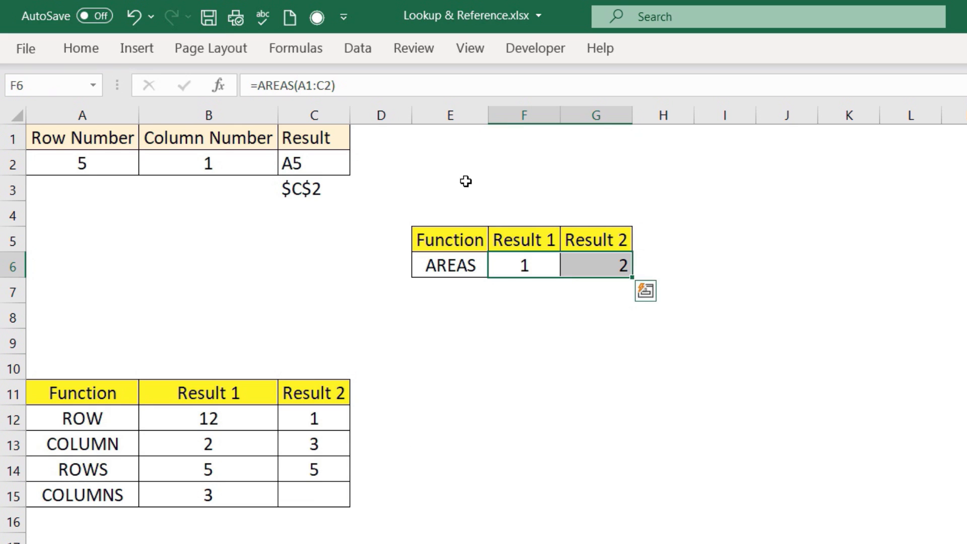
double_click(595, 265)
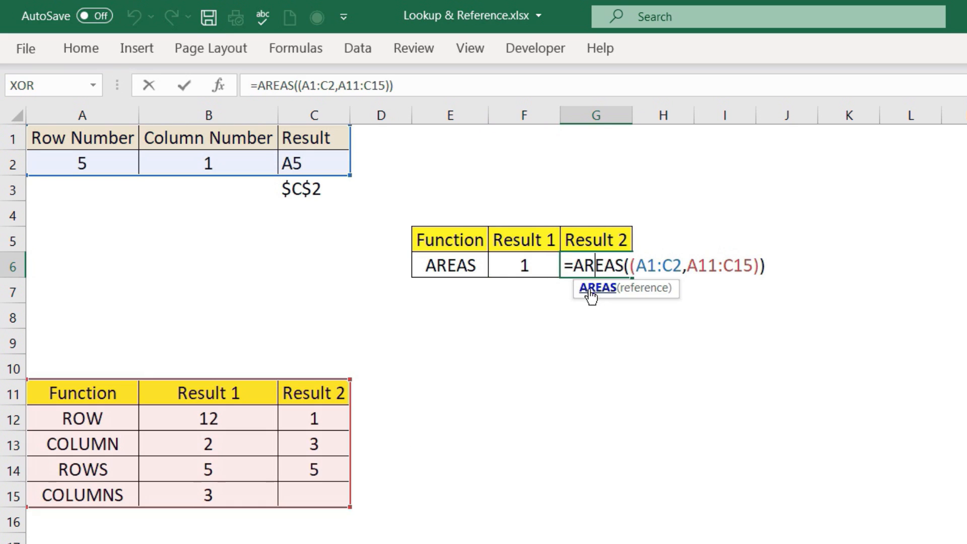
left_click(545, 269)
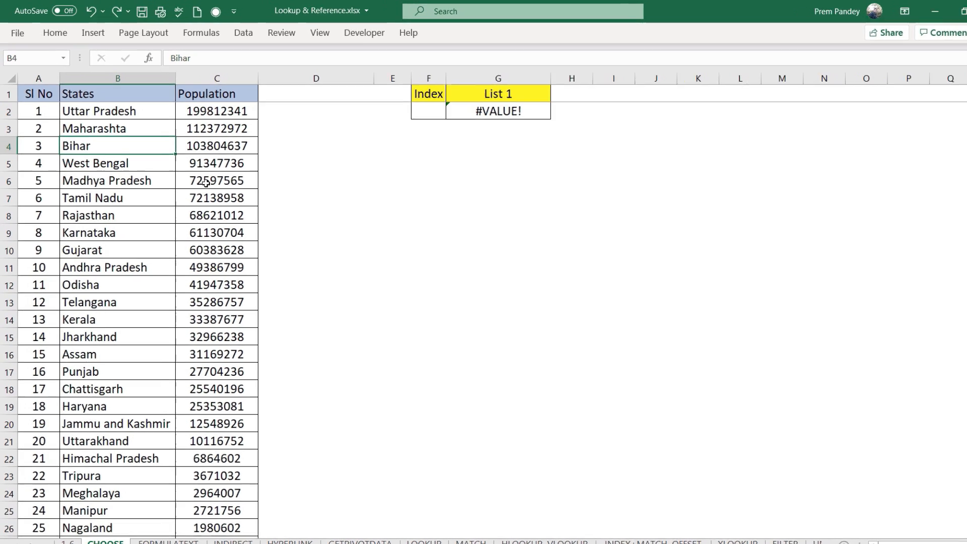
Delete the Sl No column from the states and population table on the CHOOSE sheet
left_click(358, 133)
left_click(210, 134)
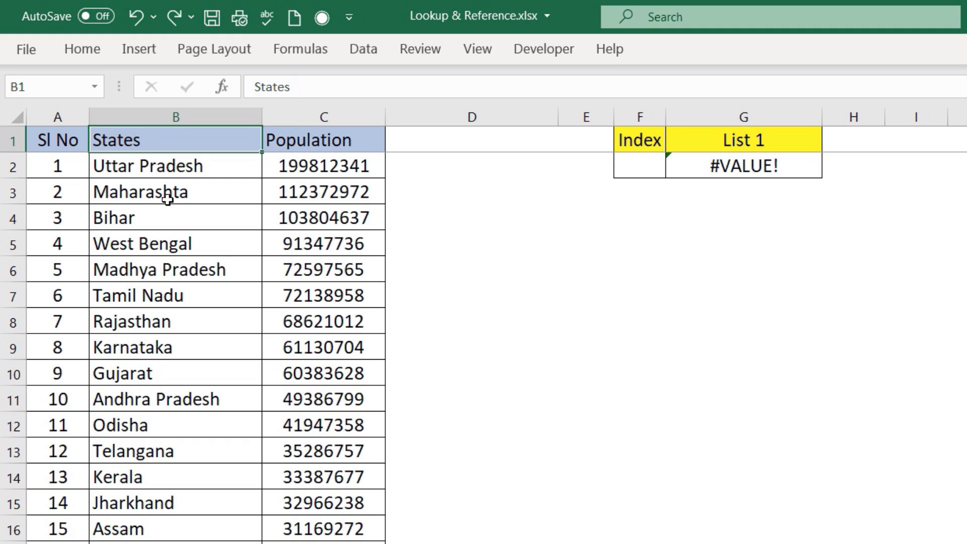
left_click(51, 147)
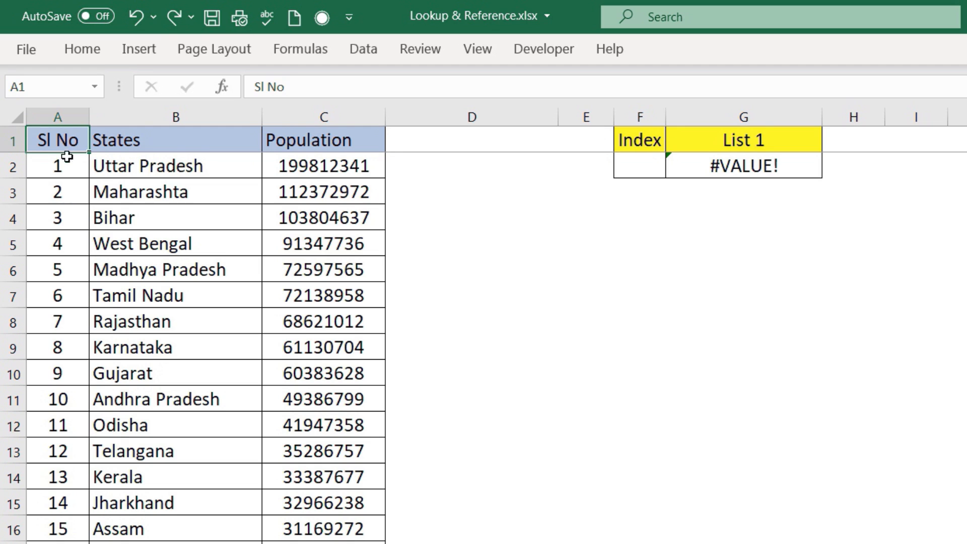
left_click(13, 322)
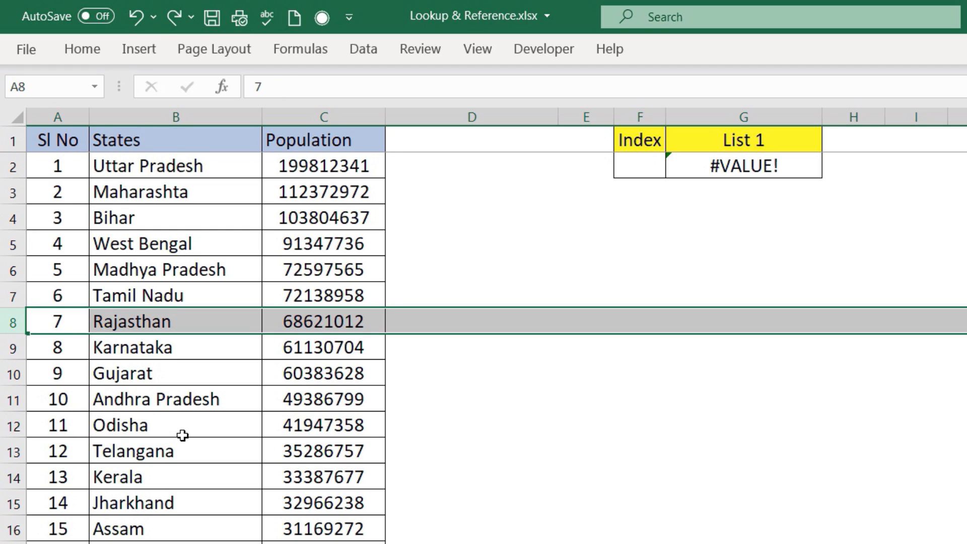
right_click(58, 117)
left_click(119, 316)
left_click(151, 328)
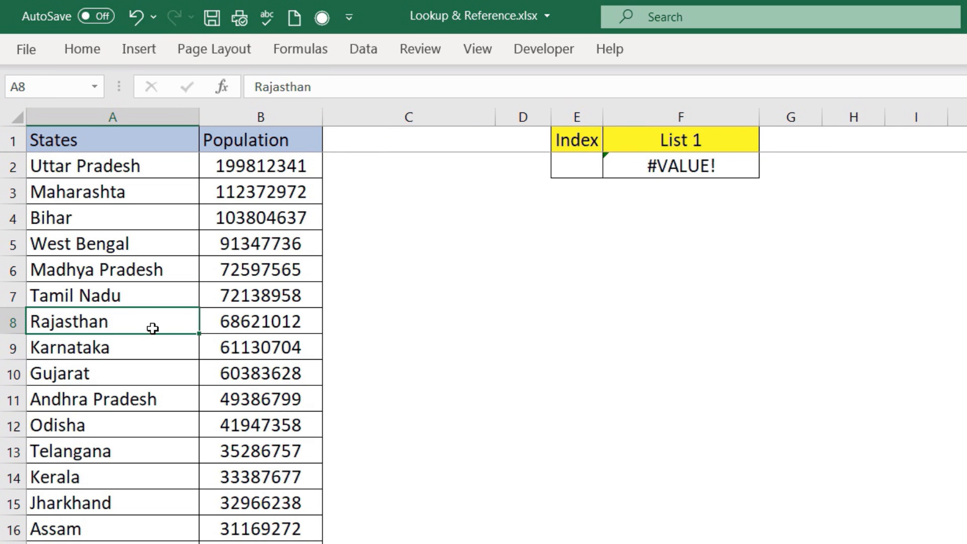
Review the function arguments of the CHOOSE formula in F2, especially its Index_num reference to E2
left_click(138, 116)
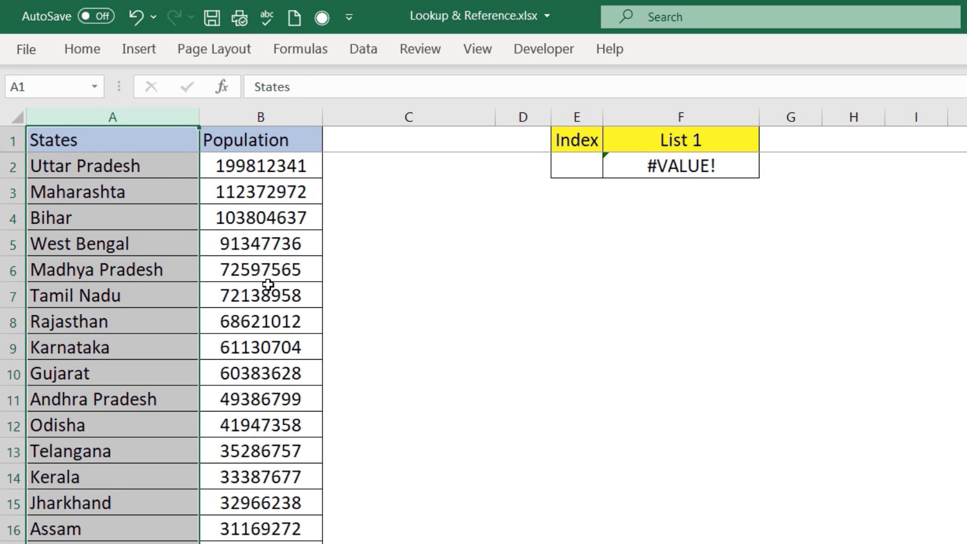
left_click(654, 167)
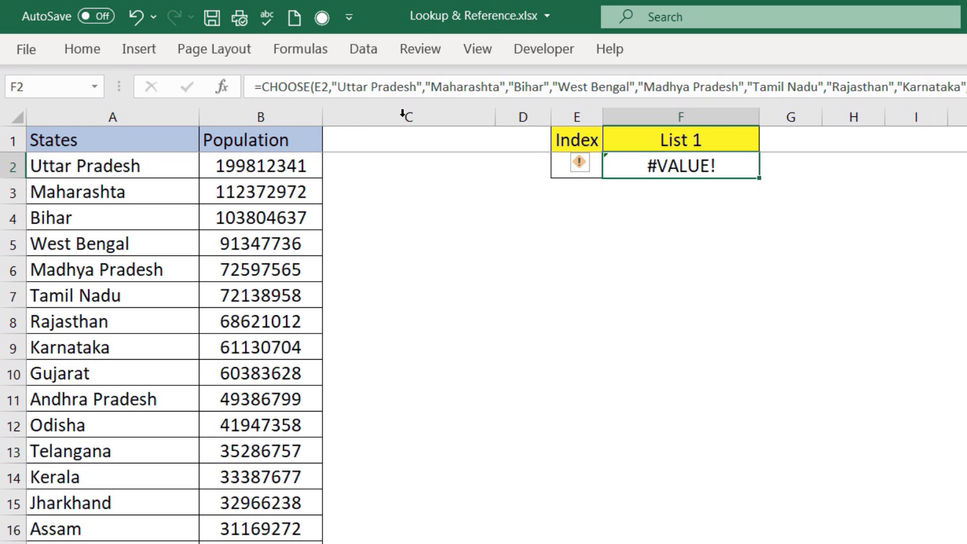
left_click(223, 88)
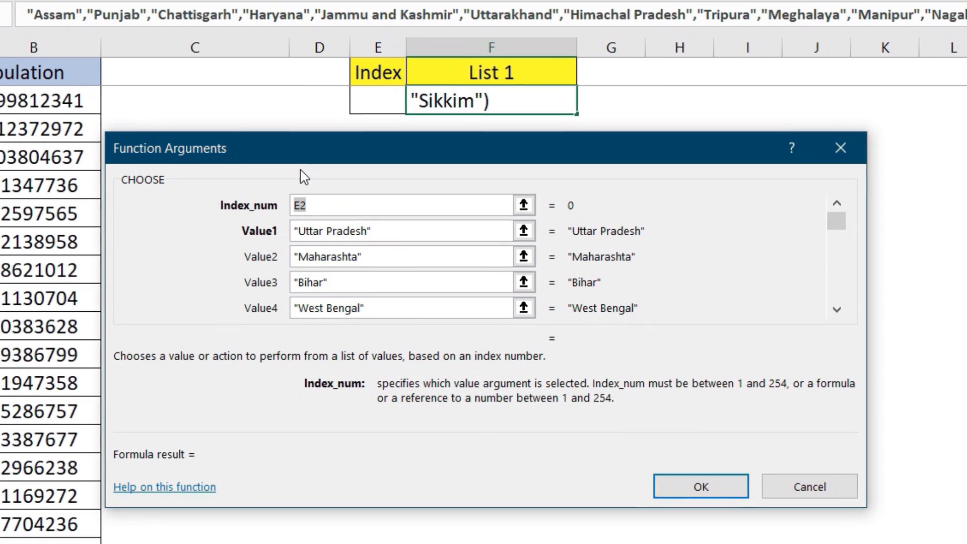
left_click(381, 204)
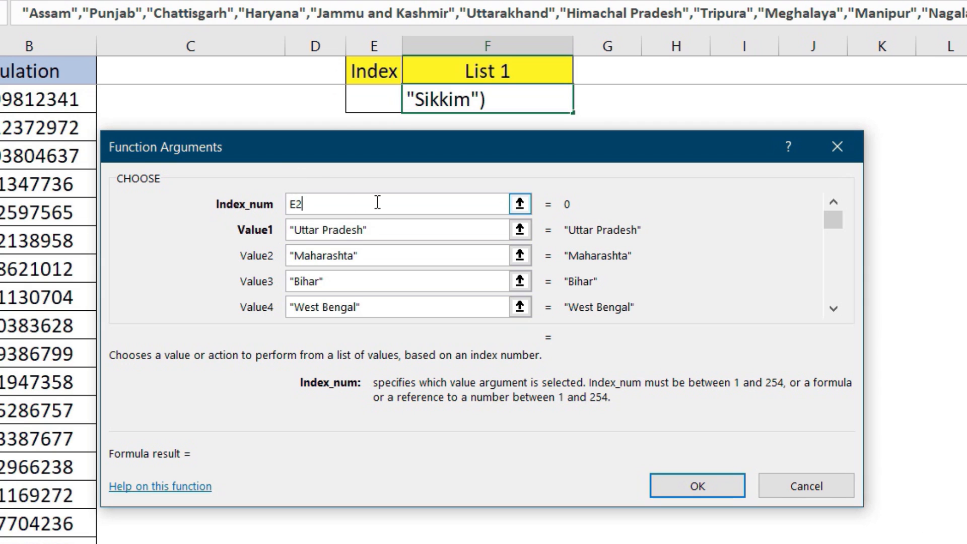
left_click_drag(373, 208, 259, 196)
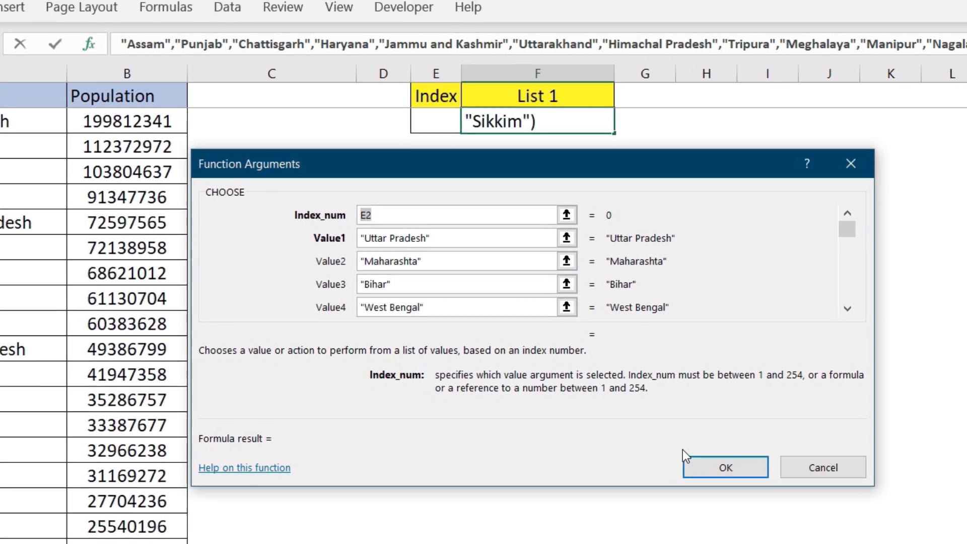
left_click(698, 482)
Enter 15 in E2 as the index number for the CHOOSE formula
left_click(387, 104)
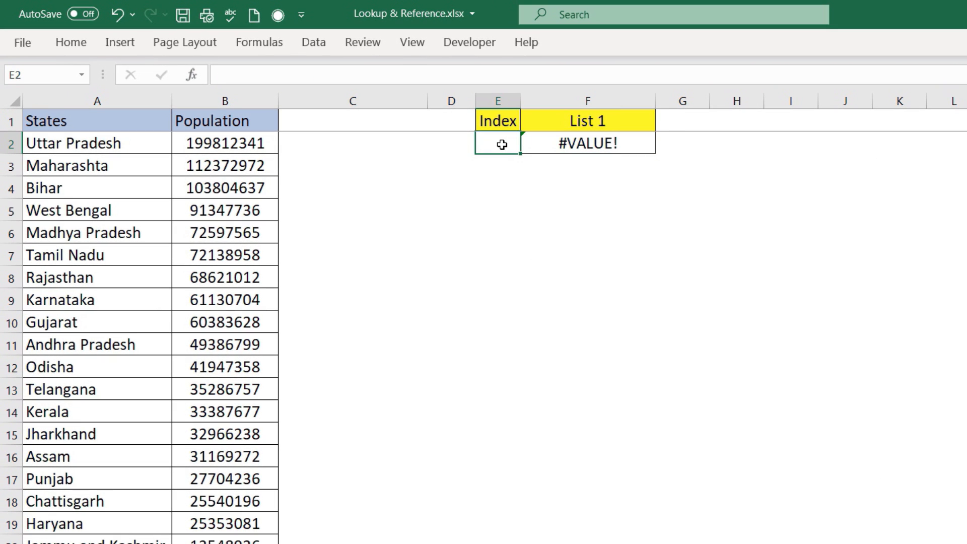
type("15")
key("Return")
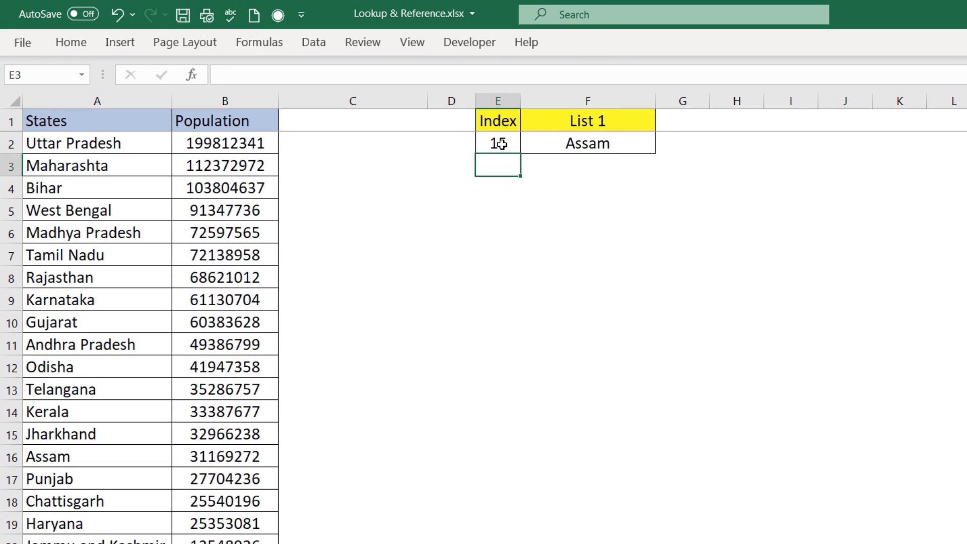
Fill the CHOOSE formula from F2 down through F5 in the List 1 column
left_click(604, 148)
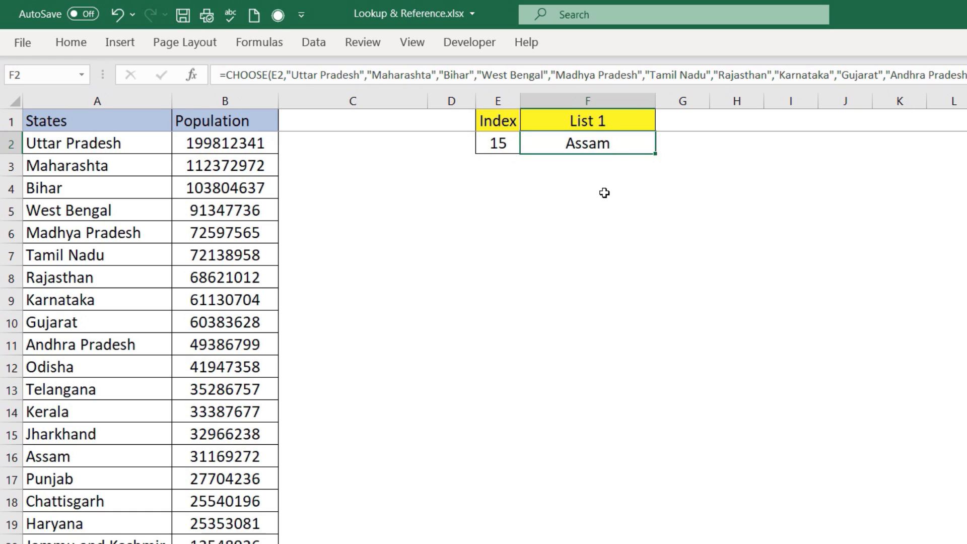
left_click_drag(656, 155, 654, 218)
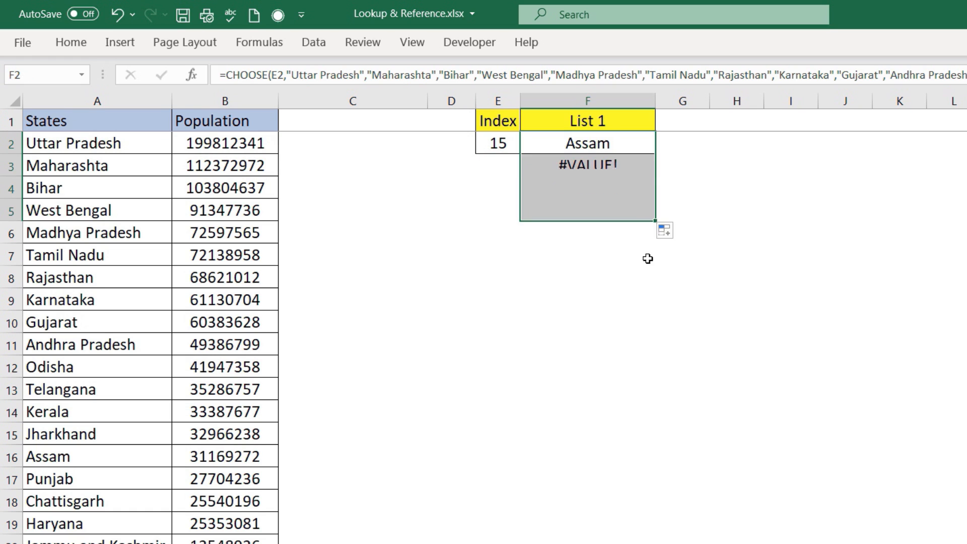
left_click(495, 147)
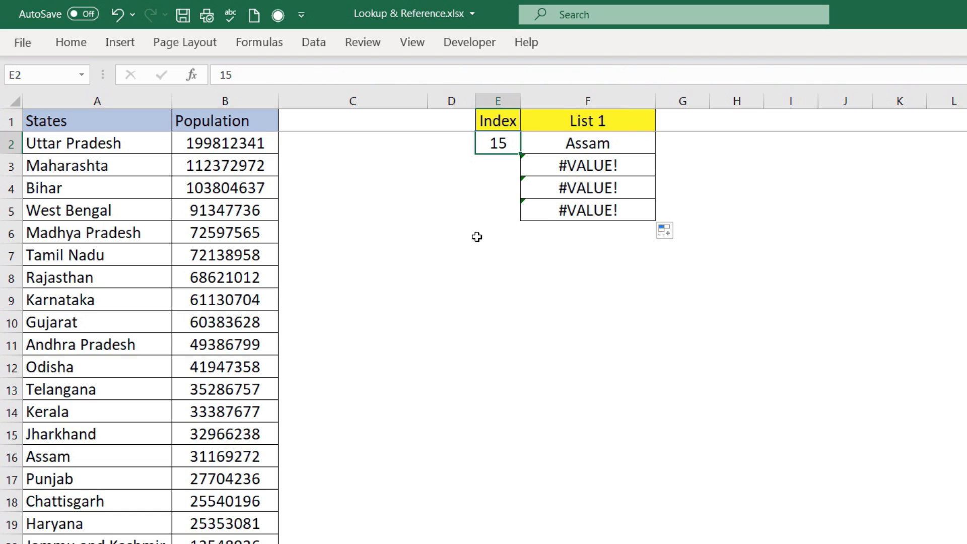
Enter the index numbers 5, 19, 3 and 7 in cells E2 through E5 of the CHOOSE sheet
type("5")
key("Return")
type("1")
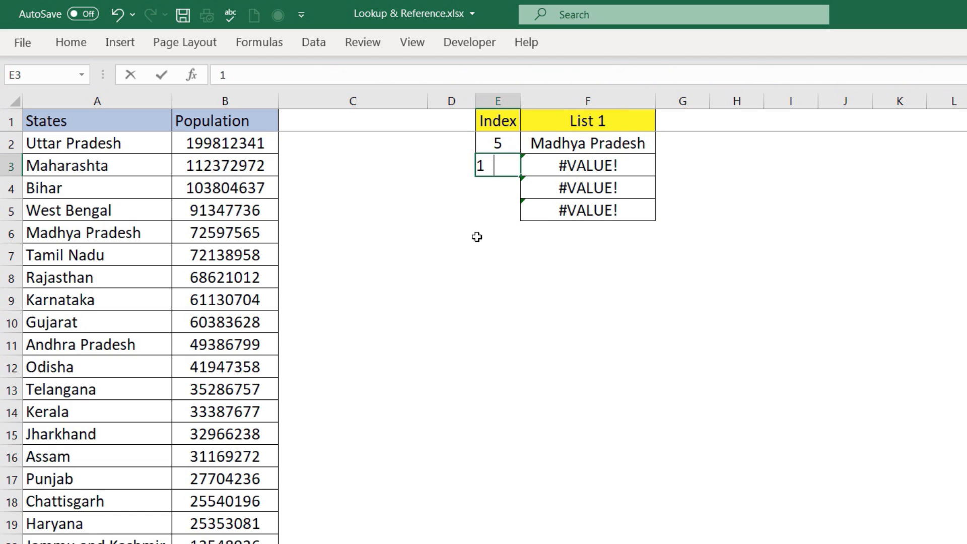
type("9")
key("Return")
type("3")
key("Return")
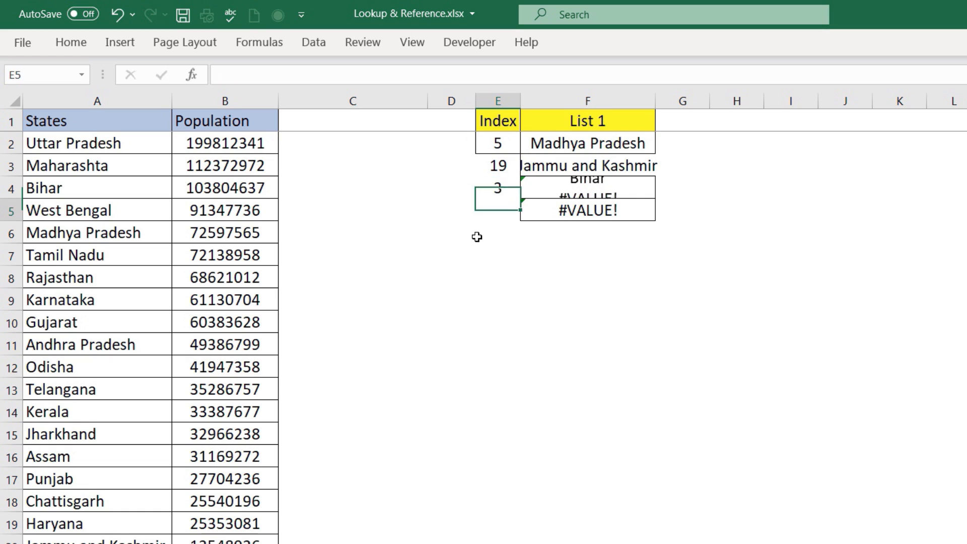
type("7")
key("Return")
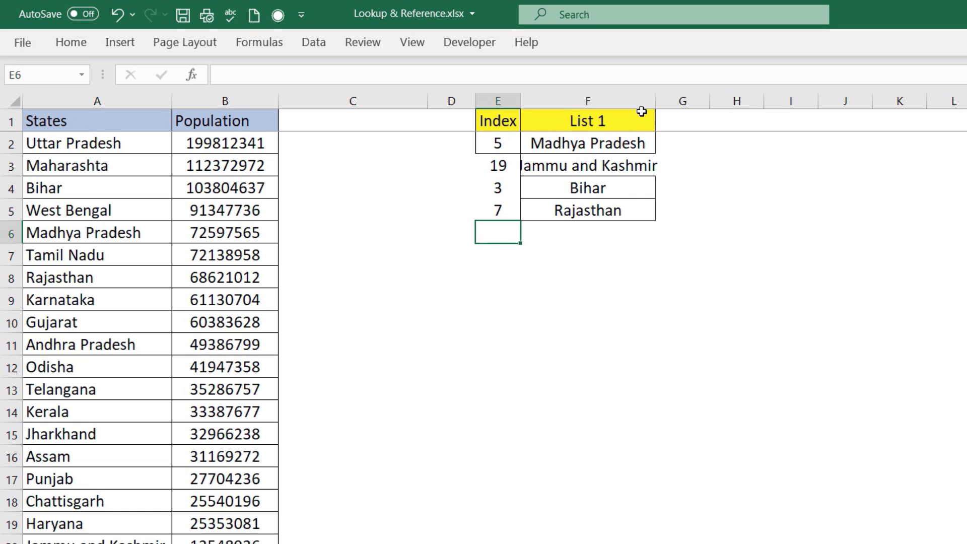
Auto-fit the width of the List 1 column to its state names
double_click(656, 100)
left_click_drag(638, 143, 639, 210)
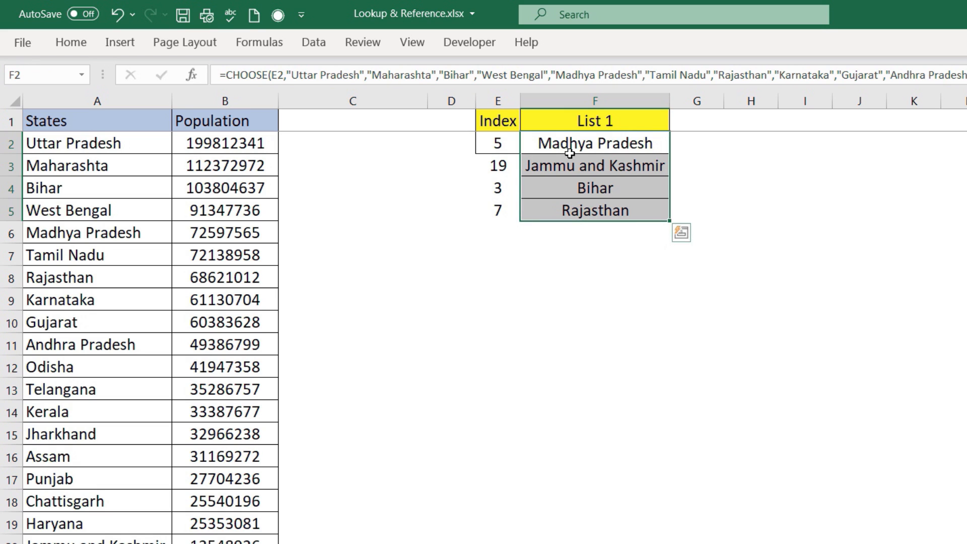
left_click(569, 153)
Review the CHOOSE function arguments in F5 down to the last available one, Value254, without changing the formula
left_click(575, 207)
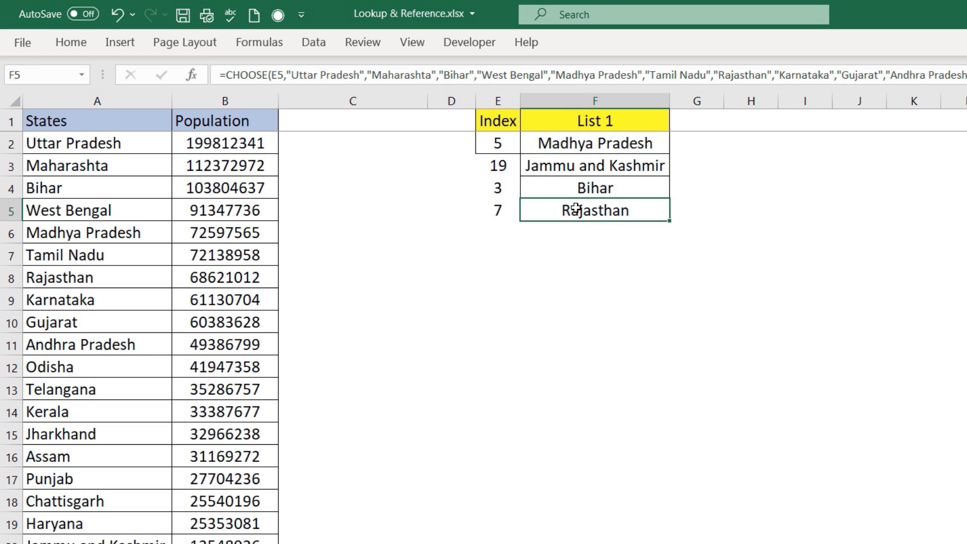
key("F2")
key("shift+F3")
left_click_drag(861, 244, 861, 297)
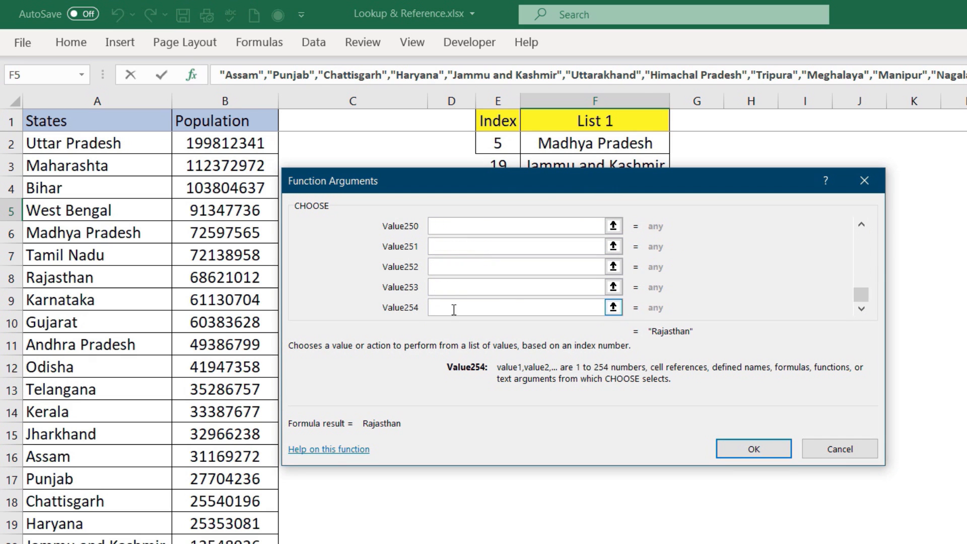
left_click(849, 450)
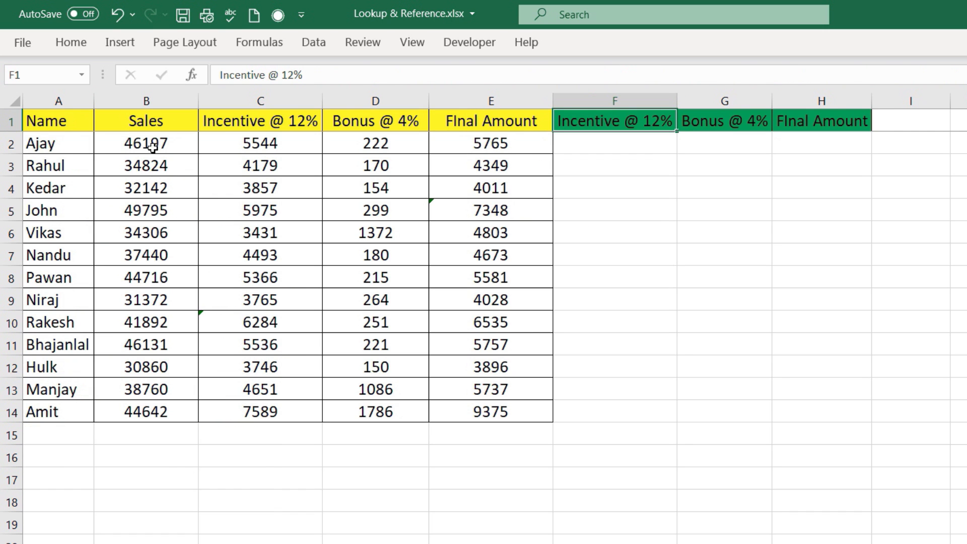
Enter =FORMULATEXT(C2) in F2 of the sales incentive sheet to show the formula behind the first incentive amount
left_click(153, 146)
left_click_drag(255, 143, 507, 412)
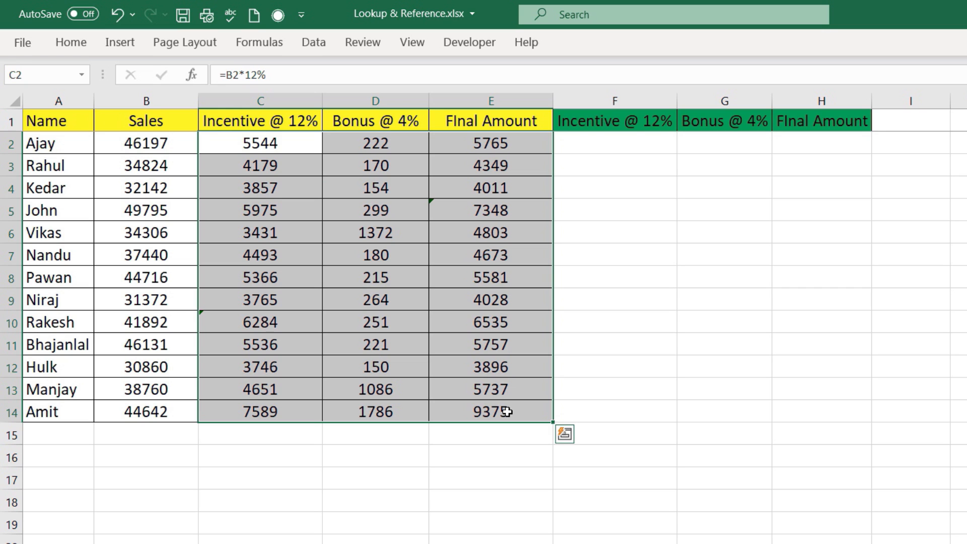
left_click(283, 146)
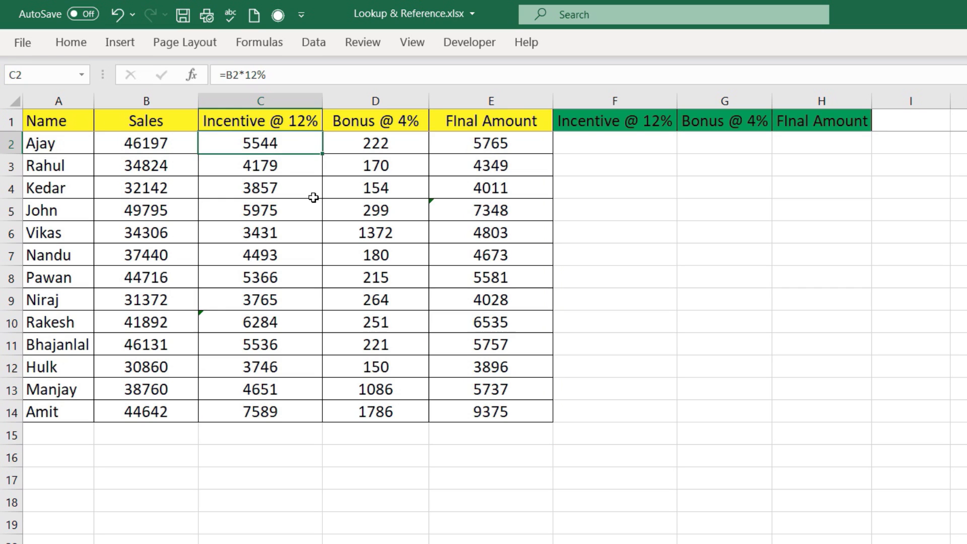
left_click(599, 146)
type("=")
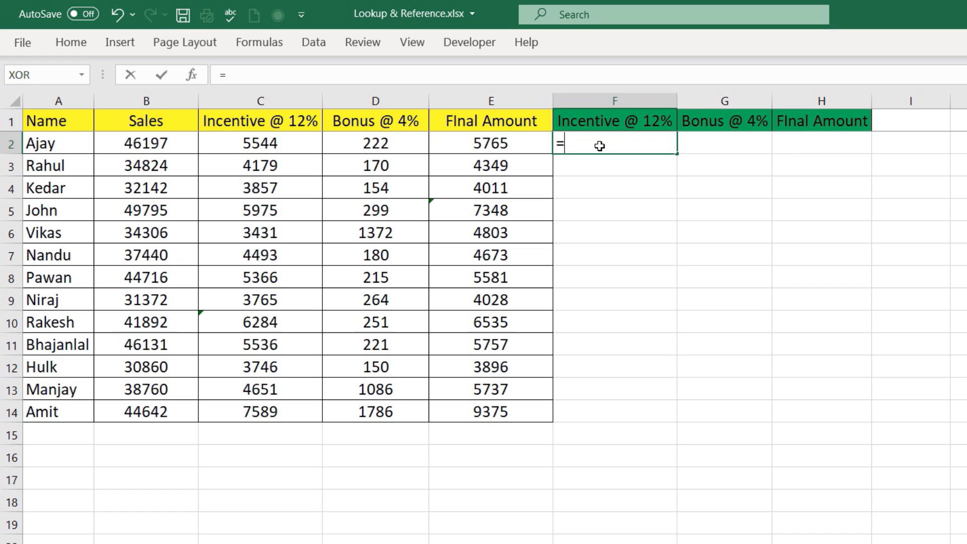
type("formul")
key("Tab")
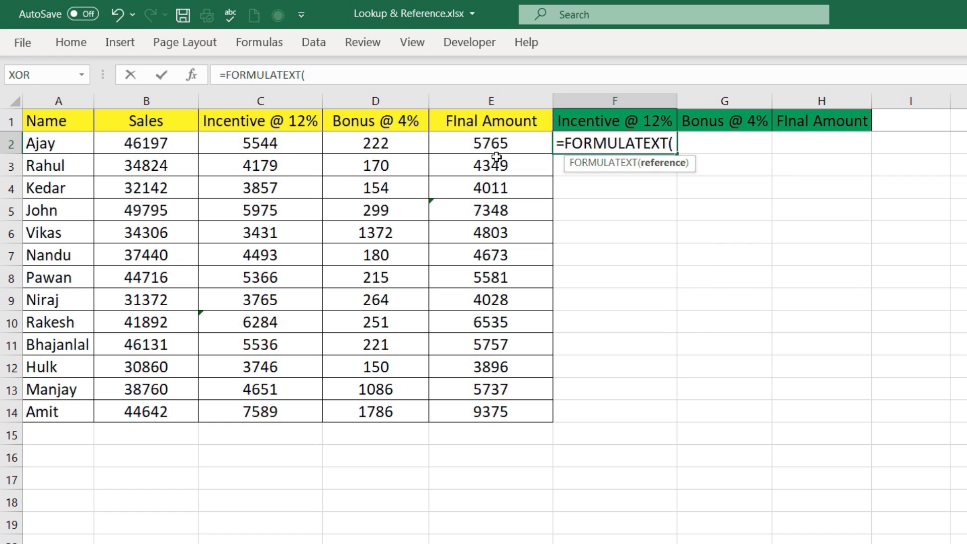
left_click(272, 146)
type(")")
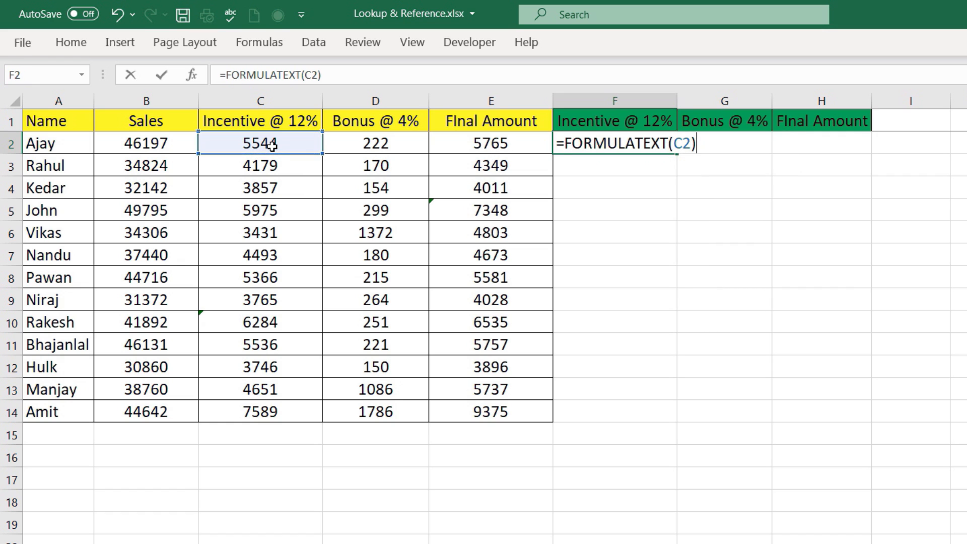
key("Return")
Fill the FORMULATEXT formula from F2 down through F14 in the green Incentive @ 12% column
left_click(664, 149)
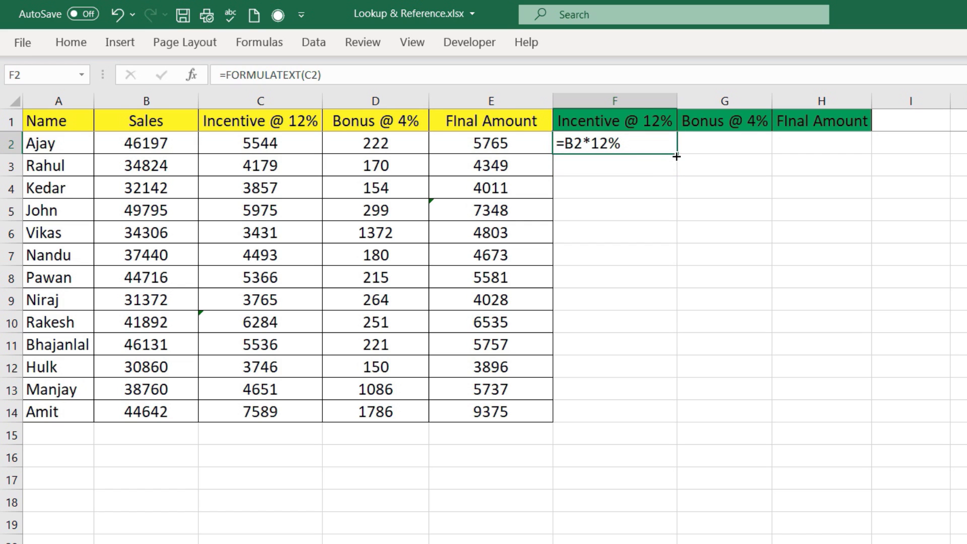
double_click(676, 156)
left_click(302, 162)
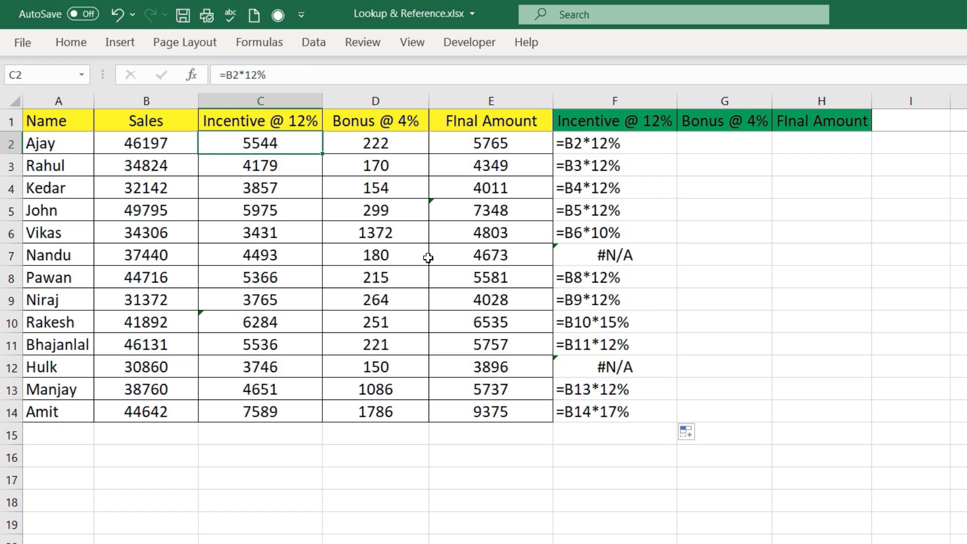
Extend the FORMULATEXT formula from F2 across to H2, and fill G2:H2 down the green Bonus and Final Amount columns
left_click(635, 144)
left_click_drag(677, 154, 866, 152)
left_click_drag(744, 144, 859, 146)
double_click(867, 154)
left_click(754, 145)
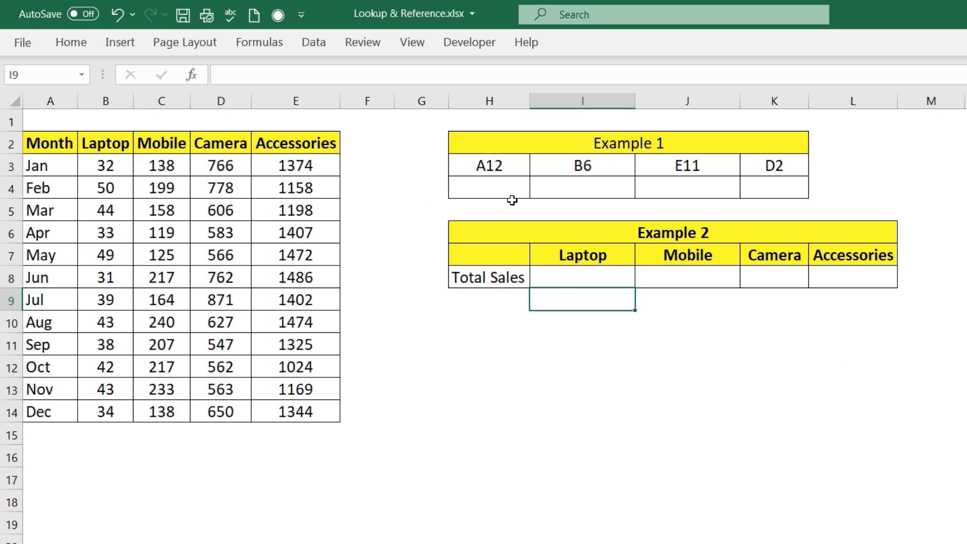
Enter =INDIRECT(H3) in H4 of Example 1 to return the content of the cell named in H3
left_click(511, 190)
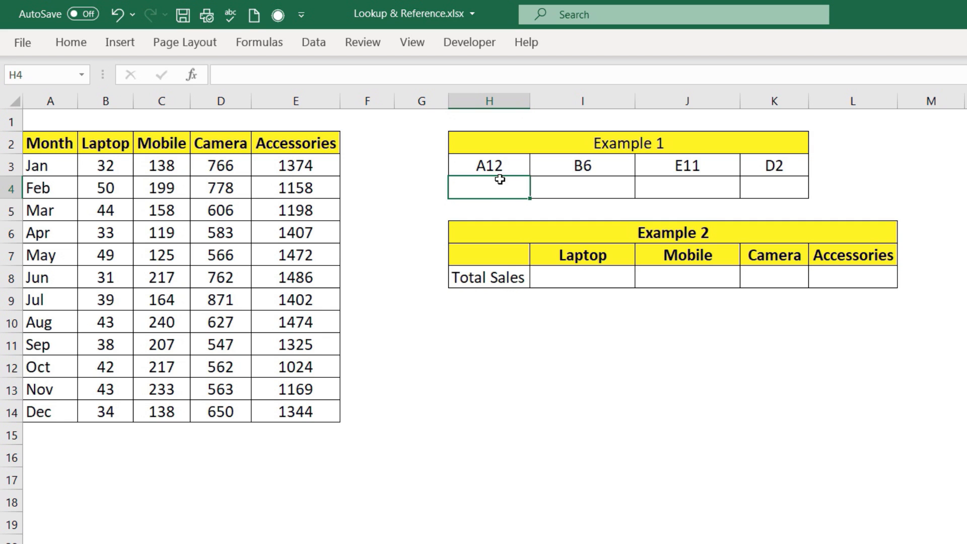
left_click(487, 167)
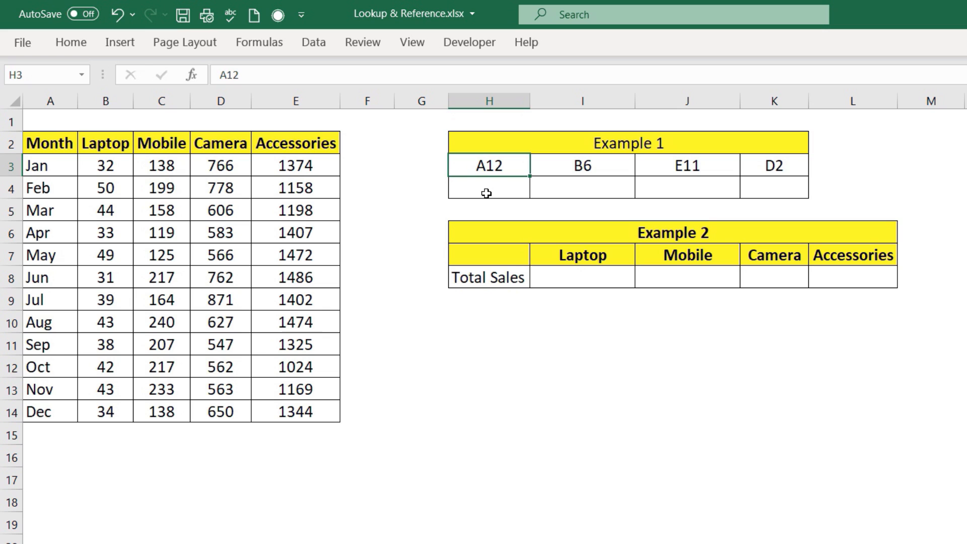
left_click(561, 168)
left_click(686, 169)
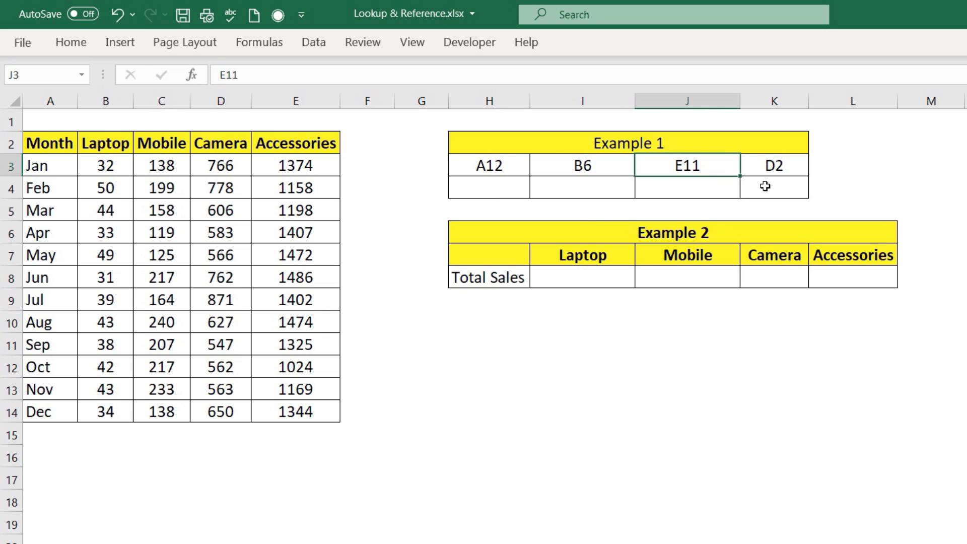
left_click(770, 162)
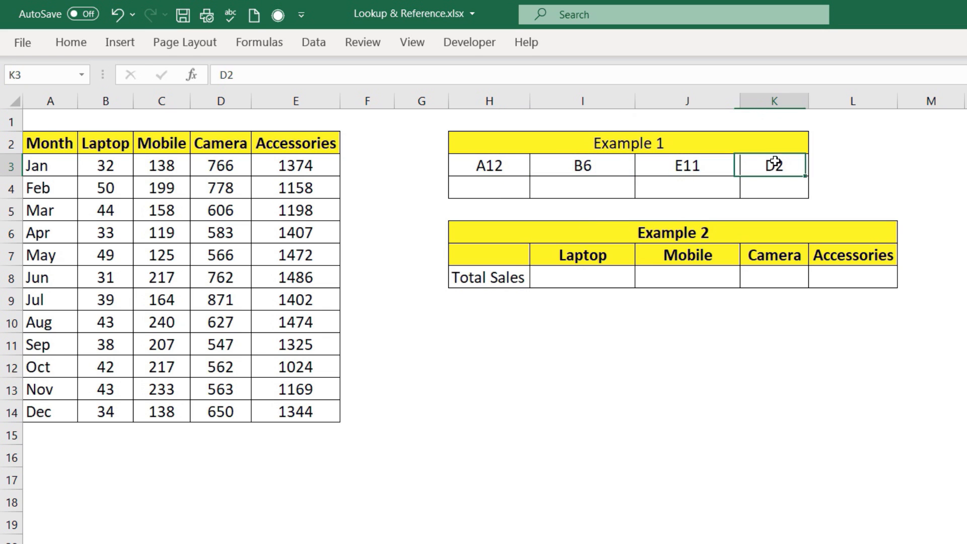
left_click(505, 190)
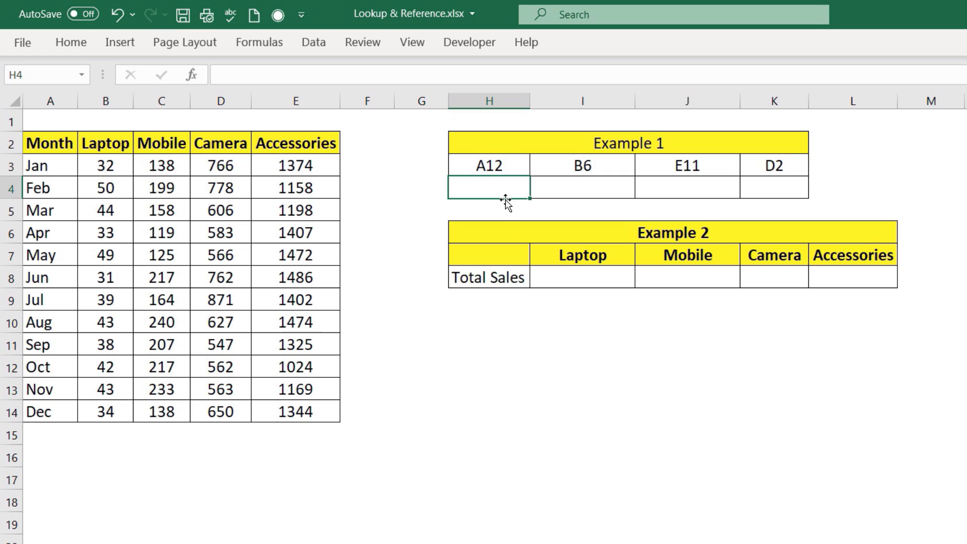
type("=indi")
key("Tab")
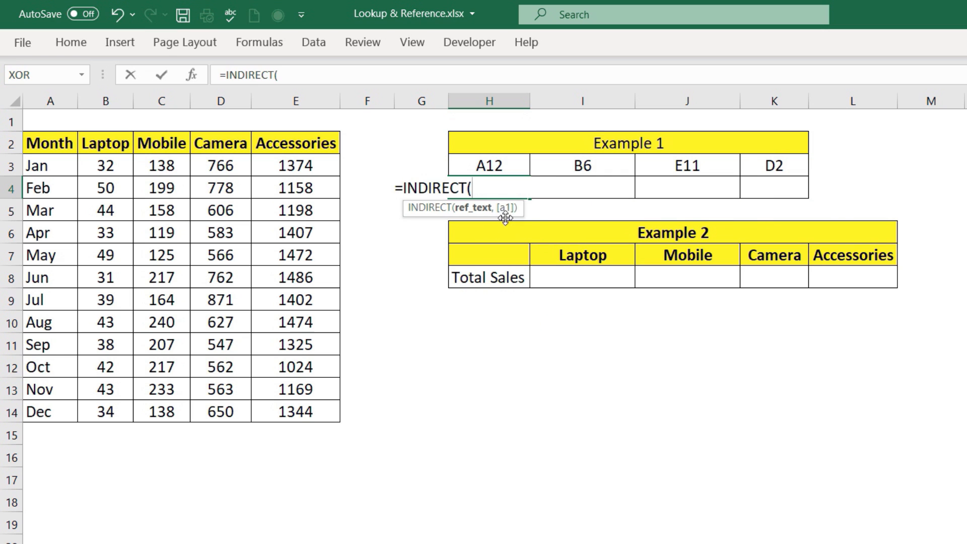
left_click(507, 162)
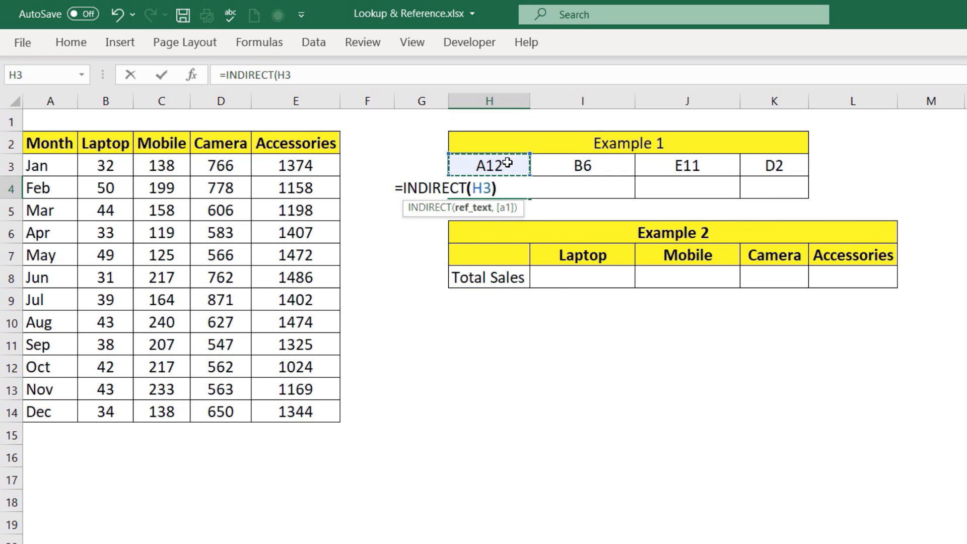
type(")")
key("Return")
Fill the INDIRECT formula from H4 across through K4 in Example 1
left_click(513, 188)
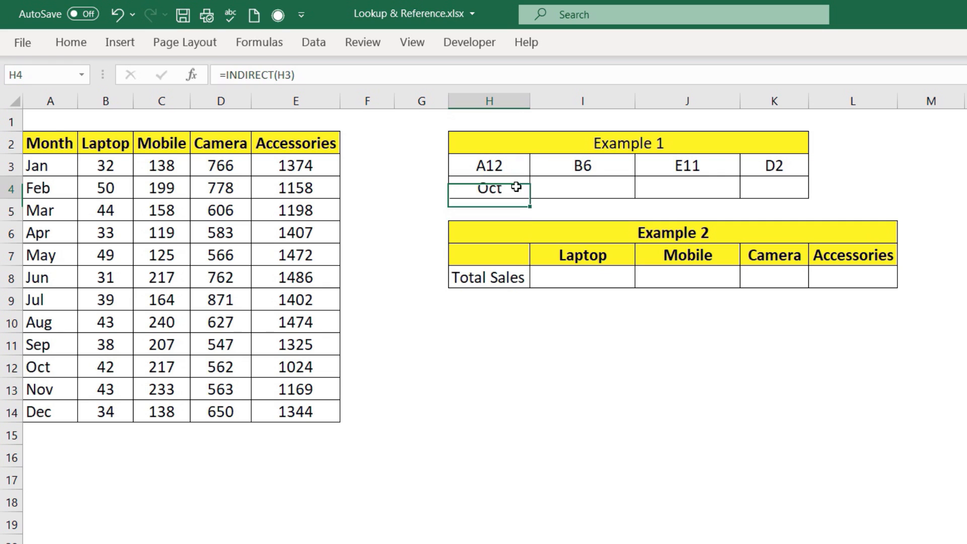
left_click_drag(530, 198, 830, 198)
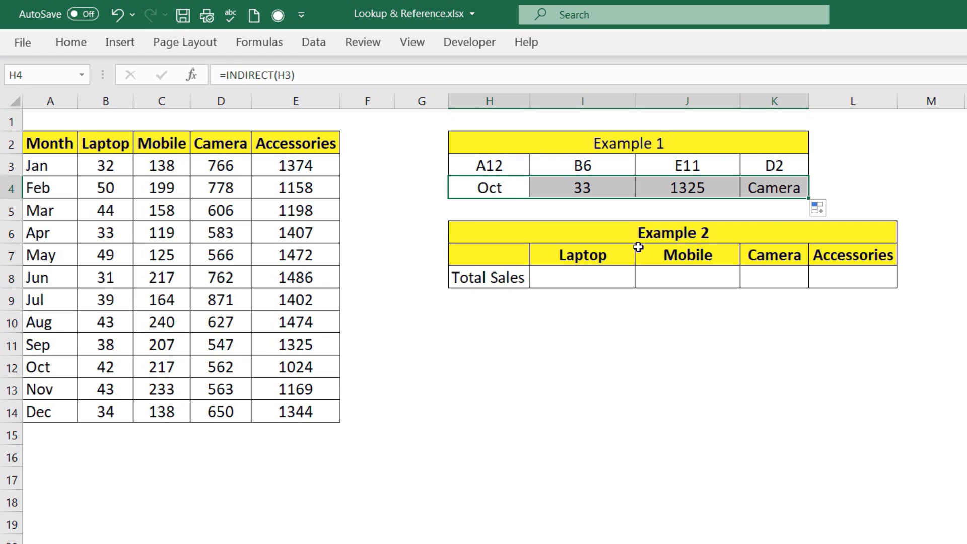
left_click_drag(497, 168, 795, 188)
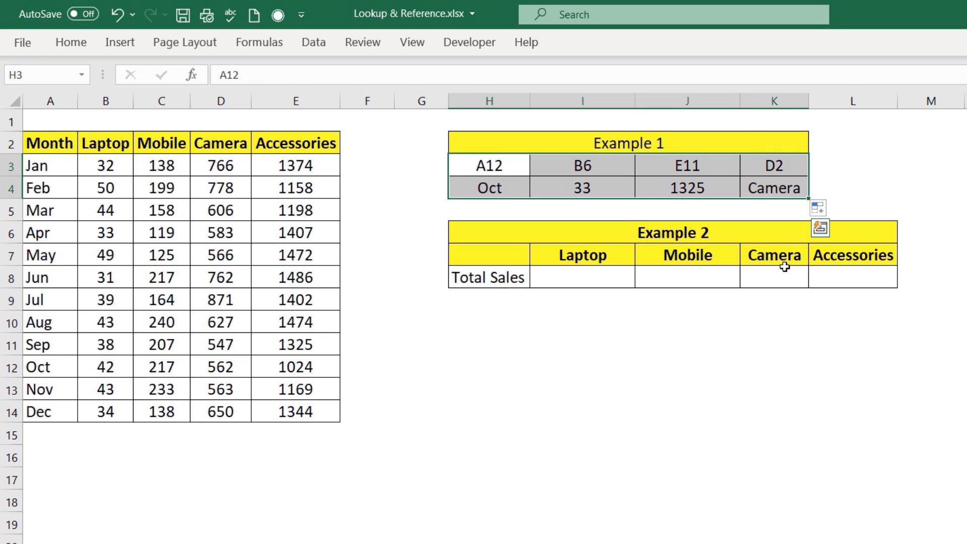
Change the cell reference text in I3 of Example 1 to D9
left_click(575, 164)
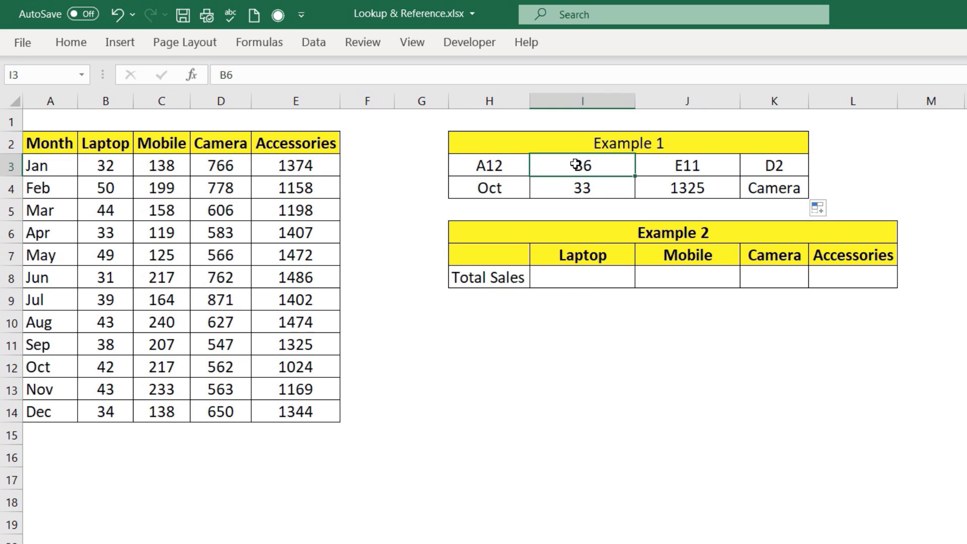
type("D9")
key("Return")
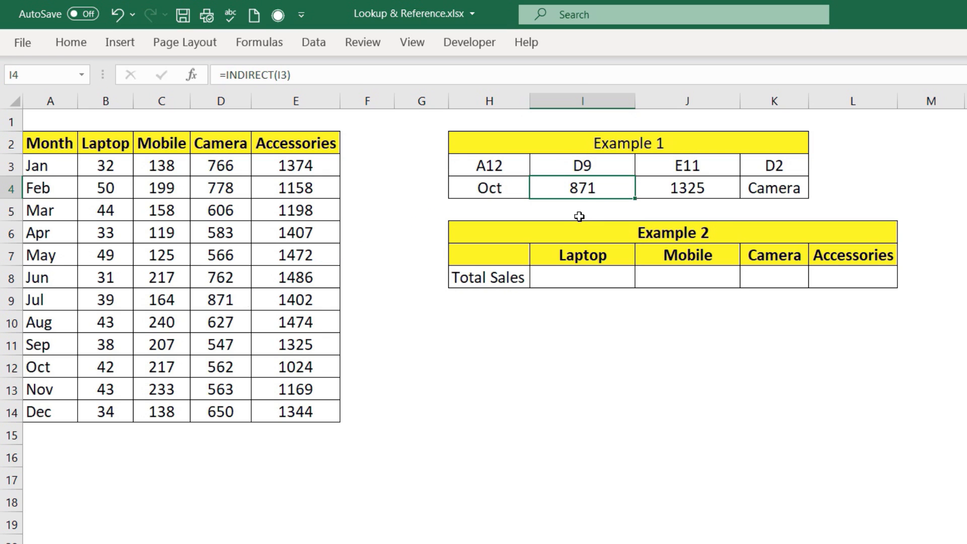
Enter =SUM(INDIRECT(I7)) in I8 as the Laptop total sales formula in Example 2
left_click_drag(564, 257, 826, 257)
left_click_drag(544, 278, 598, 278)
type("=sum")
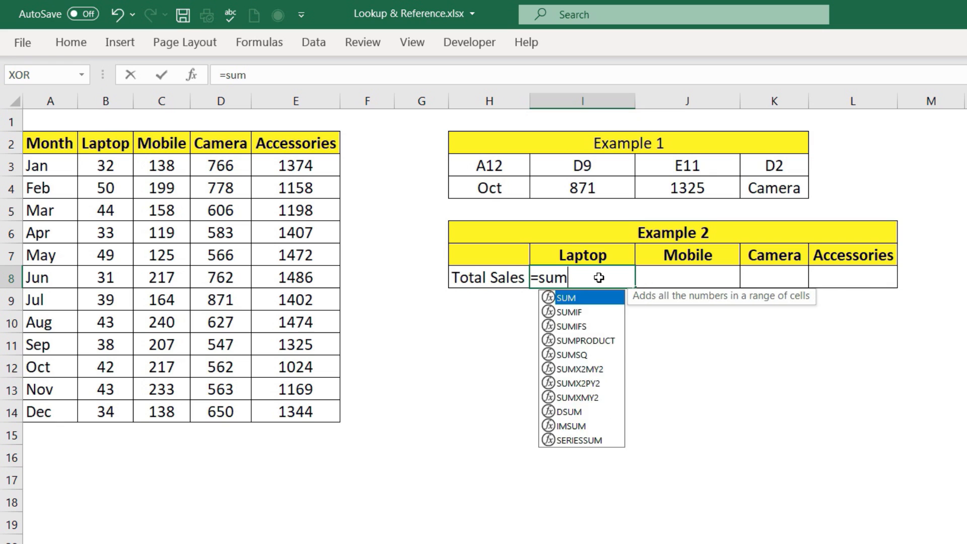
key("Tab")
type("indi")
key("Tab")
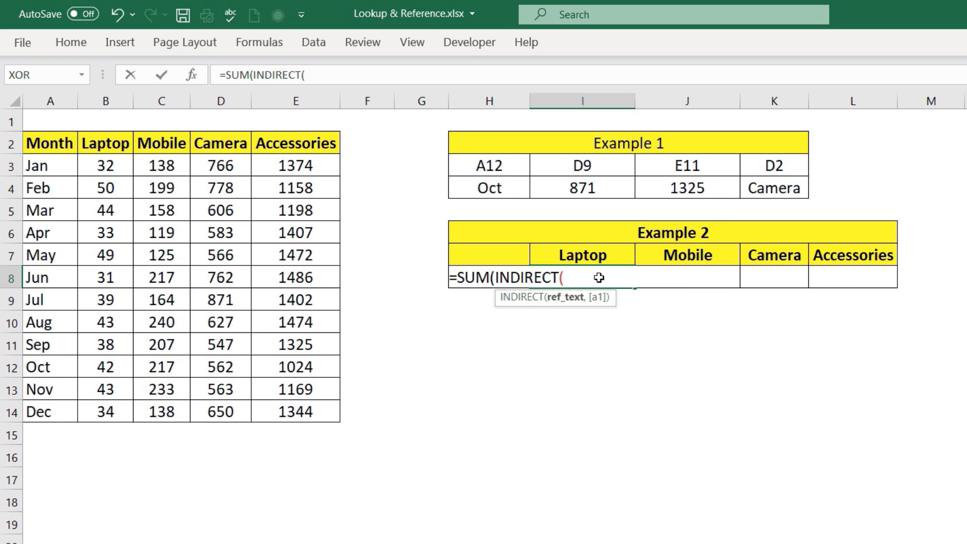
left_click(599, 256)
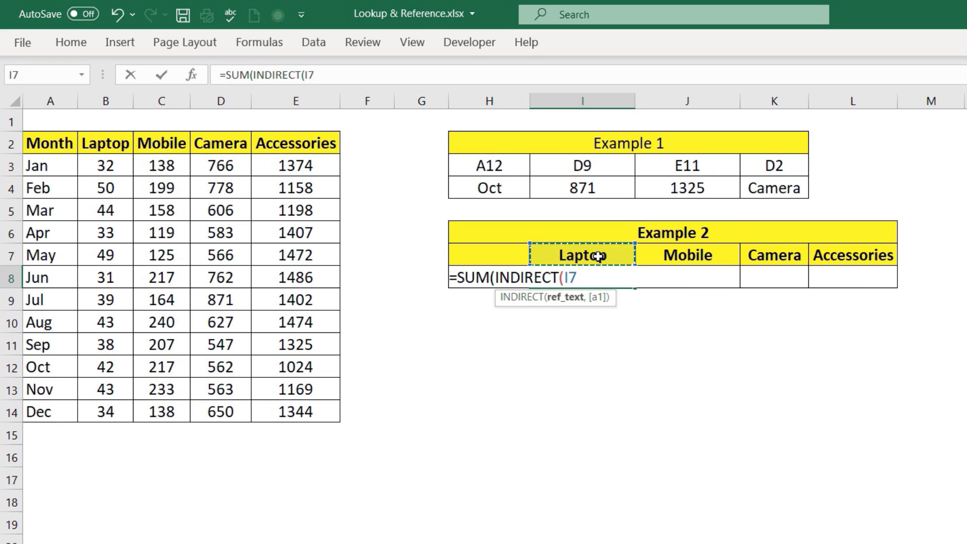
type("))")
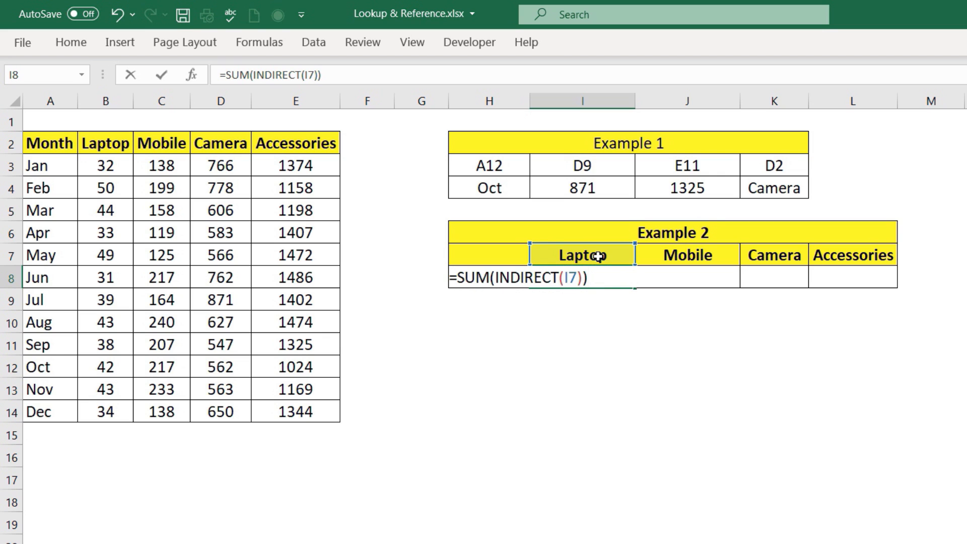
key("Return")
Examine the SUM and INDIRECT formula in I8 and the Laptop header it refers to in I7
left_click(595, 277)
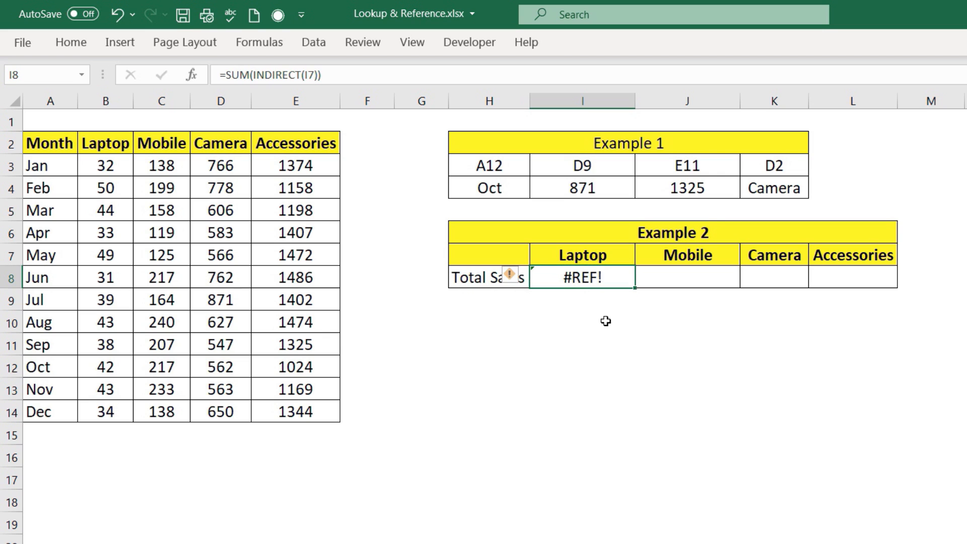
left_click(599, 254)
left_click(617, 281)
double_click(587, 279)
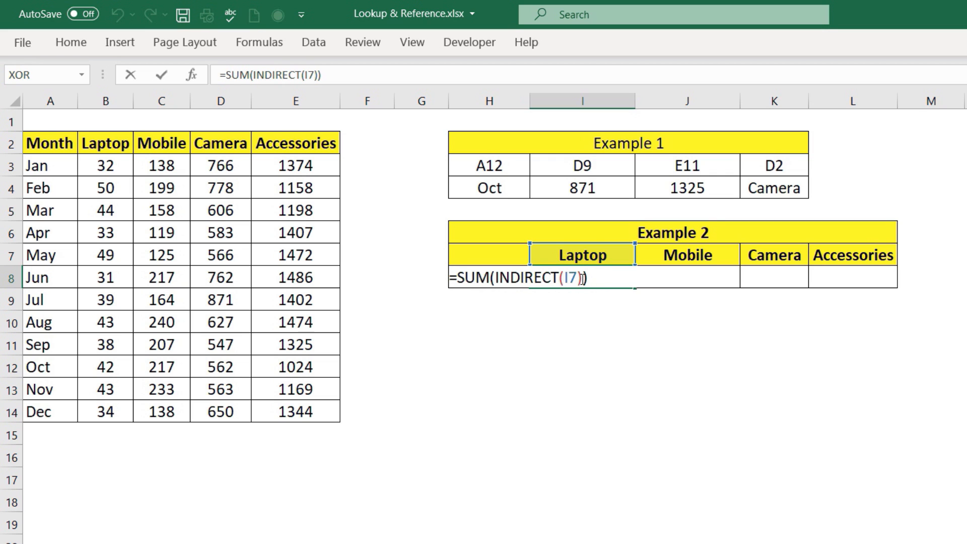
key("Escape")
left_click(624, 253)
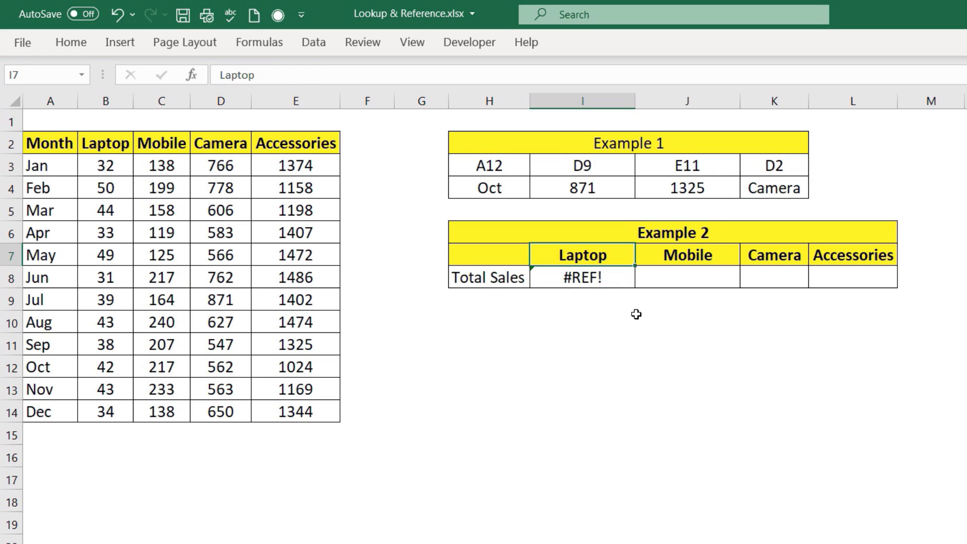
Create named ranges for B2:E14 from the values in its top row
left_click(608, 278)
left_click_drag(100, 147, 315, 411)
left_click(252, 42)
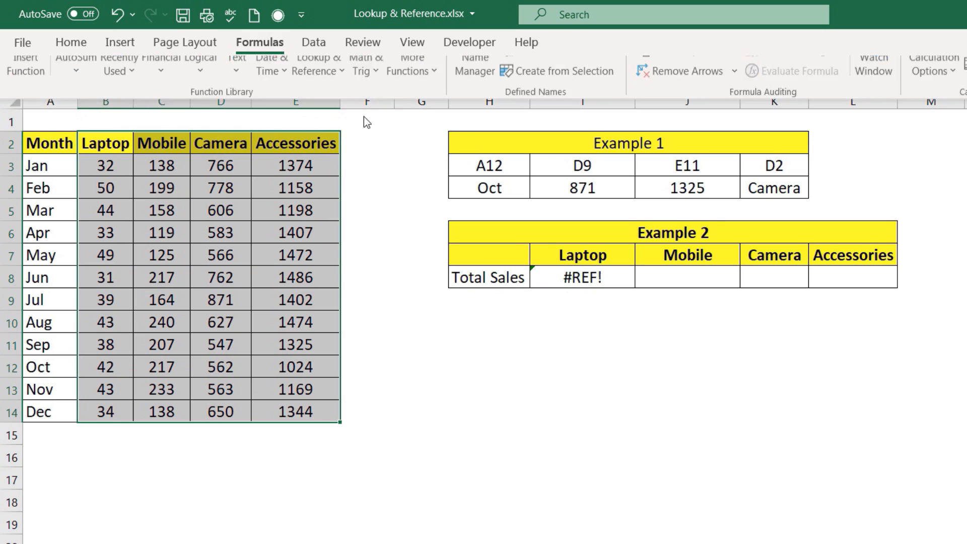
left_click(582, 110)
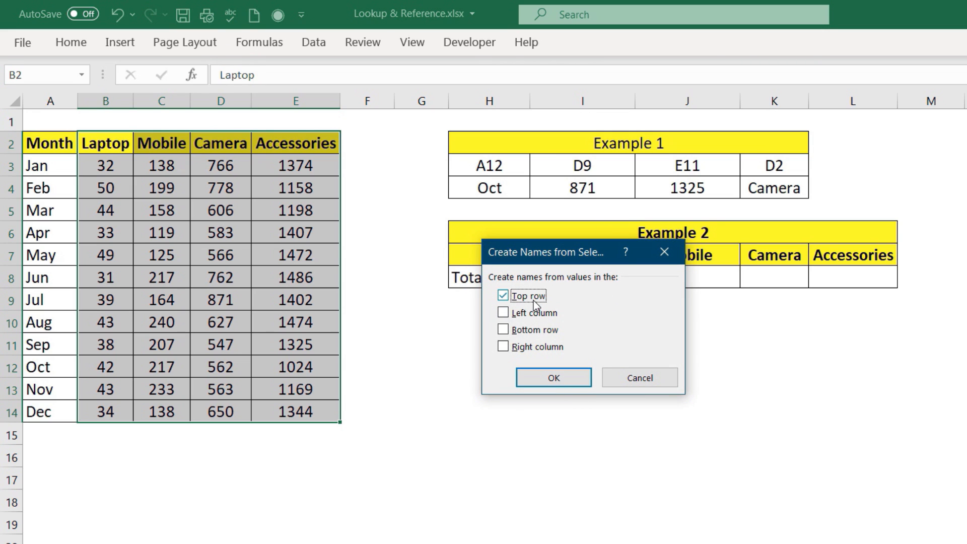
left_click(554, 378)
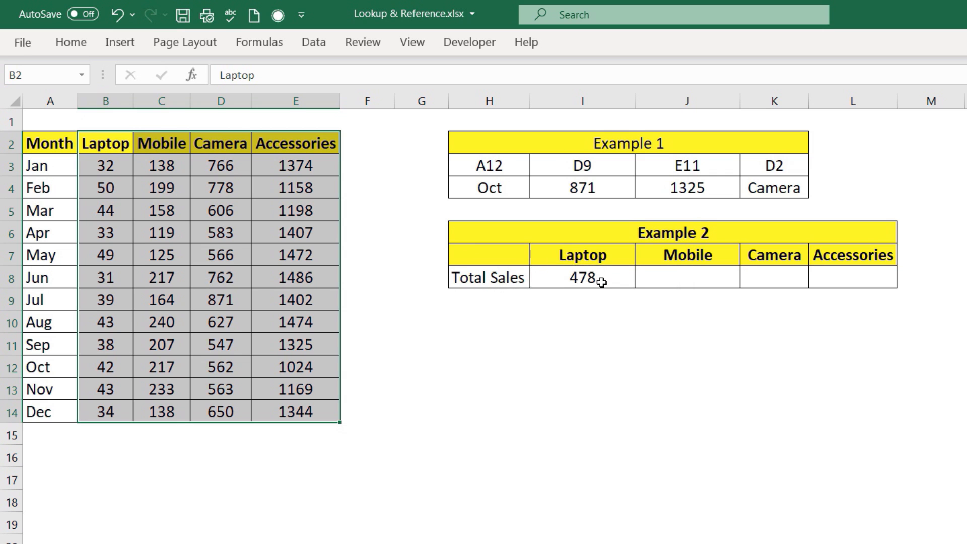
Fill the SUM and INDIRECT total sales formula from I8 across through L8 in Example 2
left_click(603, 277)
left_click_drag(637, 290, 858, 280)
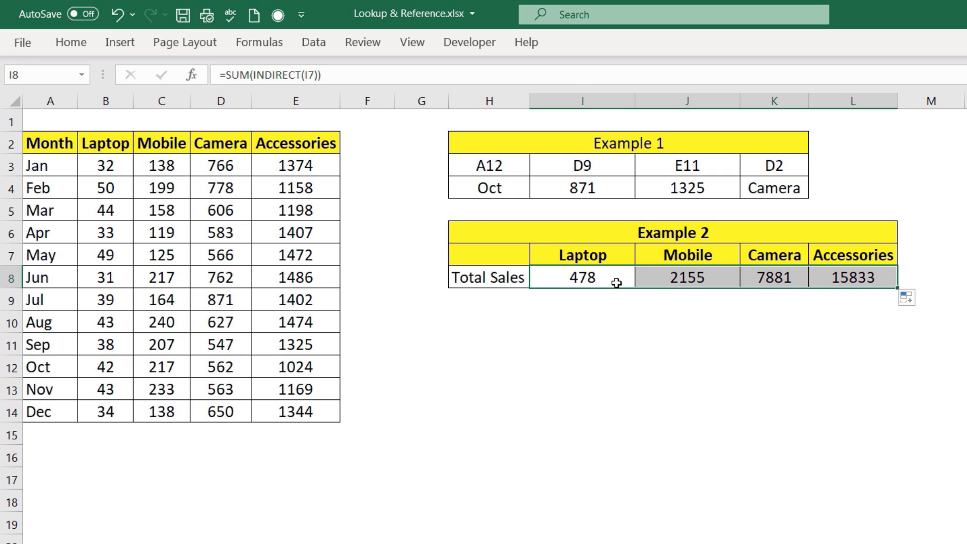
mouse_move(106, 143)
left_mouse_down()
mouse_move(293, 221)
mouse_move(312, 411)
left_mouse_up()
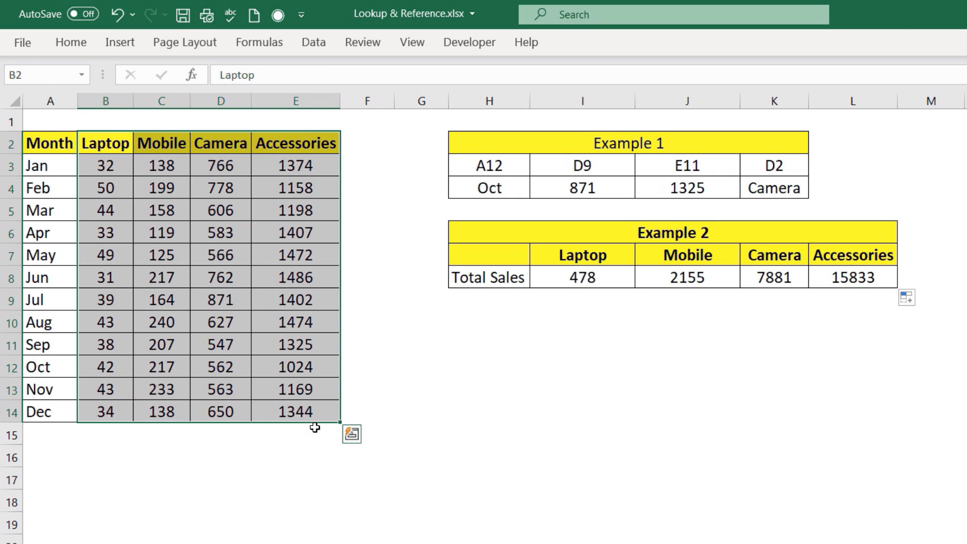
double_click(584, 274)
left_click(570, 277)
key("Escape")
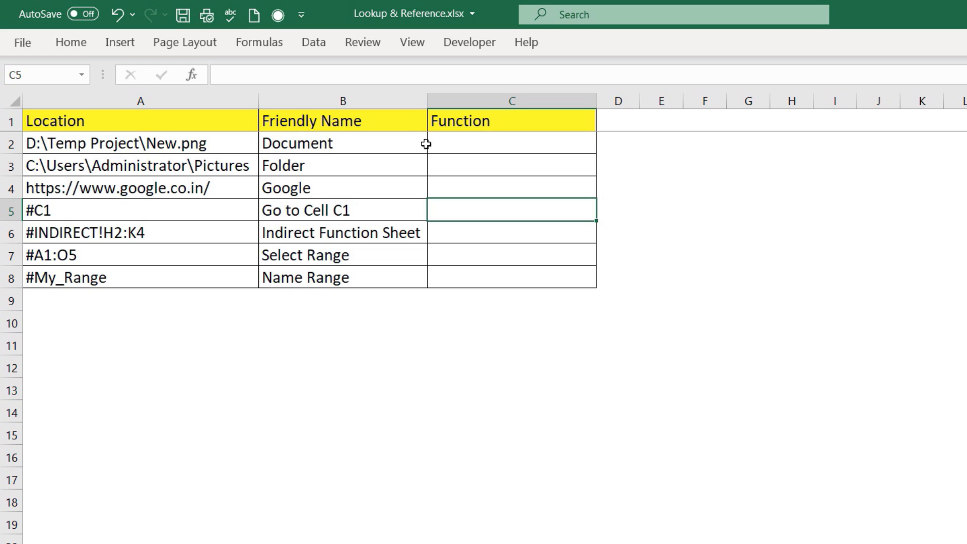
Enter =HYPERLINK(A2,B2) in C2 to link the Document row's location under its friendly name
left_click(480, 141)
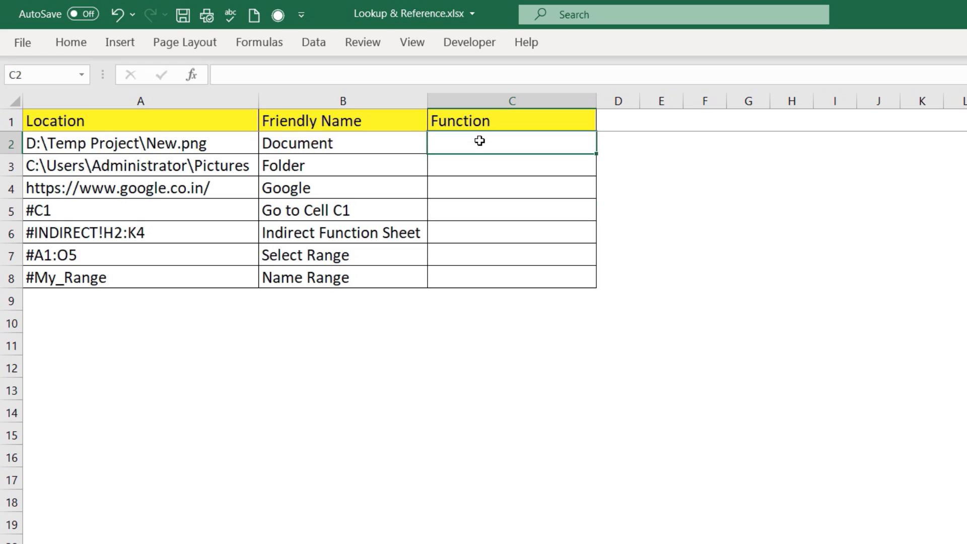
left_click_drag(255, 123, 215, 296)
left_click_drag(220, 121, 225, 288)
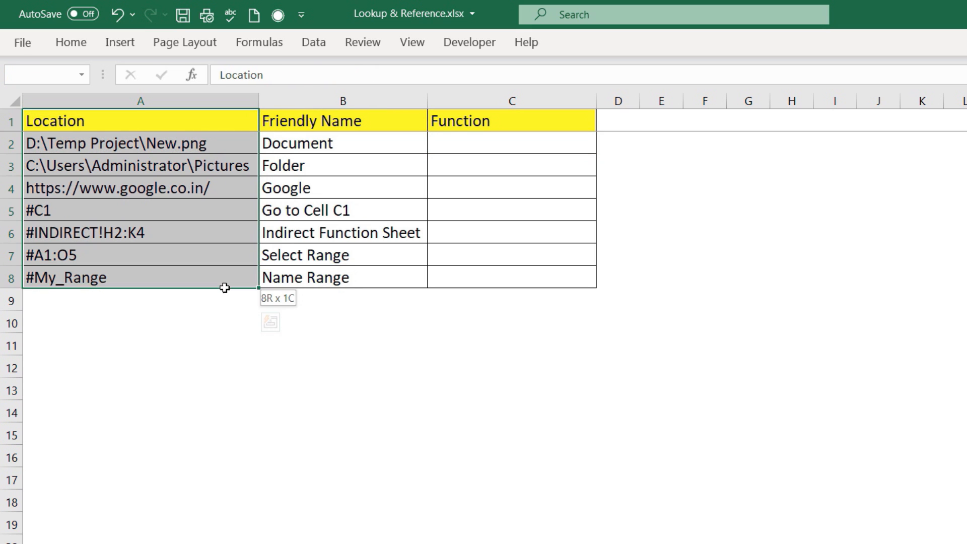
left_click(296, 252)
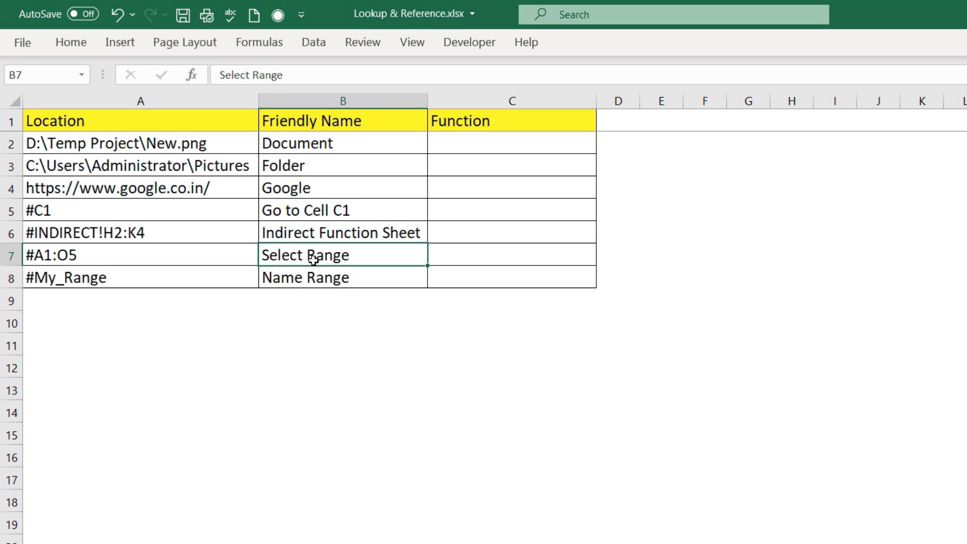
left_click(458, 145)
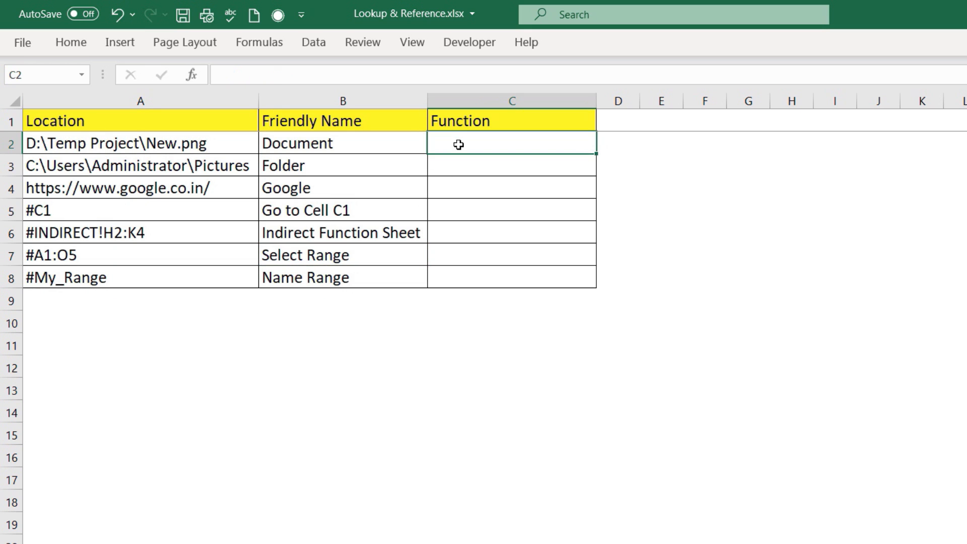
type("=hype")
key("Tab")
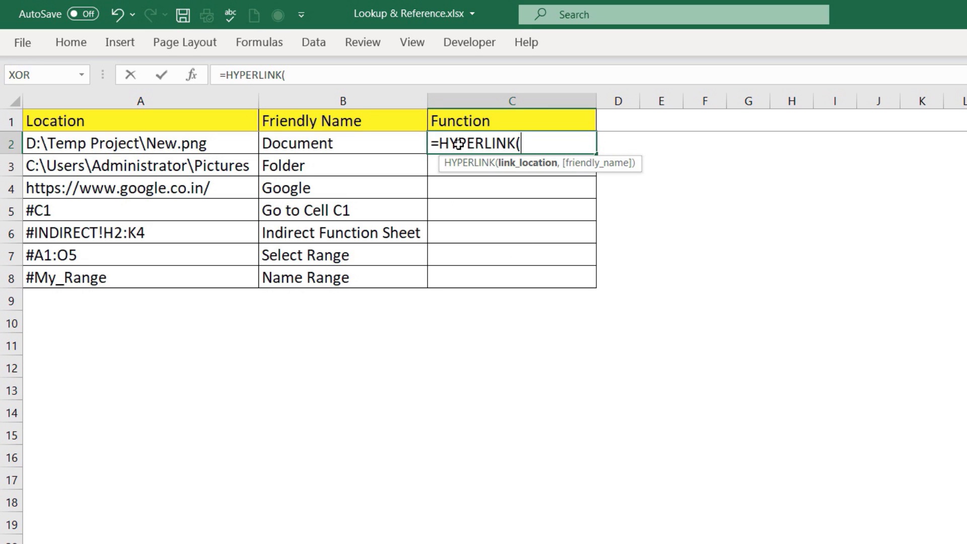
left_click(193, 146)
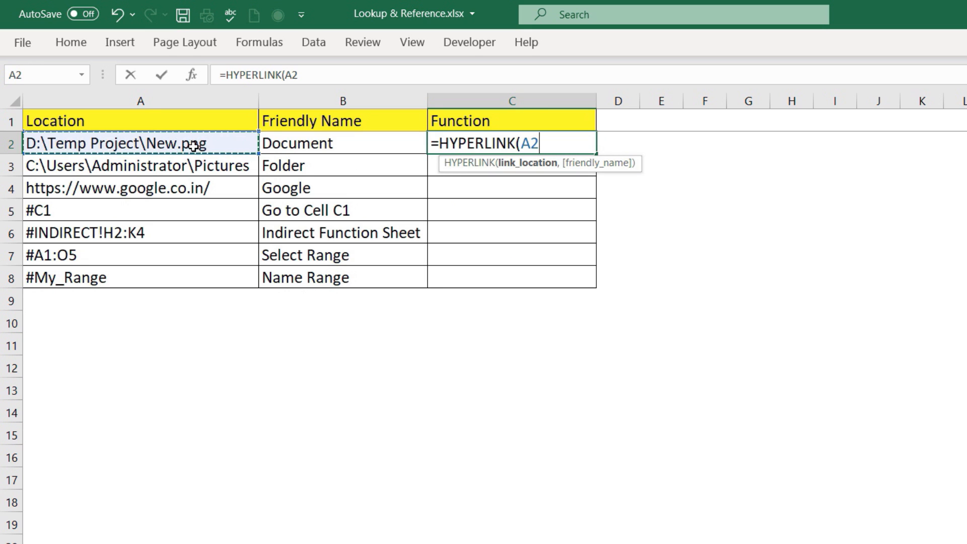
type(",")
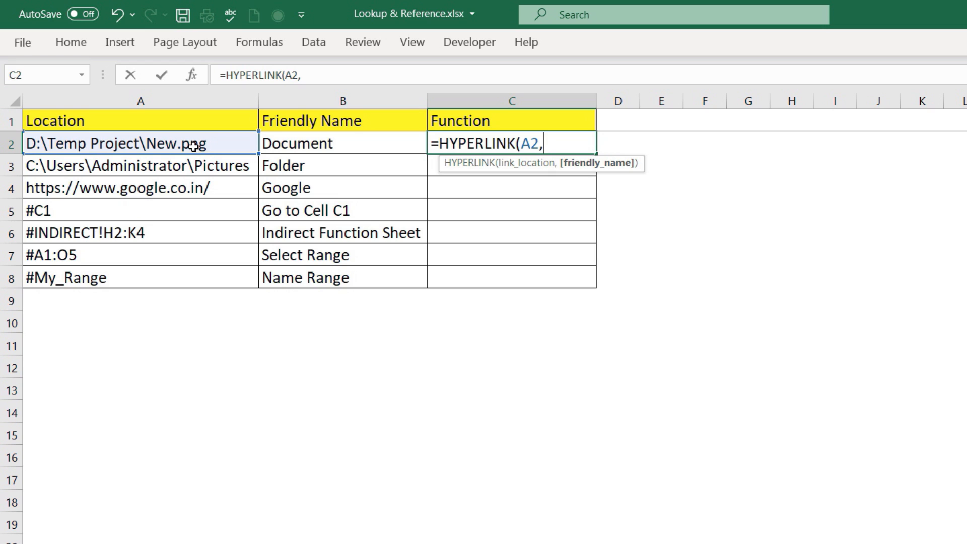
left_click(290, 140)
type(")")
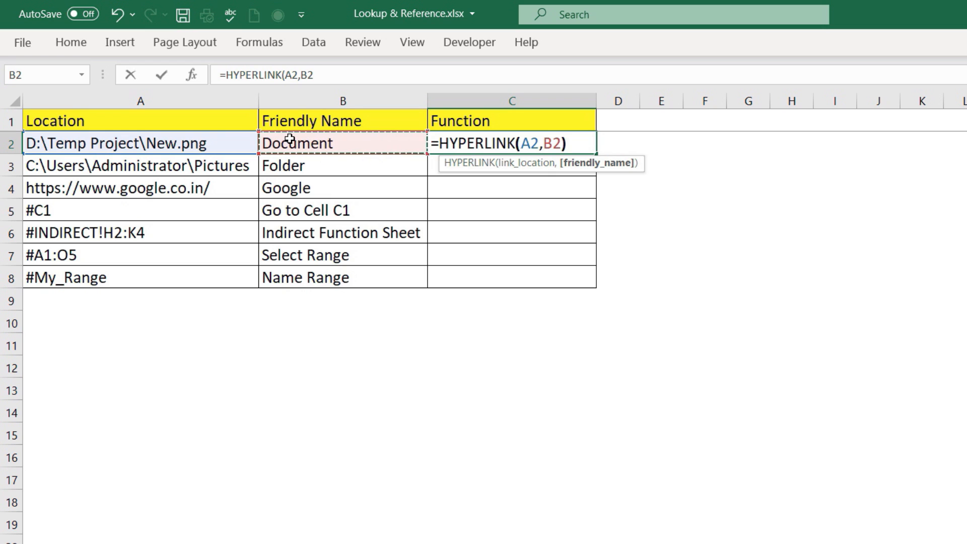
key("Return")
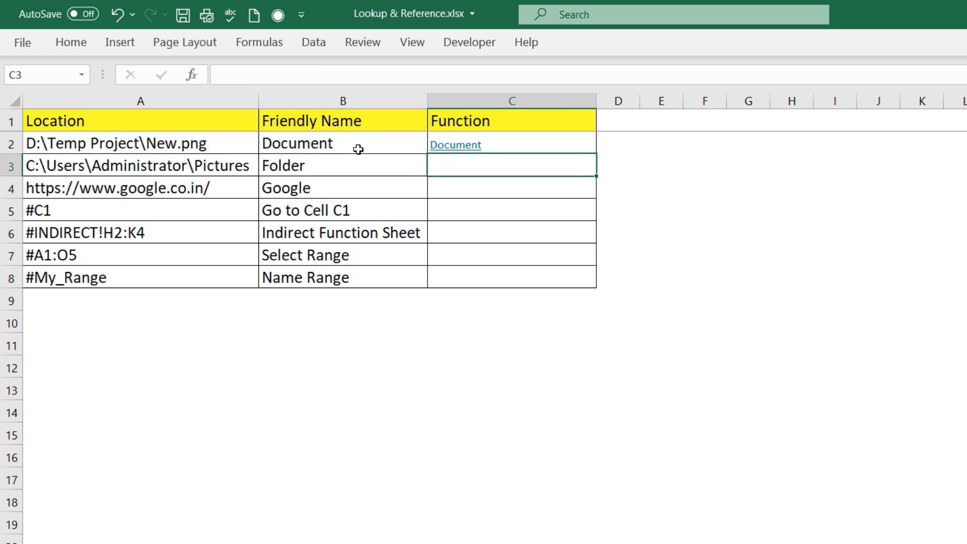
Fill the HYPERLINK formula from C2 down through C8 and test the Folder and Go to Cell C1 links
left_click(557, 147)
double_click(596, 154)
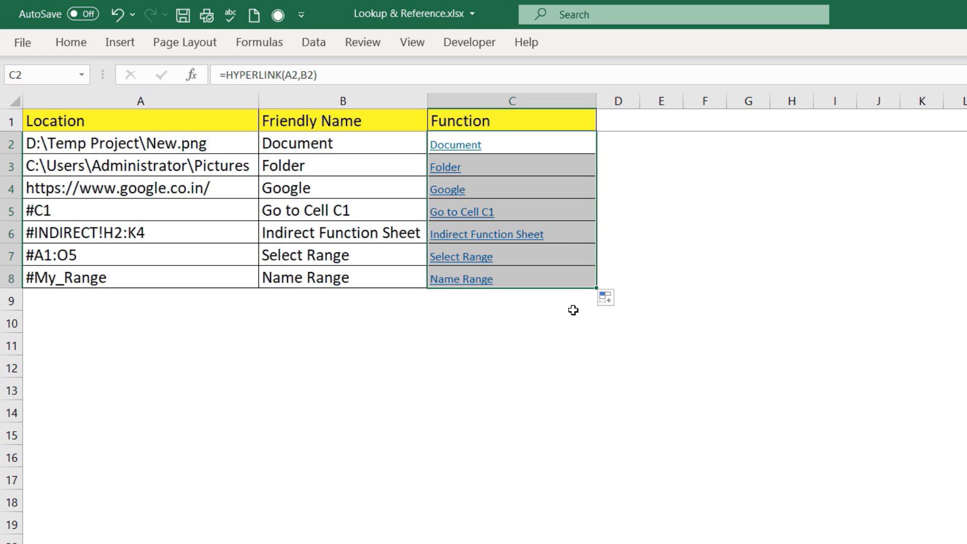
left_click(651, 202)
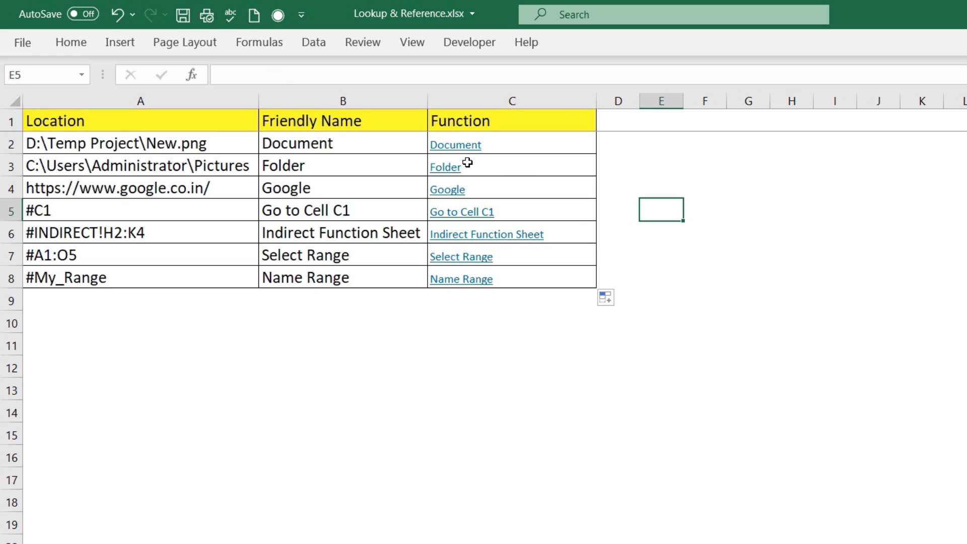
left_click(446, 168)
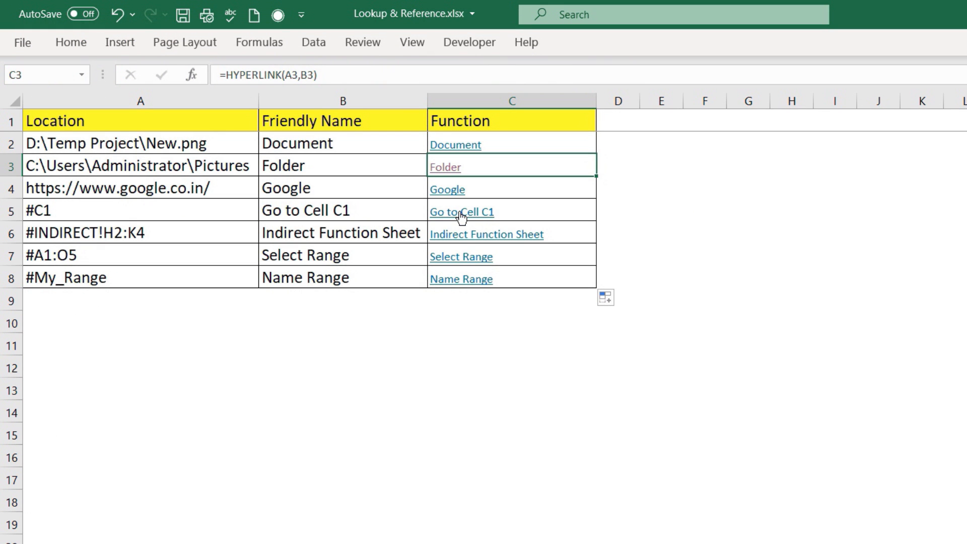
left_click(462, 215)
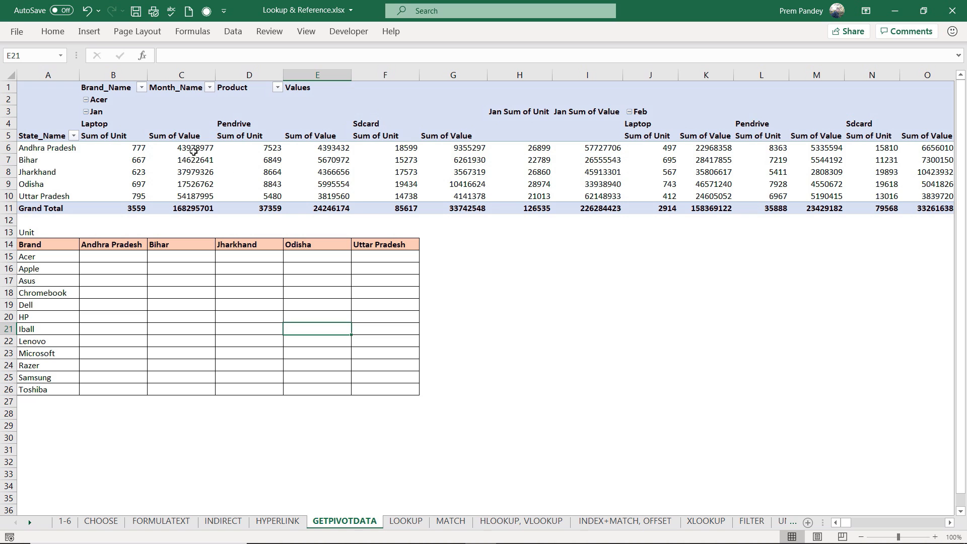
Examine the pivot table on the GETPIVOTDATA sheet and the empty Unit table of brands by state in A14:F26
left_click(184, 126)
key("ctrl+a")
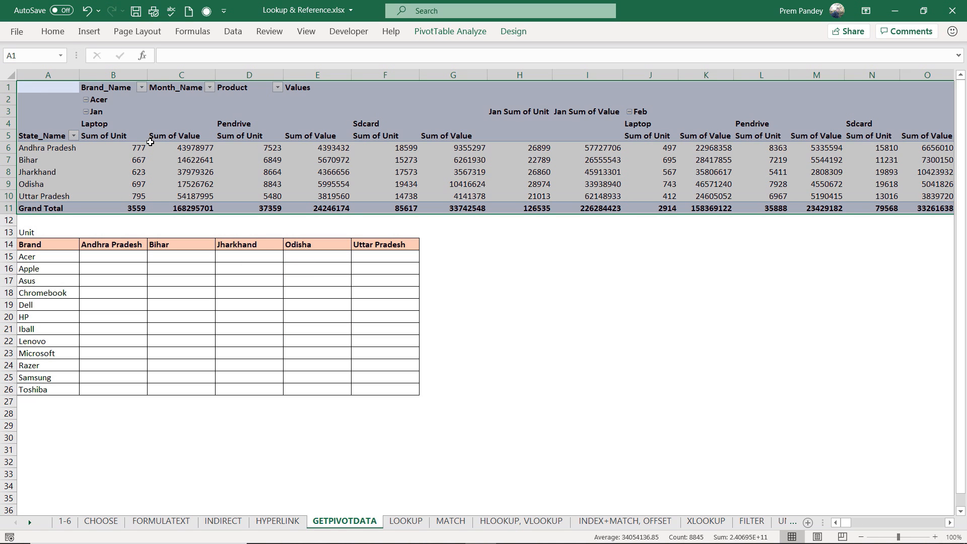
left_click(160, 136)
left_click_drag(62, 247, 61, 368)
left_click_drag(101, 247, 343, 255)
left_click_drag(54, 258, 60, 389)
left_click_drag(43, 244, 404, 389)
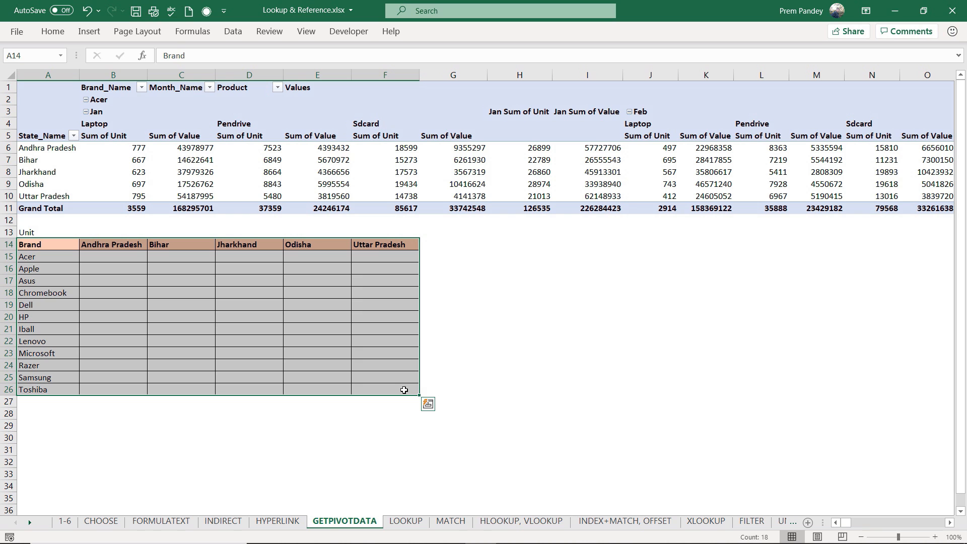
Check whether the Generate GetPivotData option is enabled for the pivot table
left_click(422, 176)
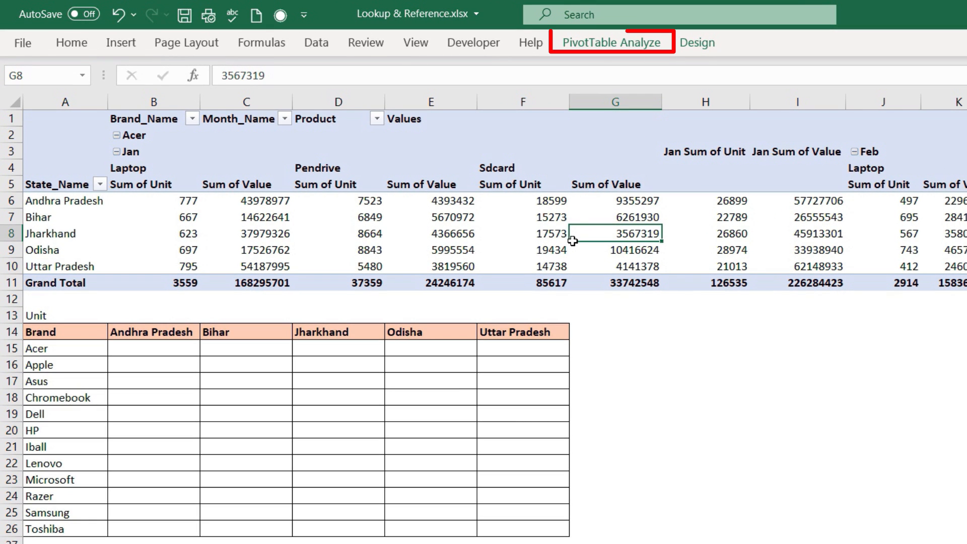
left_click(603, 52)
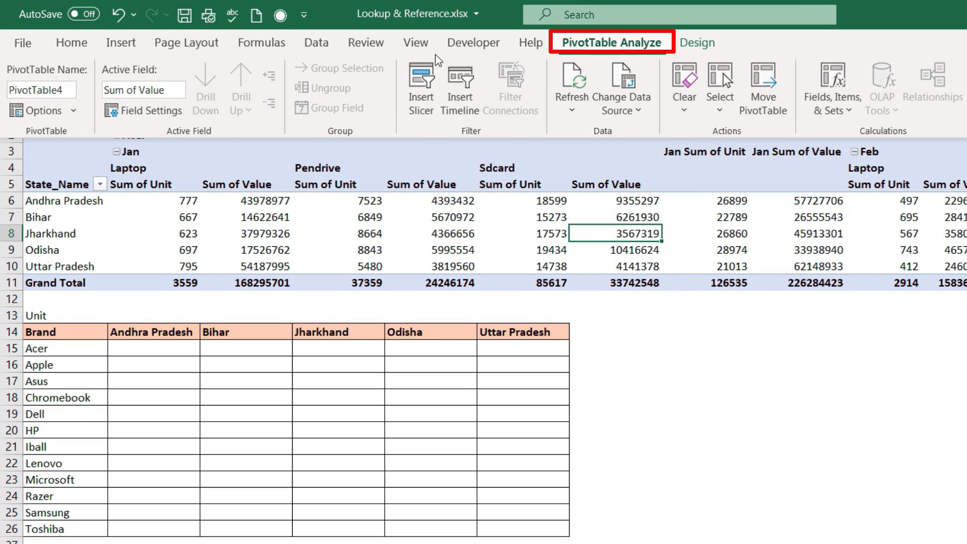
left_click(74, 108)
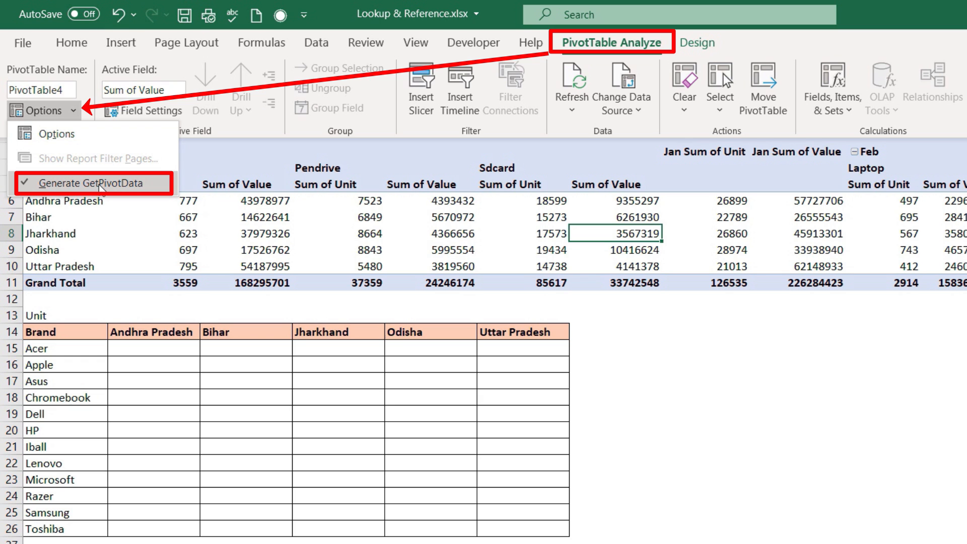
left_click(203, 375)
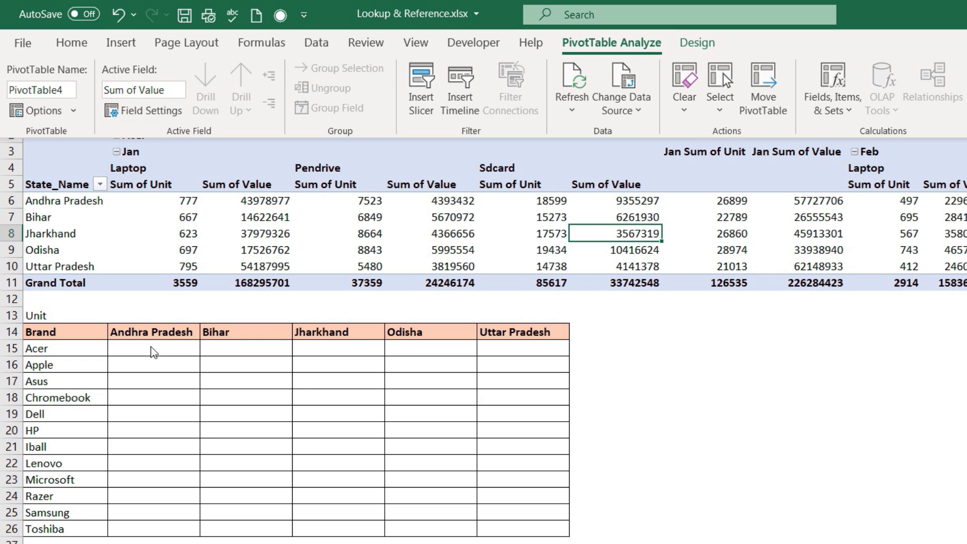
Enter a GETPIVOTDATA formula in B15 by referencing pivot table cell B6, Andhra Pradesh's Acer Laptop Sum of Unit for Jan
left_click(148, 347)
type("=")
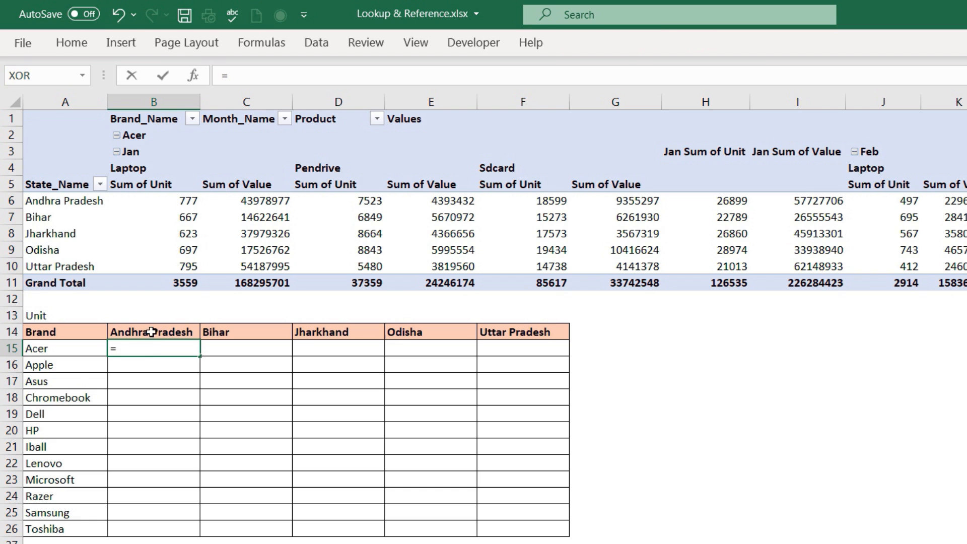
left_click(179, 200)
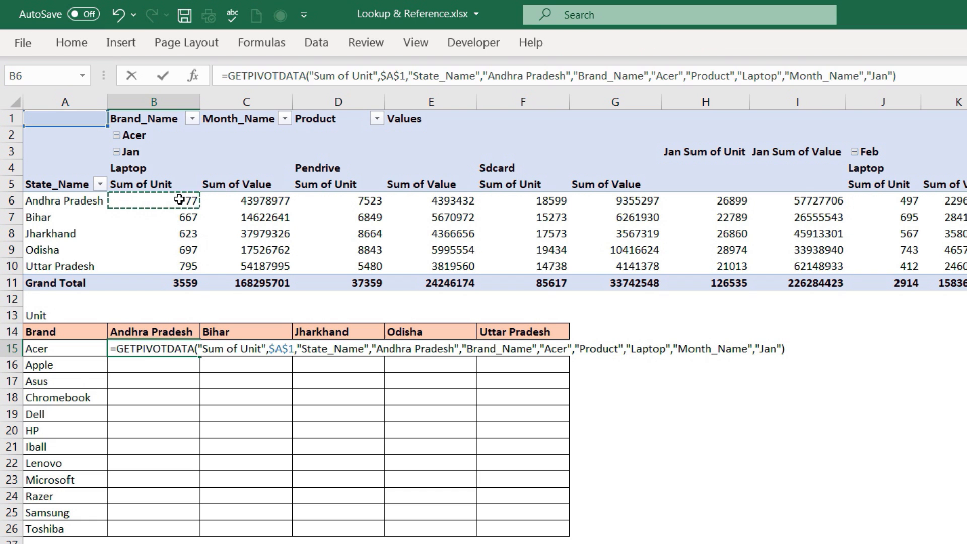
key("ctrl+Return")
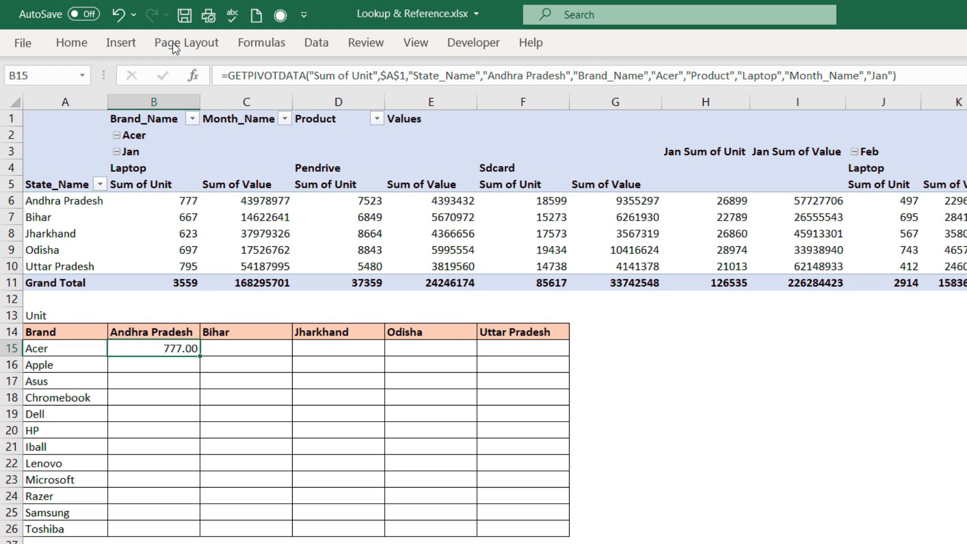
Replace the "Andhra Pradesh" Item1 argument of B15's GETPIVOTDATA function with the mixed reference B$14
left_click(199, 79)
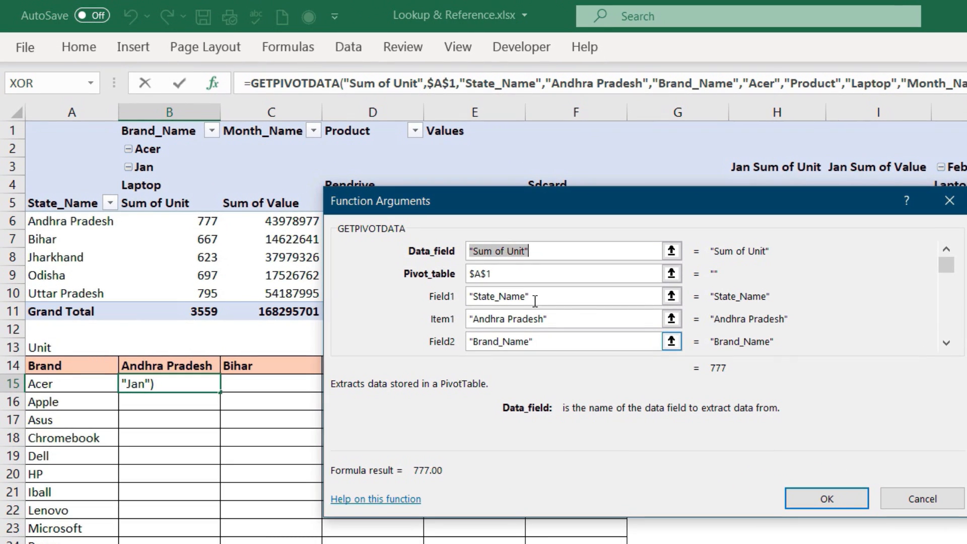
left_click_drag(576, 319, 375, 310)
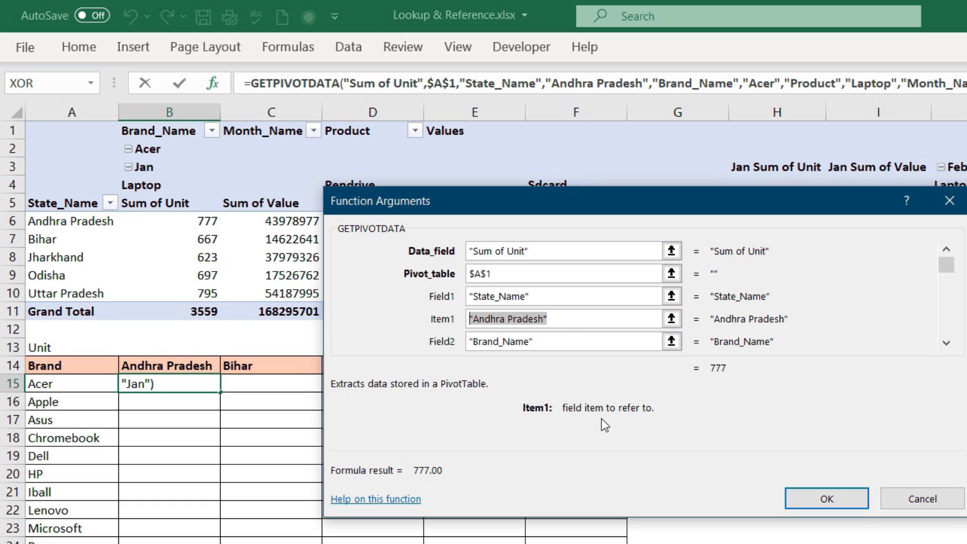
left_click_drag(539, 297, 448, 299)
left_click_drag(576, 320, 499, 322)
key("BackSpace")
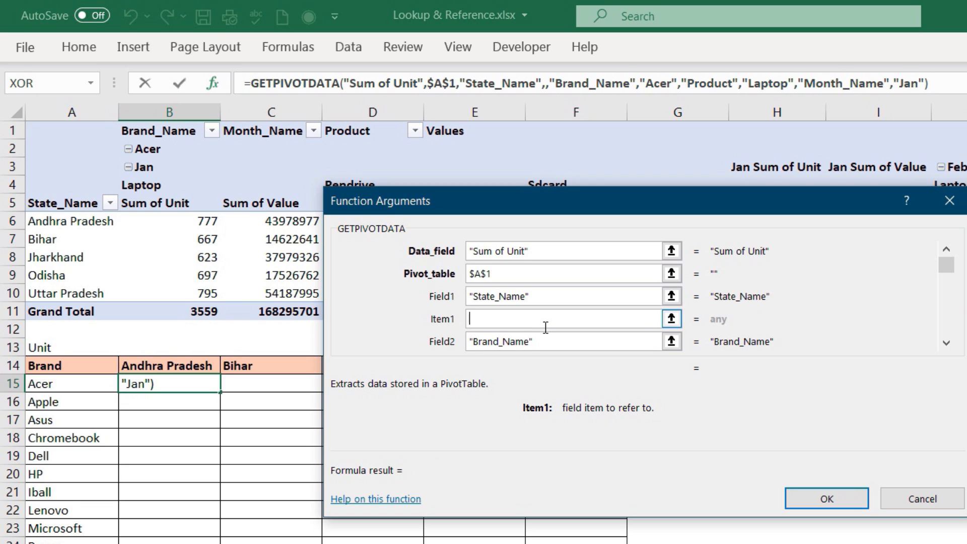
left_click(168, 362)
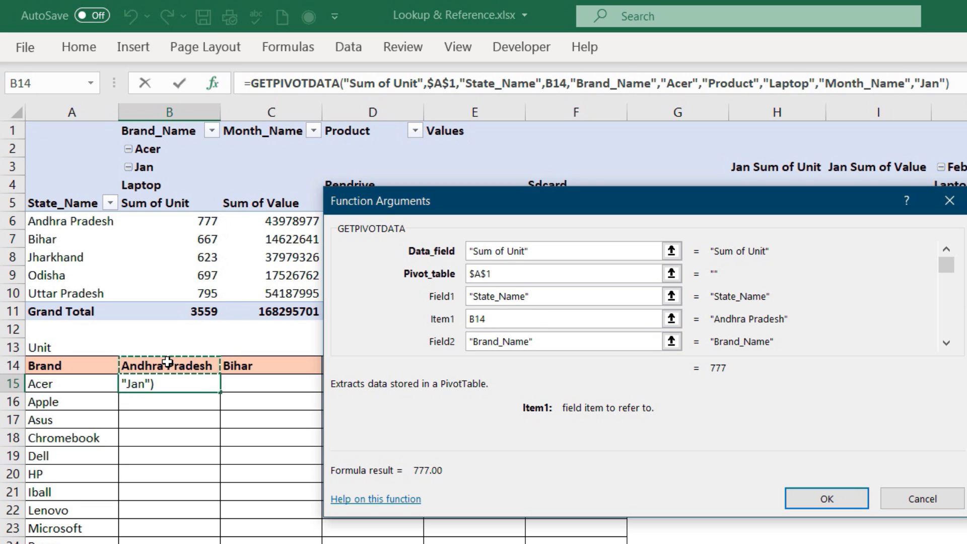
key("F4")
key("F4")
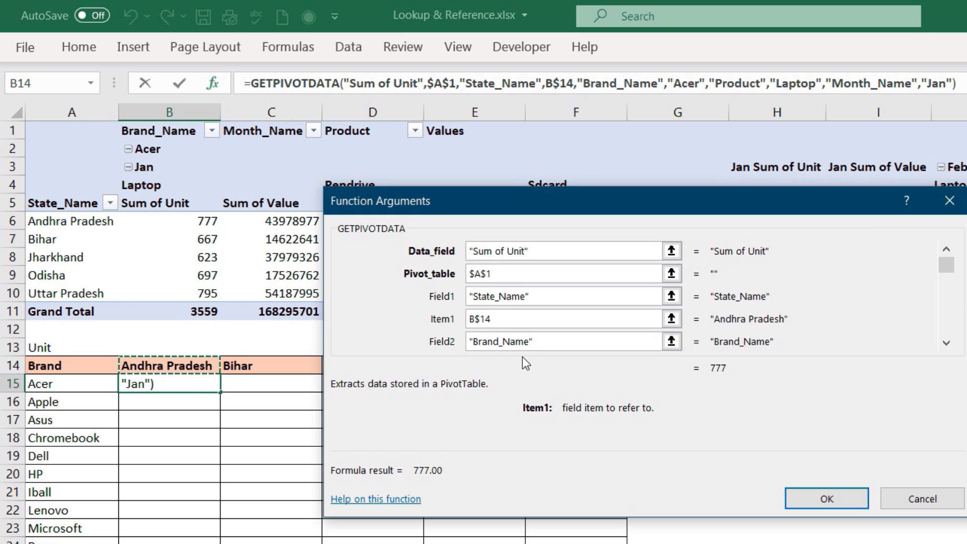
Replace the "Acer" Item2 argument of B15's GETPIVOTDATA function with the mixed reference $A15
key("Tab")
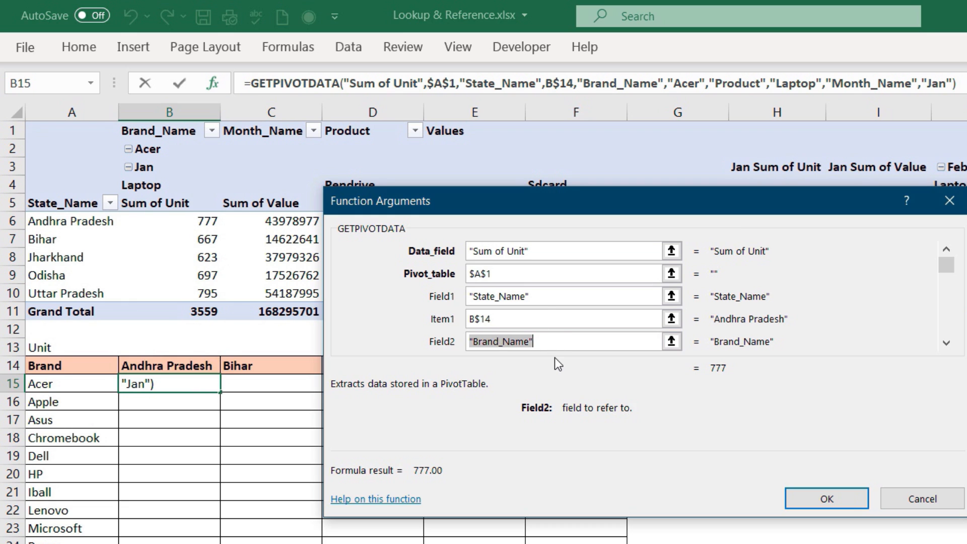
key("Tab")
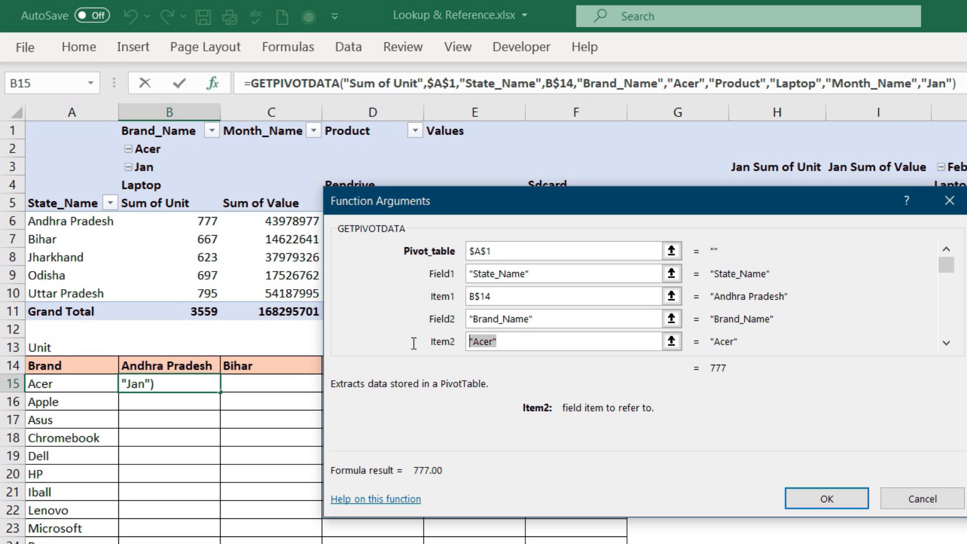
key("BackSpace")
left_click(59, 383)
key("F4")
key("F4")
key("F4")
Clear the Product, Laptop, Month_Name and Jan arguments from B15's GETPIVOTDATA function and confirm the formula
key("Tab")
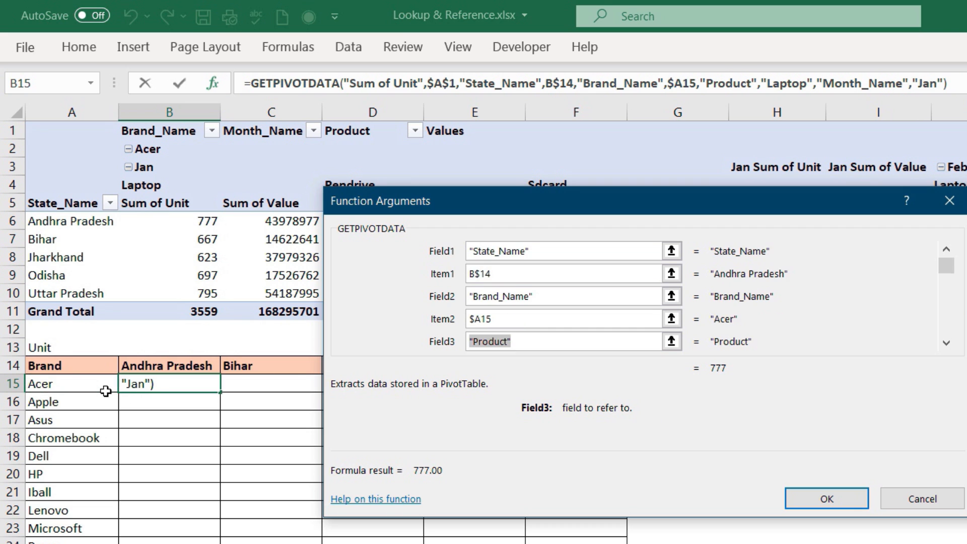
key("BackSpace")
key("Tab")
key("BackSpace")
key("Tab")
key("BackSpace")
key("Tab")
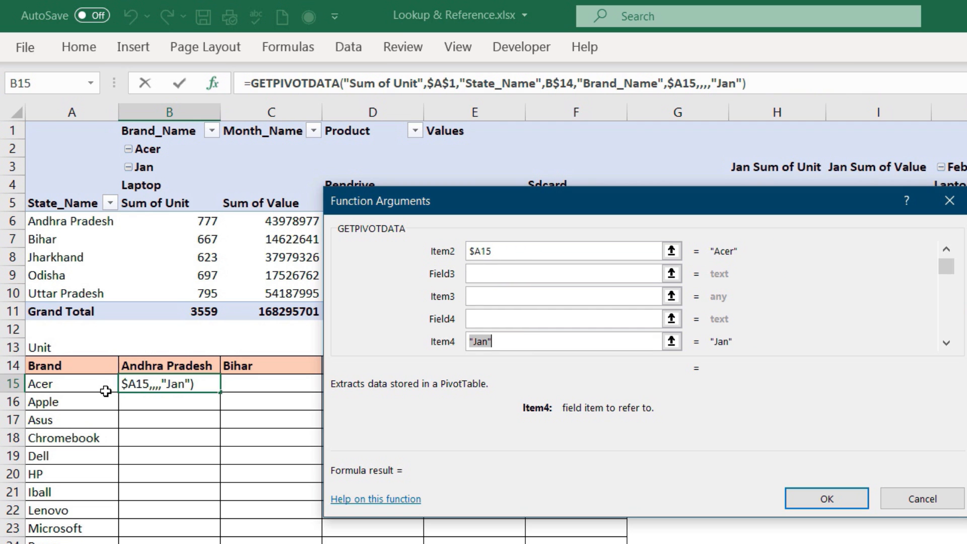
key("BackSpace")
key("Tab")
key("Return")
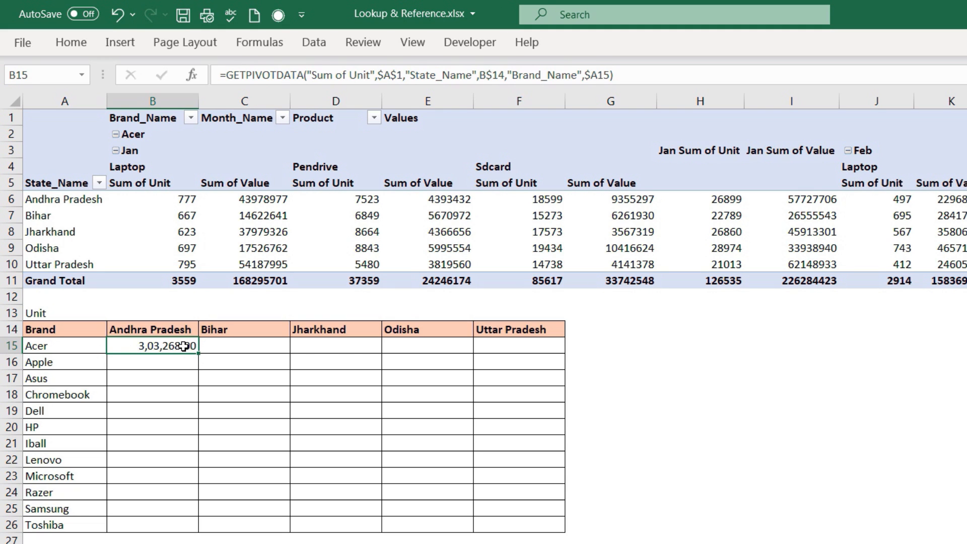
Append /12 to the GETPIVOTDATA formula in B15
double_click(184, 347)
type("/12")
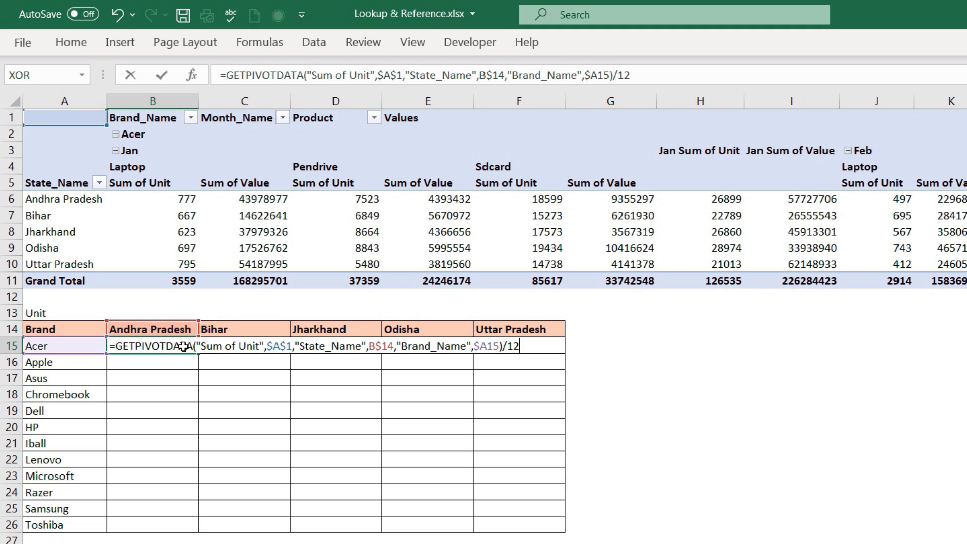
key("Return")
Copy B15's formula across the whole brand-by-state table, B15:F26
left_click(190, 346)
key("ctrl+c")
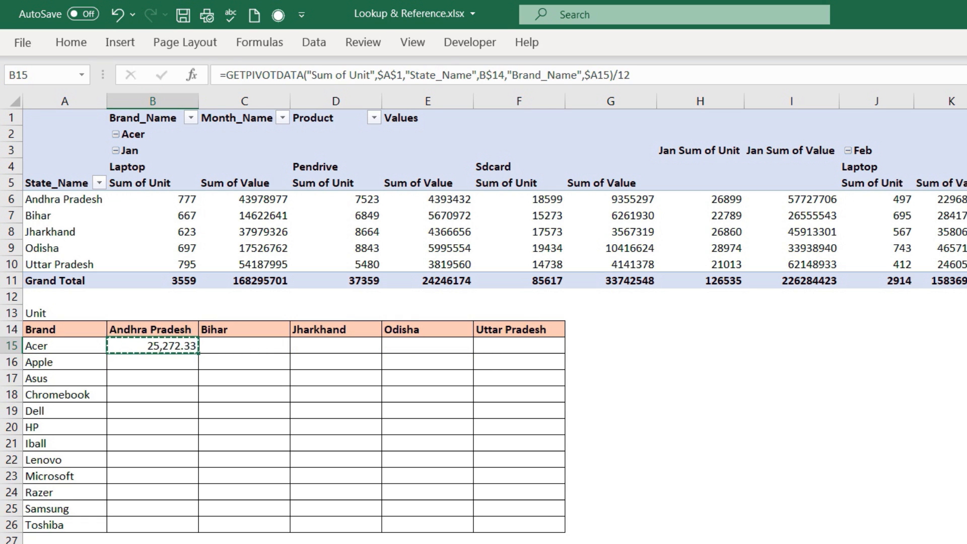
left_click(540, 523, "shift")
key("ctrl+v")
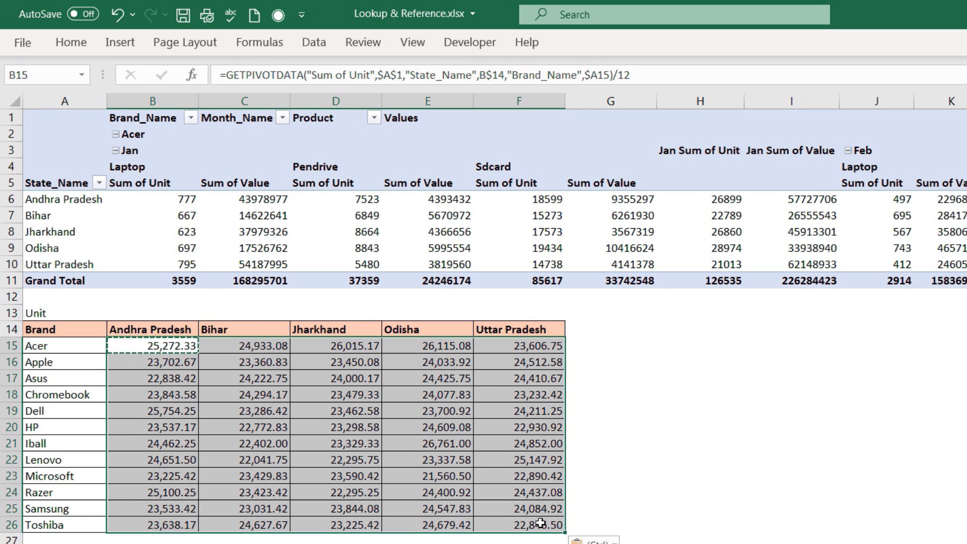
key("Escape")
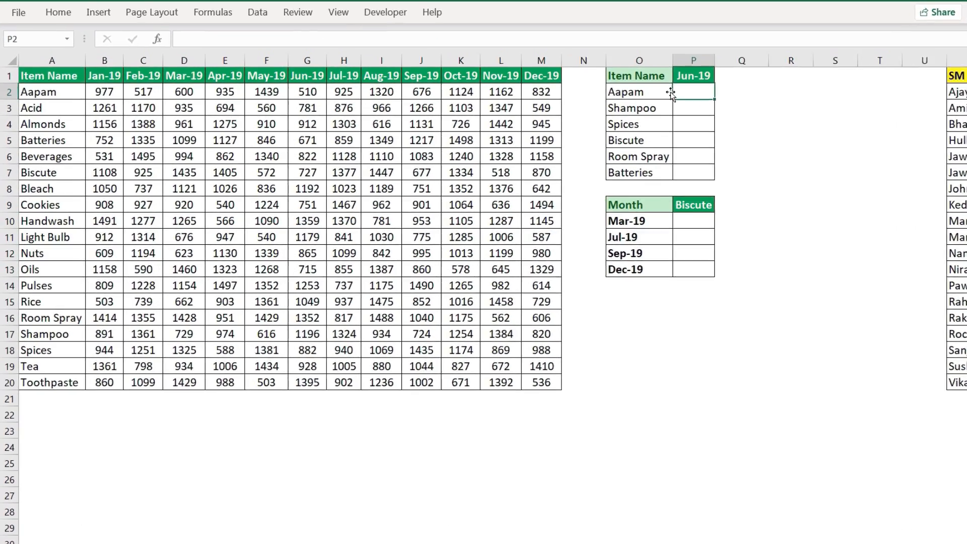
Enter =LOOKUP(O2,$A$2:$G$20) in P2 under Jun-19 and fill it down to P7
left_click_drag(596, 103, 595, 170)
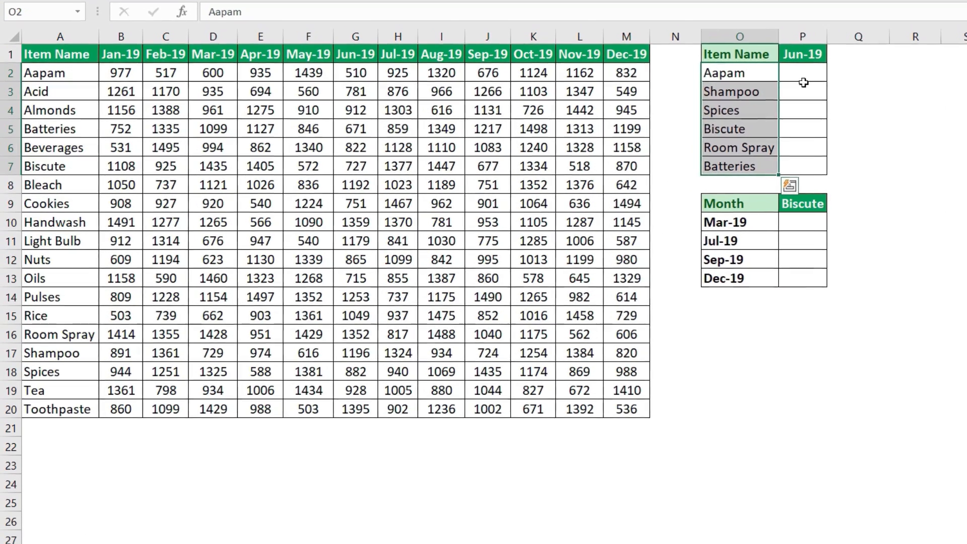
left_click(771, 78)
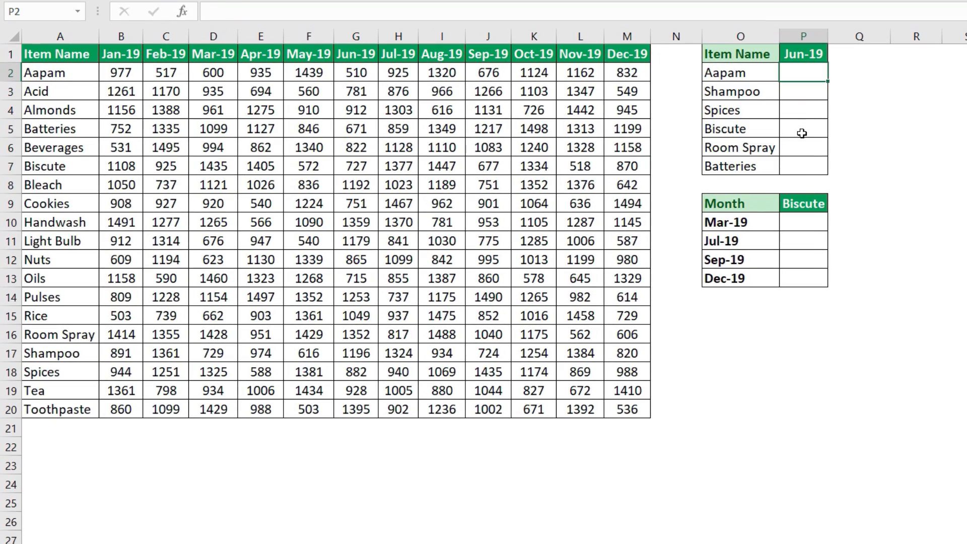
type("=looku")
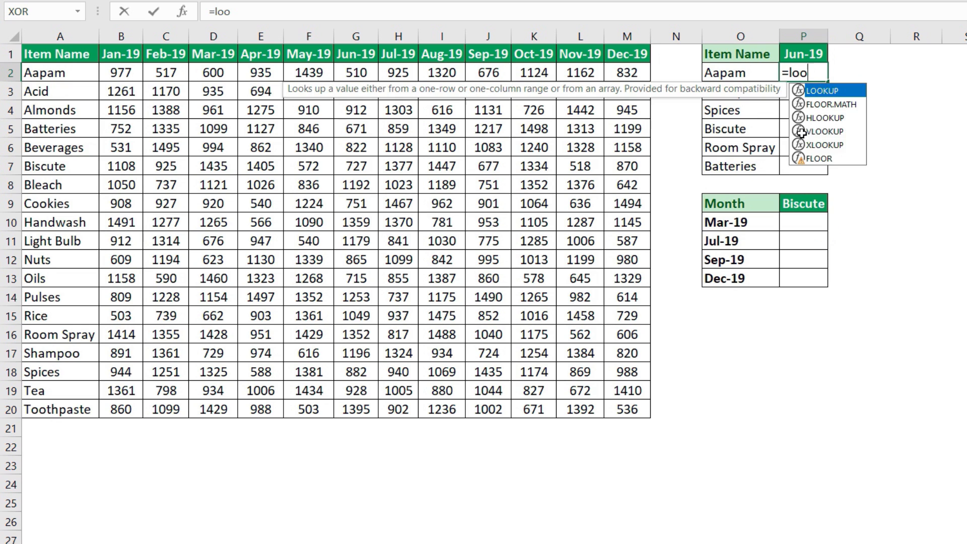
key("Tab")
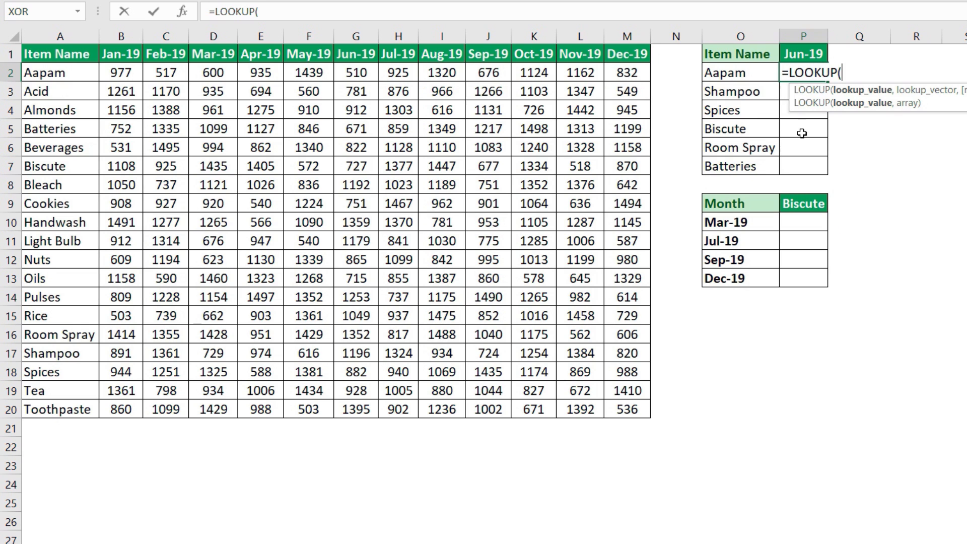
left_click(743, 74)
type(",")
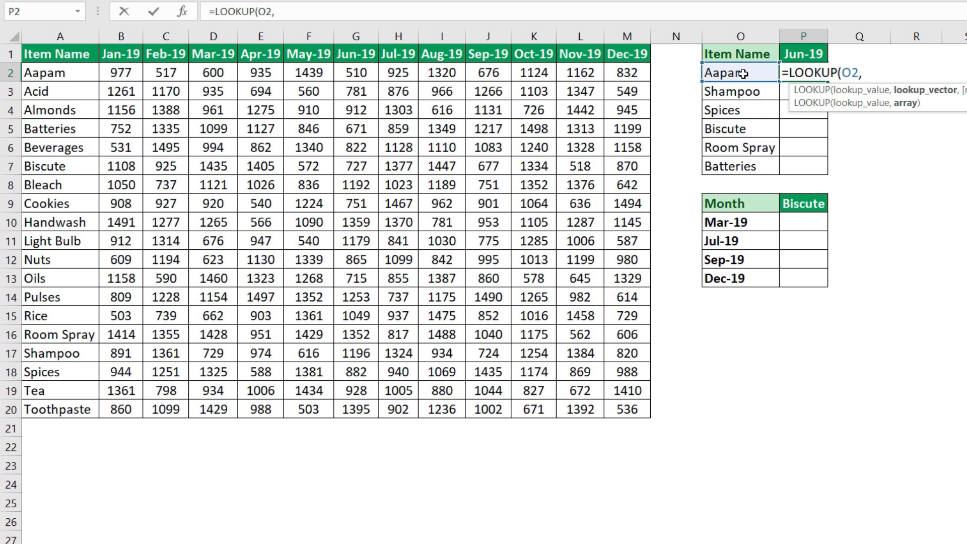
left_click_drag(50, 73, 344, 74)
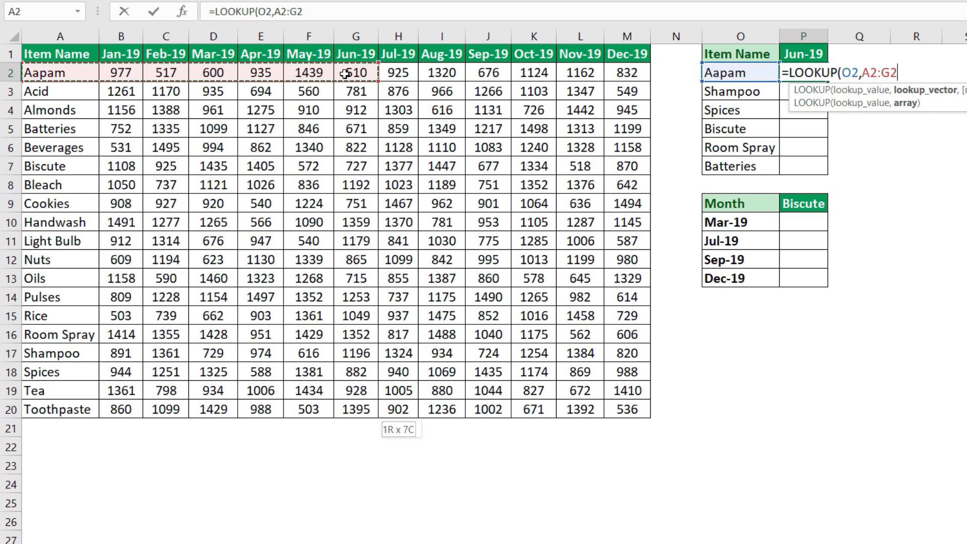
key("ctrl+shift+Down")
key("F4")
key("Return")
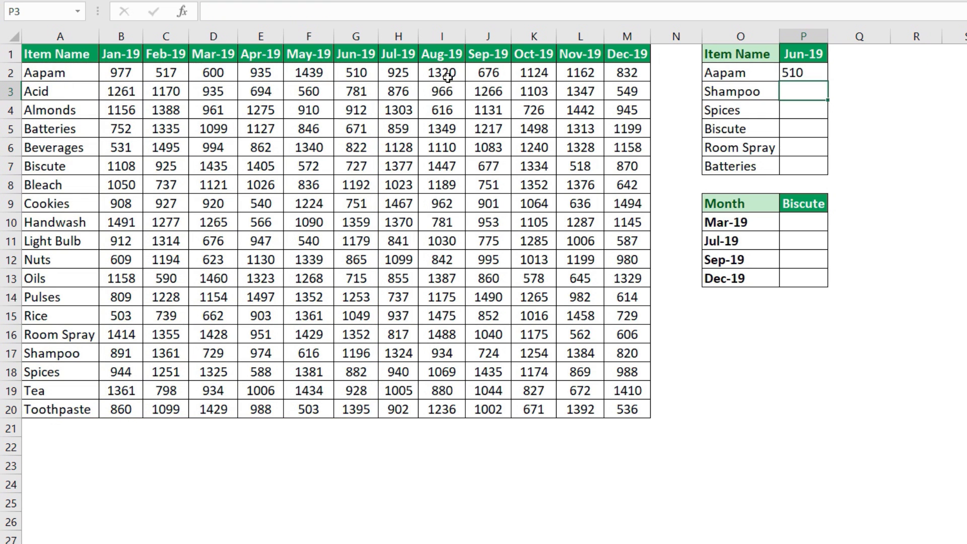
left_click(816, 72)
double_click(828, 82)
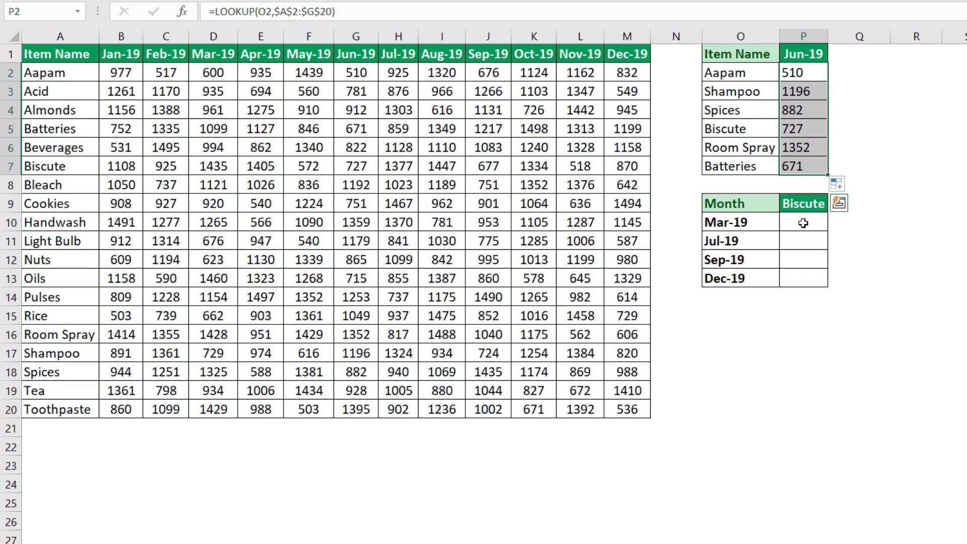
Enter =LOOKUP(O10,$A$1:$M$7) in P10 for the Mar-19 Biscute value
left_click_drag(727, 222, 731, 280)
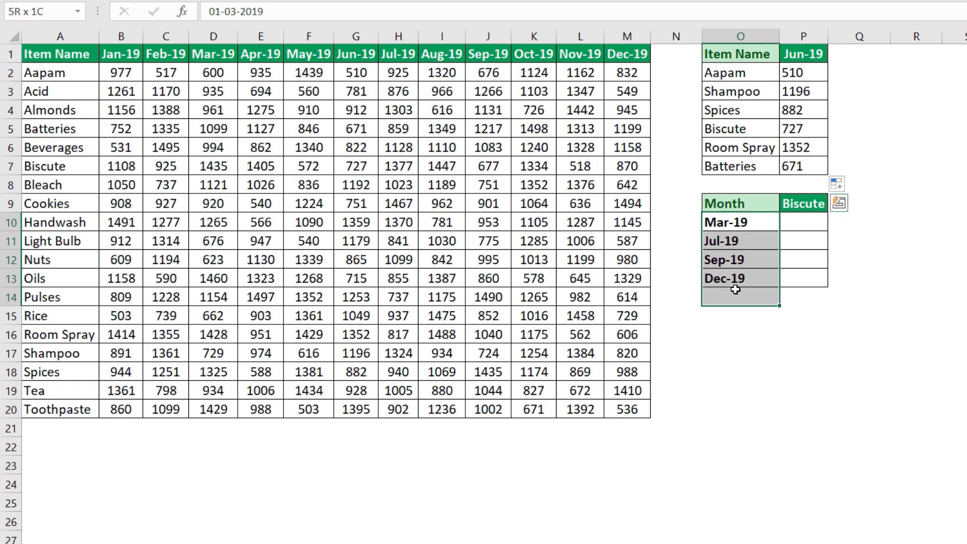
left_click(802, 204)
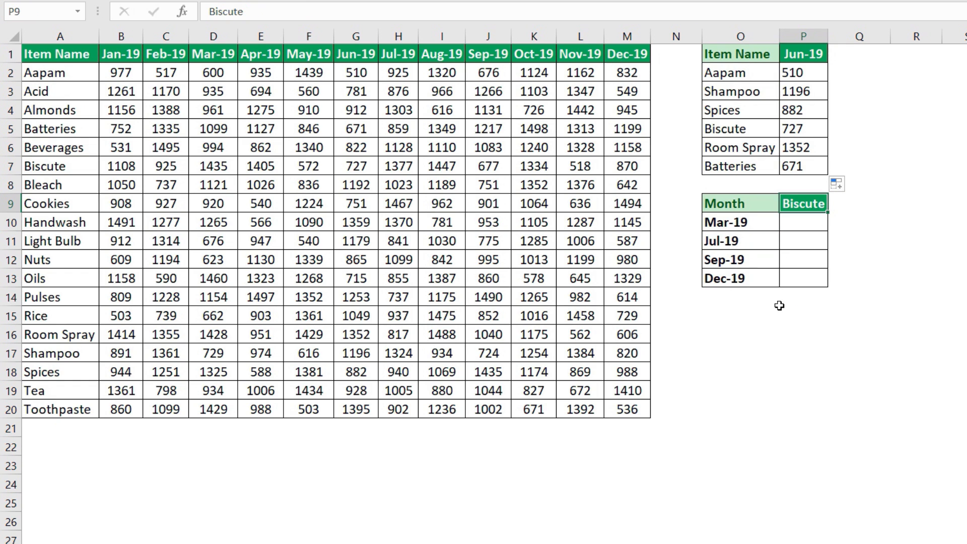
key("Return")
type("=lookup(")
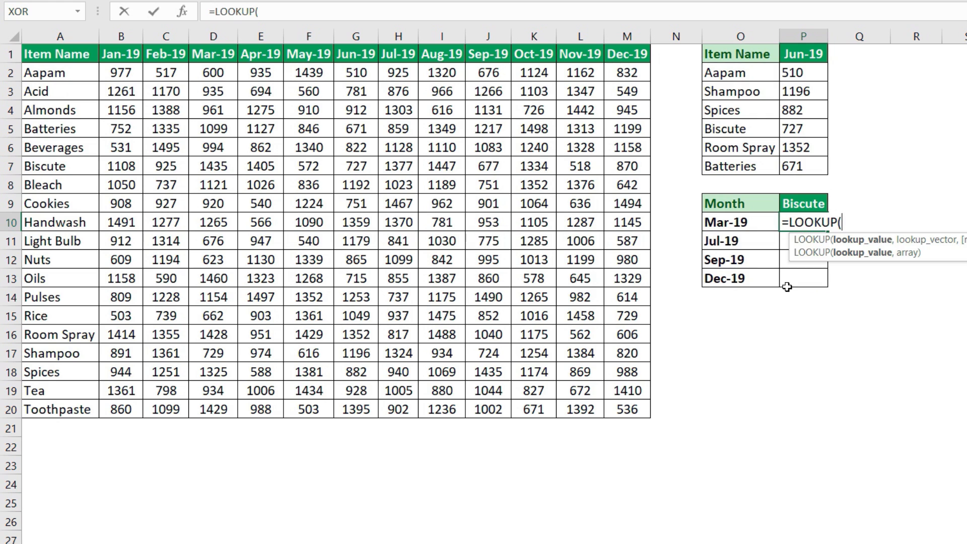
left_click(734, 219)
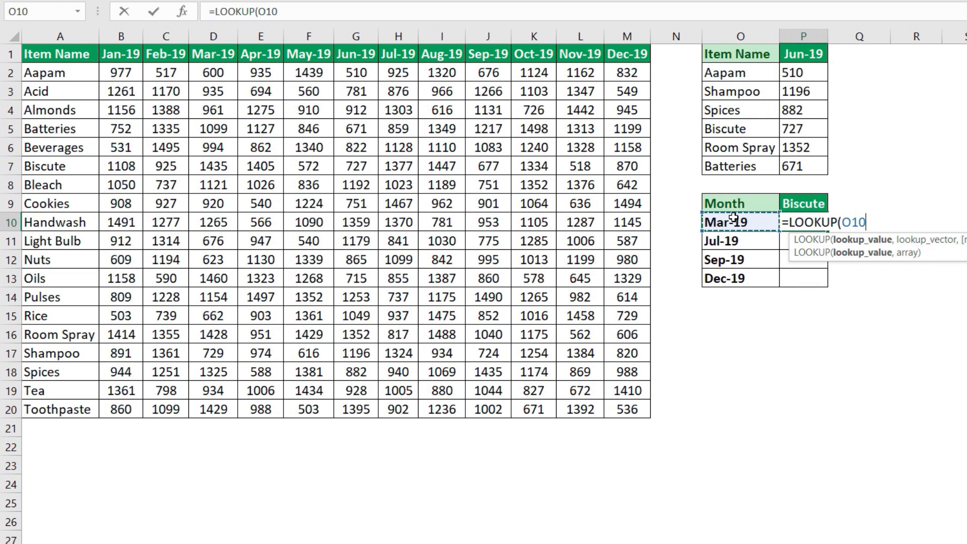
type(",")
left_click_drag(64, 50, 622, 166)
key("F4")
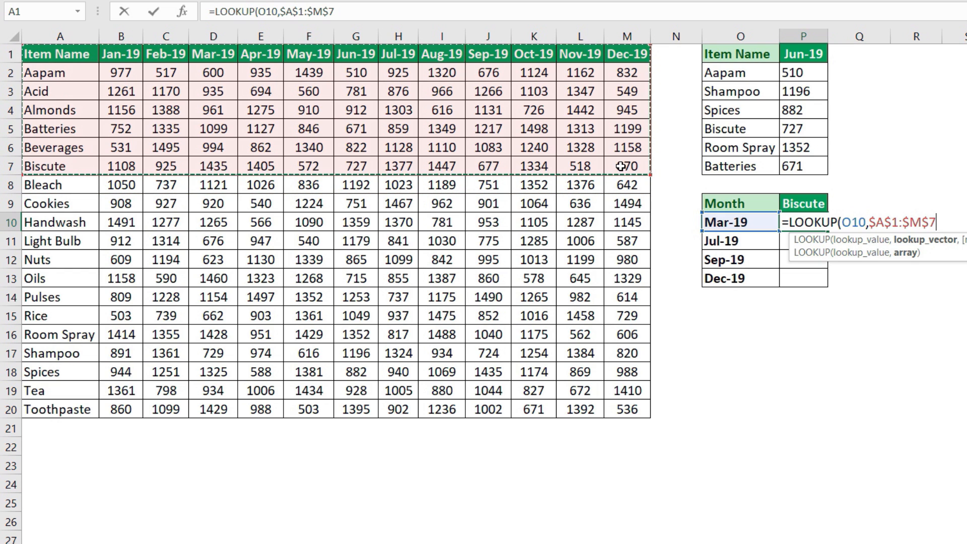
key("Return")
Fill P10's LOOKUP formula down to P13 for the remaining months and review the filled cells
left_click(815, 227)
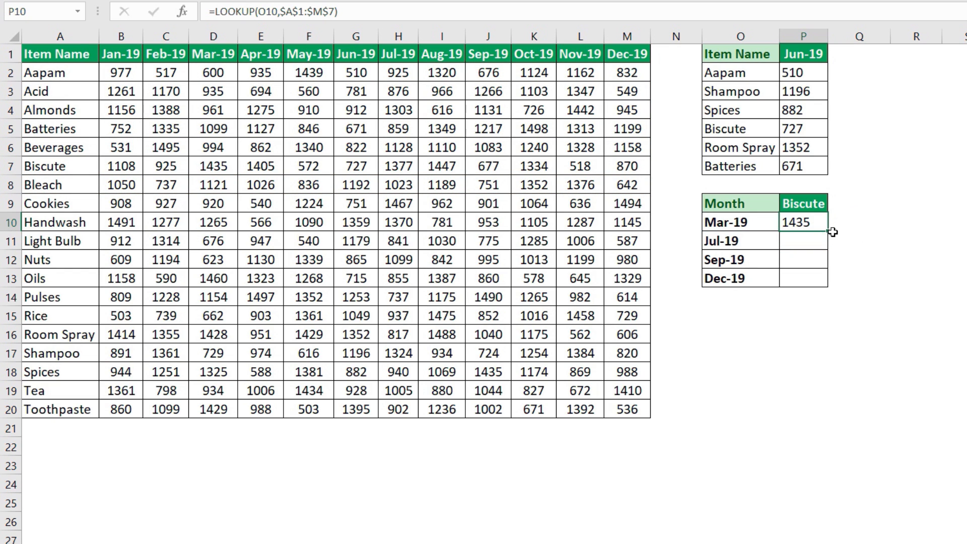
double_click(831, 233)
left_click_drag(801, 222, 807, 280)
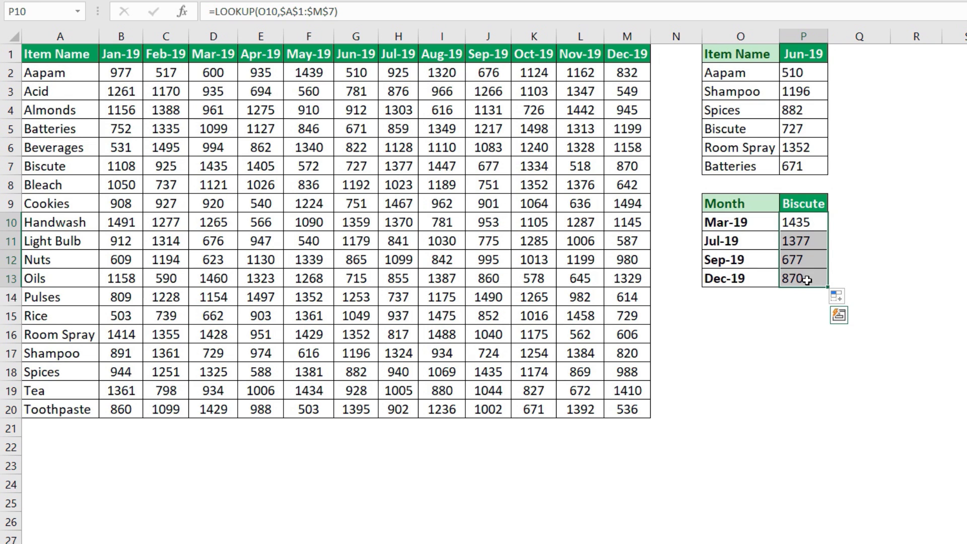
left_click(810, 222)
Enter =LOOKUP(W2,$AB$1:$AC$4) in X2 to assign each number's slab, and fill it down the Slab column
scroll(483, 223, "right", 5)
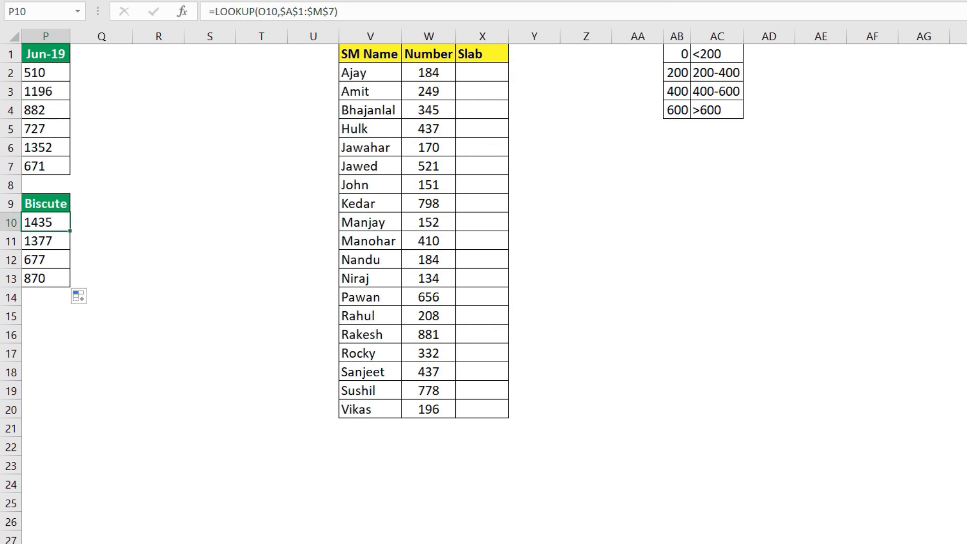
left_click_drag(428, 72, 444, 417)
left_click_drag(681, 54, 712, 117)
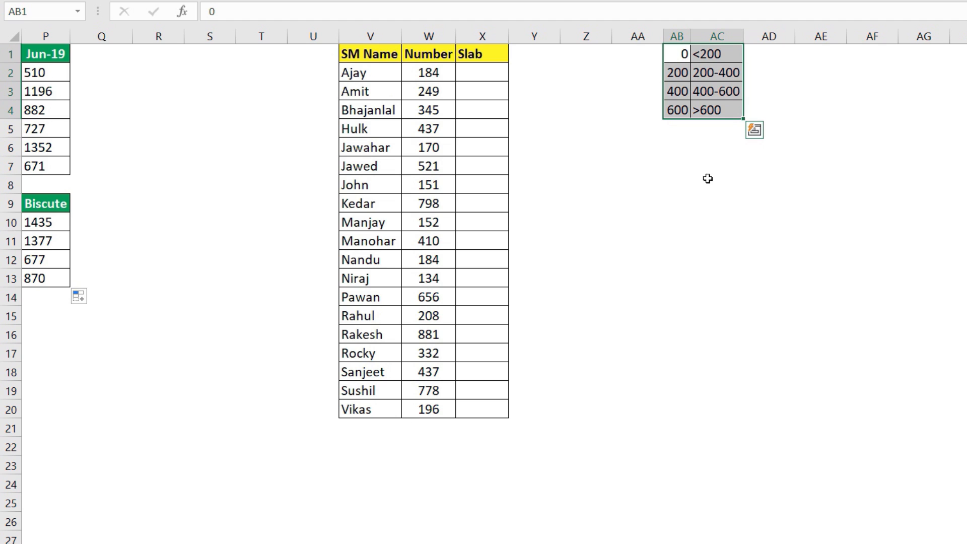
left_click(467, 75)
type("=loo")
key("Tab")
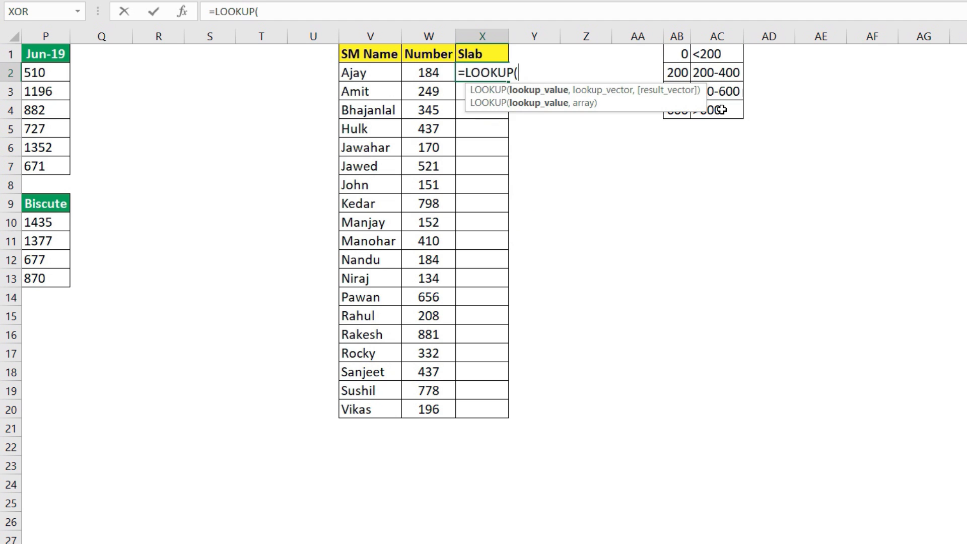
left_click(441, 69)
type(",")
left_click_drag(675, 56, 723, 113)
key("F4")
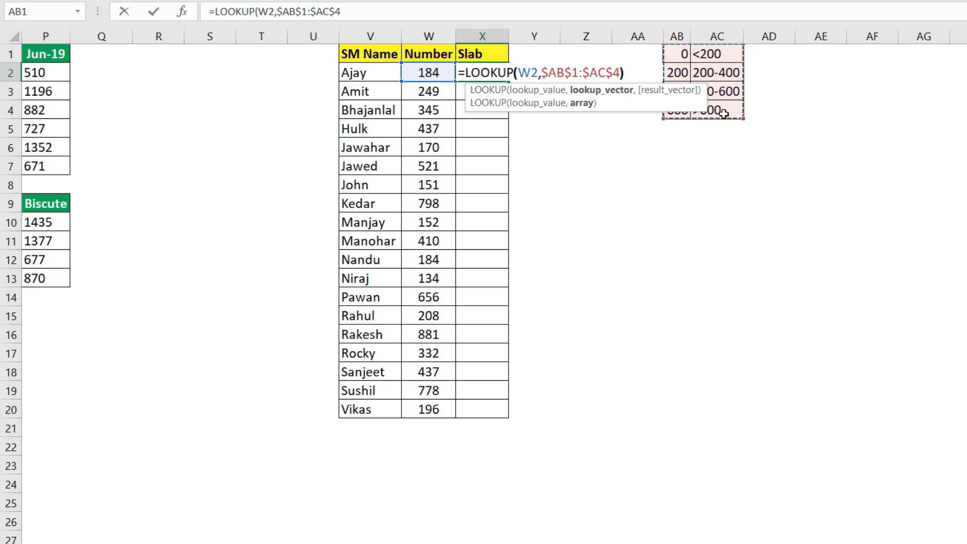
key("Return")
left_click(500, 75)
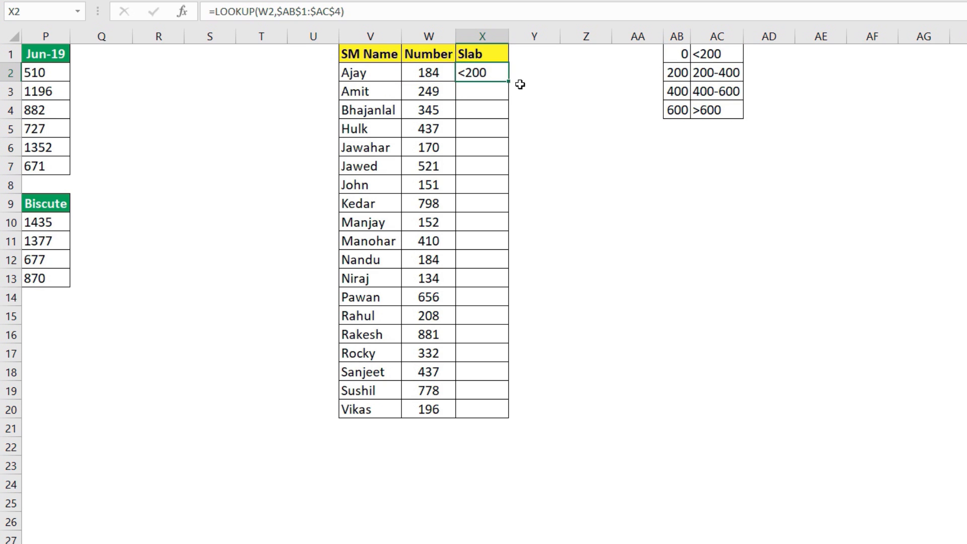
double_click(510, 81)
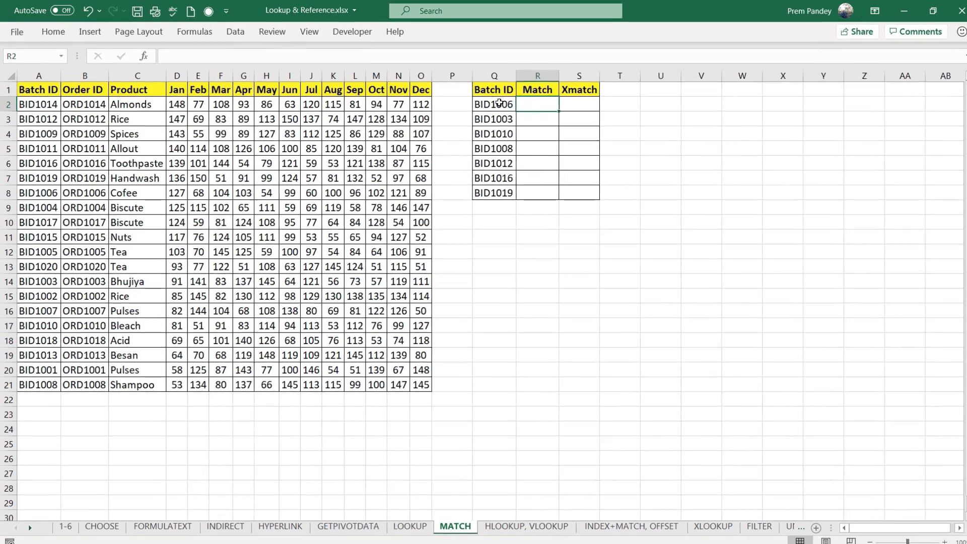
Enter =MATCH(Q2,A:A,0) in R2 to find the batch ID's position, and fill it down the Match column
left_click_drag(491, 103, 491, 197)
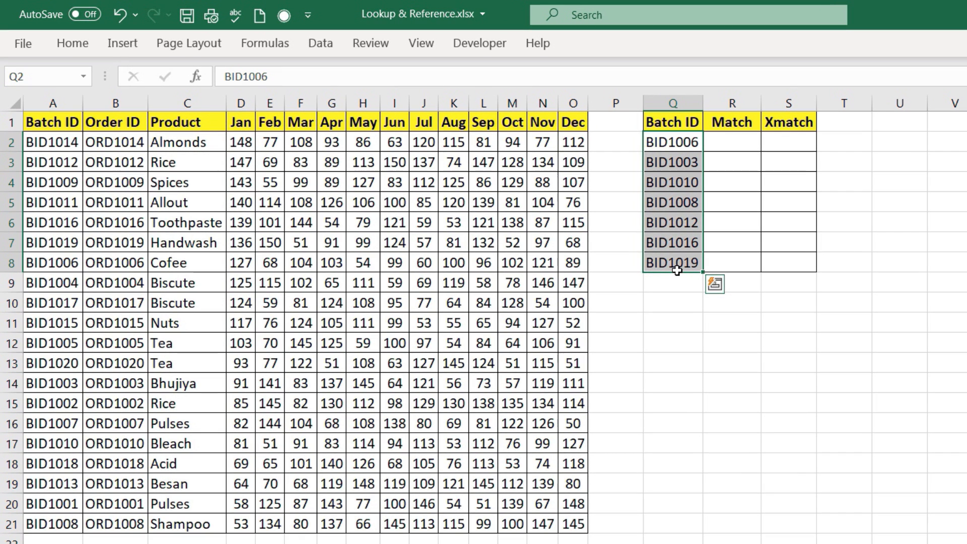
left_click(724, 134)
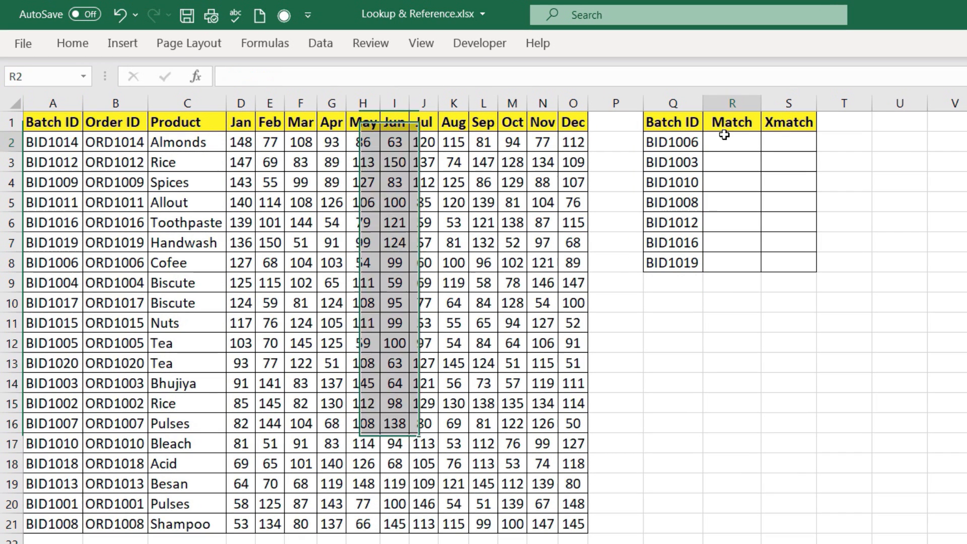
type("=ma")
key("Tab")
key("Left")
type(",")
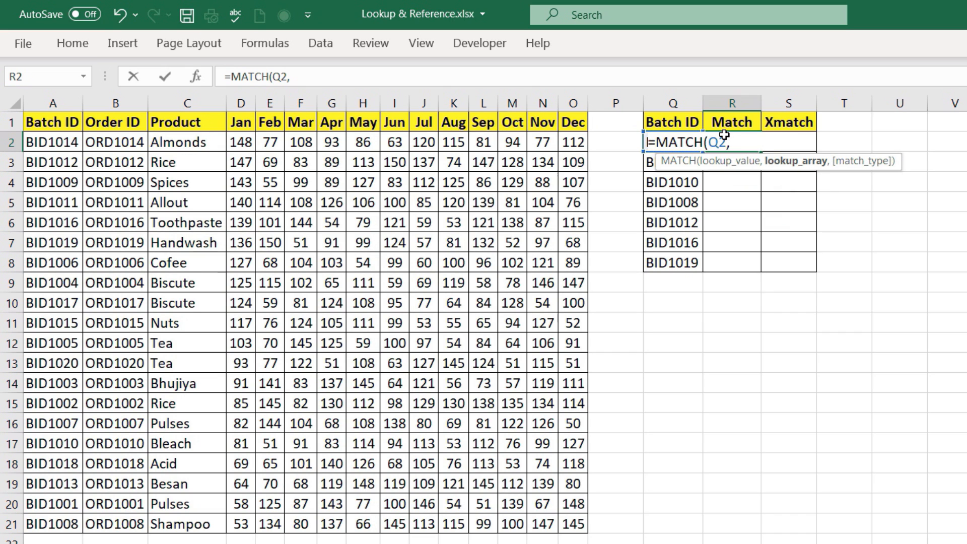
left_click(51, 107)
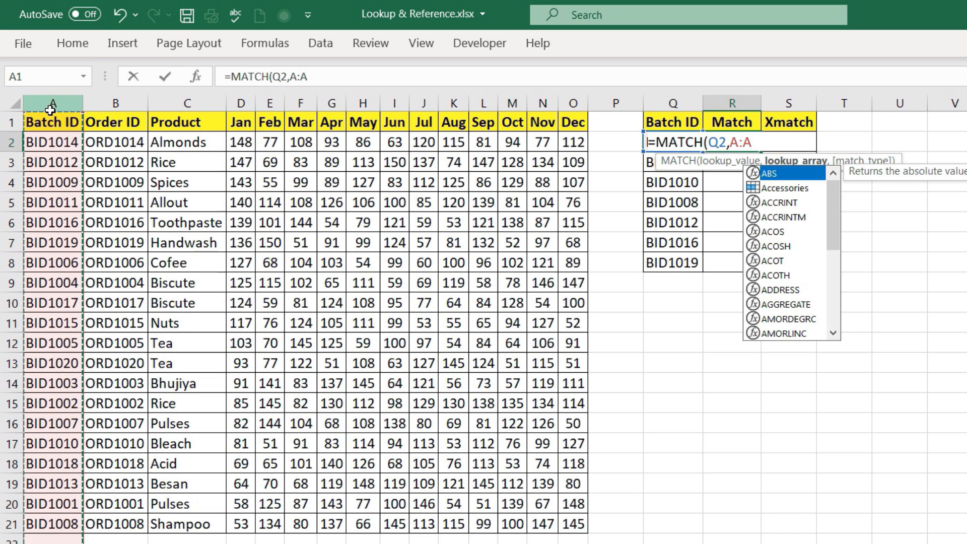
type(",0")
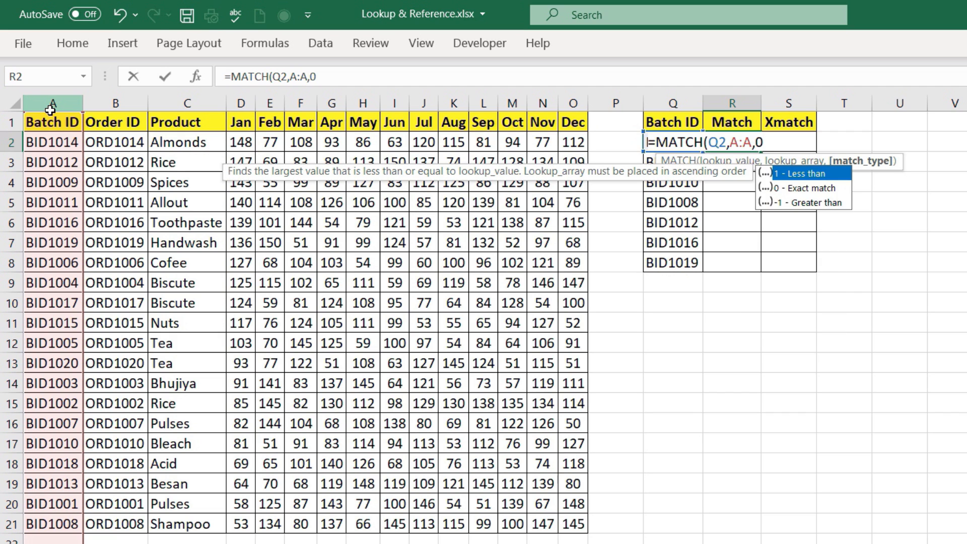
type(")")
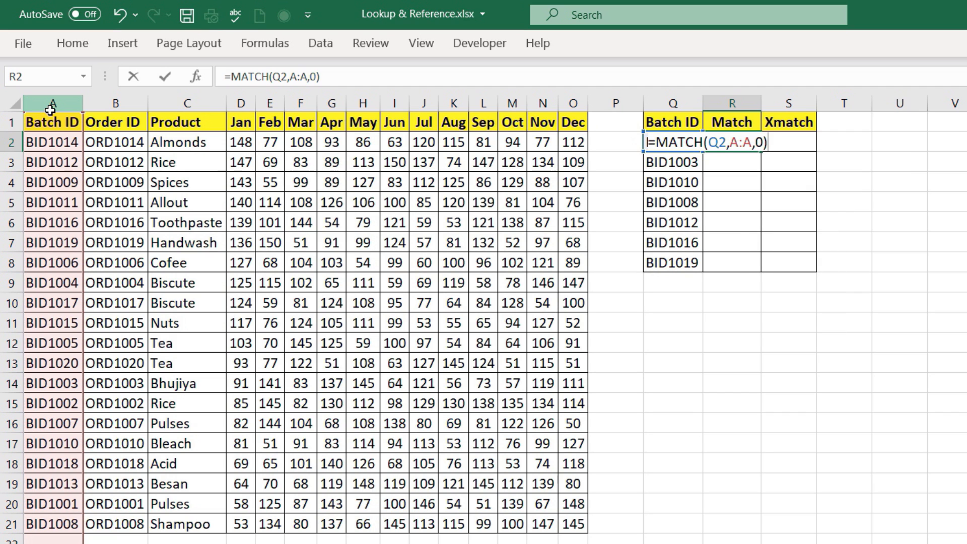
key("Return")
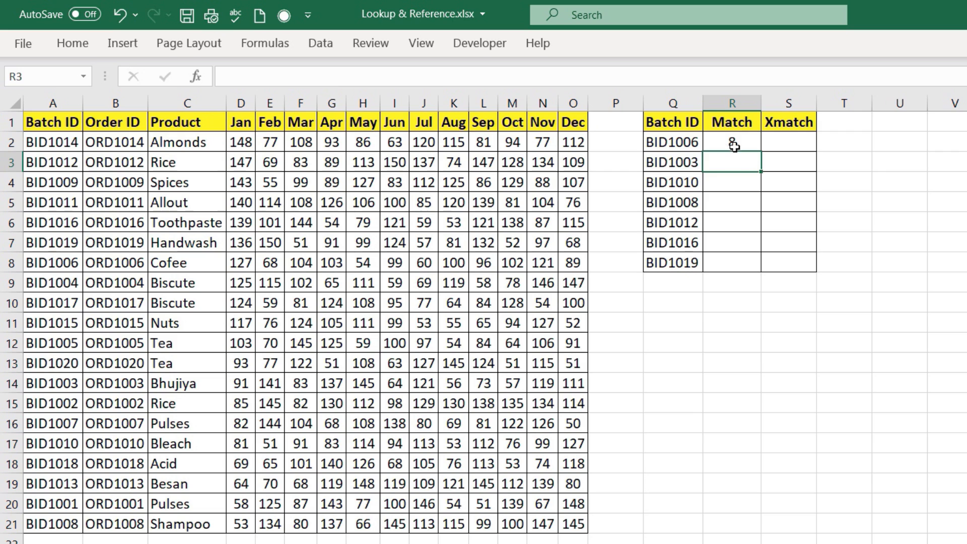
left_click(734, 142)
double_click(760, 150)
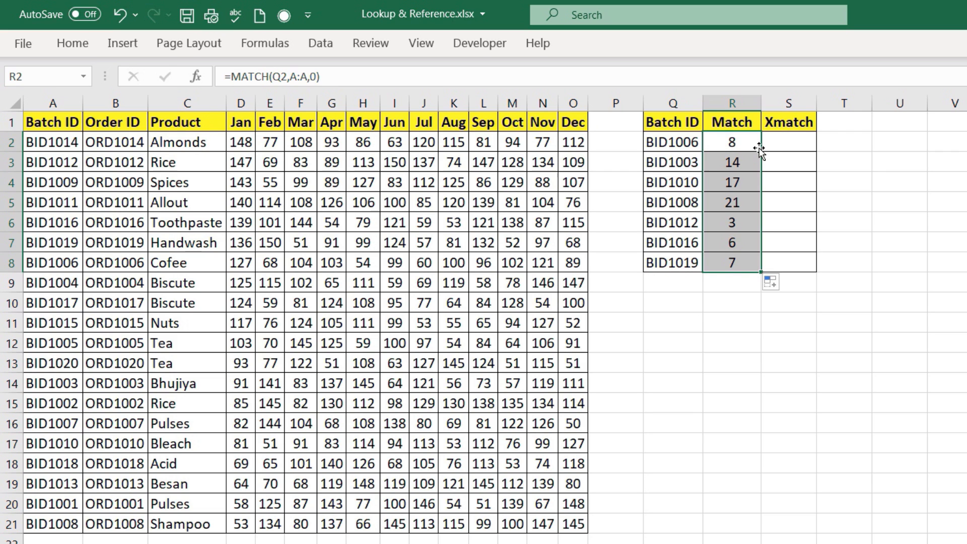
Enter =XMATCH(Q2,A:A) in S2 and fill it down the Xmatch column
left_click(781, 138)
type("=xmat")
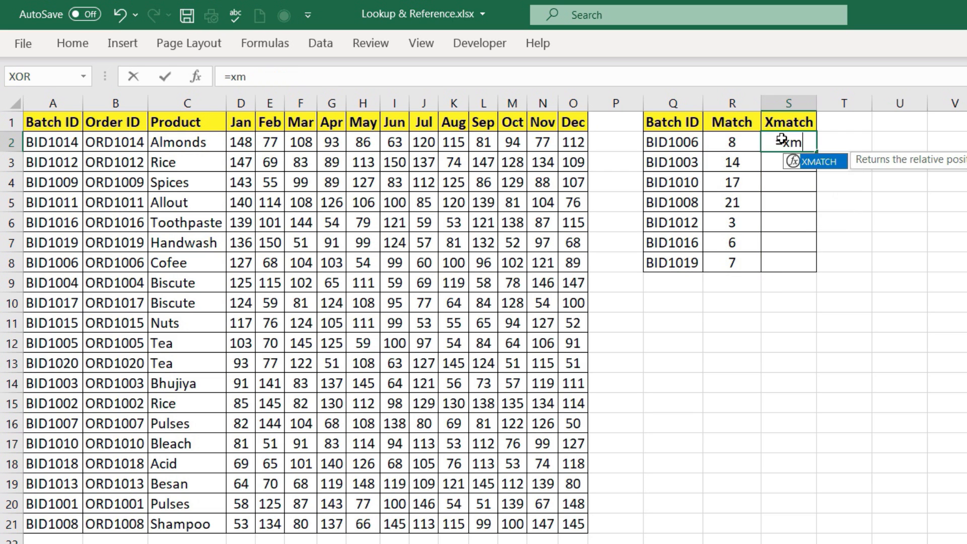
key("Tab")
left_click(674, 142)
type(",")
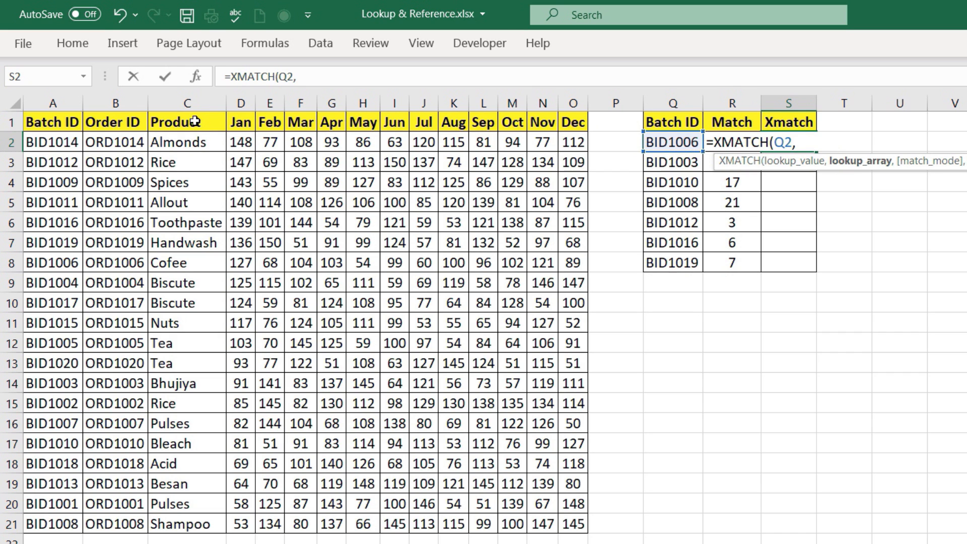
left_click(52, 100)
type(")")
key("Return")
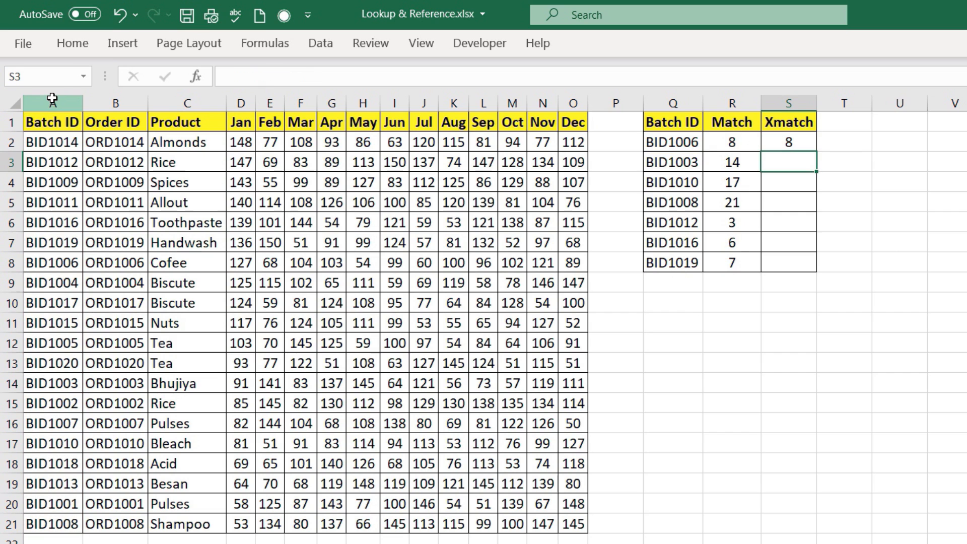
left_click(789, 143)
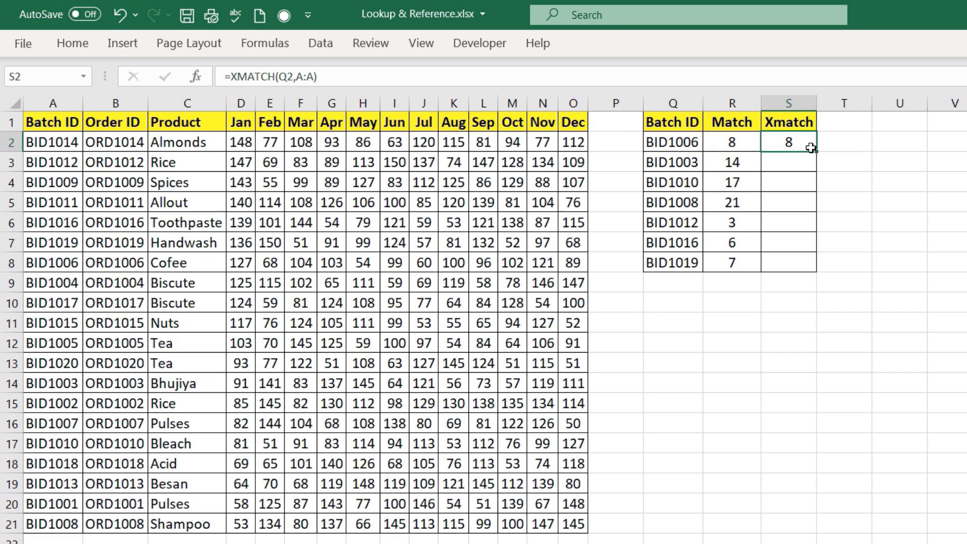
double_click(811, 147)
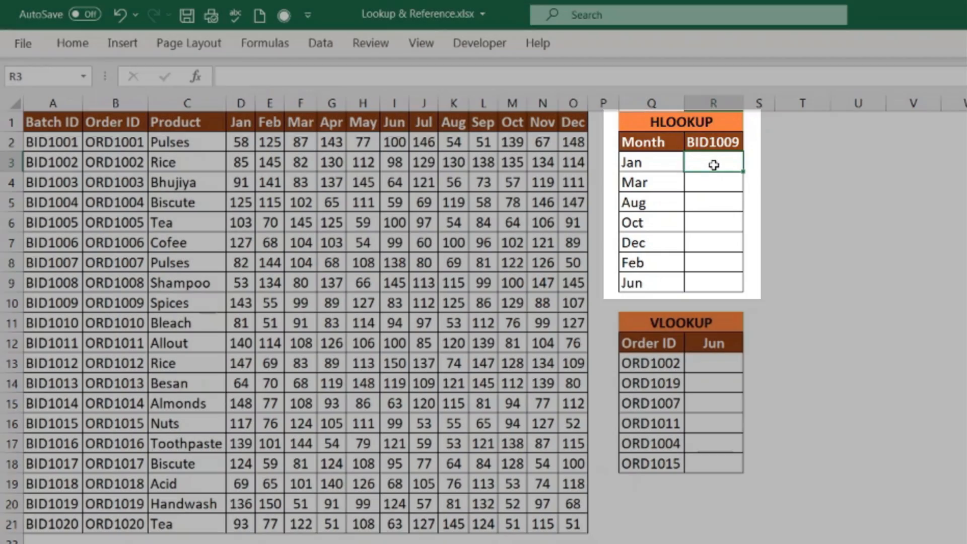
Enter =HLOOKUP(Q3,$A$1:$O$21,10,0) in R3 for BID1009's Jan value and fill it down to R9
type("=hlo")
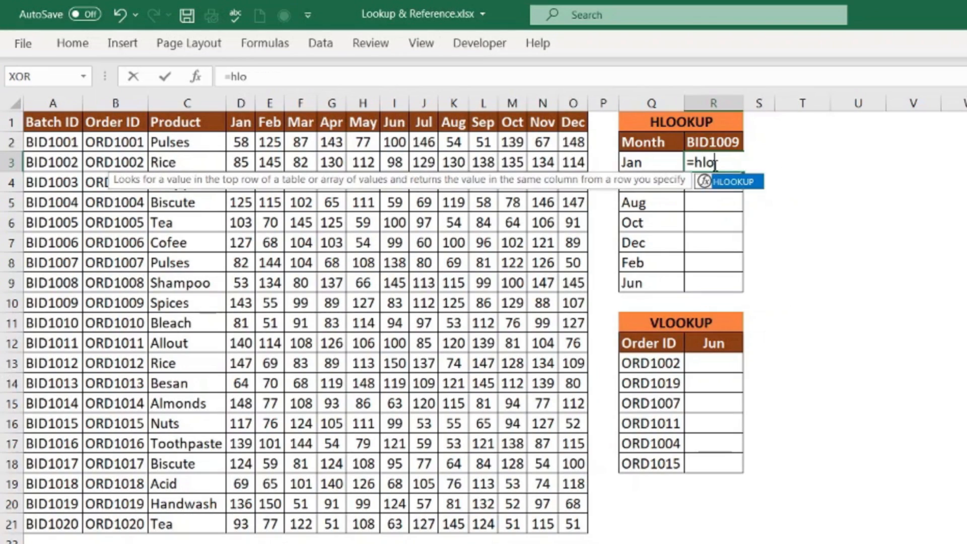
key("Tab")
left_click(665, 163)
type(",")
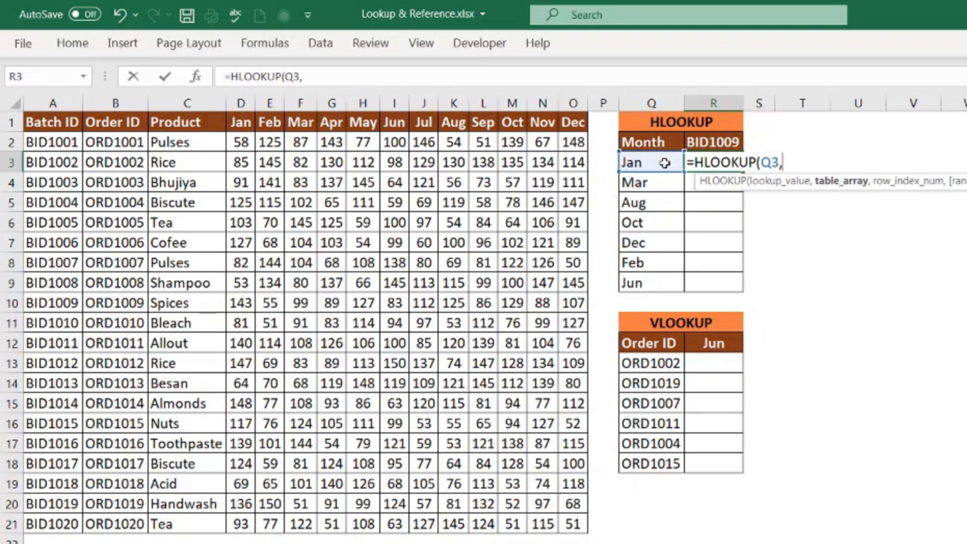
left_click(45, 116)
key("ctrl+shift+Right")
key("ctrl+shift+Down")
key("F4")
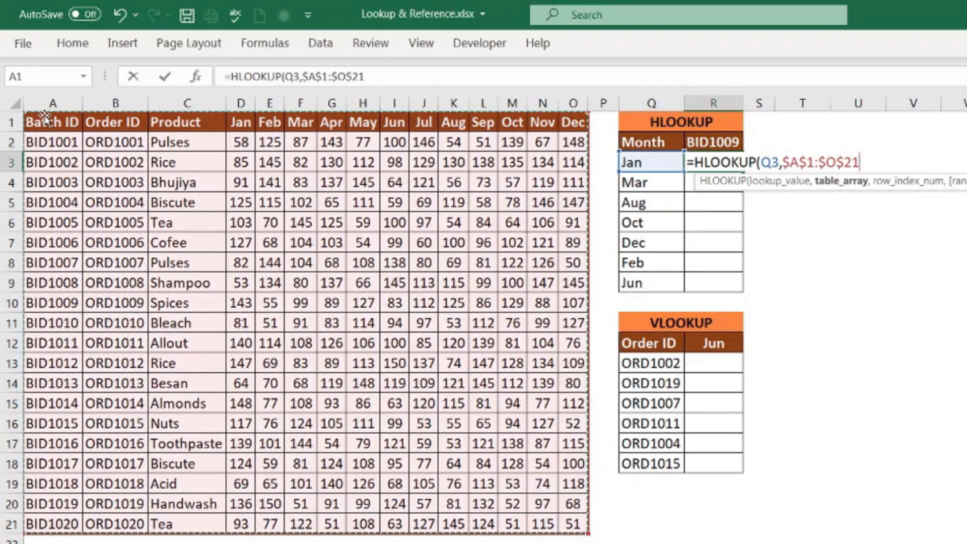
type(",")
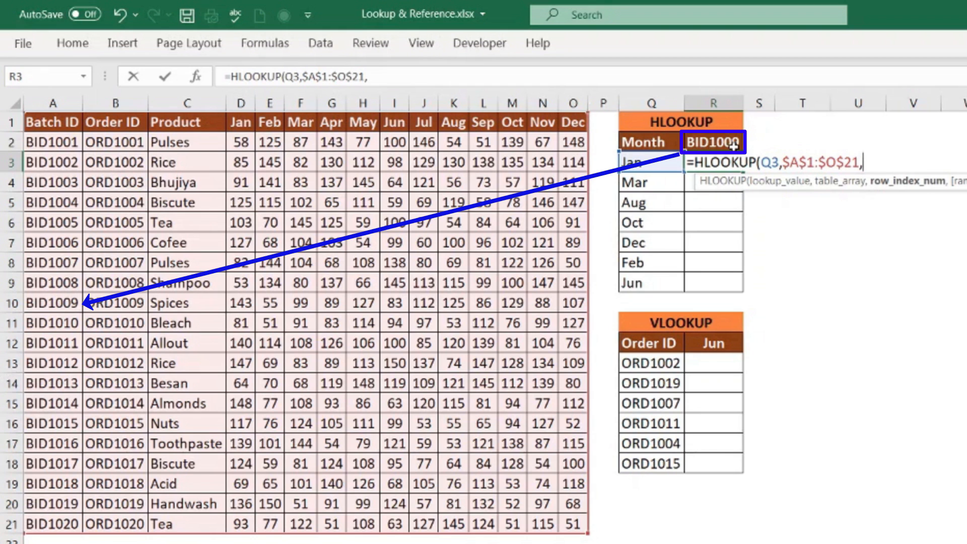
type("10")
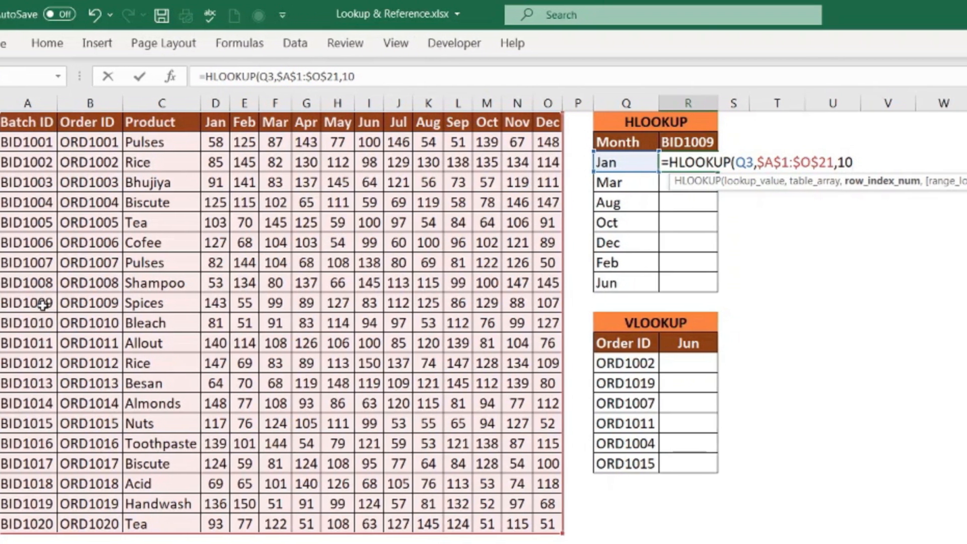
type(",0)")
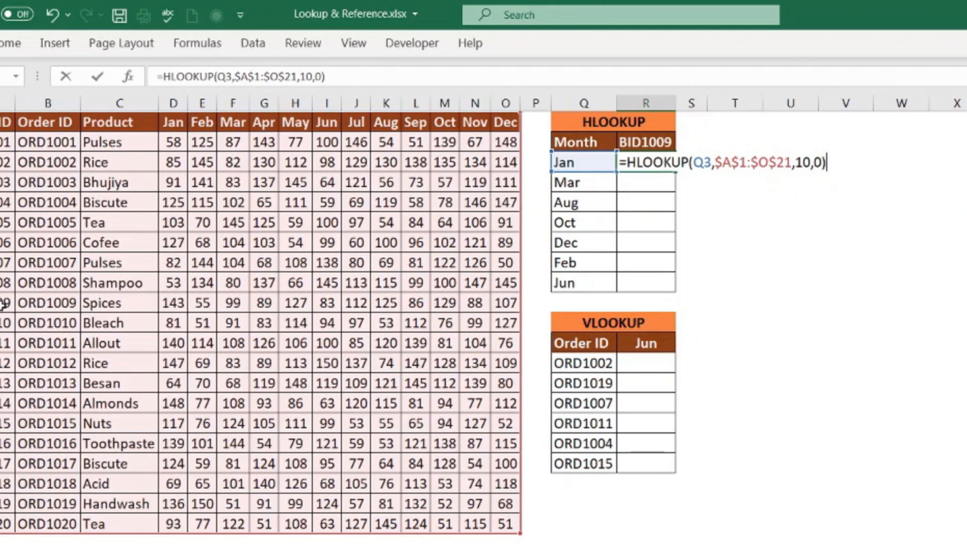
key("Return")
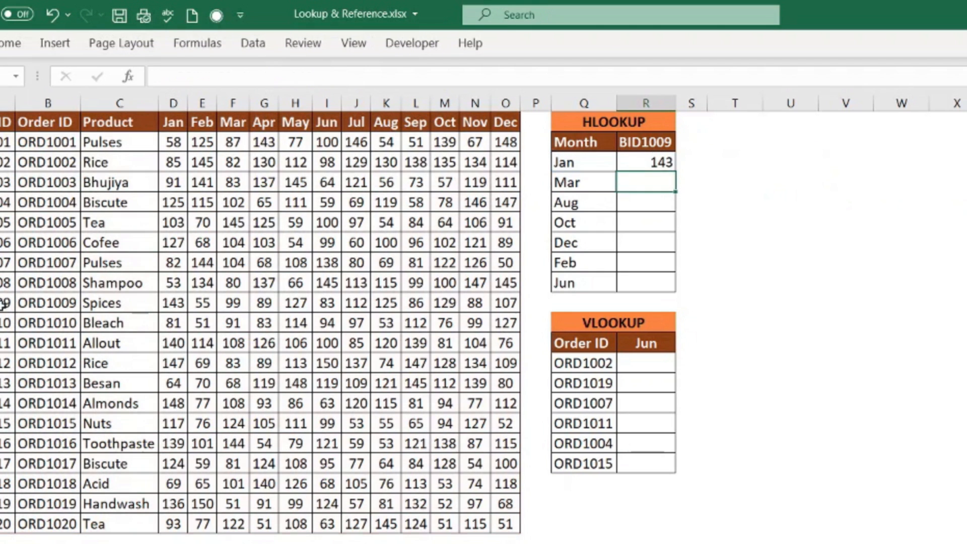
left_click(643, 162)
double_click(675, 172)
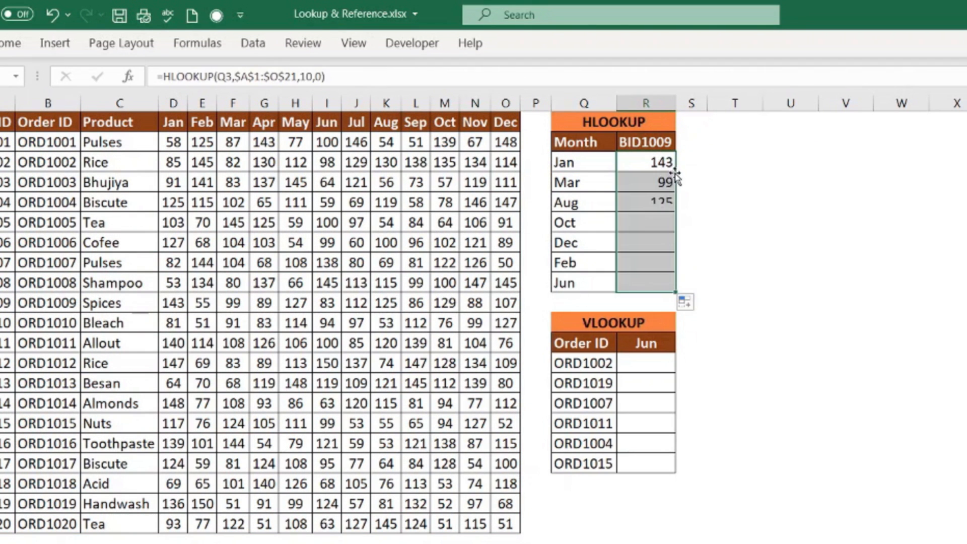
Change the batch ID in R2 to BID1014 and examine the row index argument in R3's HLOOKUP formula
left_click(661, 144)
left_click(683, 144)
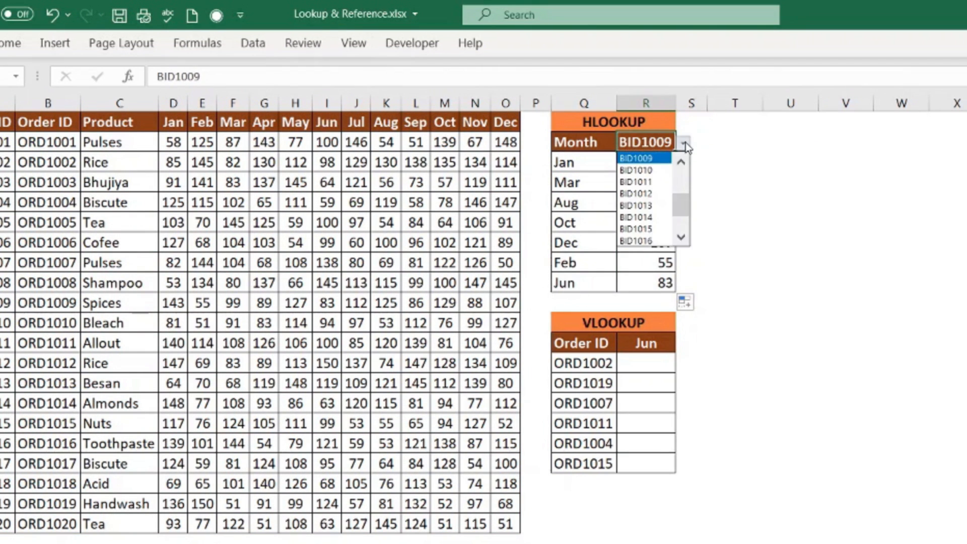
left_click(645, 217)
left_click_drag(649, 162, 655, 242)
left_click(658, 162)
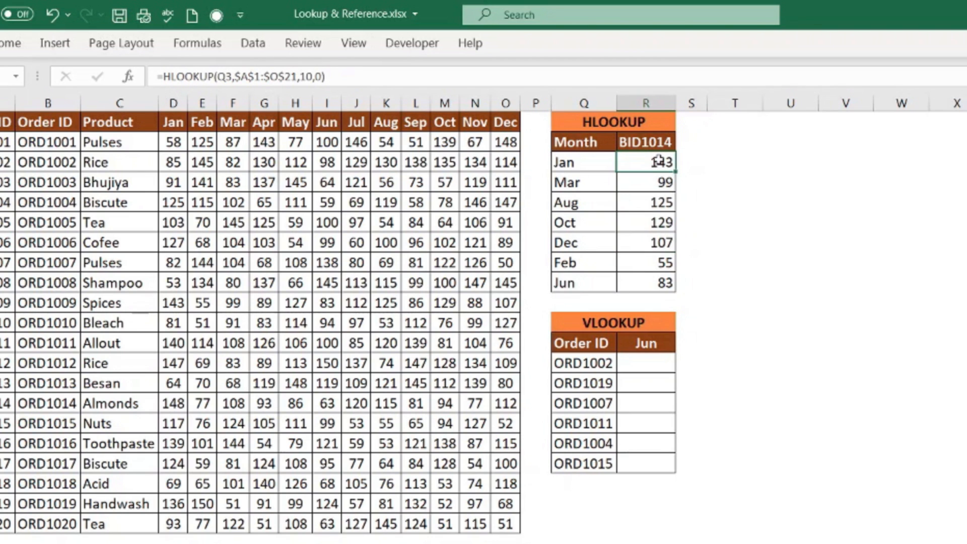
double_click(658, 162)
double_click(805, 163)
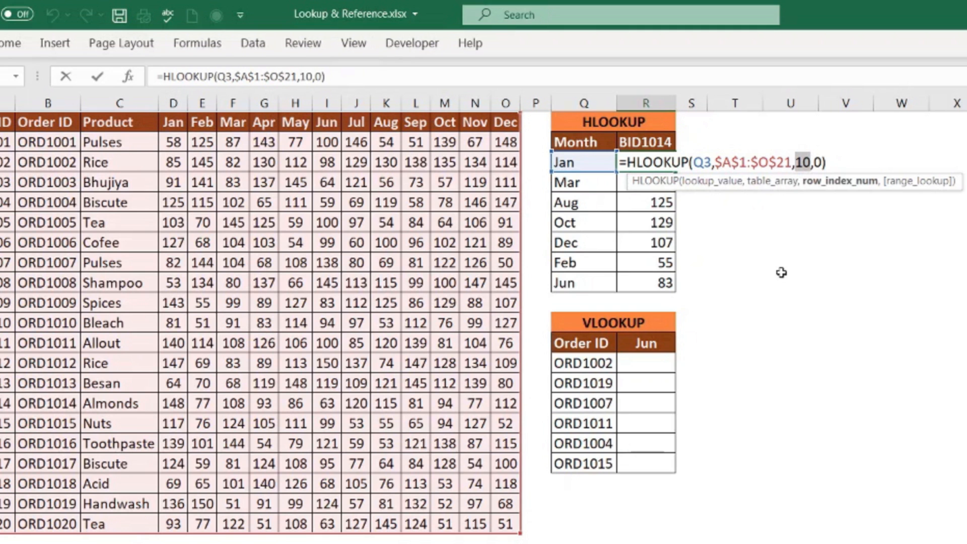
key("Escape")
key("Escape")
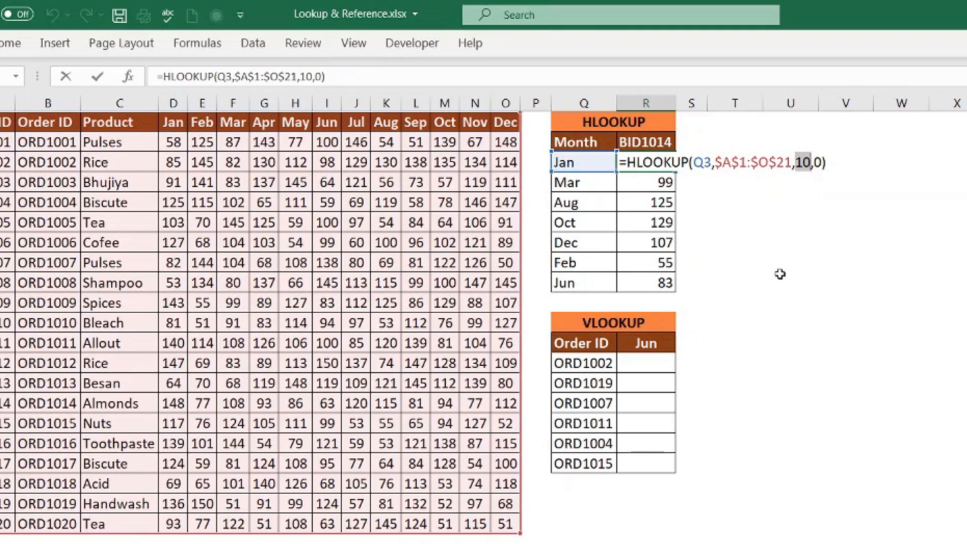
Replace the row index in R3's HLOOKUP with XMATCH($R$2,$A$1:$A$21) and fill the formula down to R9
left_click(126, 75)
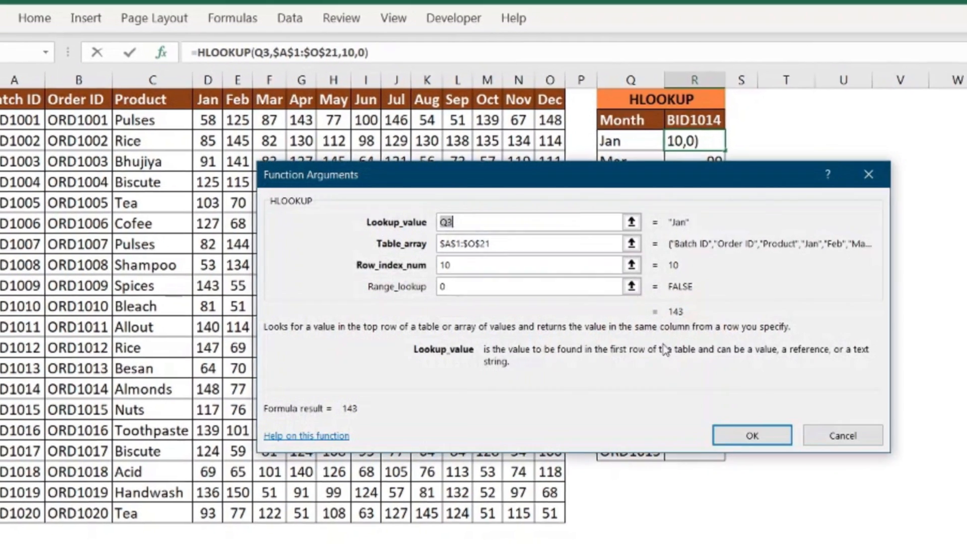
key("Tab")
key("Tab")
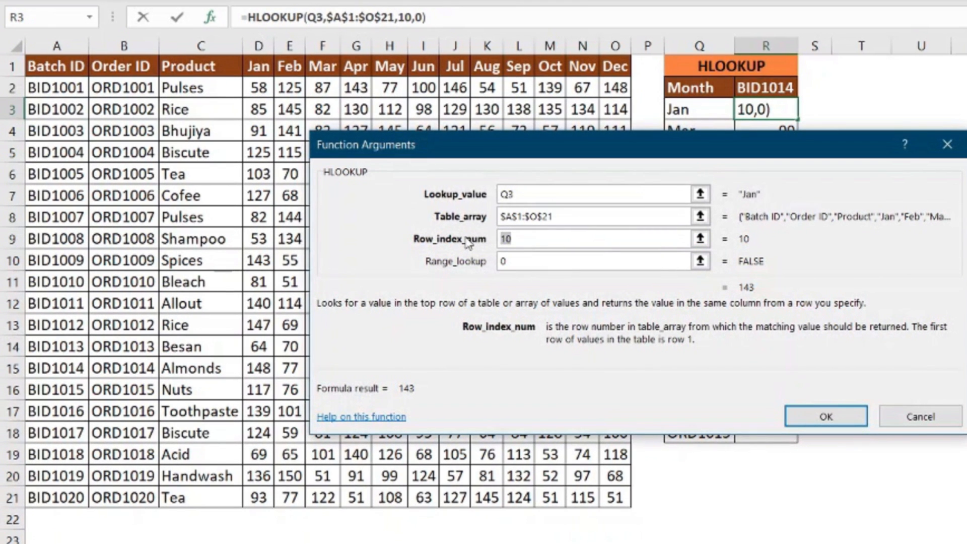
type("xmatch")
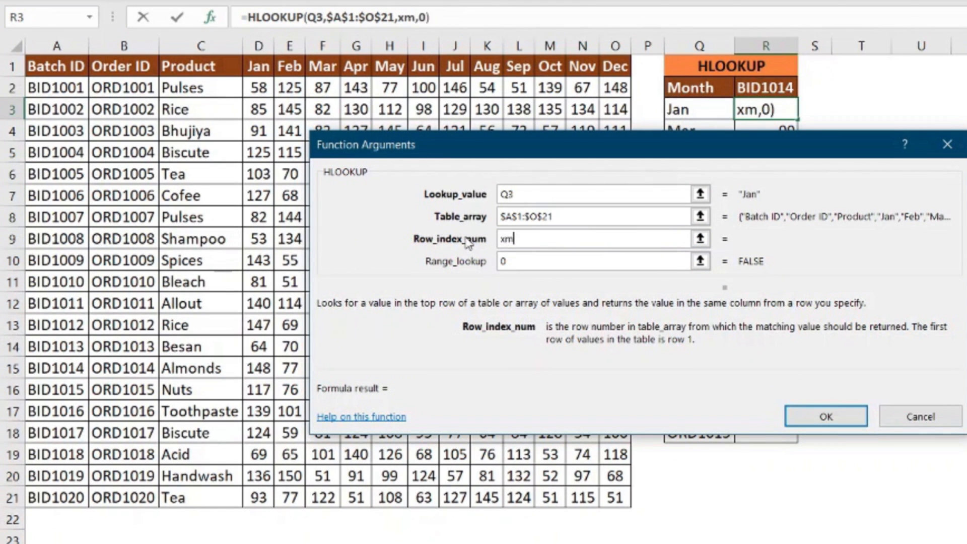
type("(")
left_click(765, 86)
key("F4")
type(",")
left_click(69, 66)
key("ctrl+shift+Down")
key("F4")
type(")")
key("Return")
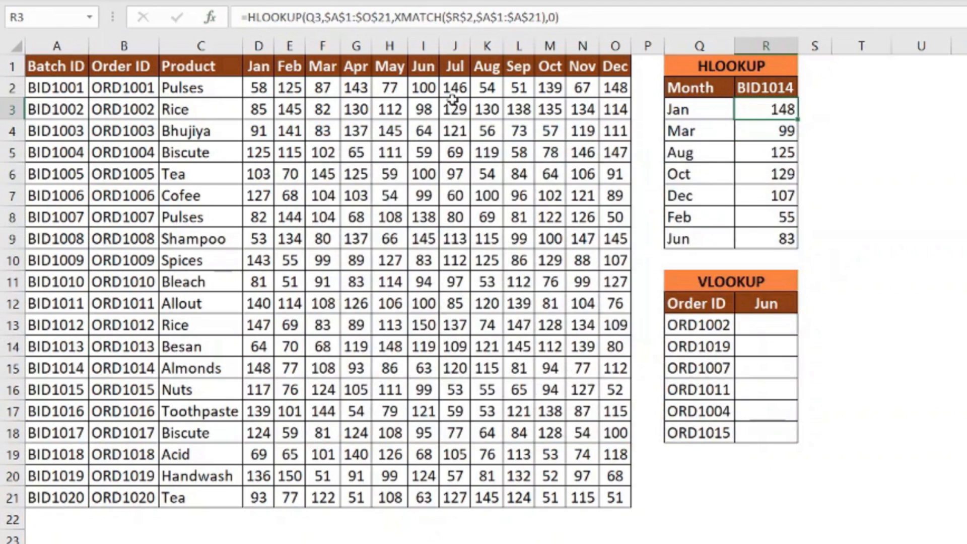
double_click(802, 120)
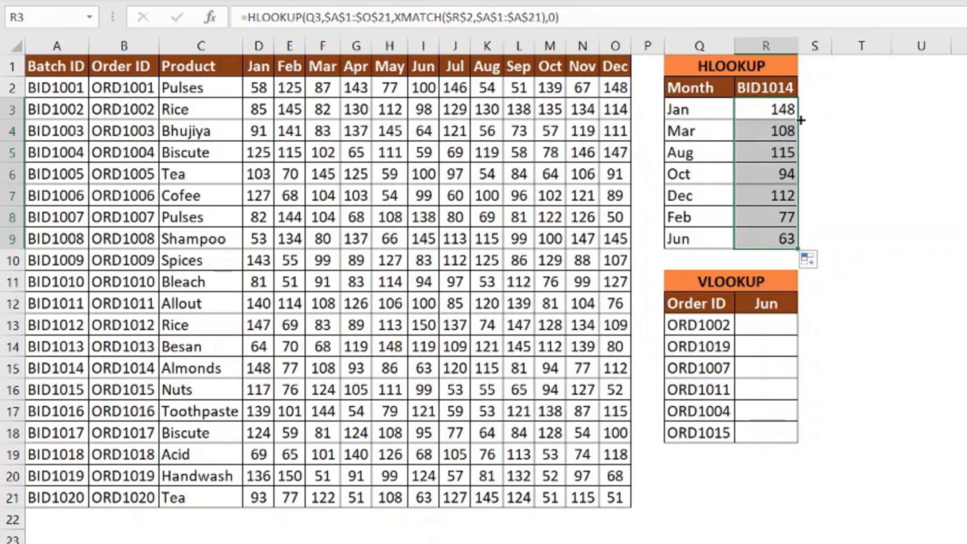
Test the HLOOKUP table by switching the batch ID in R2 to BID1020 and then to BID1015
left_click(778, 86)
left_click(806, 89)
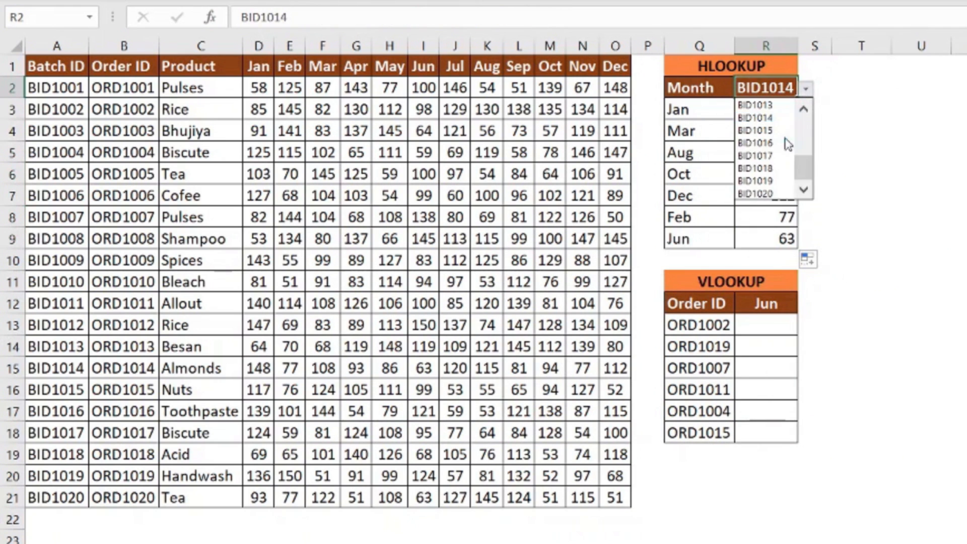
left_click(769, 193)
left_click(806, 89)
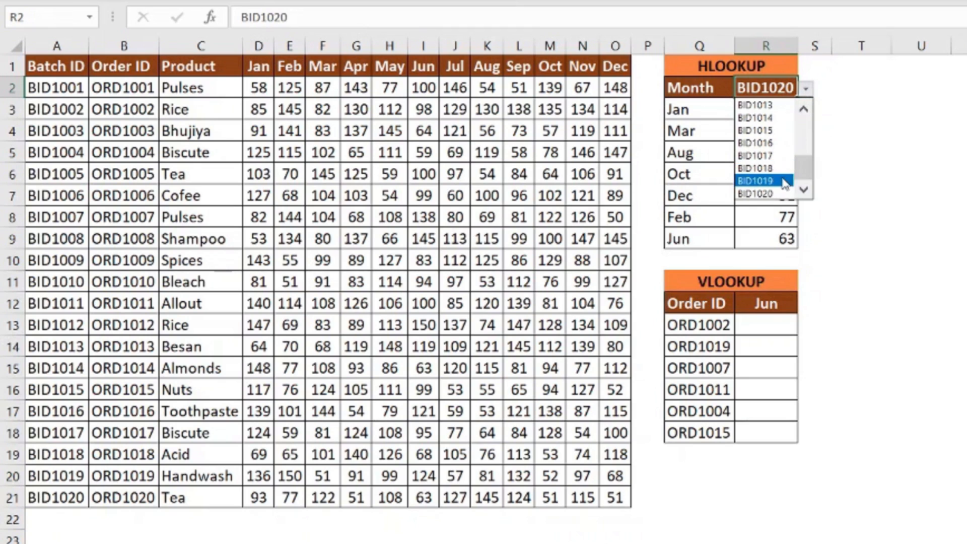
left_click(763, 130)
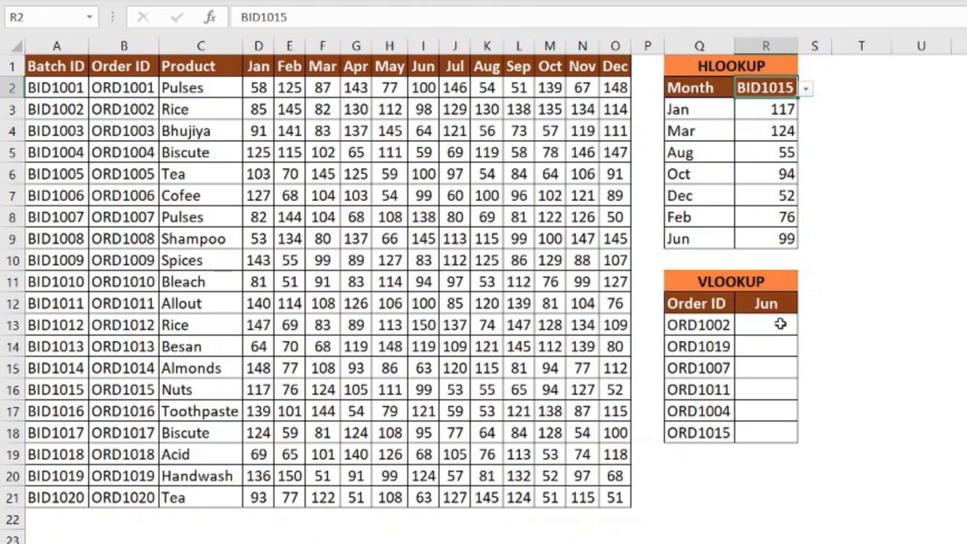
Set the month header of the VLOOKUP table in R12 to Feb
left_click(780, 324)
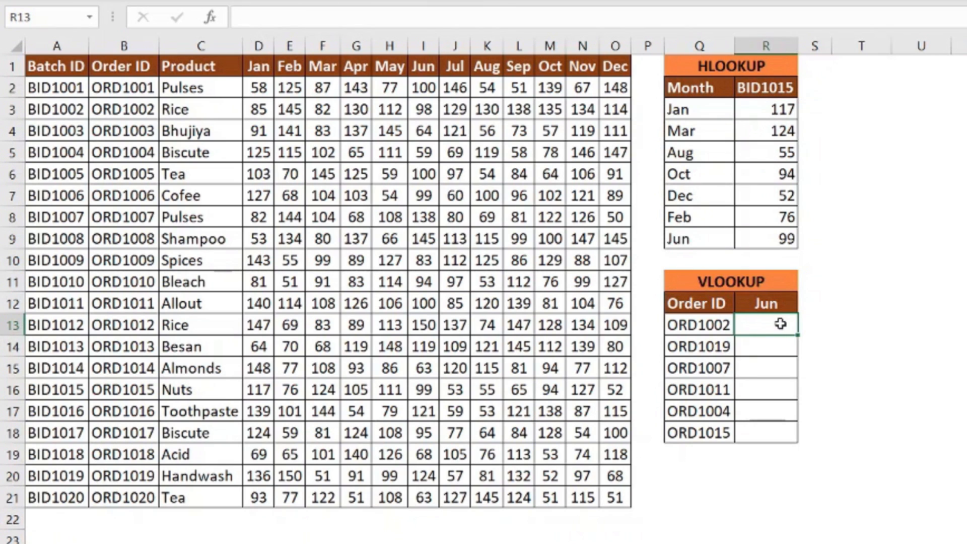
left_click_drag(721, 302, 730, 460)
left_click(786, 302)
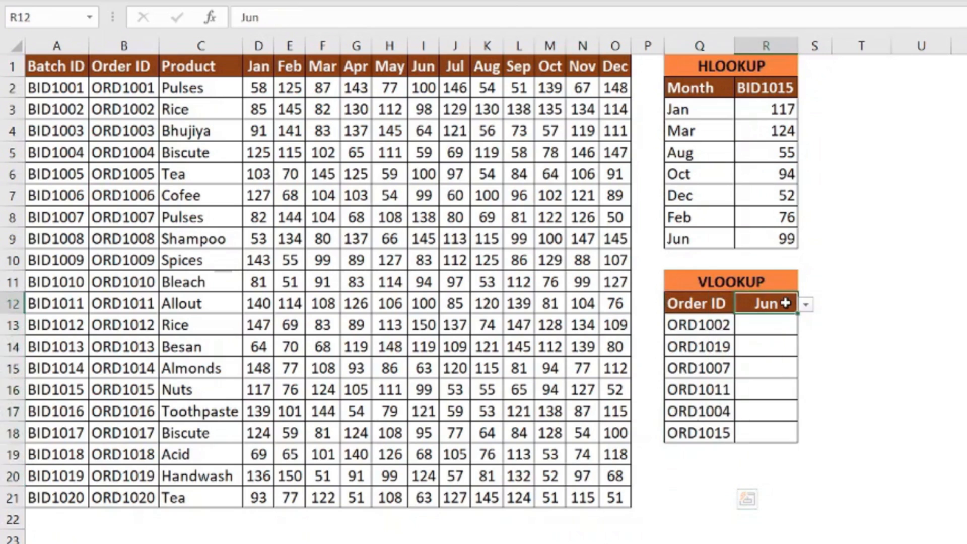
type("Feb")
key("Return")
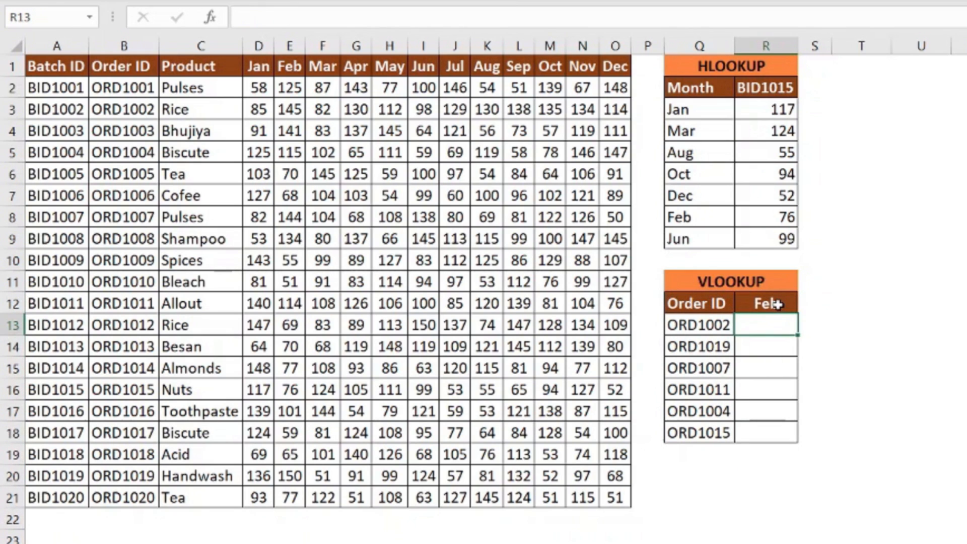
Enter =VLOOKUP(Q13,$B:$O,4,0) in R13 for ORD1002's Feb value and fill it down to R18
type("=vlookup(")
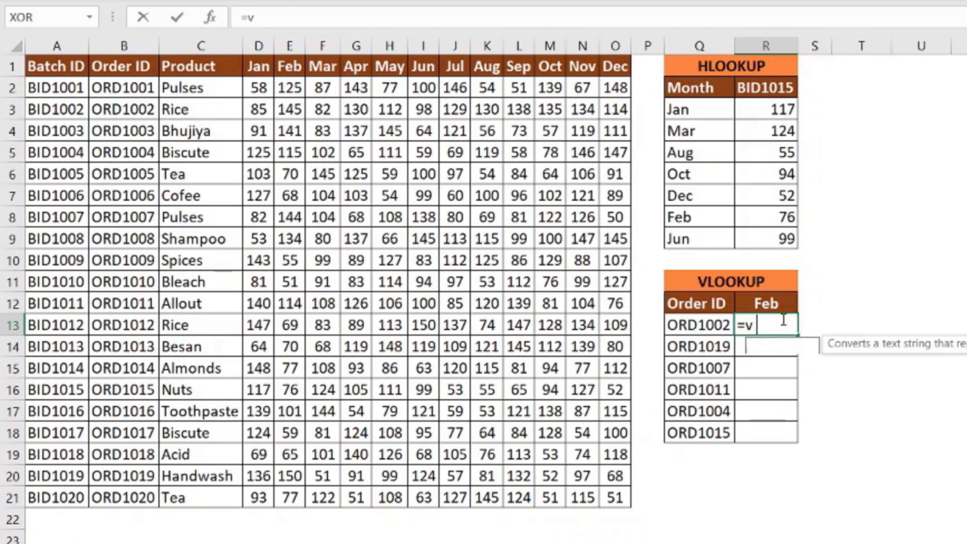
left_click(709, 325)
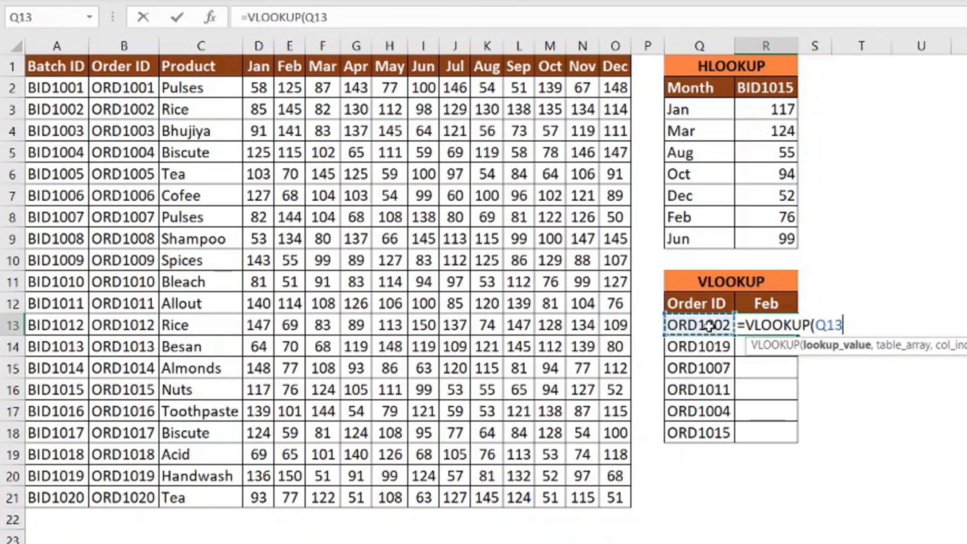
type(",")
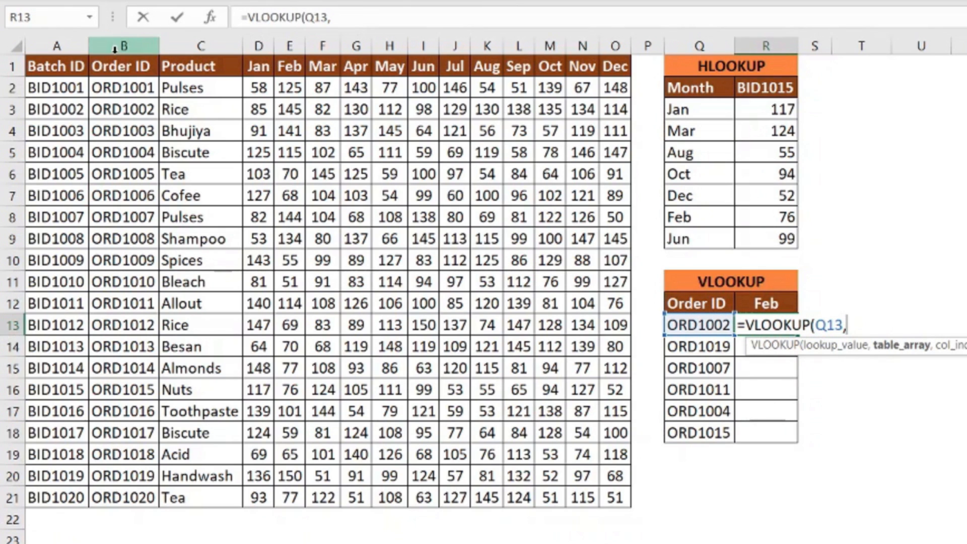
mouse_move(115, 48)
left_mouse_down()
mouse_move(499, 58)
mouse_move(616, 75)
left_mouse_up()
key("F4")
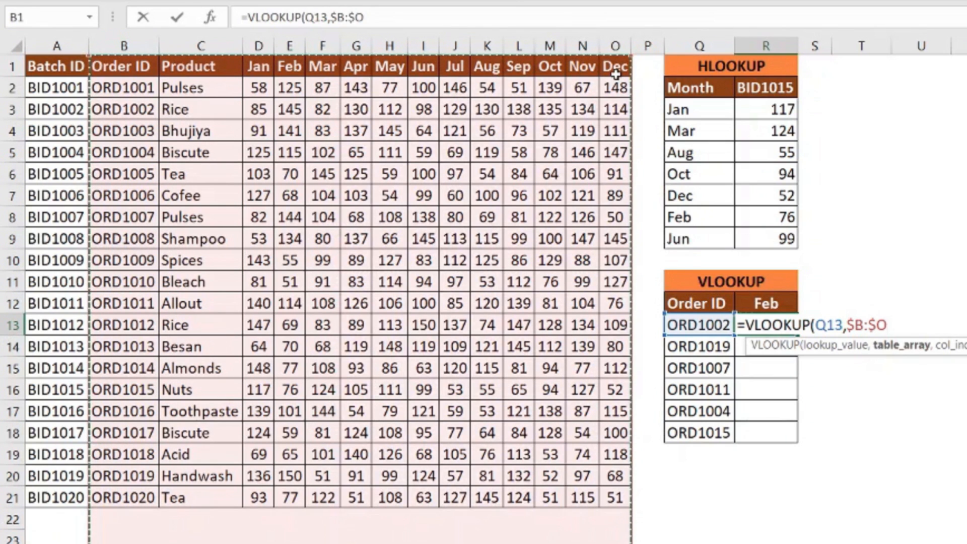
type(",")
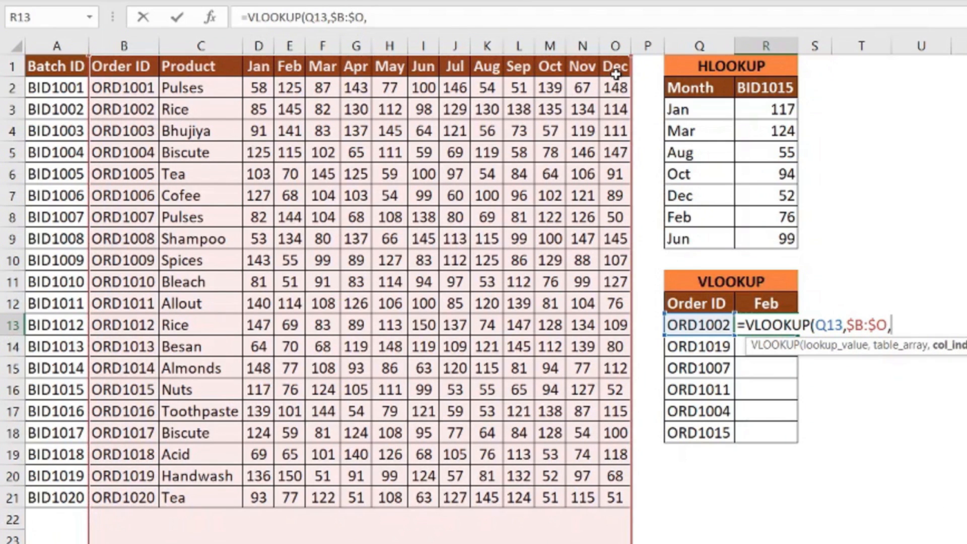
type("4")
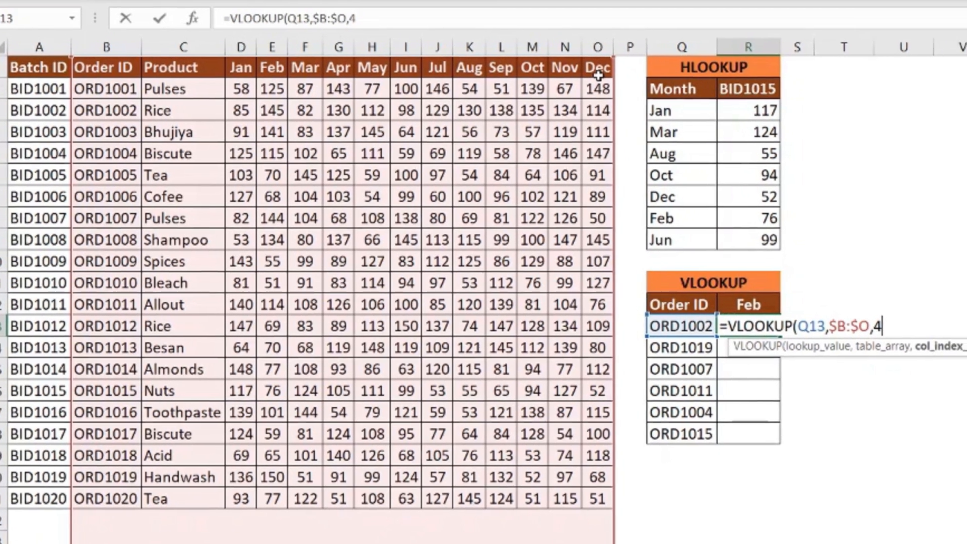
type(",")
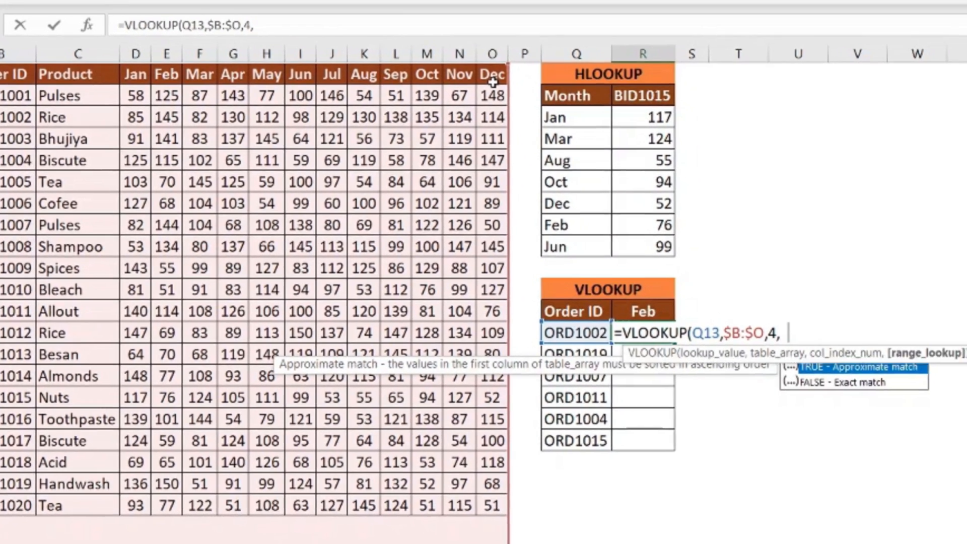
type("0)")
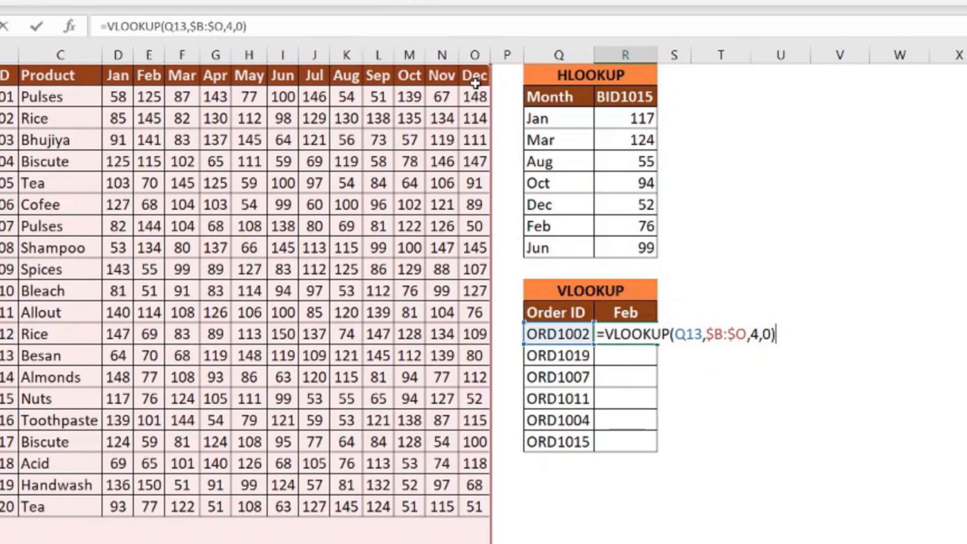
key("Return")
left_click(640, 335)
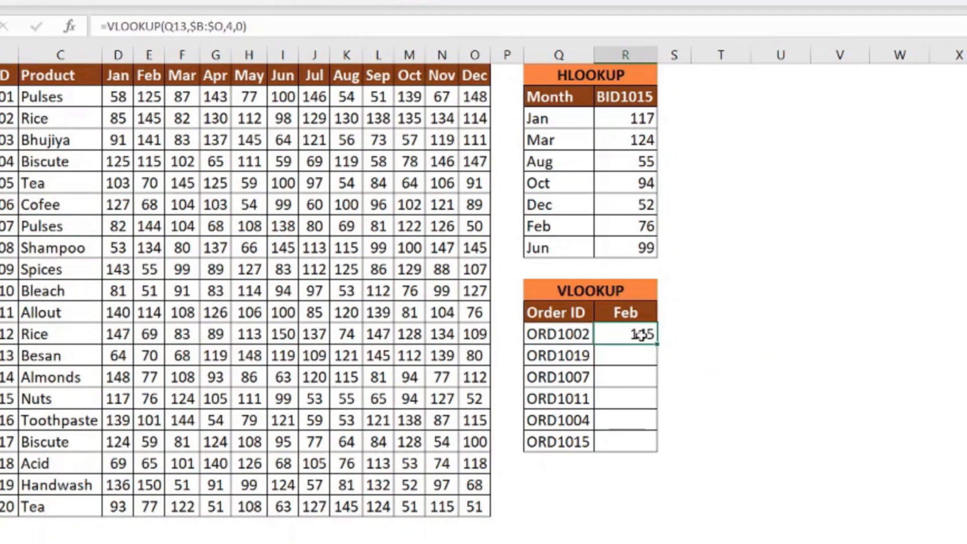
double_click(660, 345)
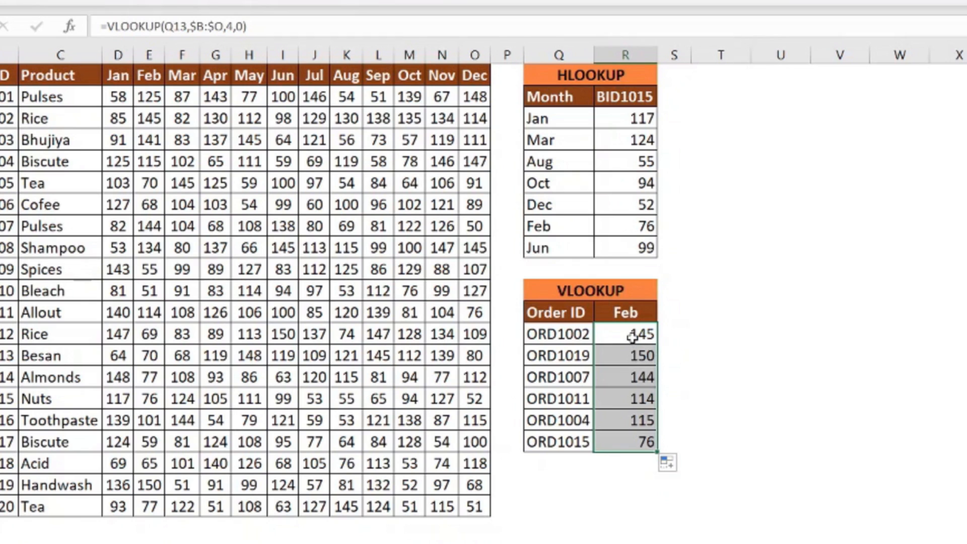
left_click(632, 337)
left_click(630, 313)
left_click(665, 313)
key("Escape")
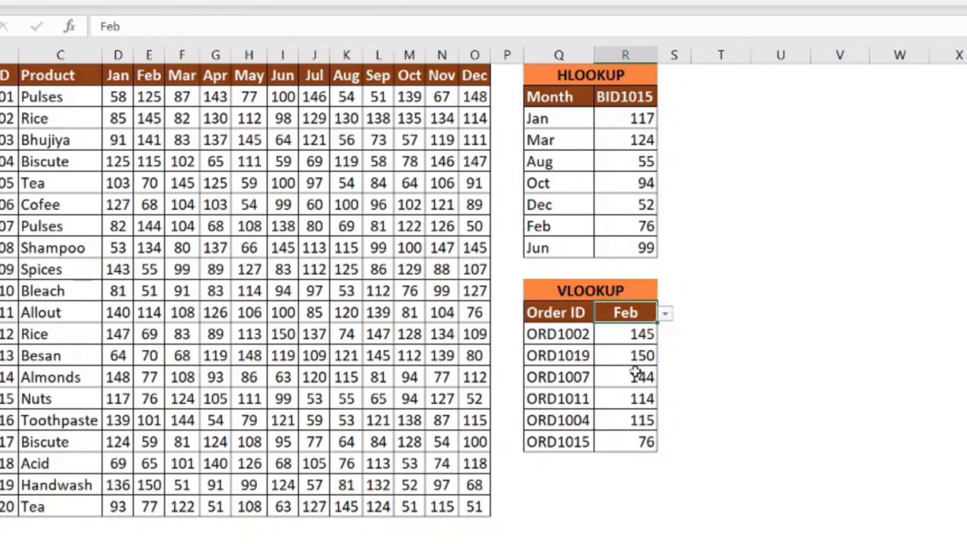
Replace the column index in R13's VLOOKUP with MATCH($R$12,$B$1:$O$1,0) and fill the formula down to R18
left_click(639, 337)
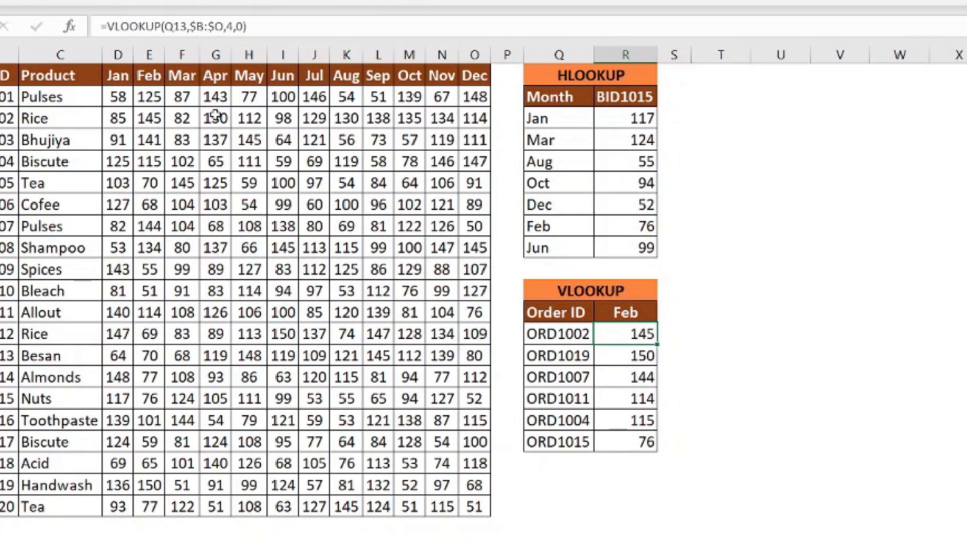
left_click(70, 29)
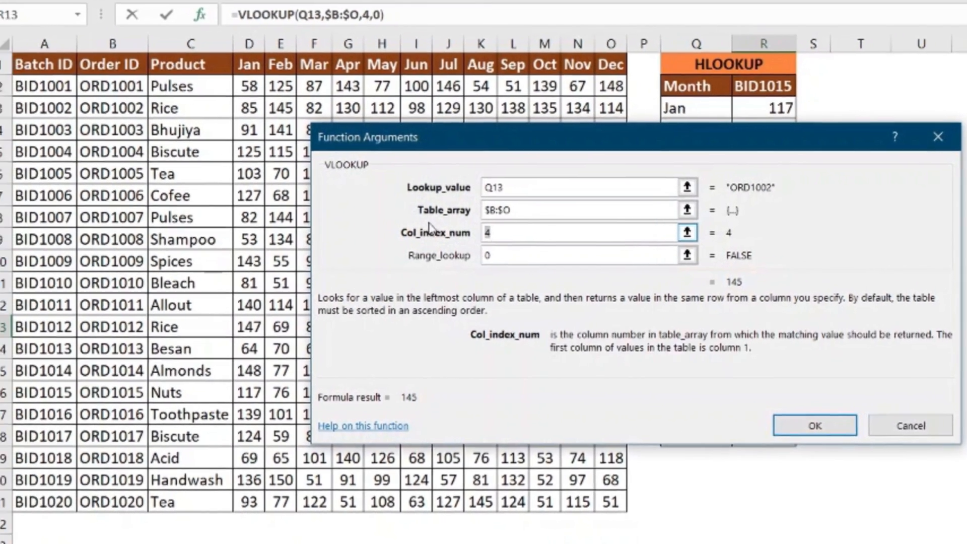
type("ma")
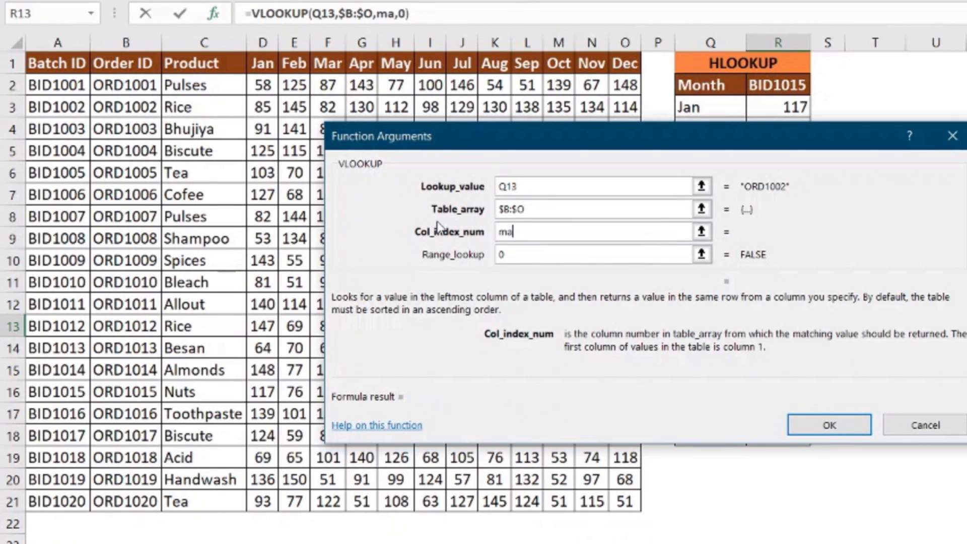
type("tch(")
left_click_drag(578, 143, 506, 366)
left_click(778, 305)
key("F4")
type(",")
left_click_drag(123, 68, 632, 61)
key("F4")
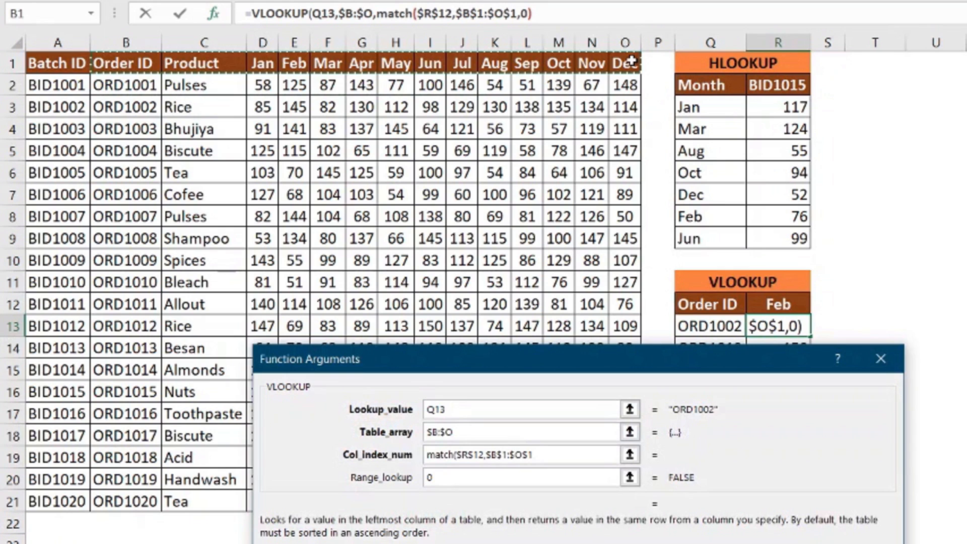
type(",0)")
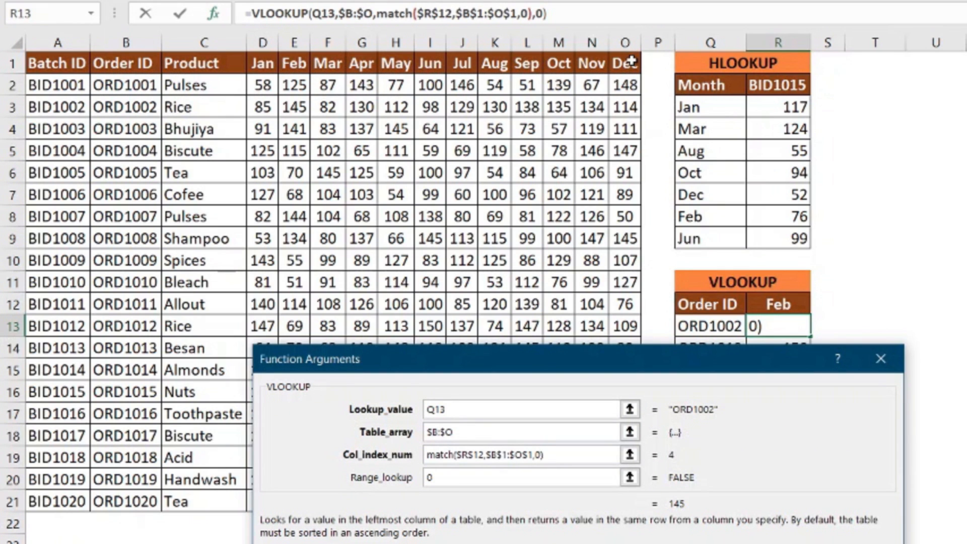
key("Return")
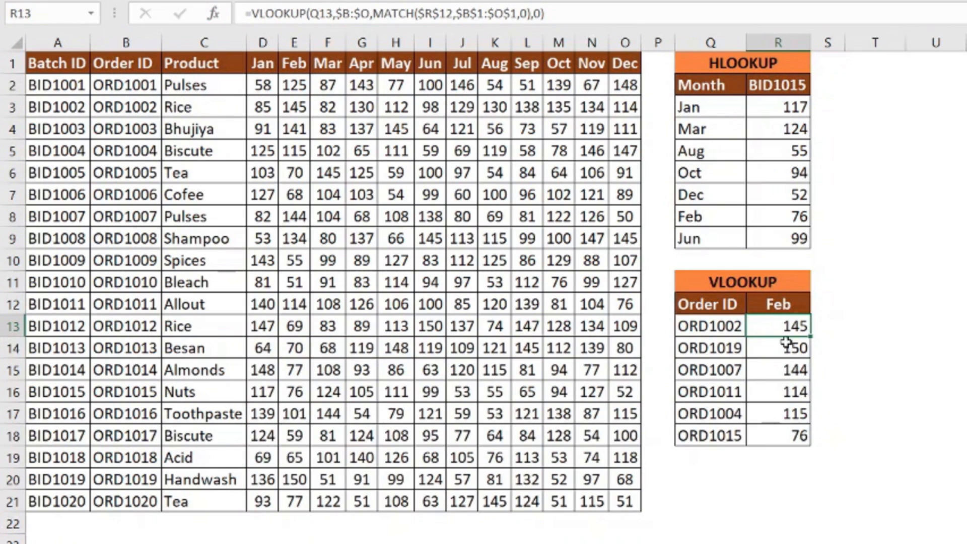
double_click(808, 336)
Test the VLOOKUP table by switching the month in R12 to Aug and then to Nov
left_click(799, 304)
left_click(819, 305)
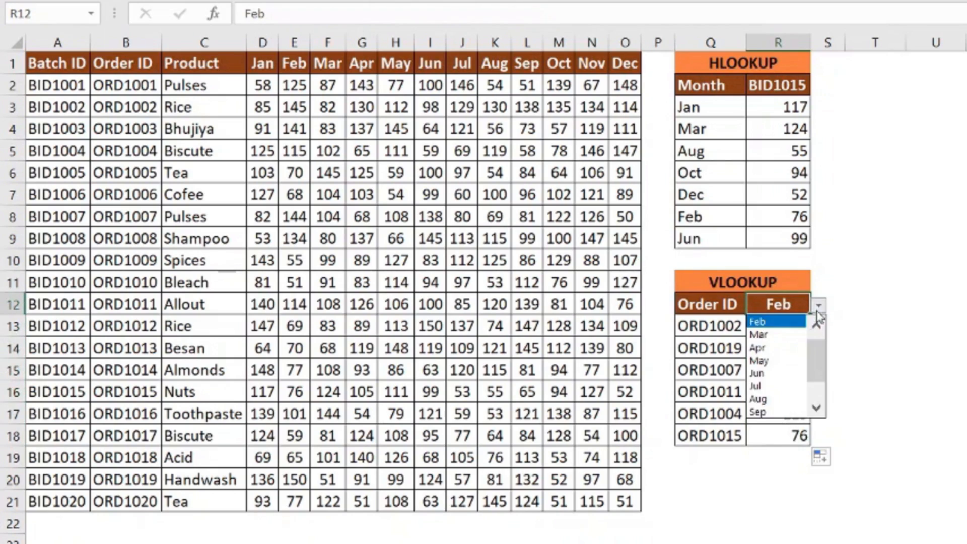
left_click(776, 403)
left_click(817, 307)
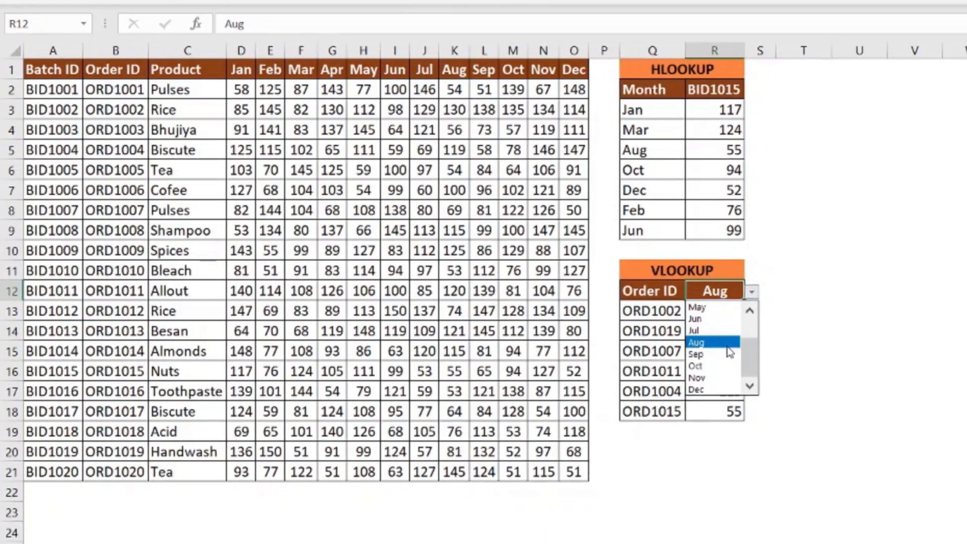
left_click(602, 342)
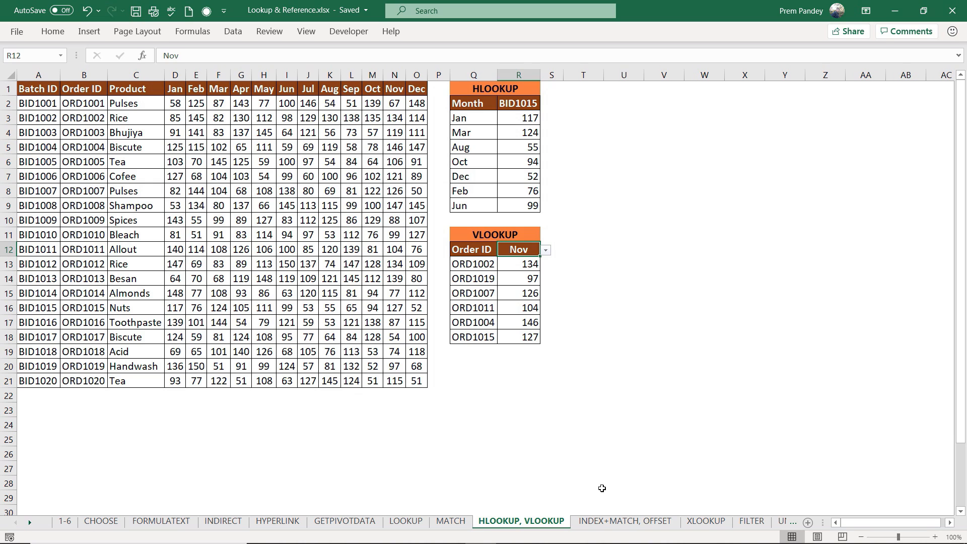
On the INDEX+MATCH, OFFSET sheet, begin an HLOOKUP in S3 with lookup value $S$2 and table array $A$1:$O$21
left_click(624, 521)
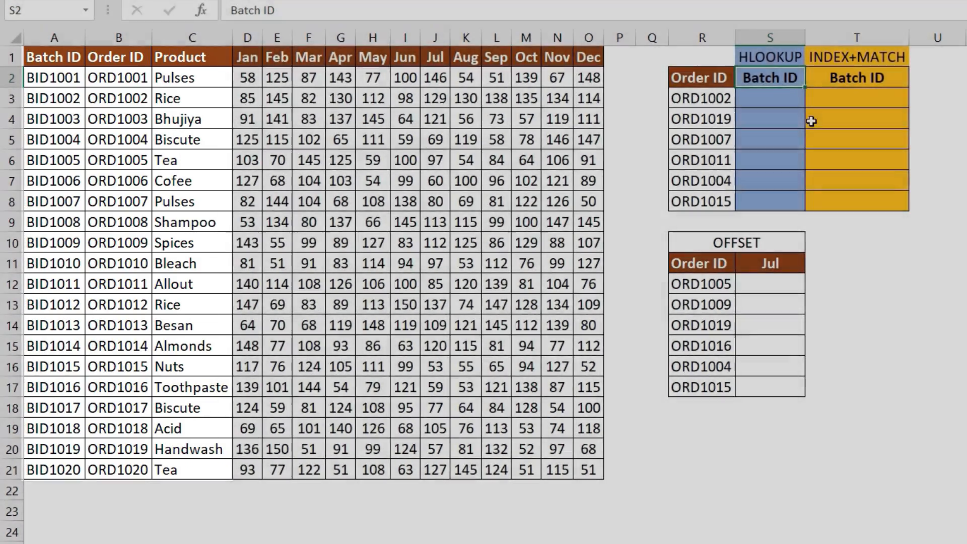
left_click(758, 95)
type("=hlo")
key("Tab")
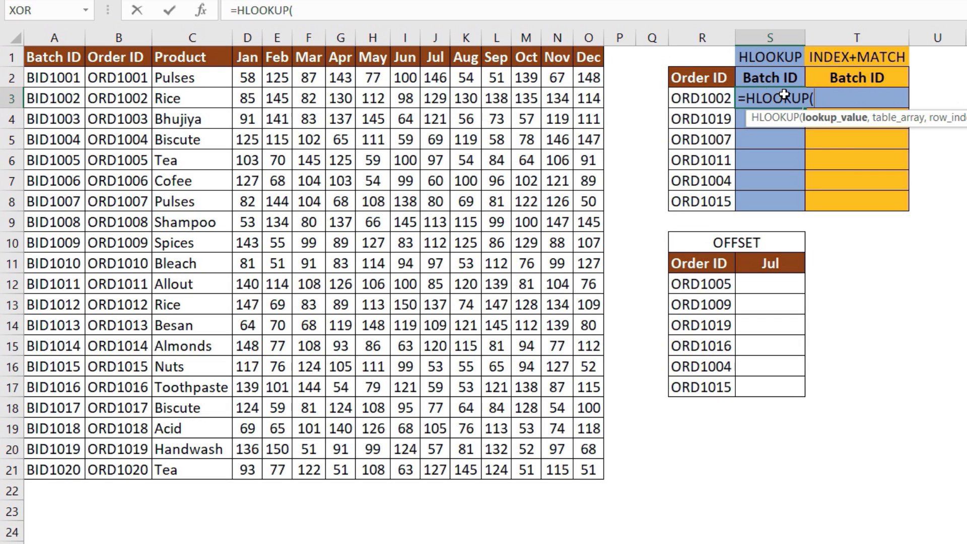
left_click(777, 79)
key("F4")
type(",")
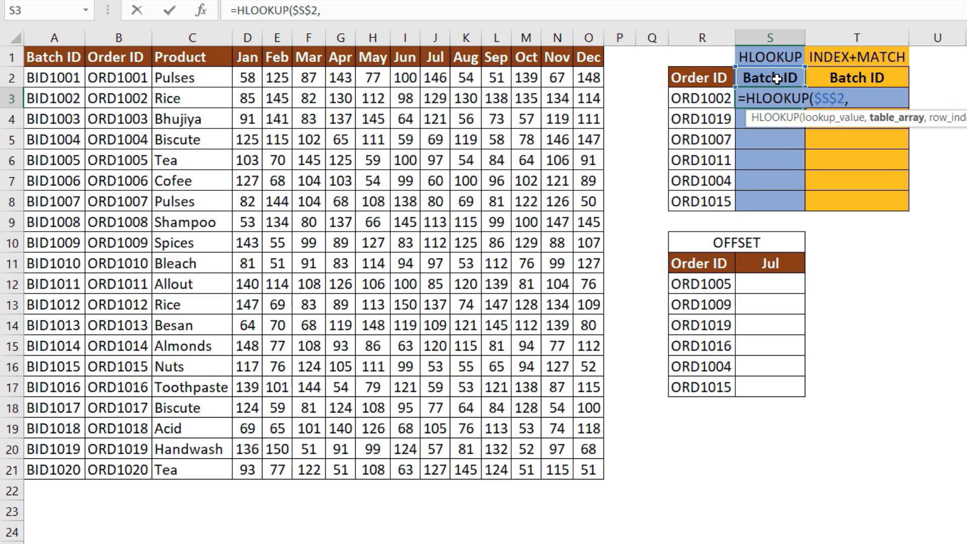
left_click(56, 57)
key("ctrl+shift+Right")
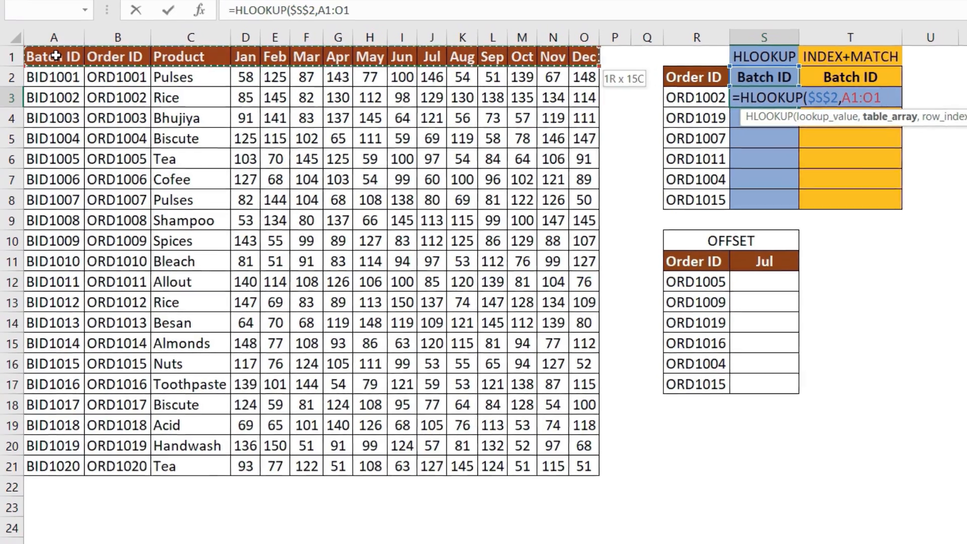
key("ctrl+shift+Down")
key("F4")
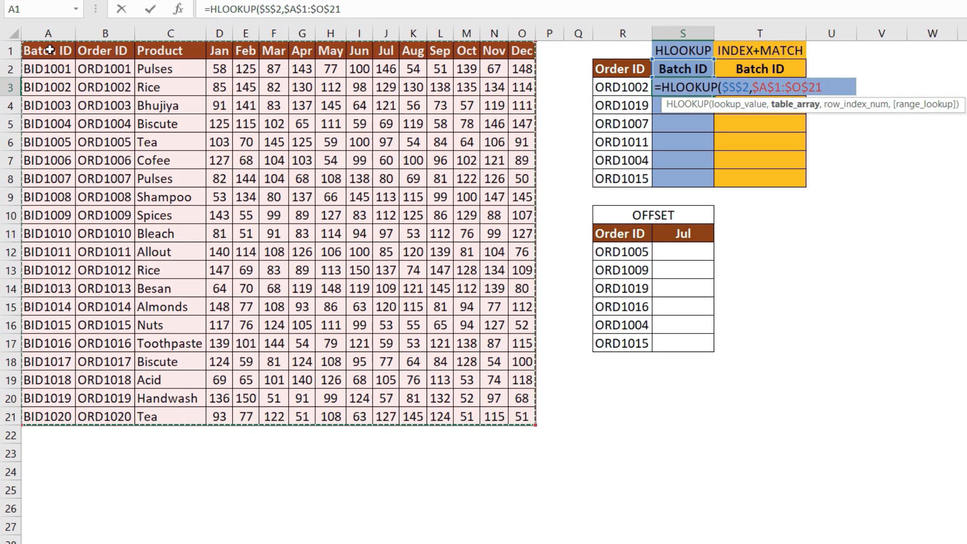
type(",")
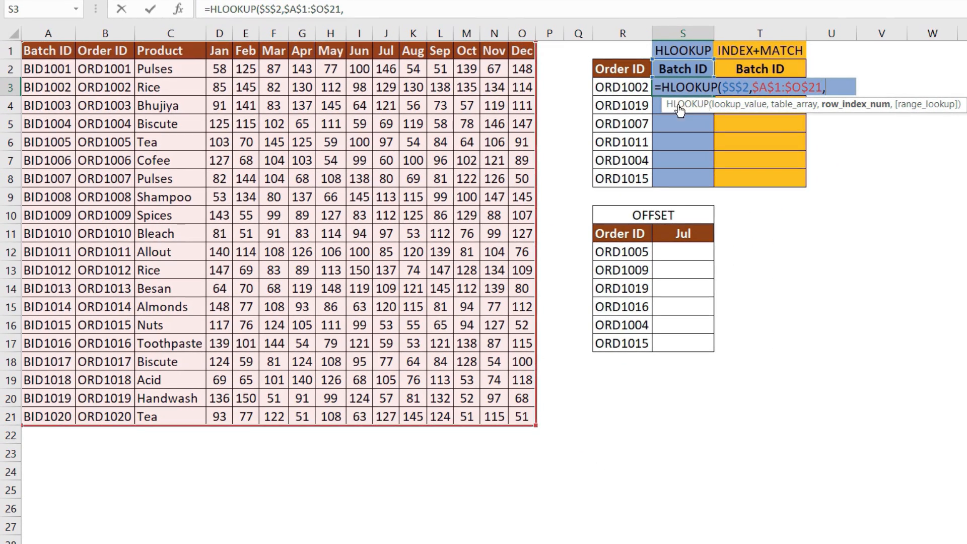
Complete S3's HLOOKUP with XMATCH(R3,$B$1:$B$21) as the row index and 0 for an exact match
type("xmat")
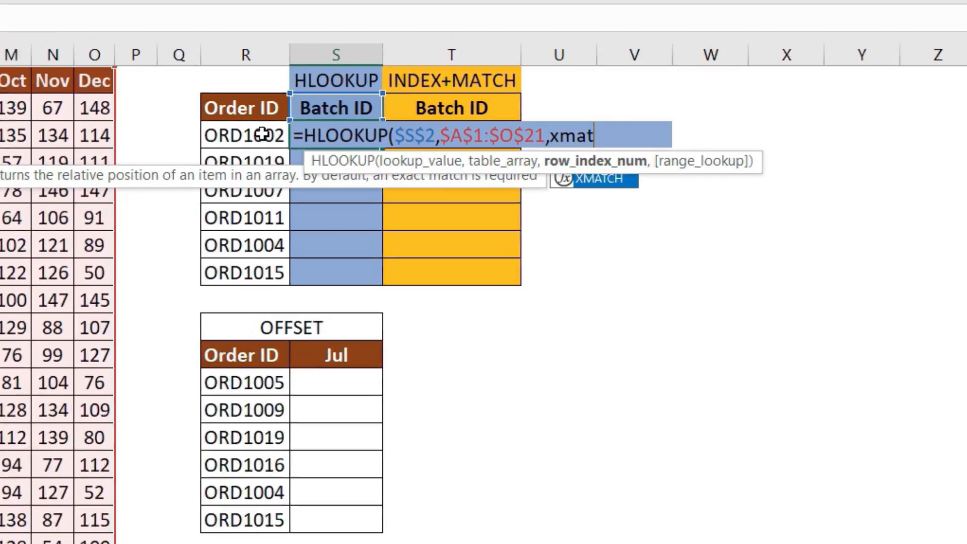
key("Tab")
left_click(89, 157)
type(",")
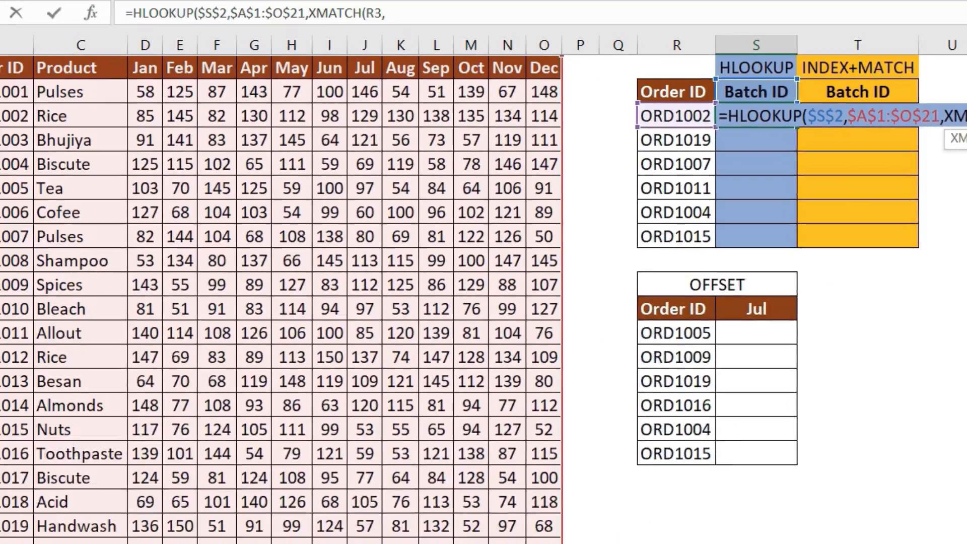
left_click(122, 61)
key("ctrl+shift+Down")
key("F4")
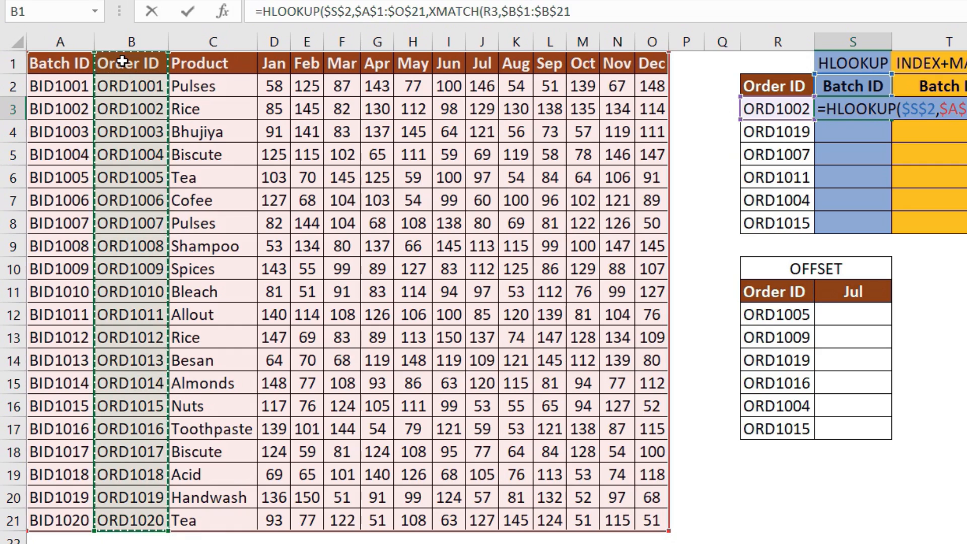
type("),")
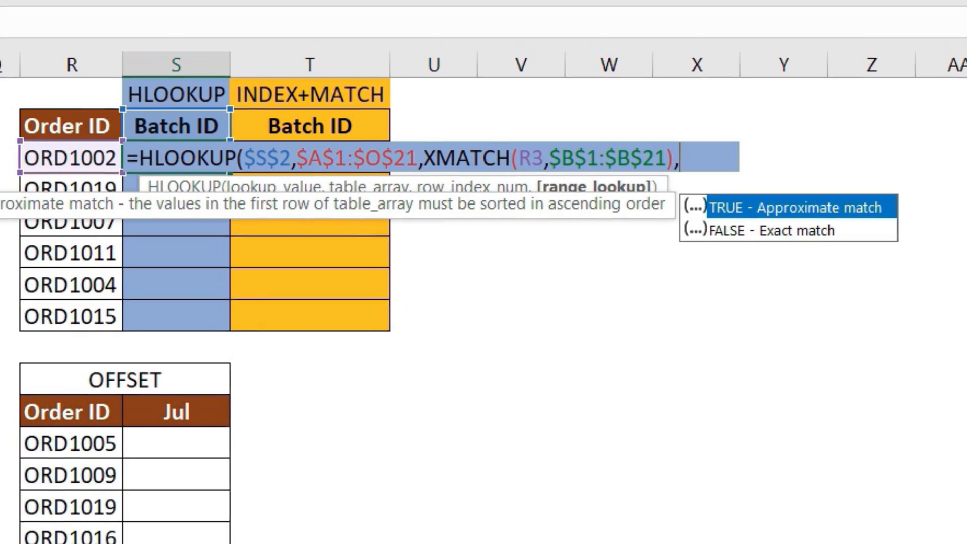
type("0)")
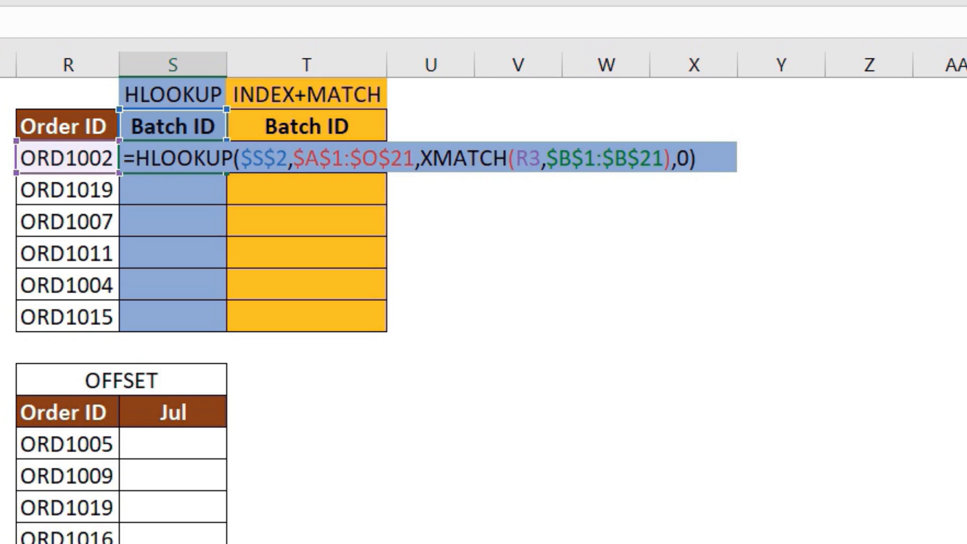
key("Return")
left_click(190, 149)
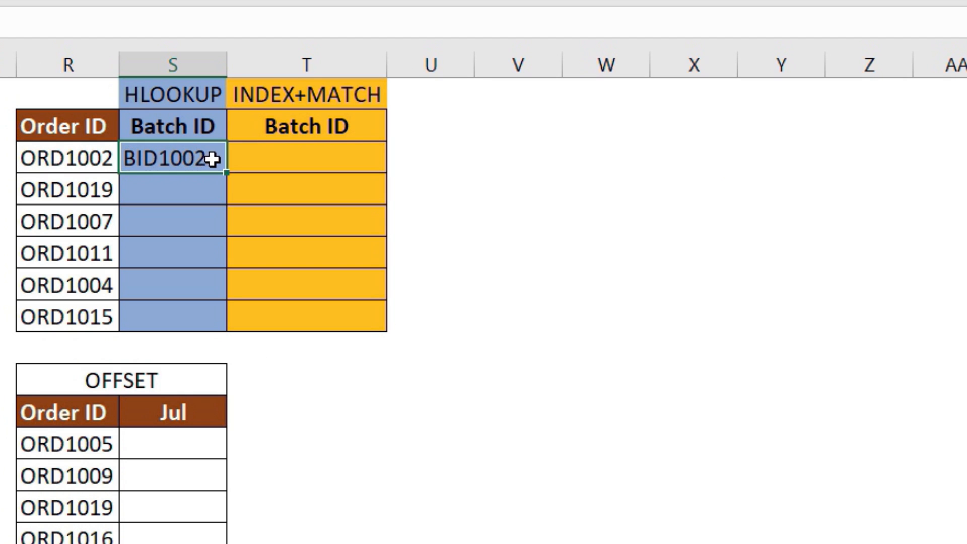
Fill S3's HLOOKUP down to S8 and begin an INDEX formula in T3 with the array $A$1:$O$21
double_click(225, 171)
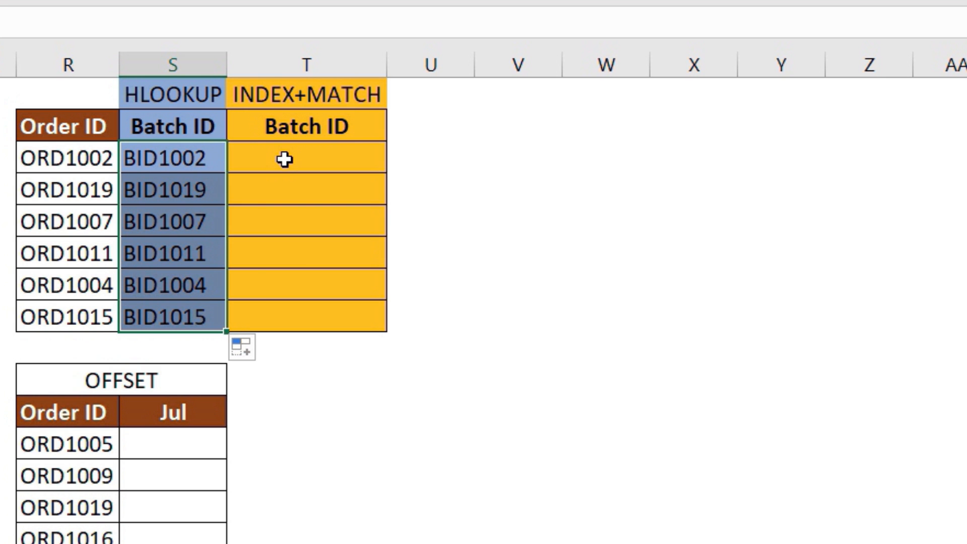
left_click(285, 160)
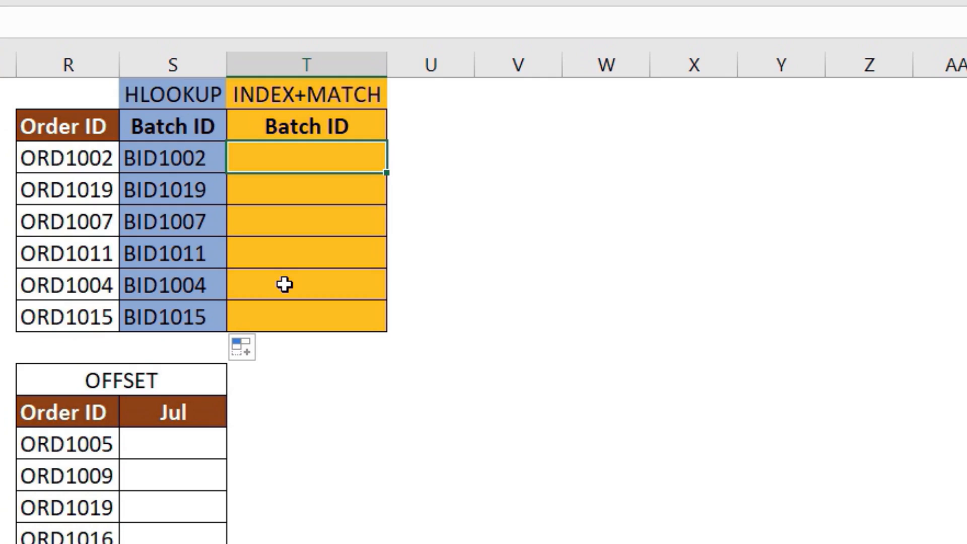
type("=")
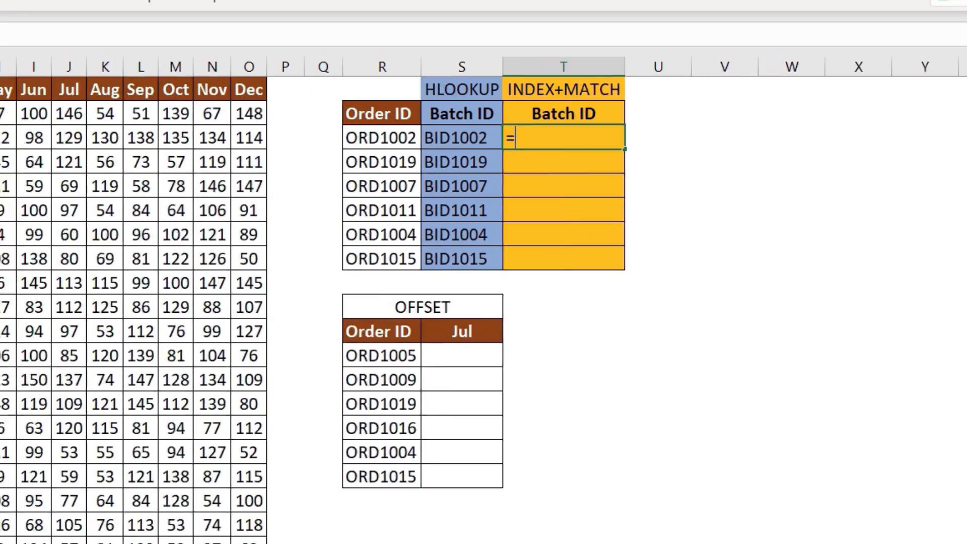
type("INDEX(")
left_click(44, 85)
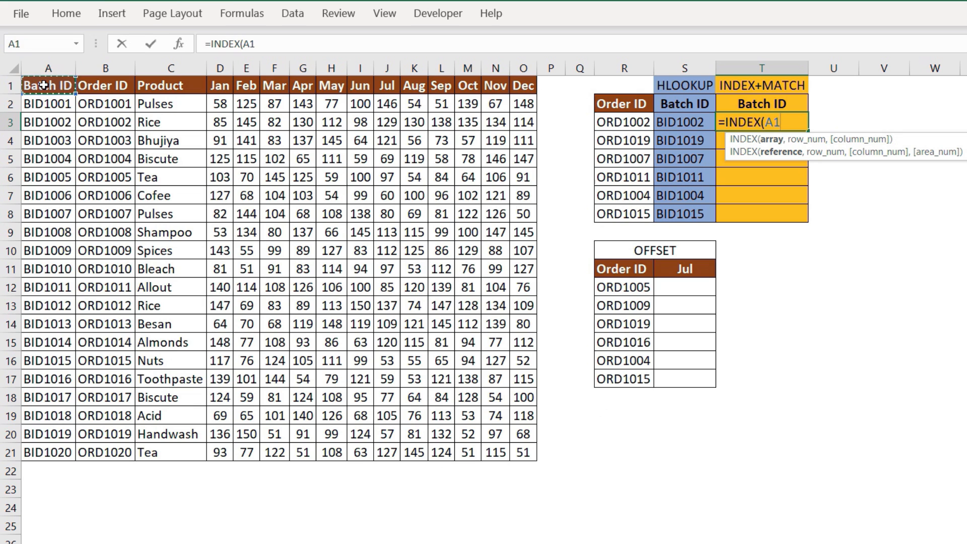
key("ctrl+shift+Right")
key("ctrl+shift+Down")
key("F4")
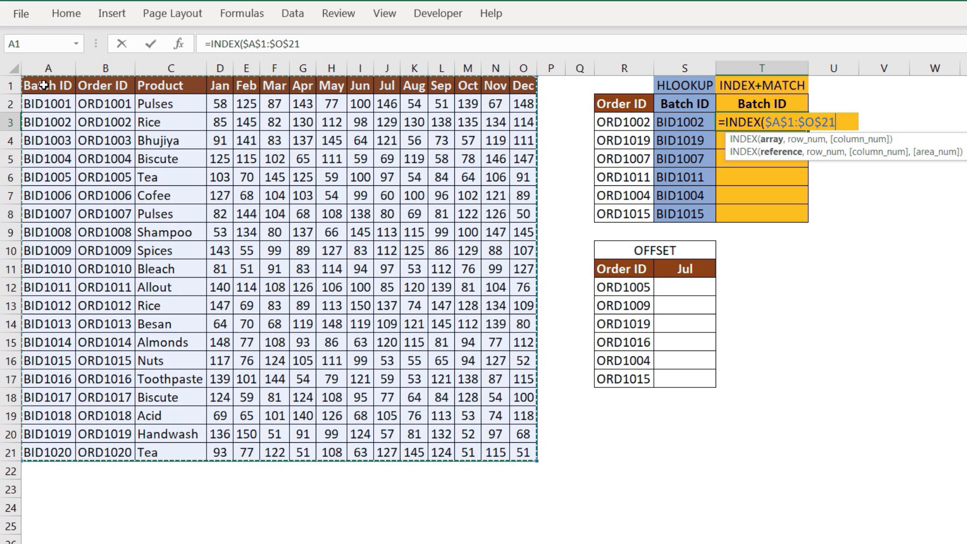
type(",")
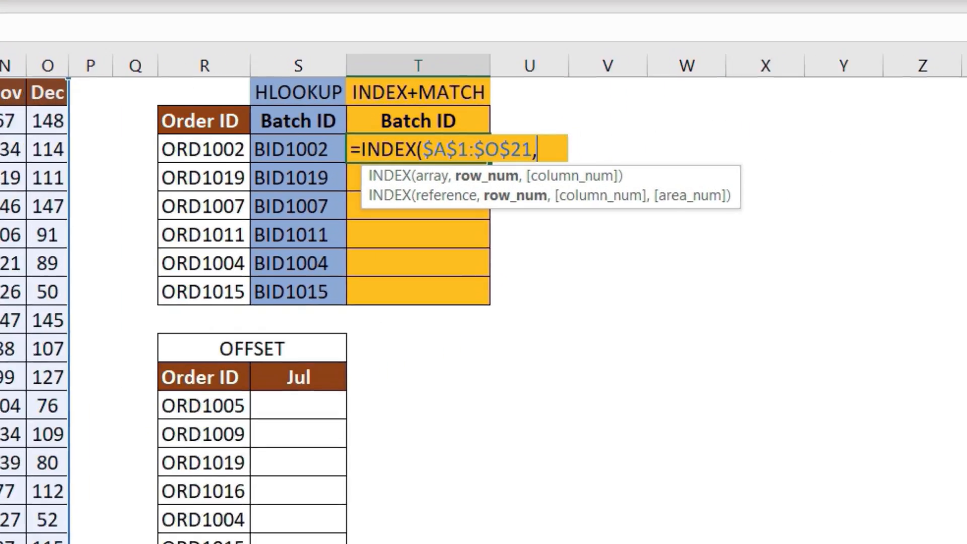
Add MATCH(R3,$B$1:$B$21,0) as the row number of T3's INDEX formula
type("match")
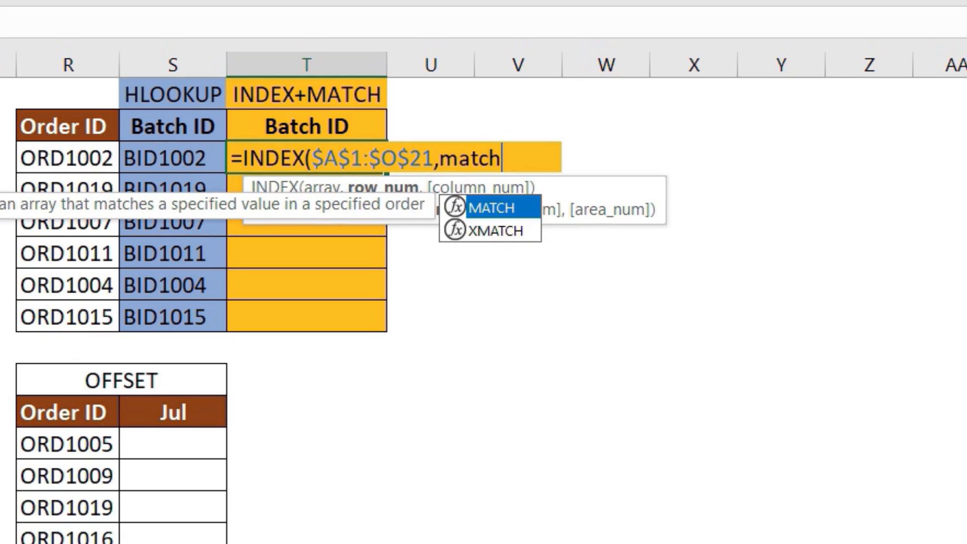
key("Tab")
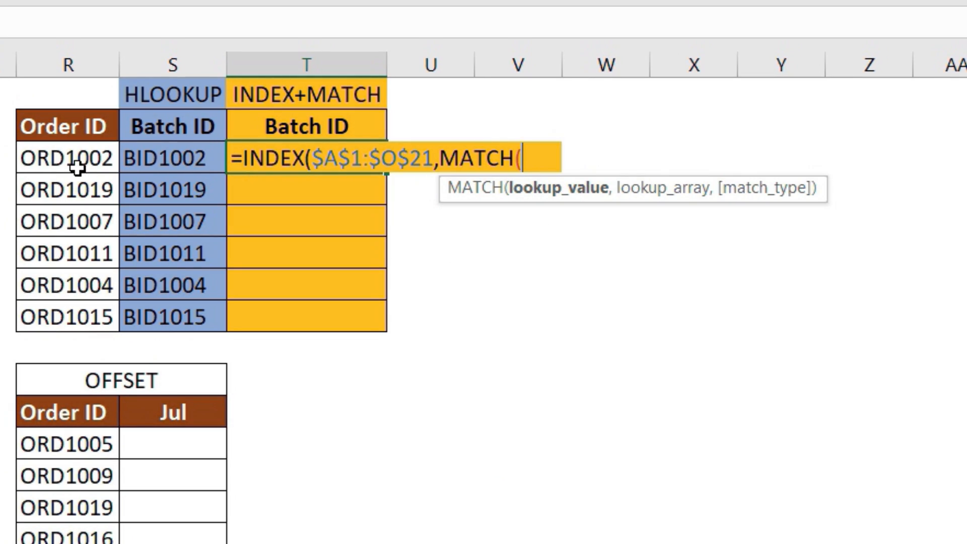
left_click(75, 161)
type(",")
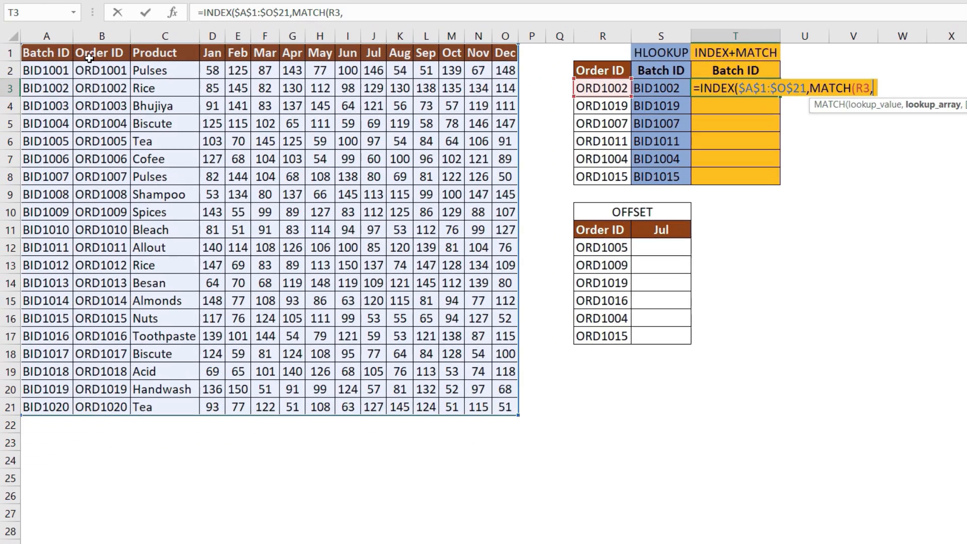
left_click(89, 58)
key("ctrl+shift+Down")
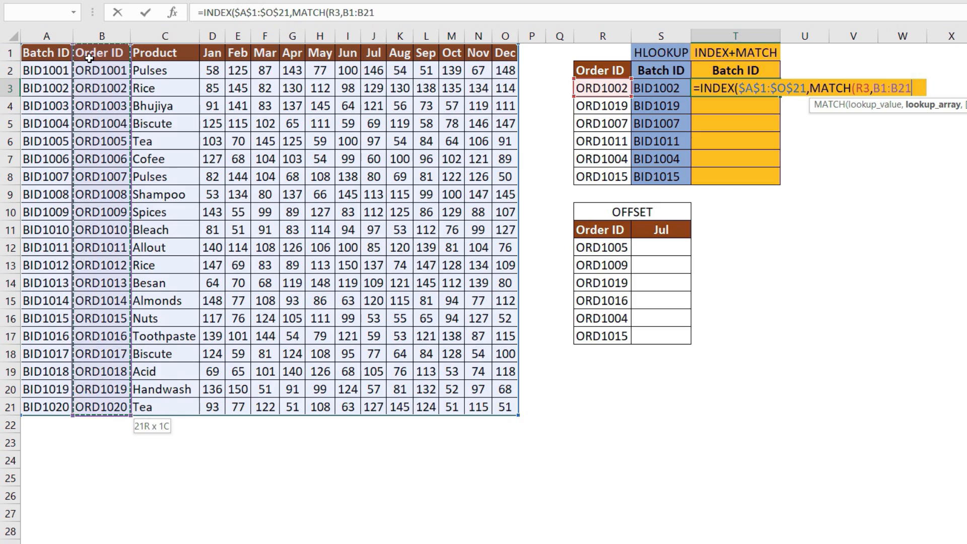
key("F4")
type(",0)")
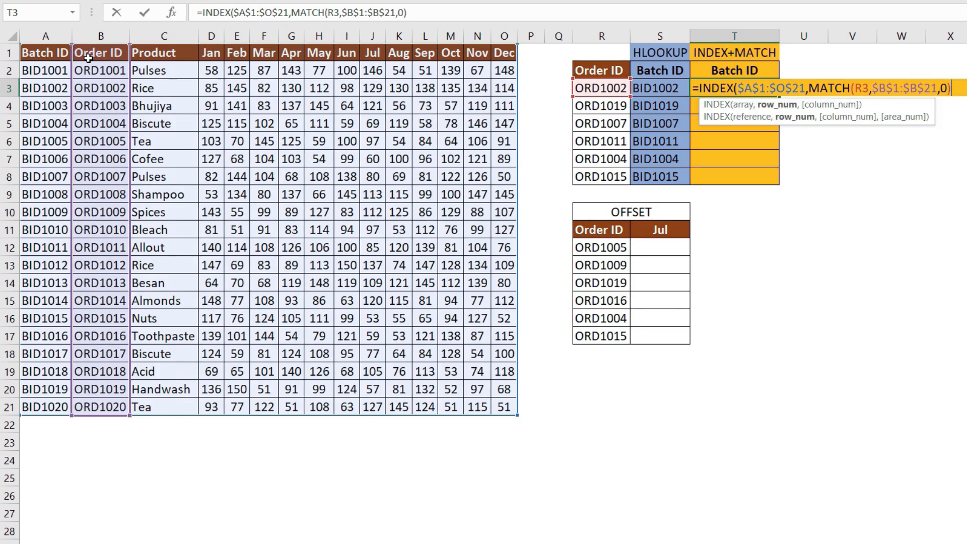
type(",")
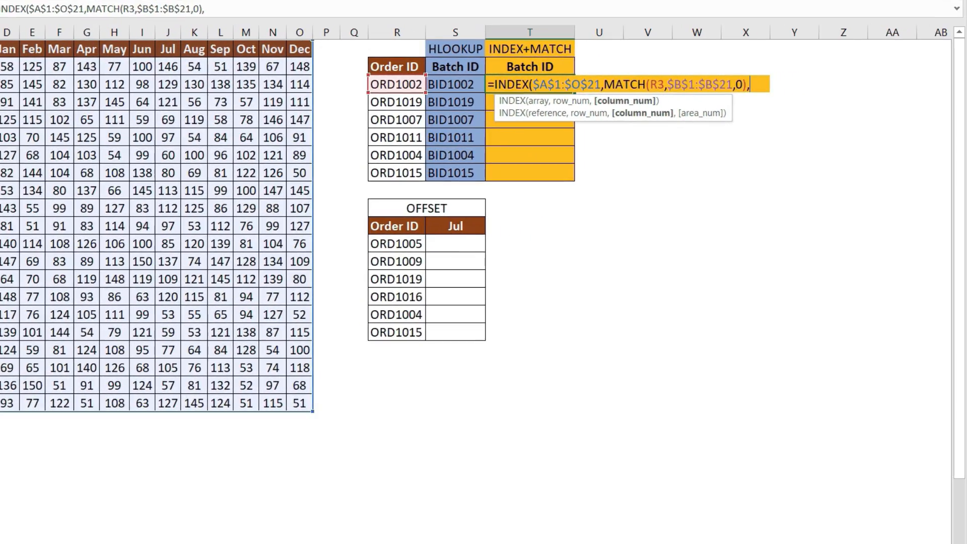
Complete T3's INDEX formula with MATCH($T$2,$A$1:$O$1,0) as the column number
type("match")
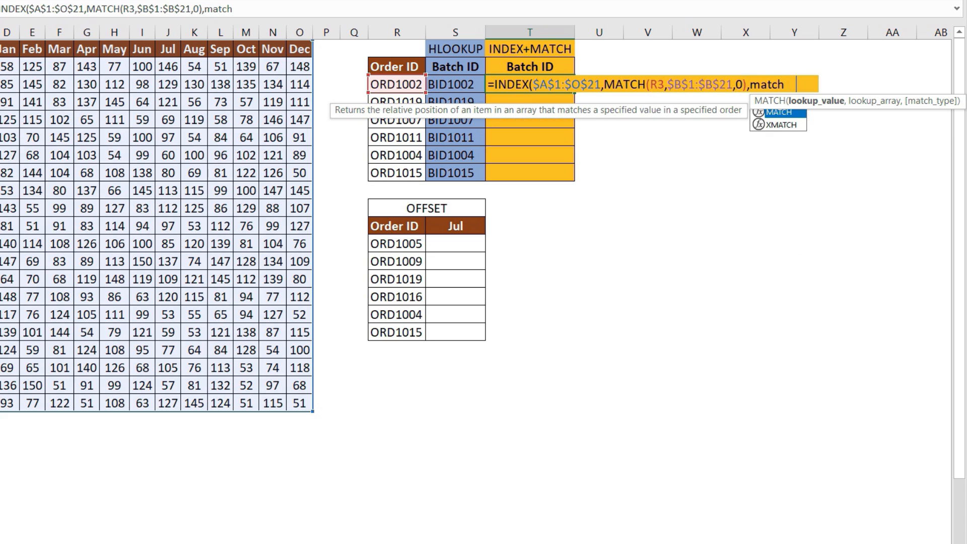
key("Tab")
left_click(540, 67)
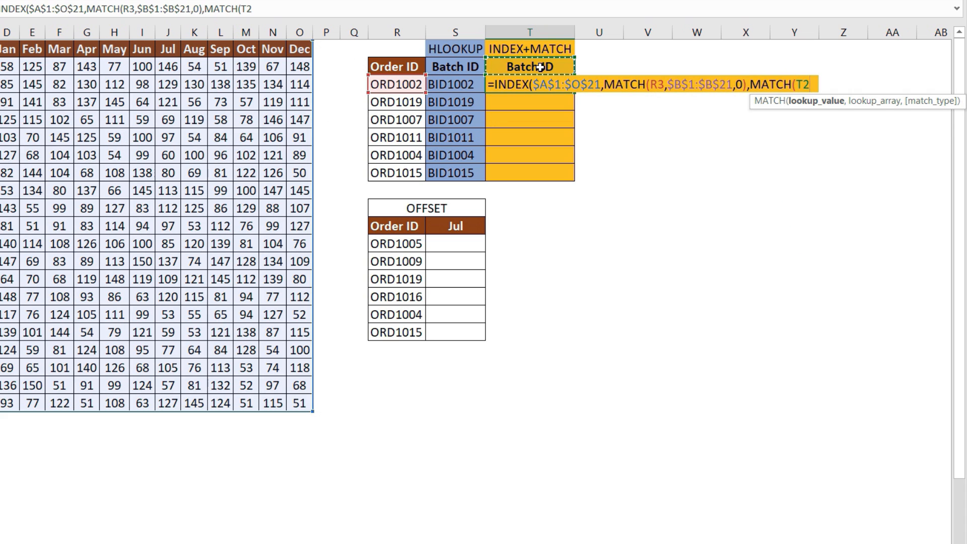
key("F4")
type(",")
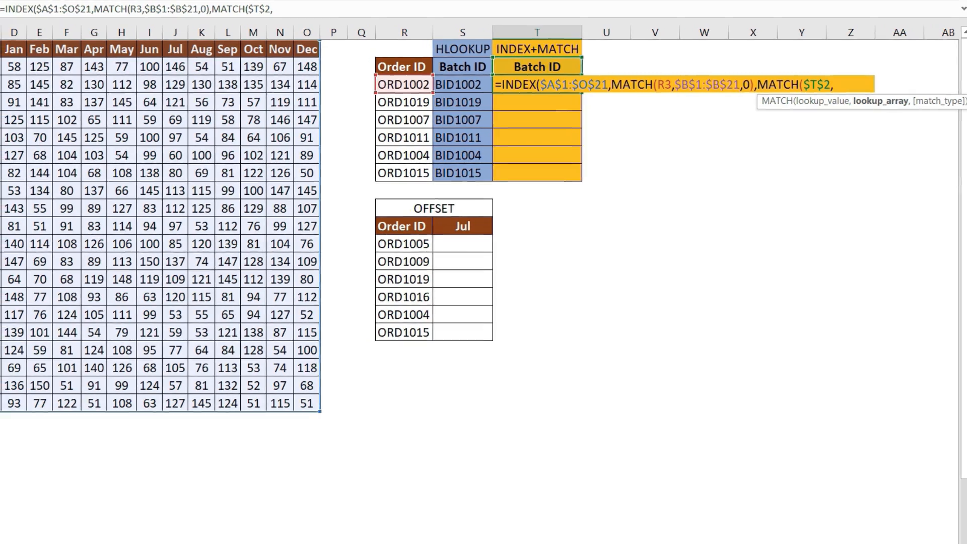
left_click(7, 52)
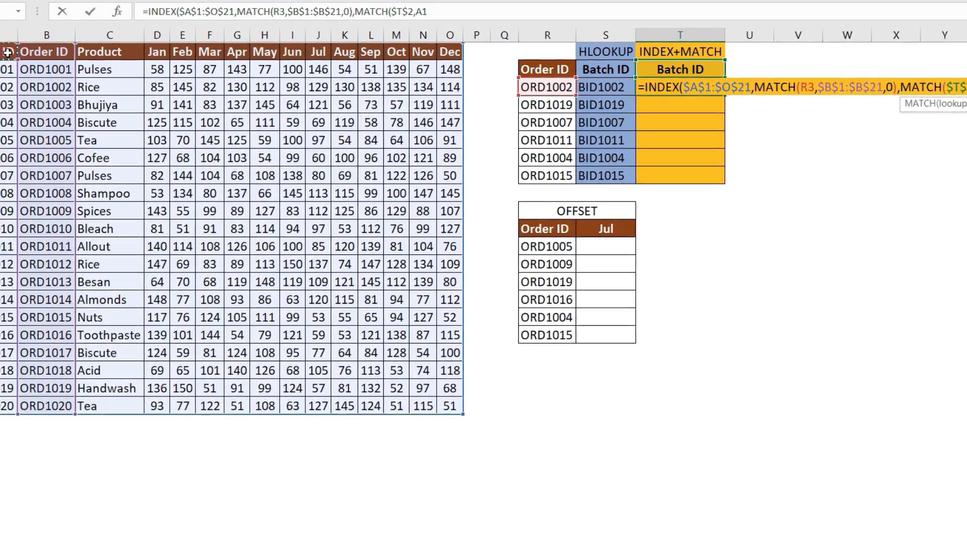
key("ctrl+shift+Right")
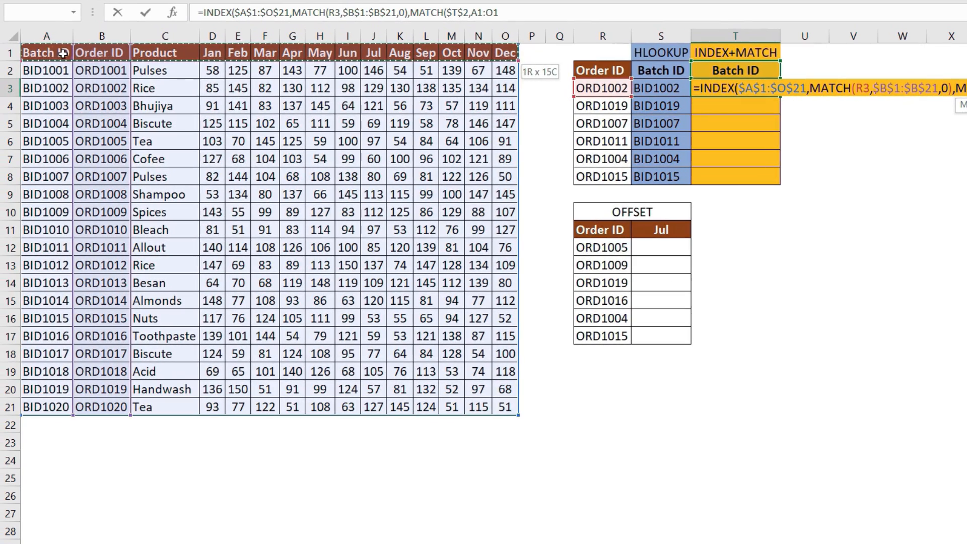
key("F4")
type(",0)")
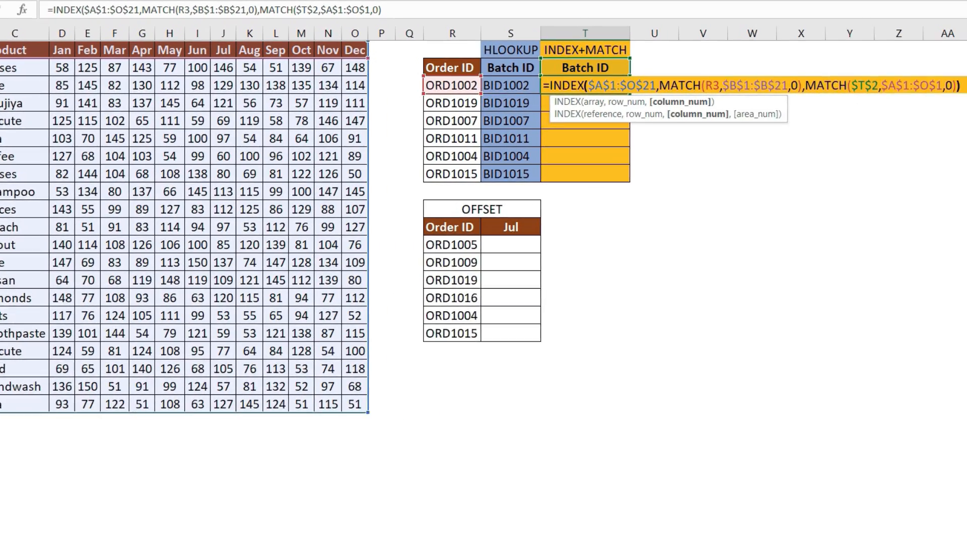
key("Return")
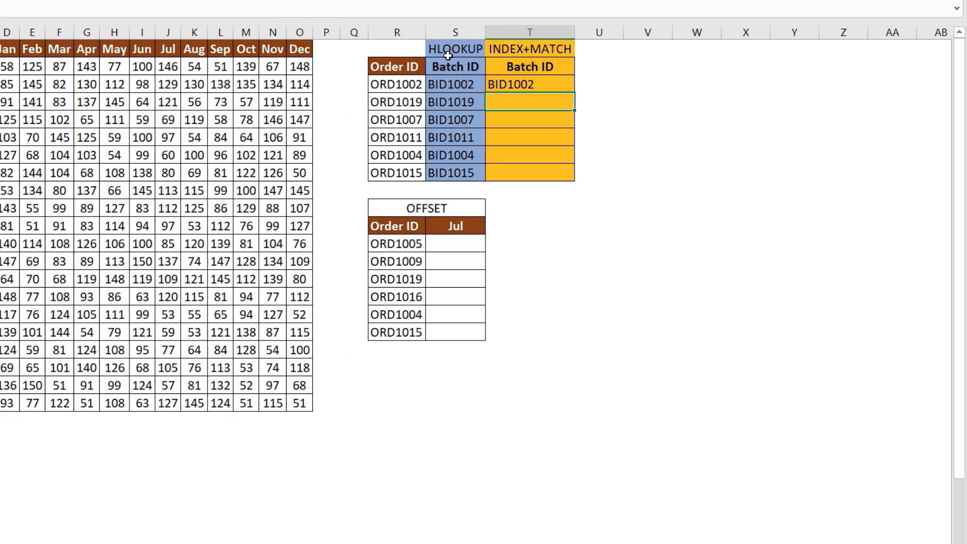
Fill T3's INDEX and MATCH formula down to T8
left_click(540, 82)
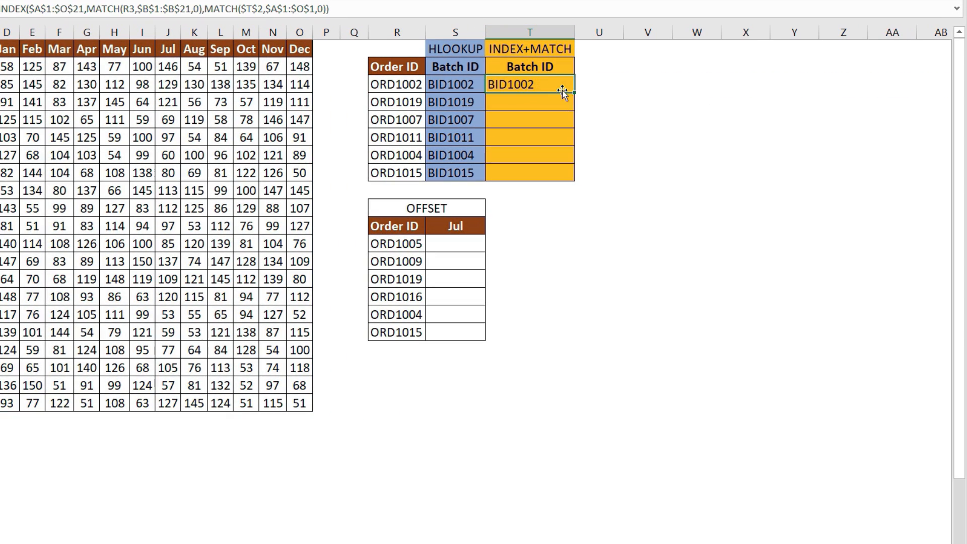
double_click(571, 88)
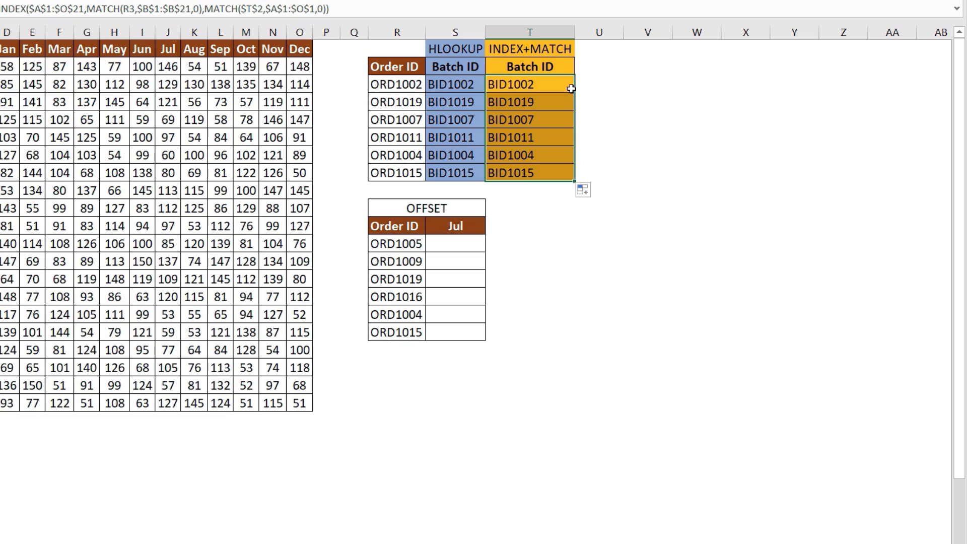
left_click(571, 89)
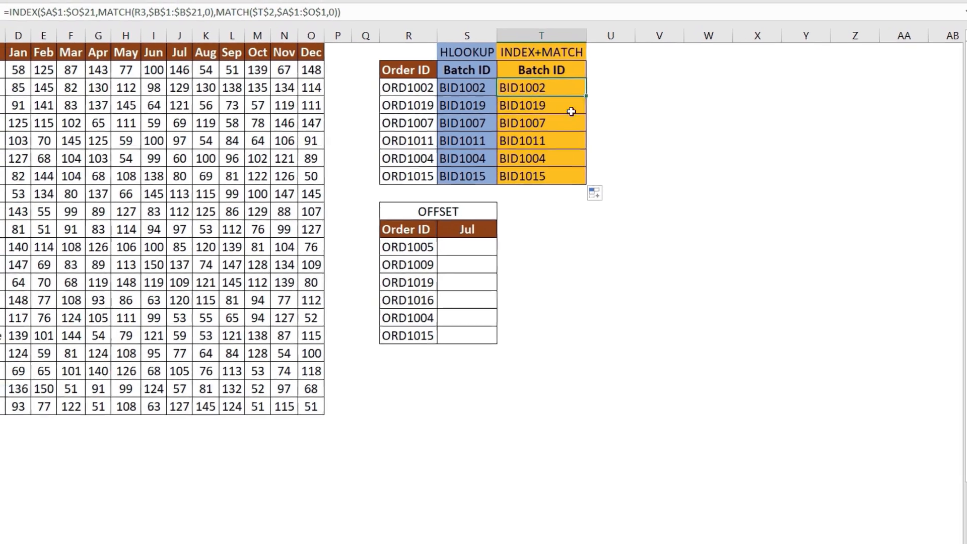
left_click(428, 208)
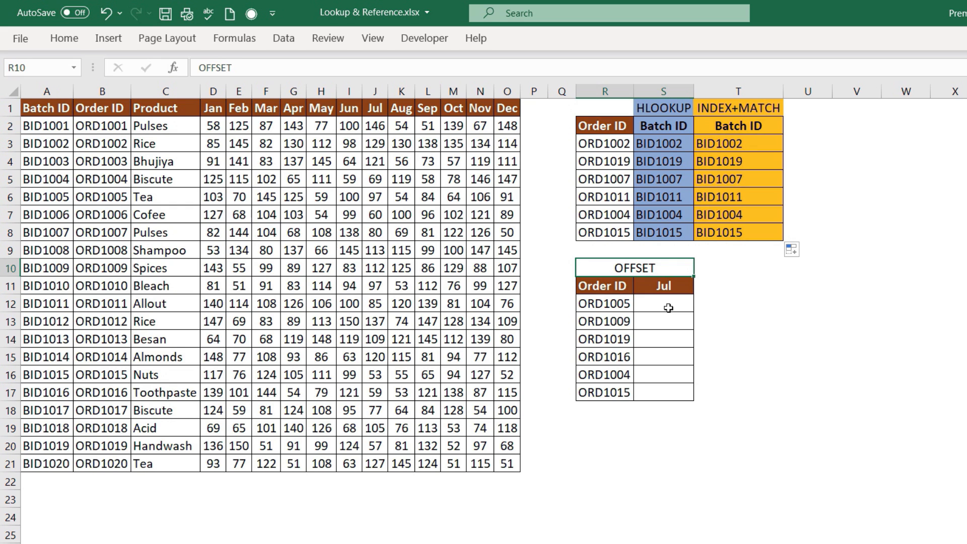
left_click(671, 285)
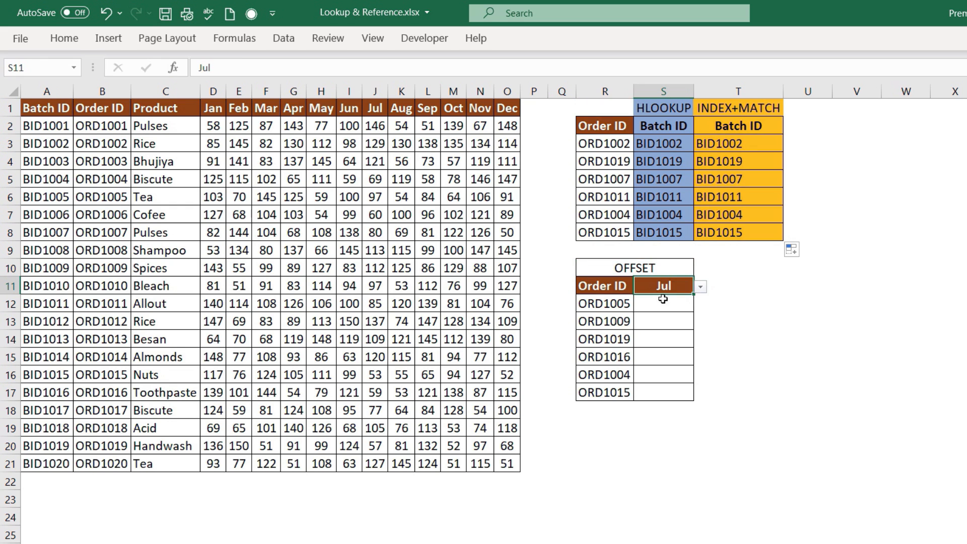
left_click_drag(604, 305, 606, 391)
left_click(673, 270)
left_click(681, 286)
Enter an OFFSET formula in S12 with reference $A$1, 5 rows and 9 columns
left_click(672, 304)
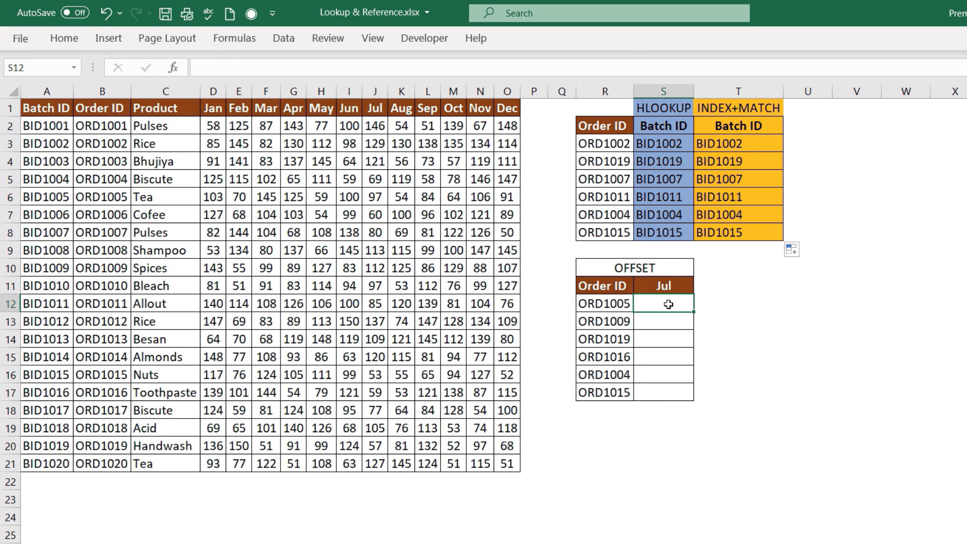
type("=offset(")
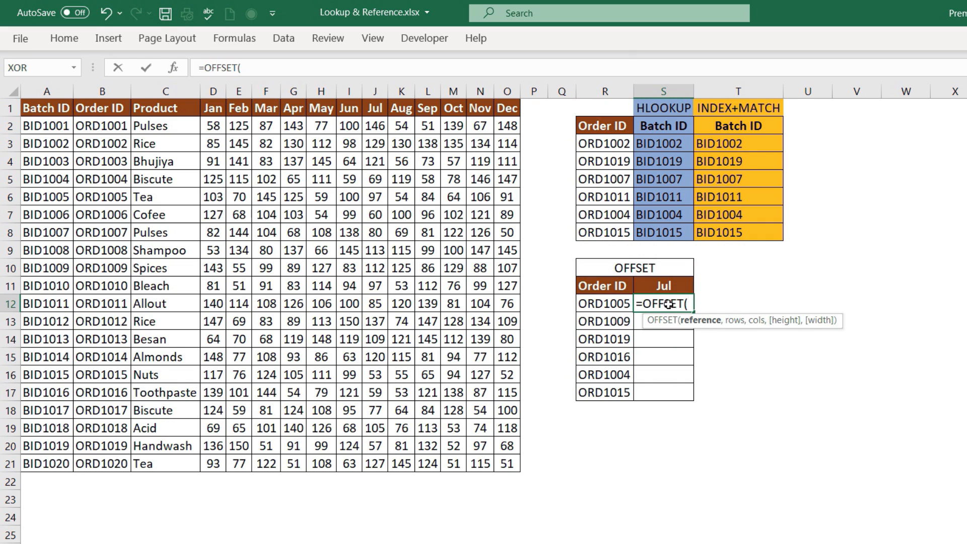
left_click(36, 110)
key("F4")
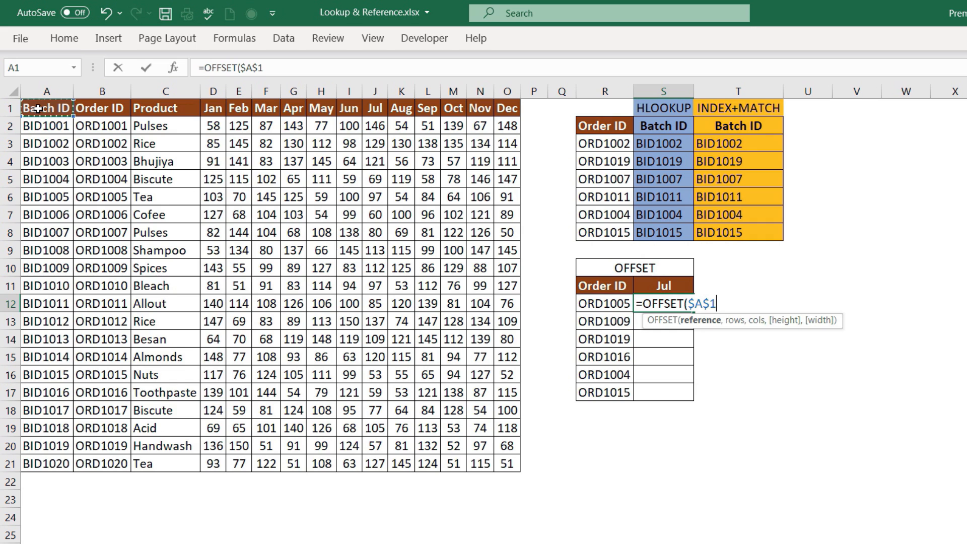
type(",")
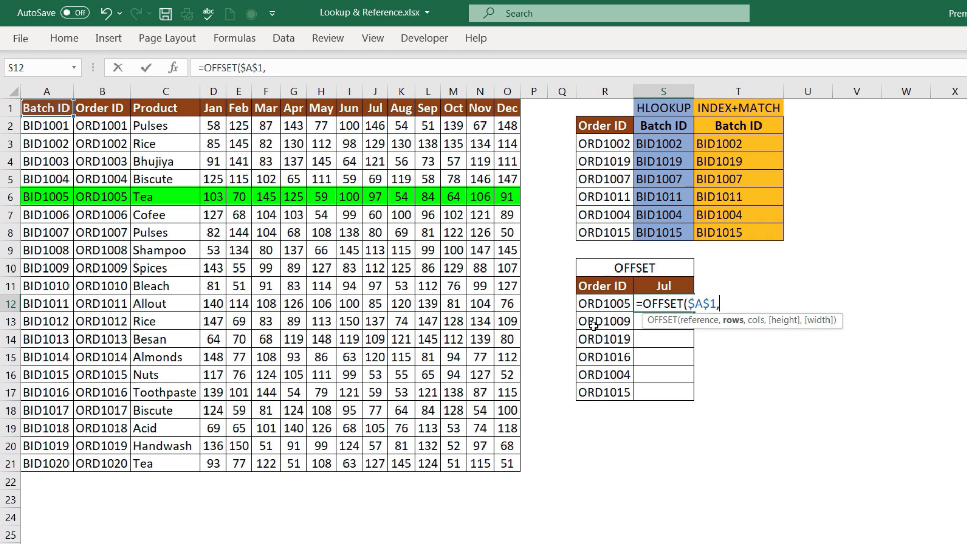
type("5,")
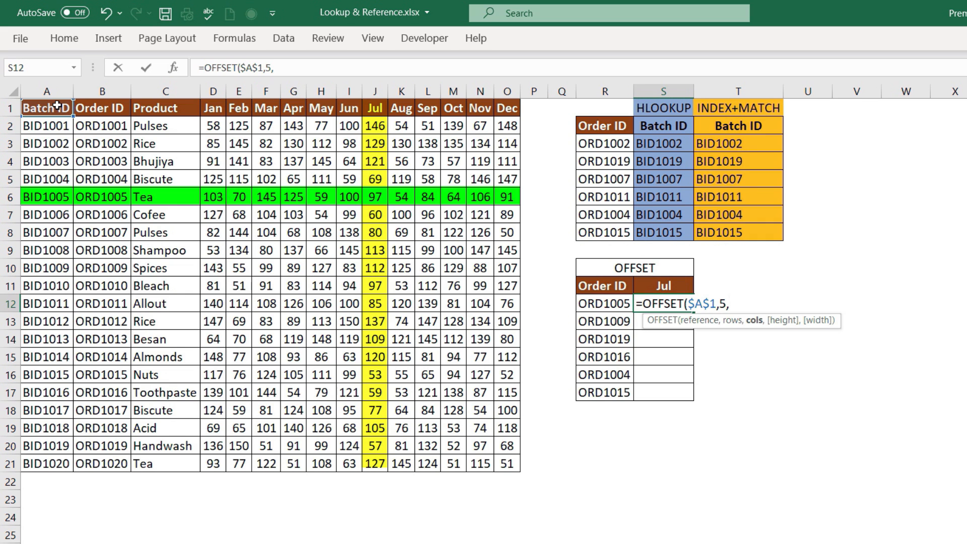
type("9)")
key("Return")
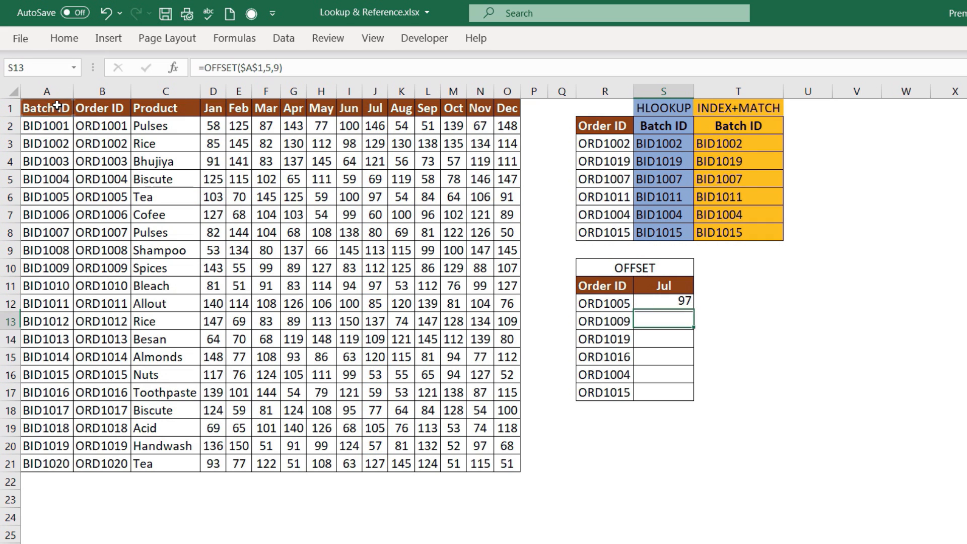
Replace the rows argument of S12's OFFSET formula with MATCH(R12,$B$1:$B$21,0)-1
left_click(655, 299)
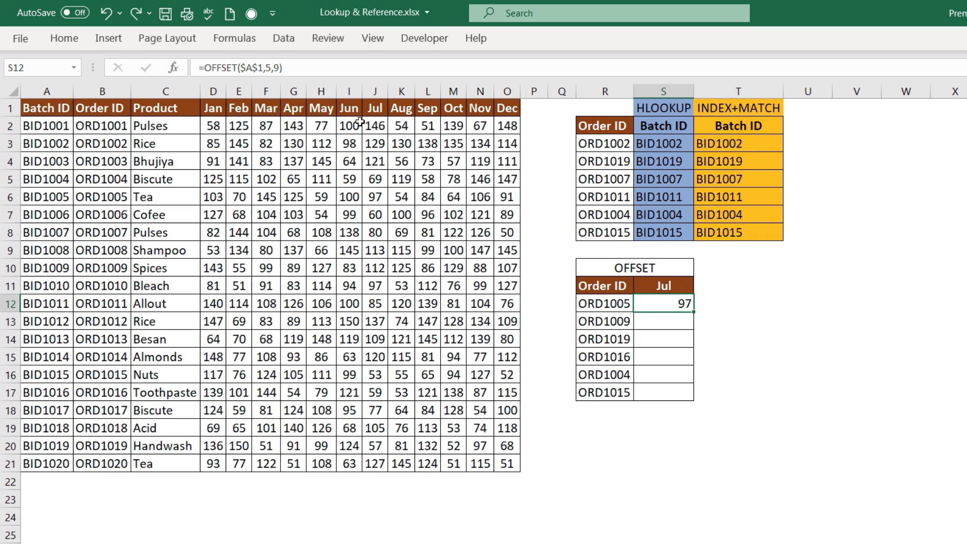
left_click(173, 68)
key("Tab")
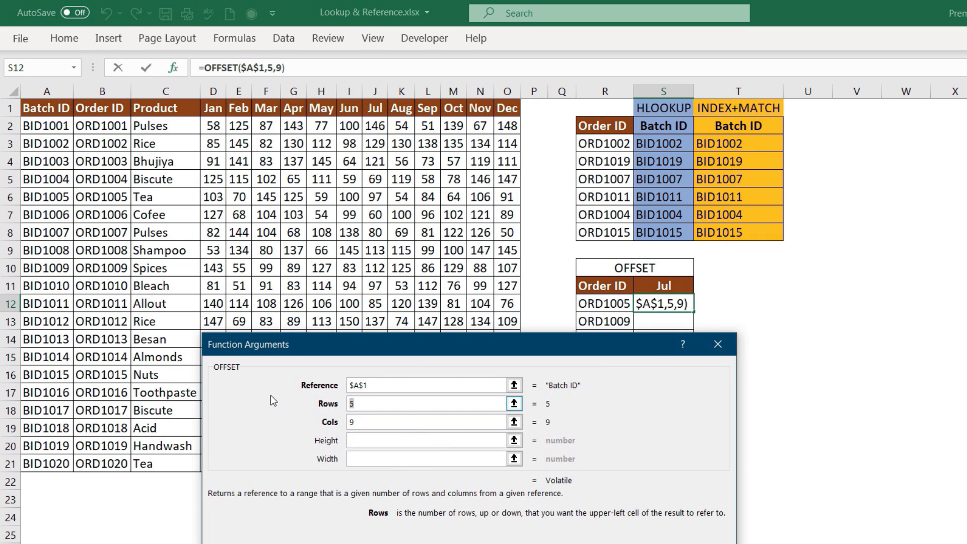
type("match(")
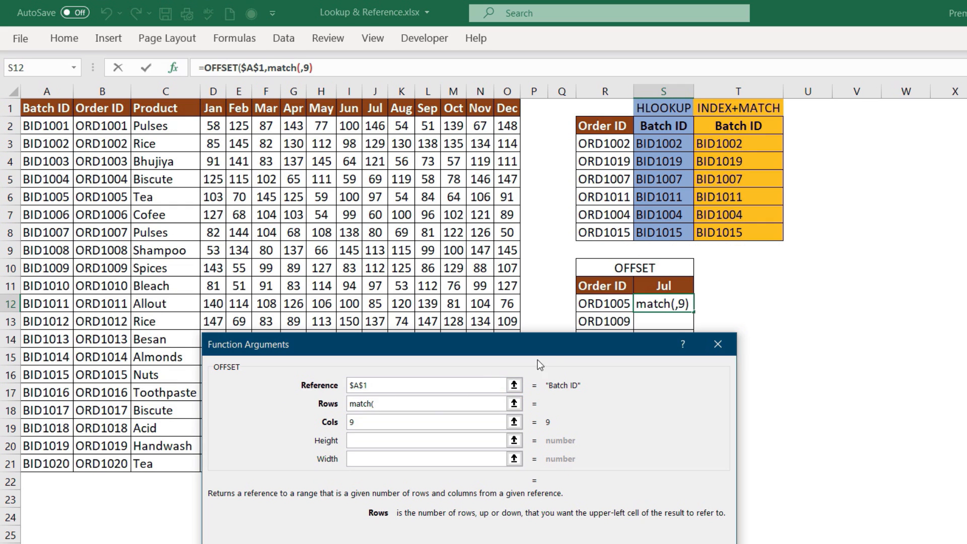
left_click(581, 306)
type(",")
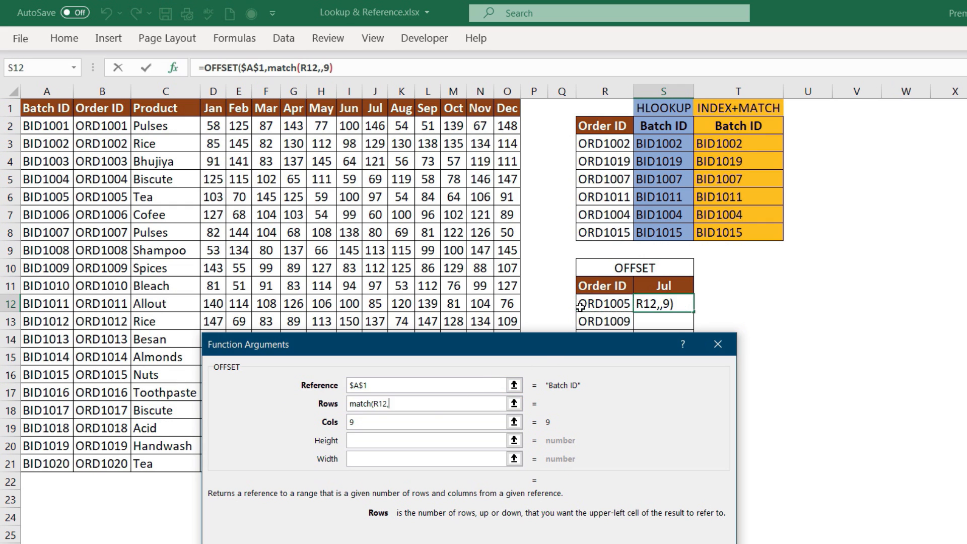
left_click(99, 101)
key("ctrl+shift+Down")
key("F4")
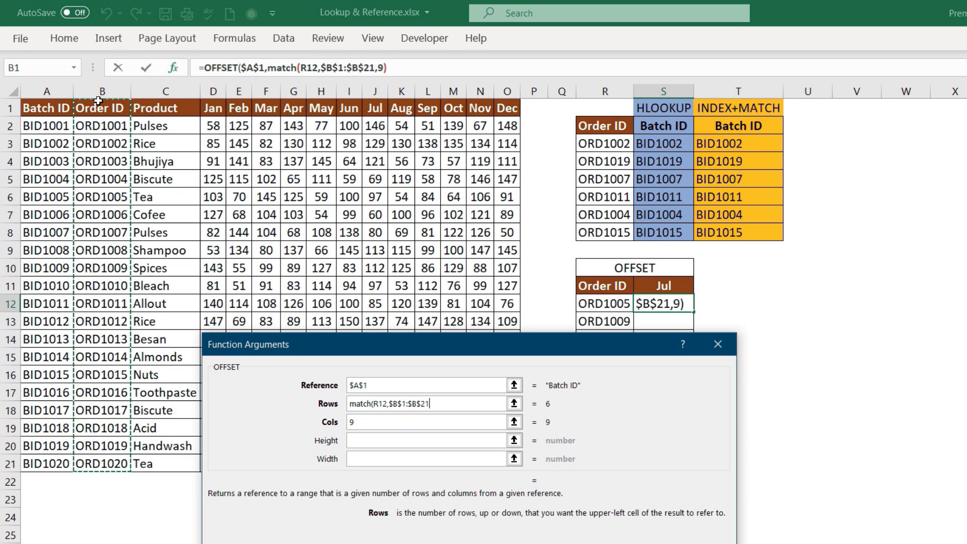
type(",0)-1")
key("Tab")
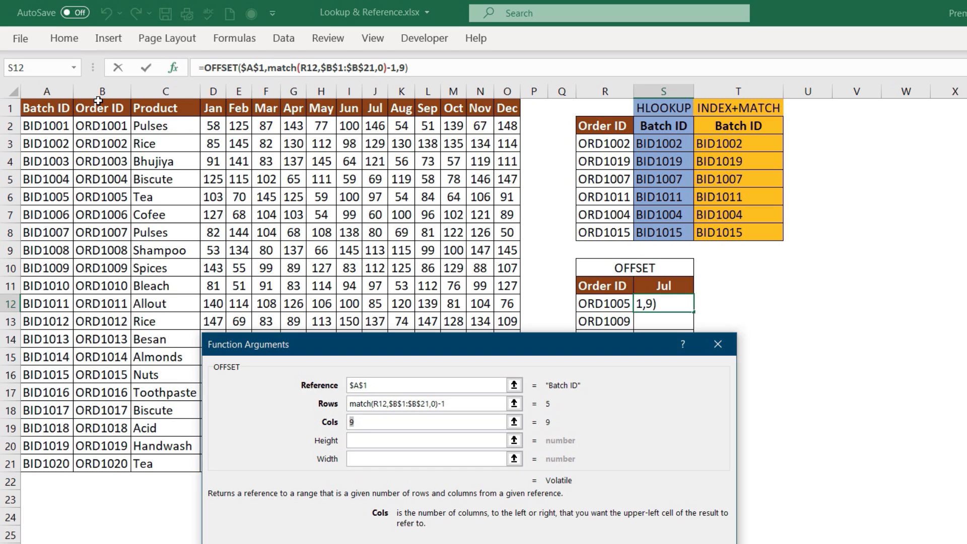
Set the columns argument of S12's OFFSET formula to MATCH(S$11,$A$1:$O$1,0)-1 and fill the formula down to S17
type("match")
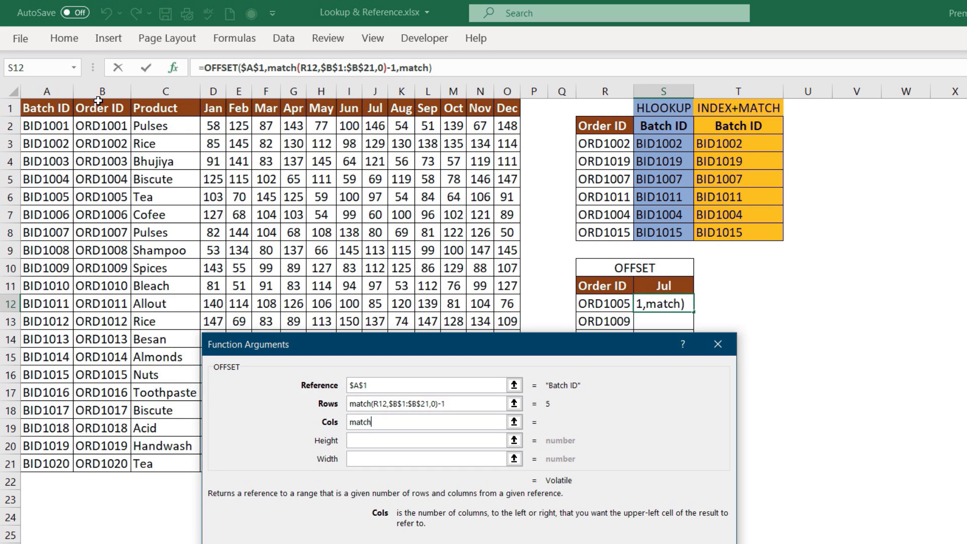
type("(")
left_click(650, 286)
key("F4")
key("F4")
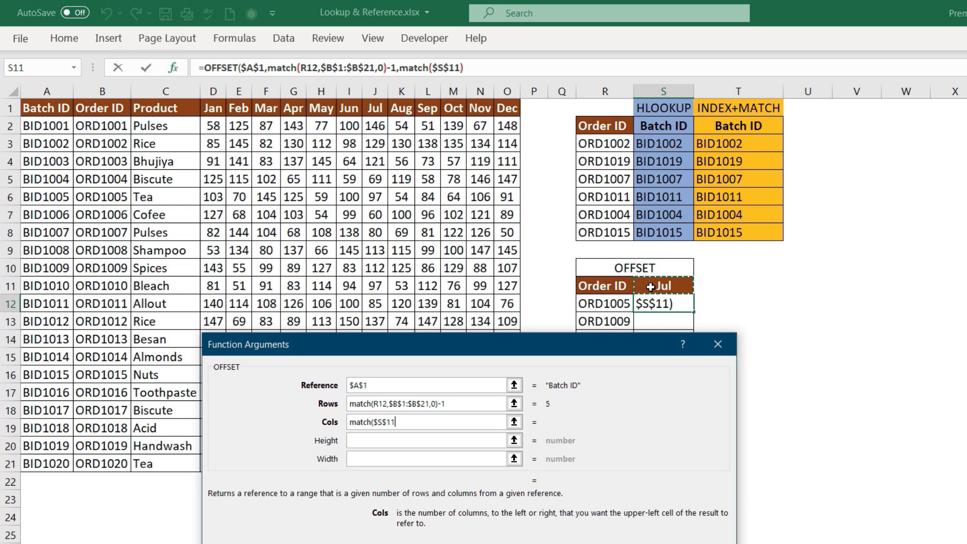
type(",")
left_click_drag(43, 108, 508, 104)
key("F4")
type(",0)-")
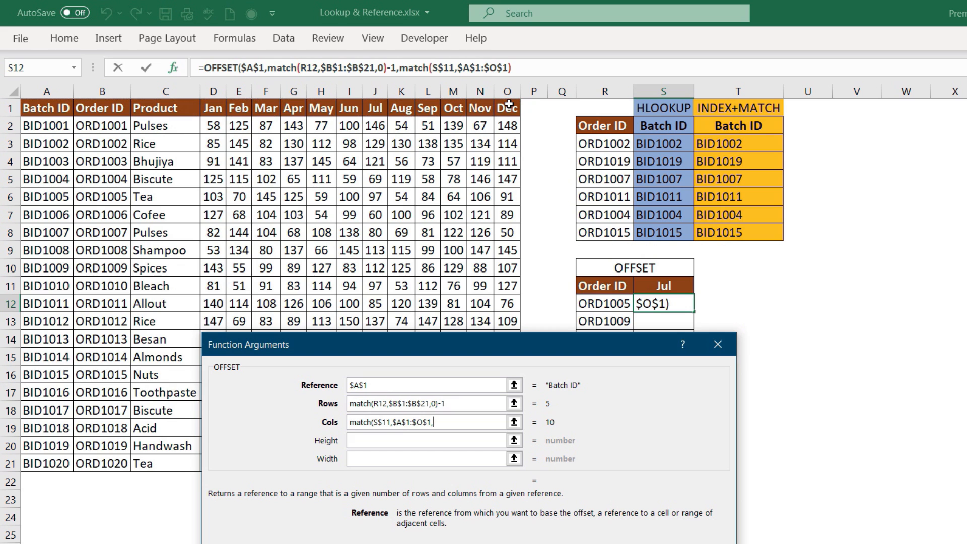
type("1")
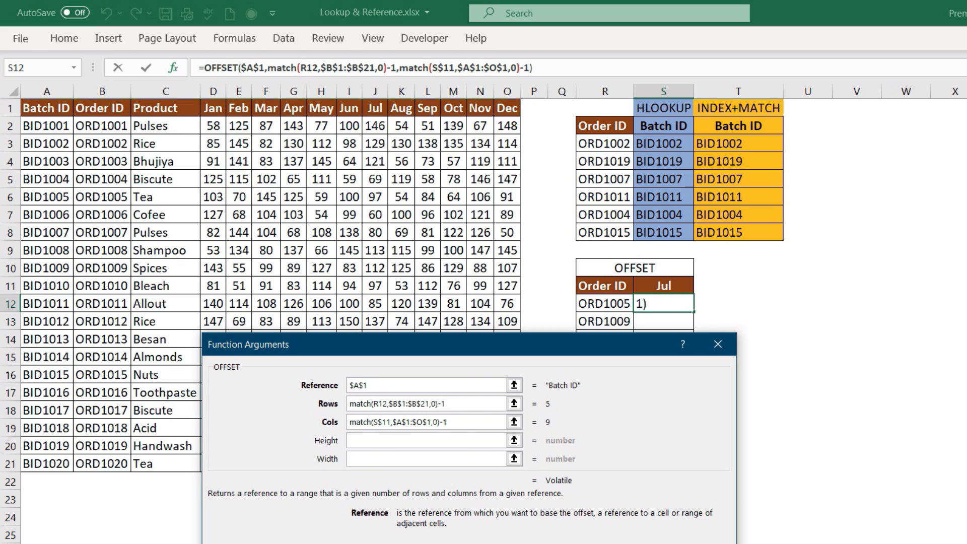
key("Return")
double_click(693, 312)
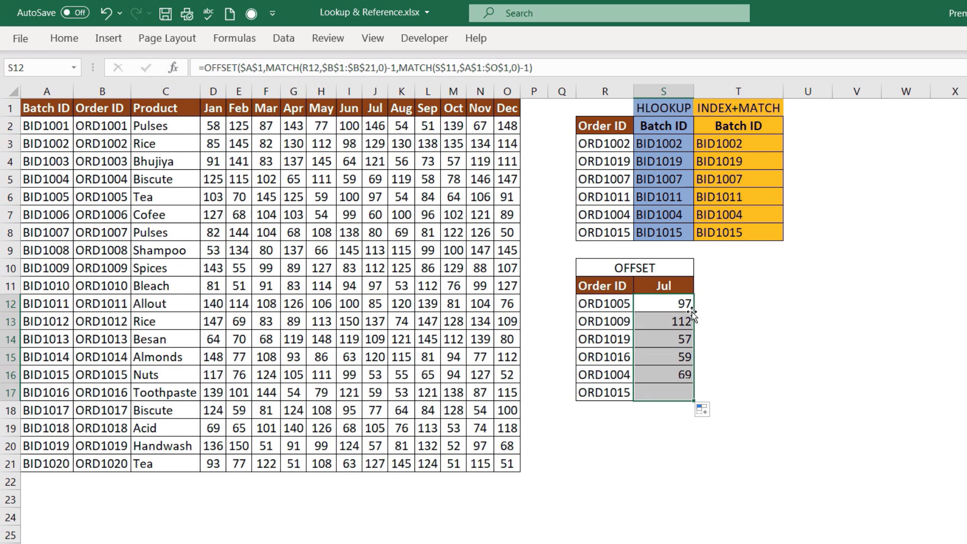
left_click(678, 310)
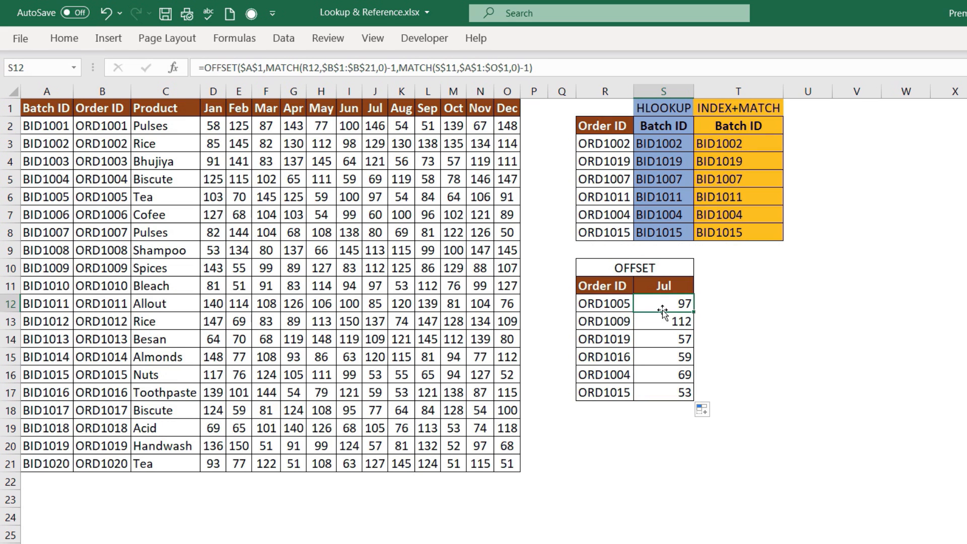
Change the month header in S11 to Dec and check the OFFSET results below it
left_click(666, 284)
left_click(700, 287)
left_click(661, 367)
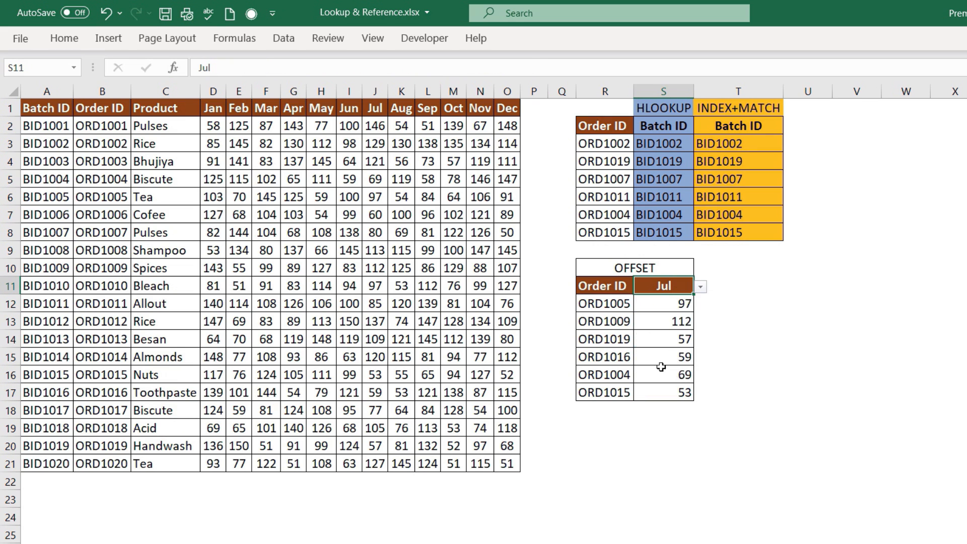
left_click(700, 286)
left_click(675, 372)
left_click_drag(678, 307, 673, 406)
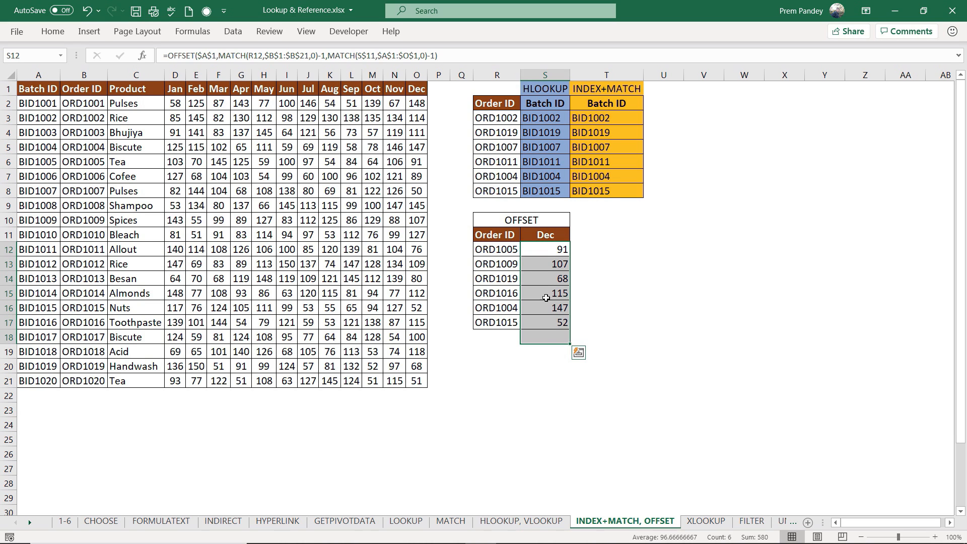
left_click(556, 251)
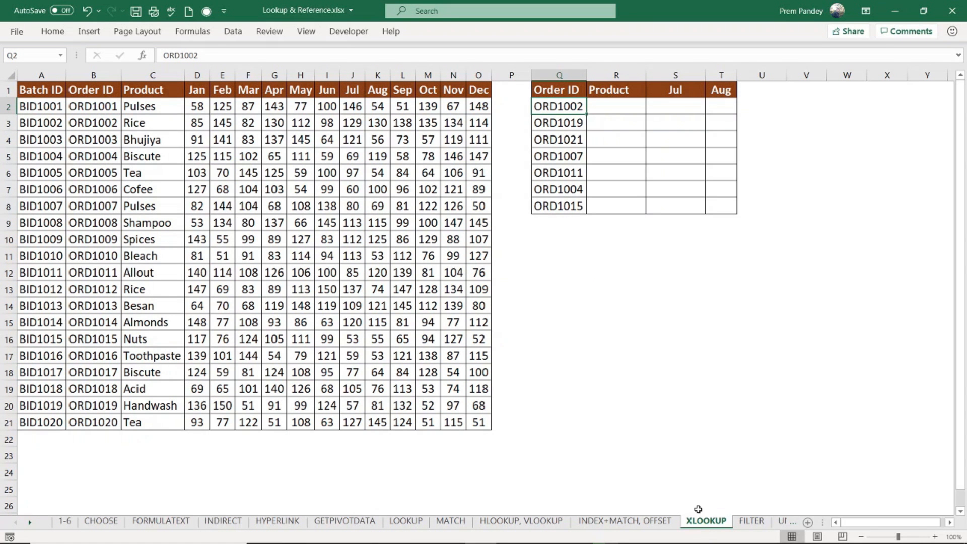
On the XLOOKUP sheet, begin an XLOOKUP formula in R2 with lookup value Q2 and lookup array $B$2:$B$21
left_click(625, 110)
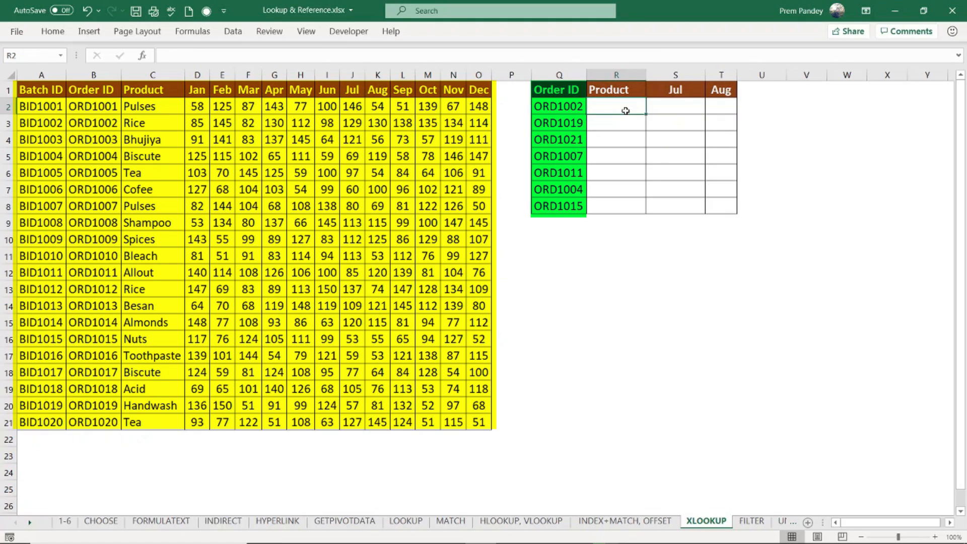
type("=xlo")
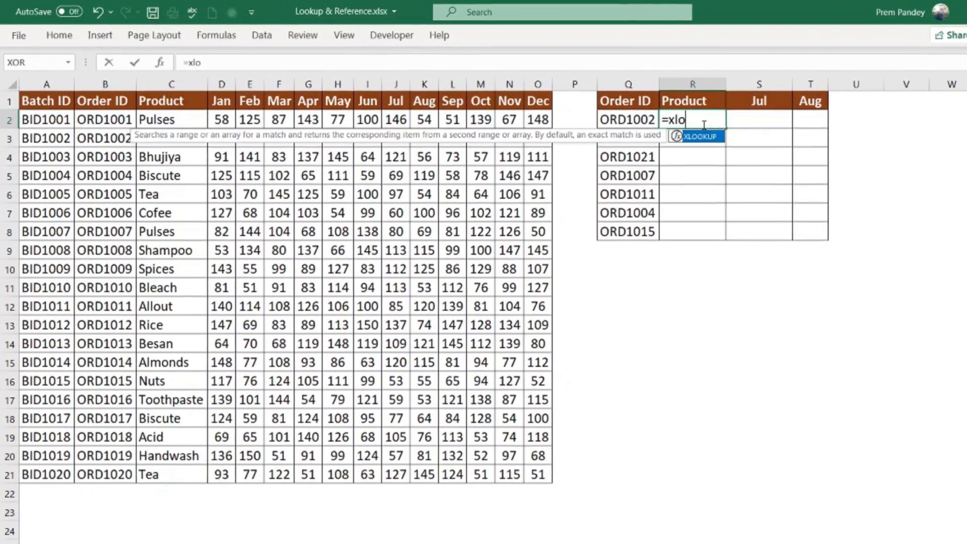
key("Tab")
left_click(614, 120)
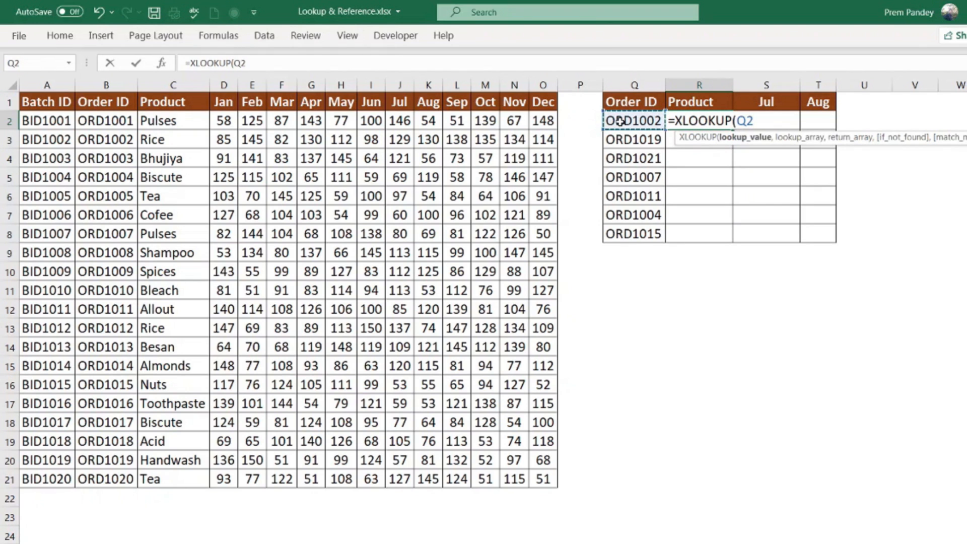
type(",")
left_click(86, 115)
key("ctrl+shift+Down")
key("F4")
type(",")
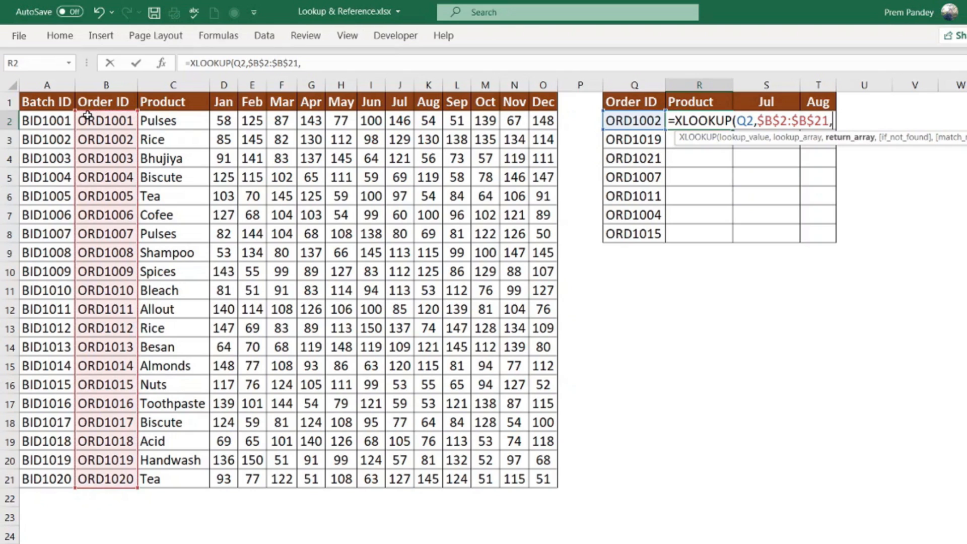
Complete R2's XLOOKUP formula with $C$2:$C$21 as the return array
left_click(173, 117)
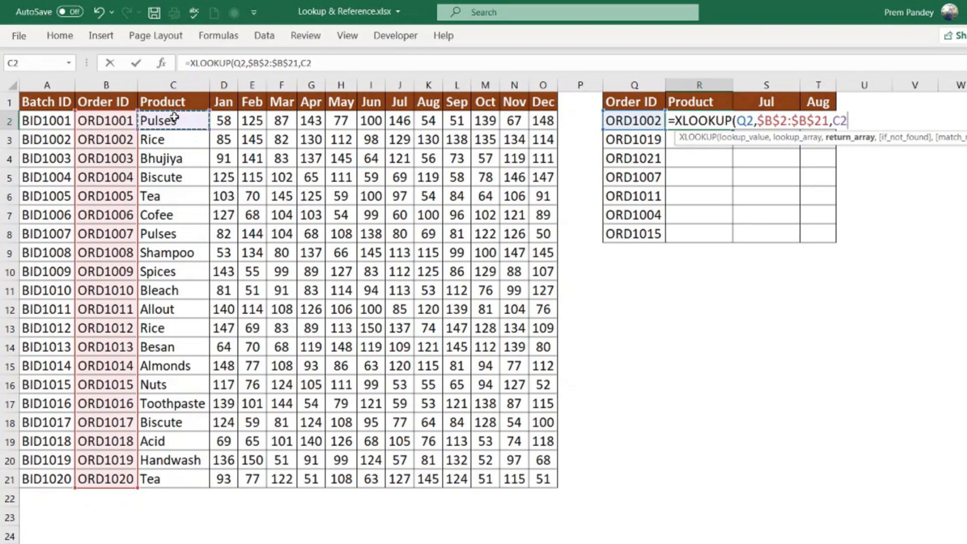
key("ctrl+shift+Down")
key("F4")
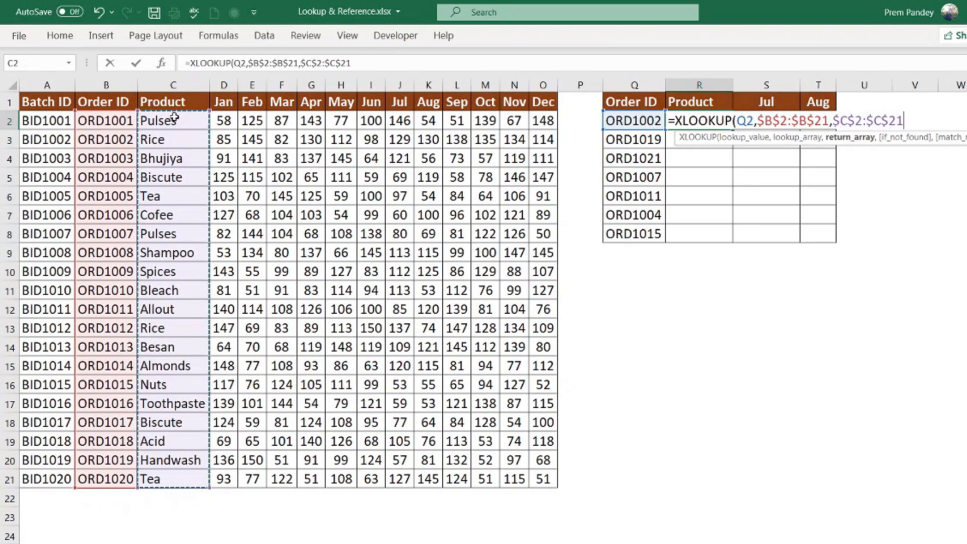
type(")")
key("Return")
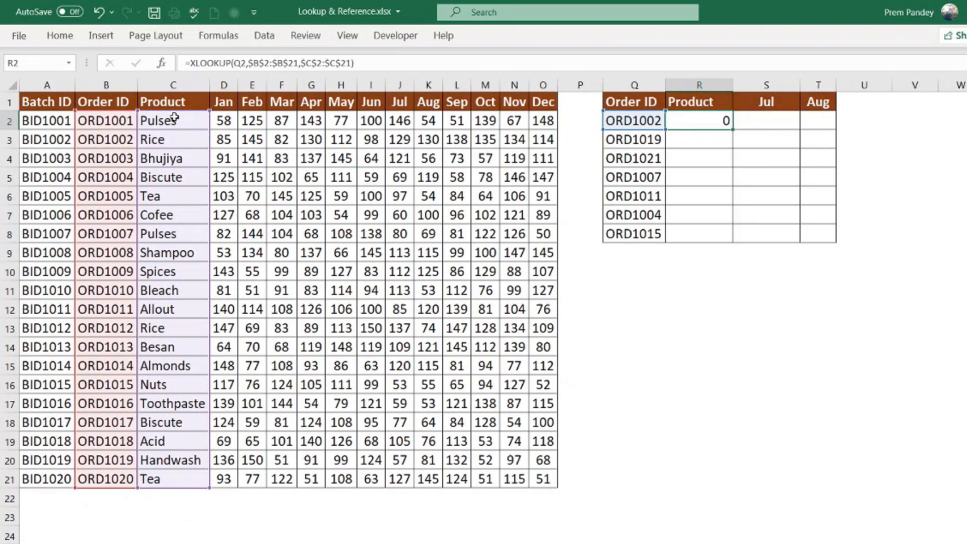
Fill R2's XLOOKUP formula down to R8 and review the returned products and column headers
left_click(694, 125)
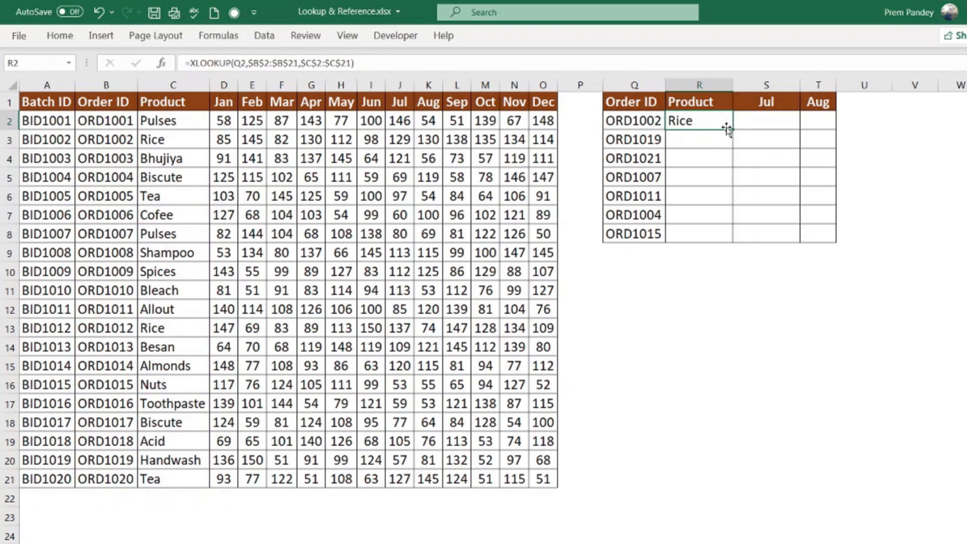
left_click_drag(735, 130, 688, 251)
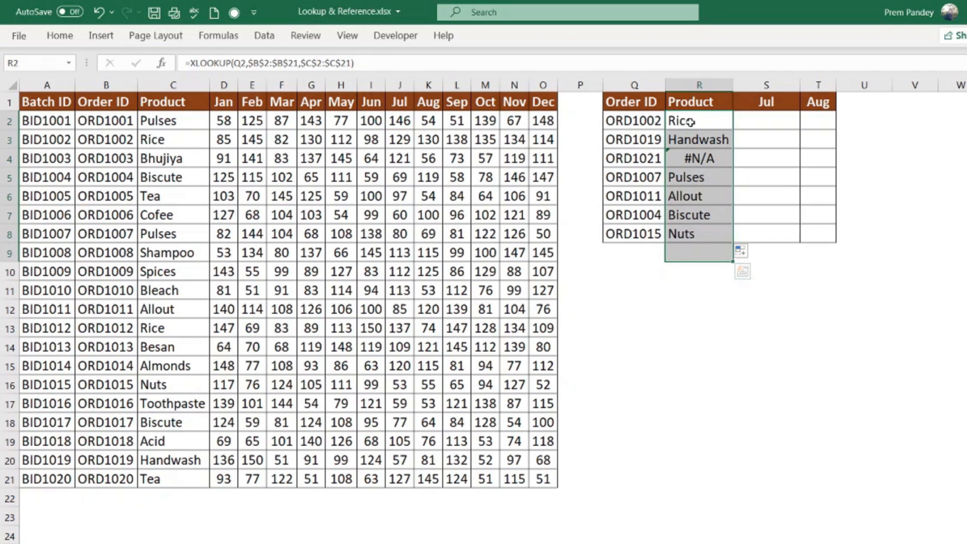
left_click(683, 103)
left_click_drag(707, 102, 816, 103)
left_click_drag(704, 122, 685, 240)
left_click(688, 121)
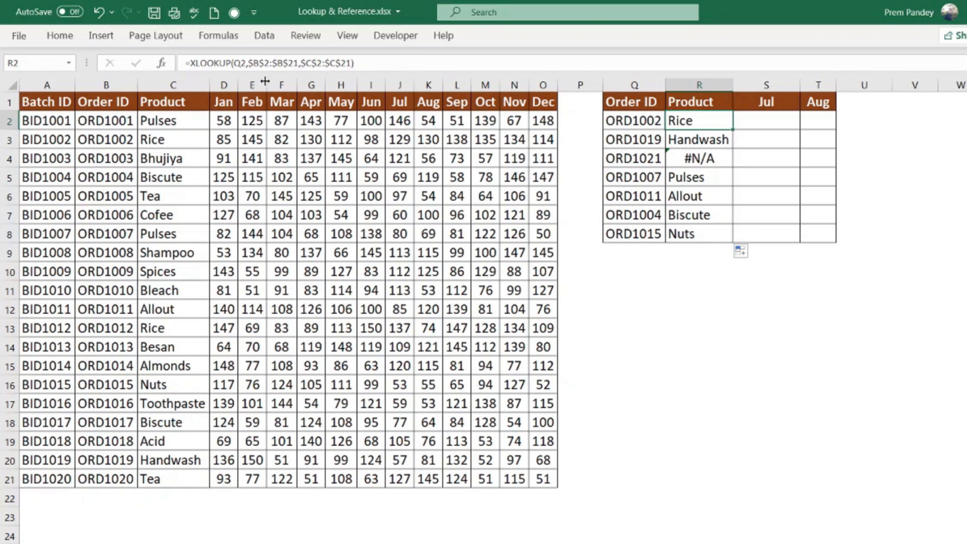
Replace the return array in R2's formula with a nested XLOOKUP that searches for R$1 in $A$1:$O$1
left_click(161, 64)
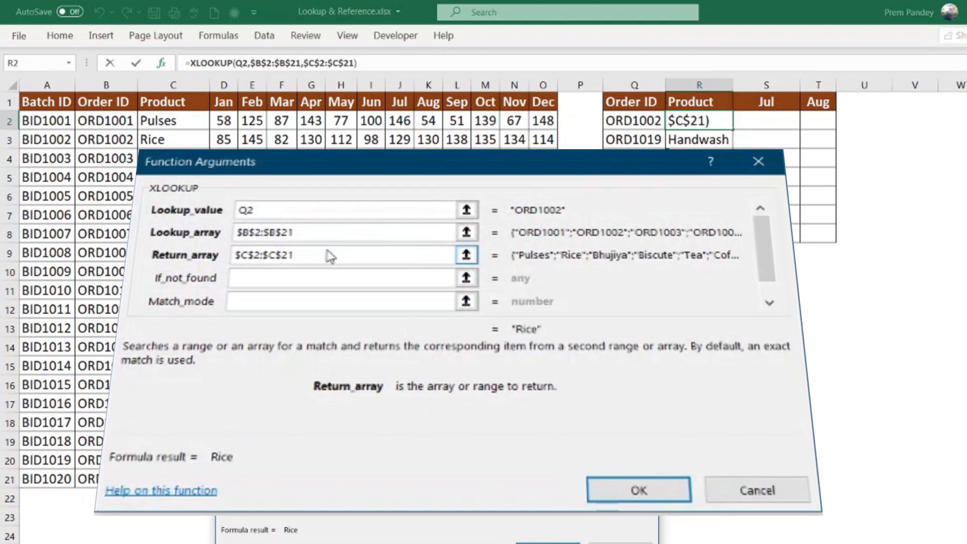
key("BackSpace")
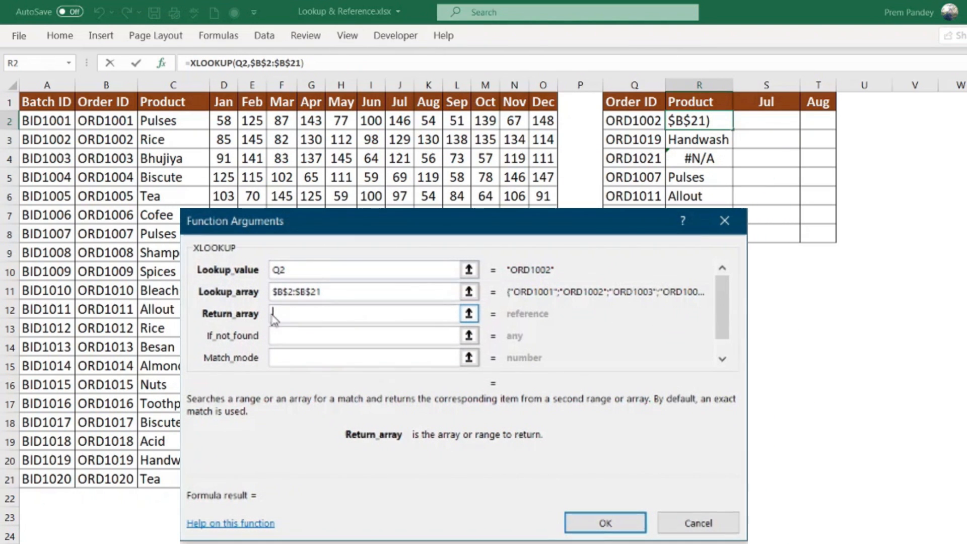
type("XLO")
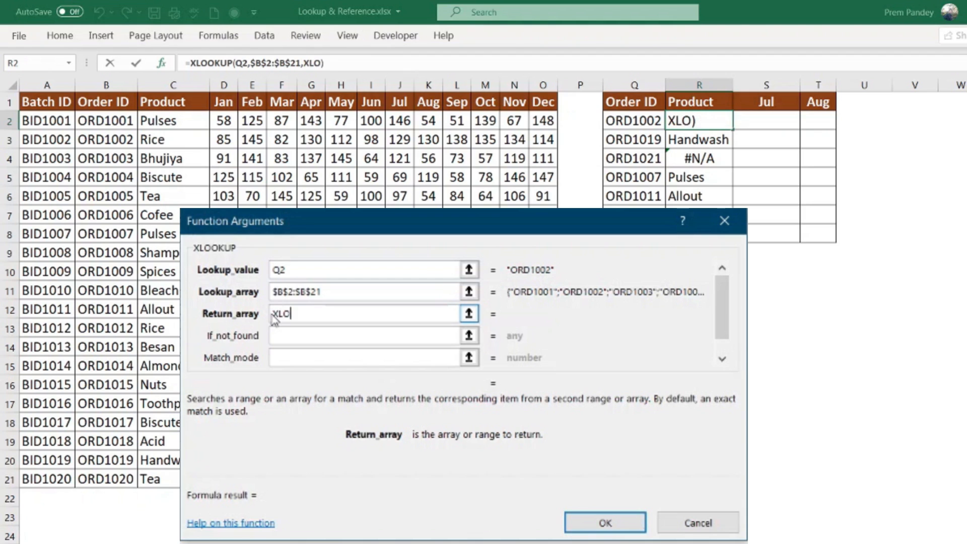
type("OKUP(")
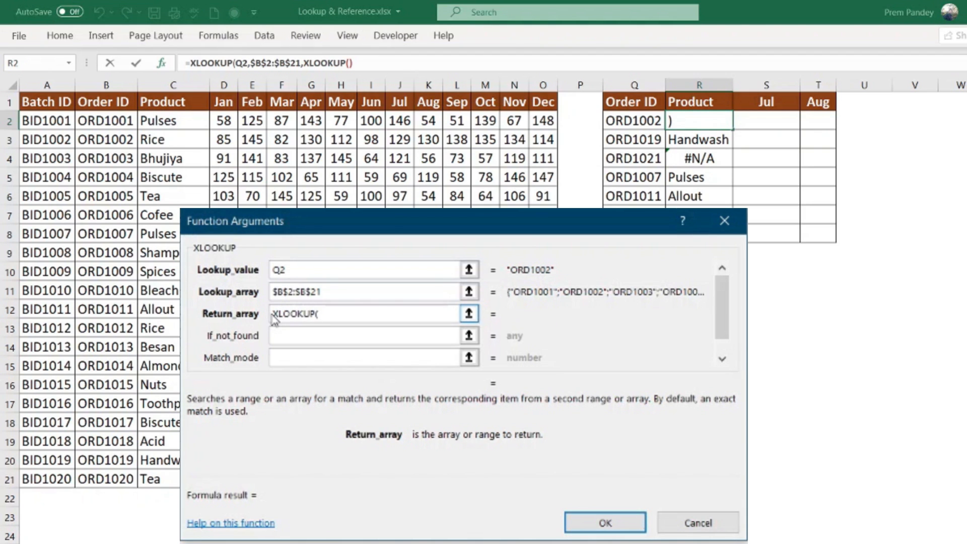
left_click(683, 101)
key("F4")
key("F4")
type(",")
left_click_drag(23, 102, 549, 102)
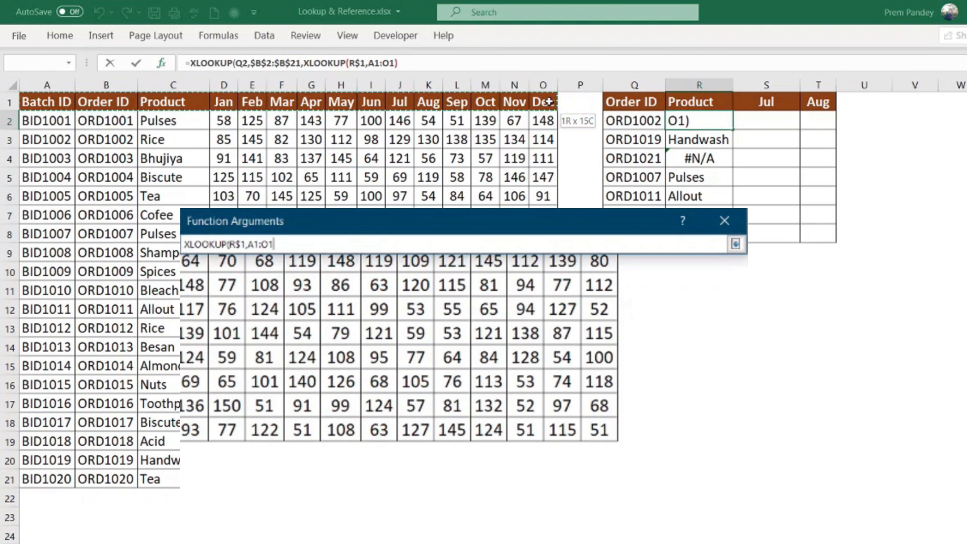
key("F4")
type(",")
Complete the nested XLOOKUP with return array $A$2:$O$21 and fill R2's formula down to R8
left_click_drag(69, 123, 597, 438)
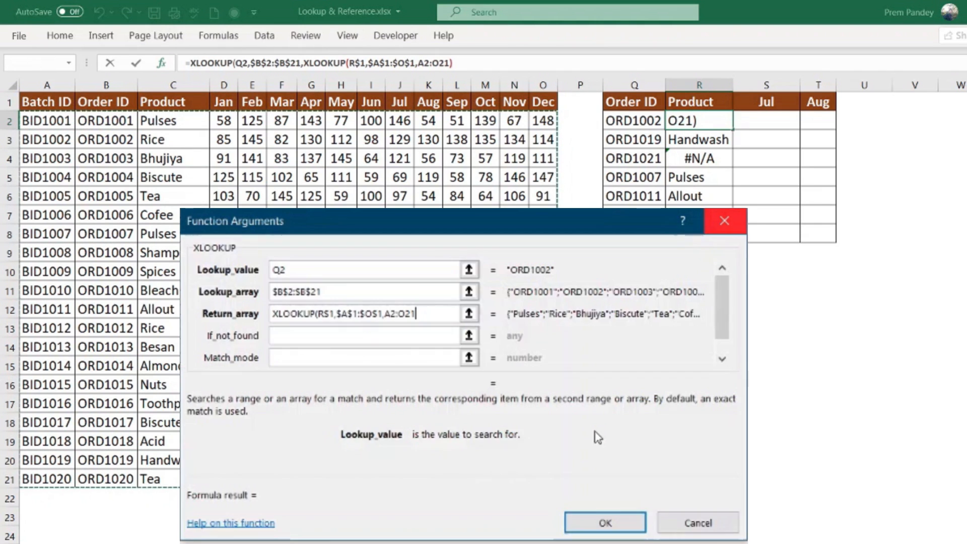
key("F4")
type("))")
key("Return")
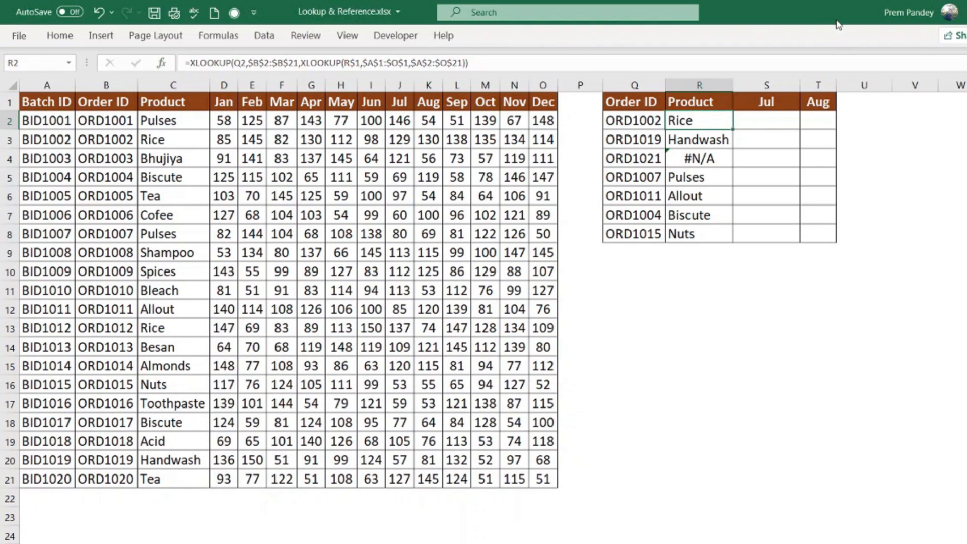
double_click(733, 130)
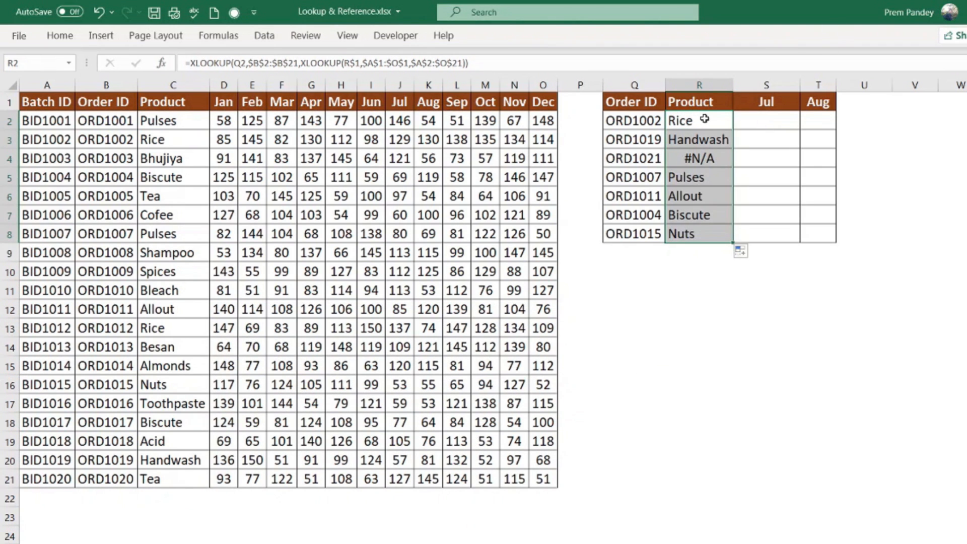
Copy the Jul header from S1 into R1 to test the nested XLOOKUP
left_click(690, 100)
left_click(784, 111)
key("ctrl+c")
key("Left")
key("ctrl+v")
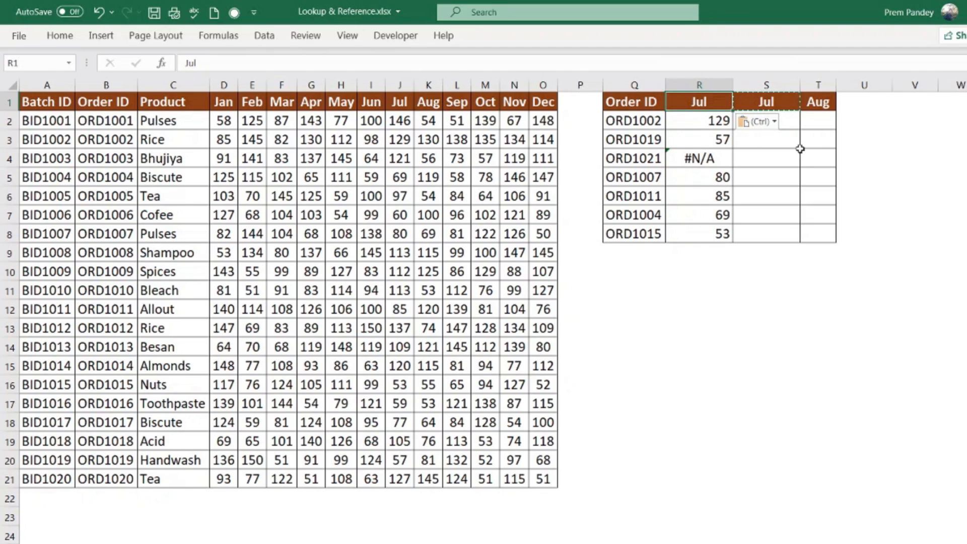
Copy the Aug header from T1 into R1 so the column looks up August values
left_click(816, 106)
key("ctrl+c")
key("Left")
key("Left")
key("ctrl+v")
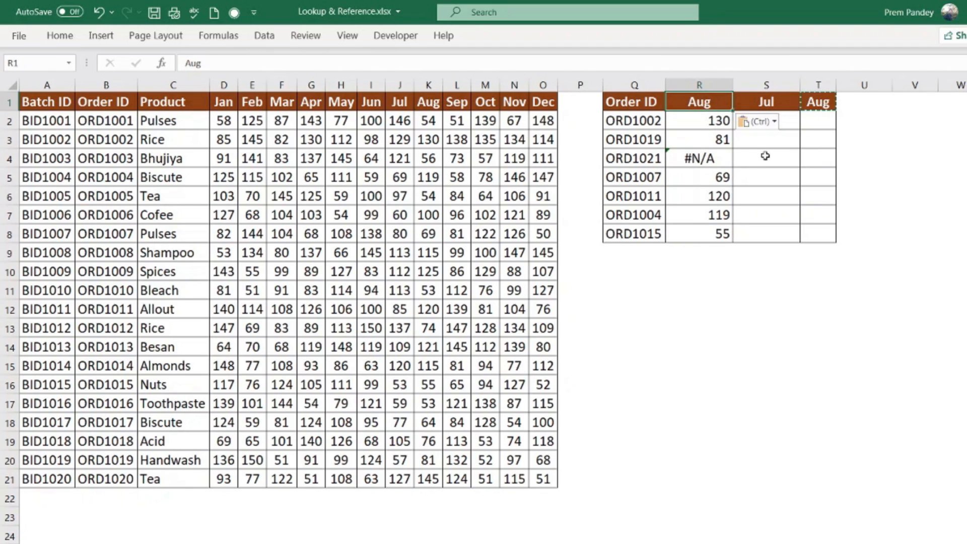
Copy the Batch ID header from A1 into R1 so the column looks up batch IDs
left_click(38, 105)
key("ctrl+c")
left_click(702, 104)
key("ctrl+v")
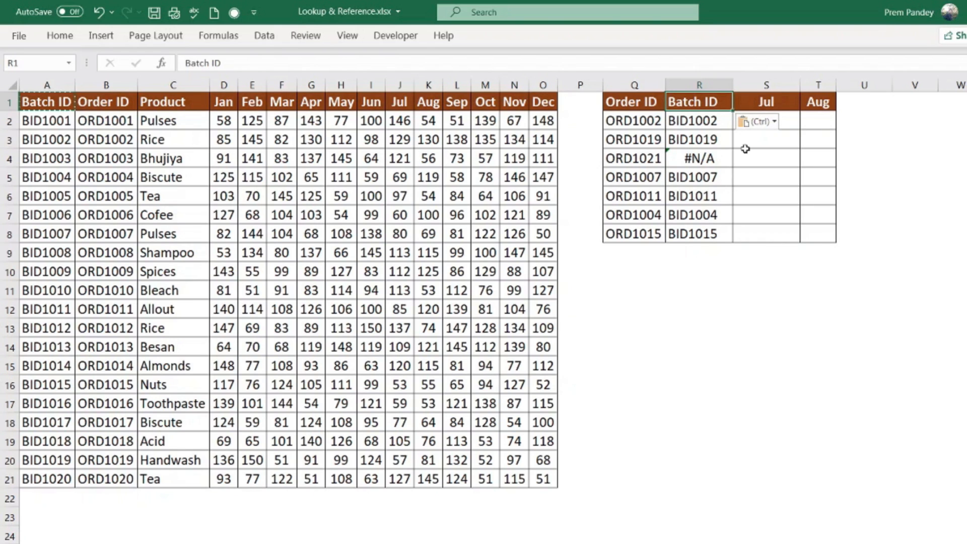
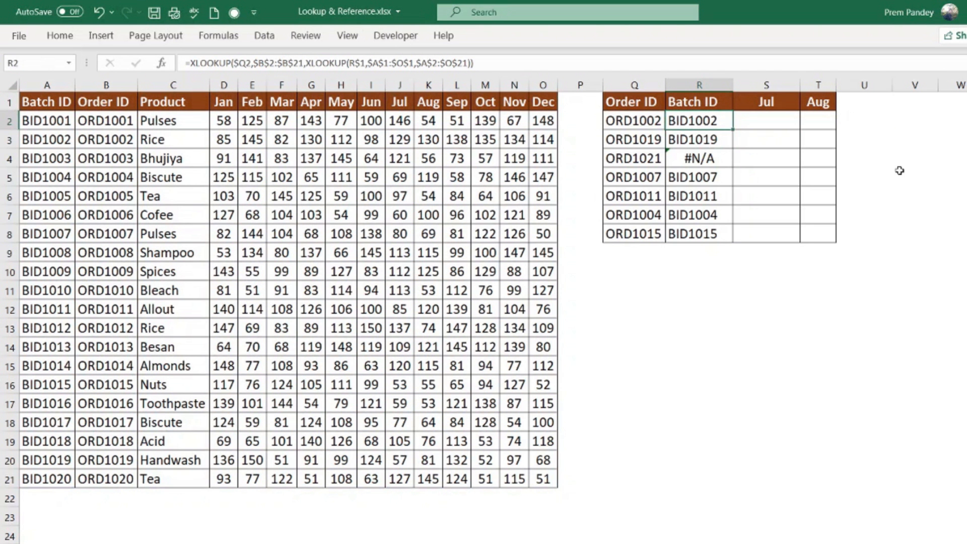
Copy the nested XLOOKUP formulas in R2:R8 across the Jul and Aug columns through T8
key("ctrl+shift+Down")
key("ctrl+c")
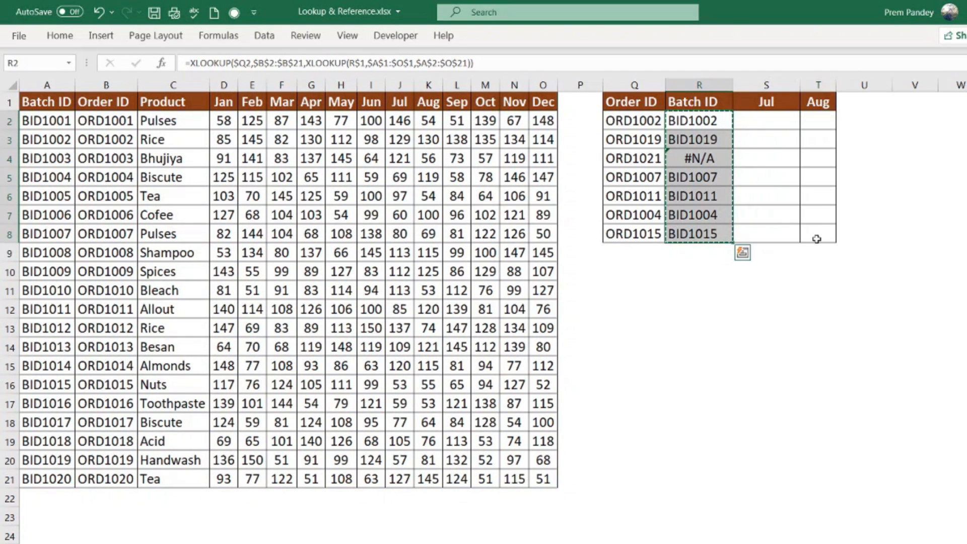
left_click(816, 238, "shift")
key("ctrl+v")
Autofit the widths of columns R to T and save the workbook
key("ctrl+space")
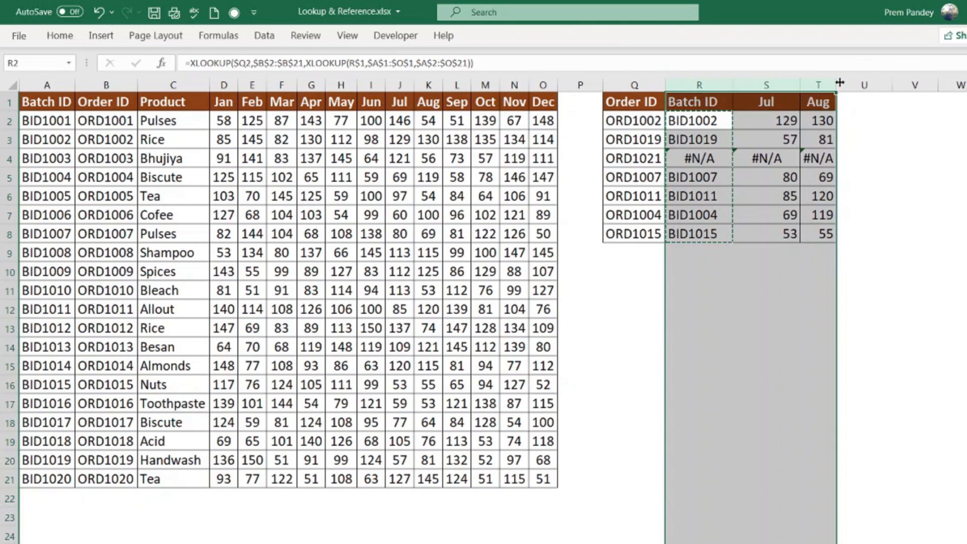
double_click(840, 84)
left_click(821, 196)
key("ctrl+s")
On the next worksheet, start a FILTER formula in I2 with the data range A2:G181 as its array
key("ctrl+Page_Down")
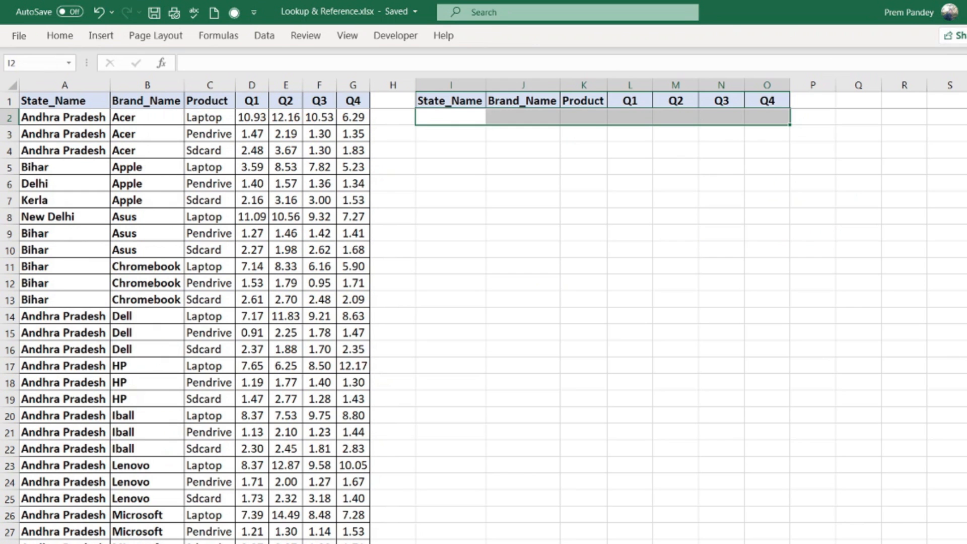
left_click(204, 217)
left_click_drag(64, 85, 352, 85)
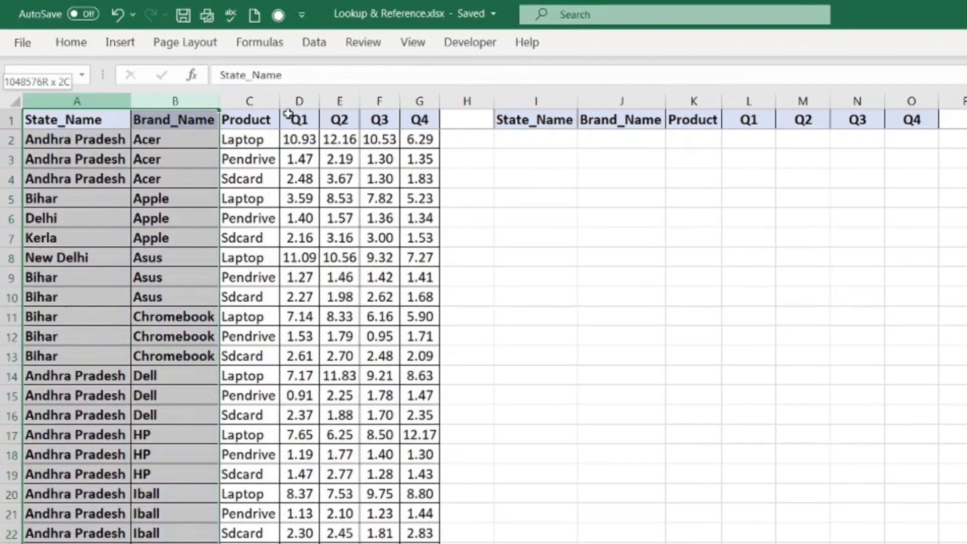
left_click(58, 122)
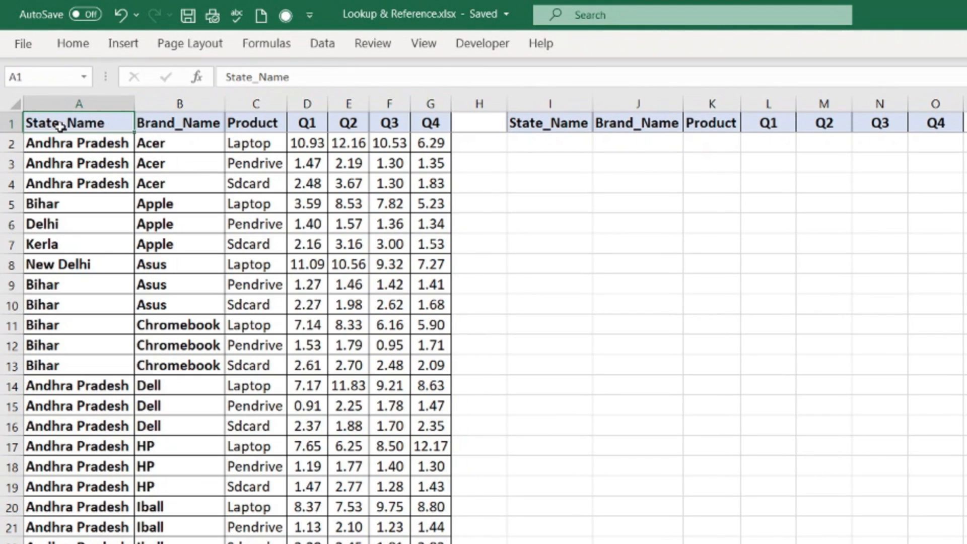
left_click(60, 204)
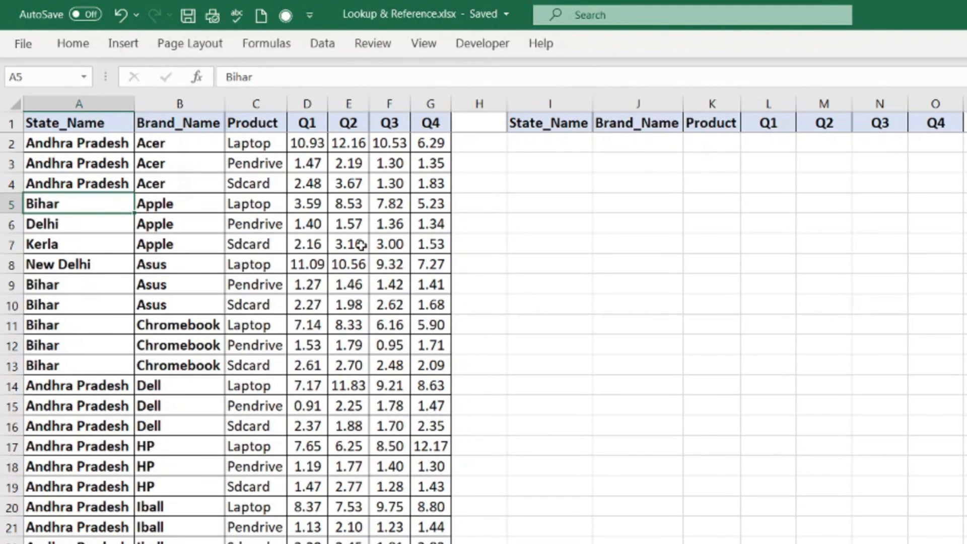
left_click(564, 139)
type("=FIL")
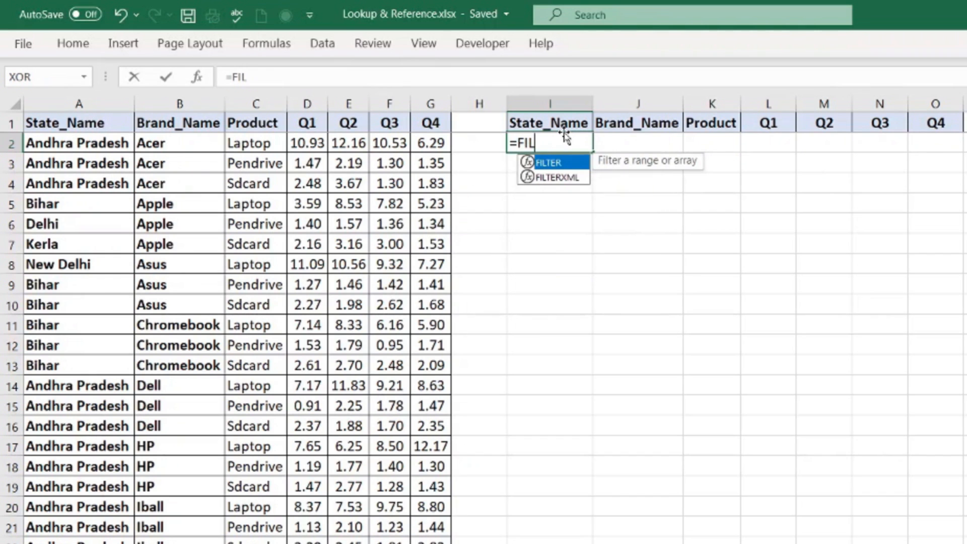
key("Tab")
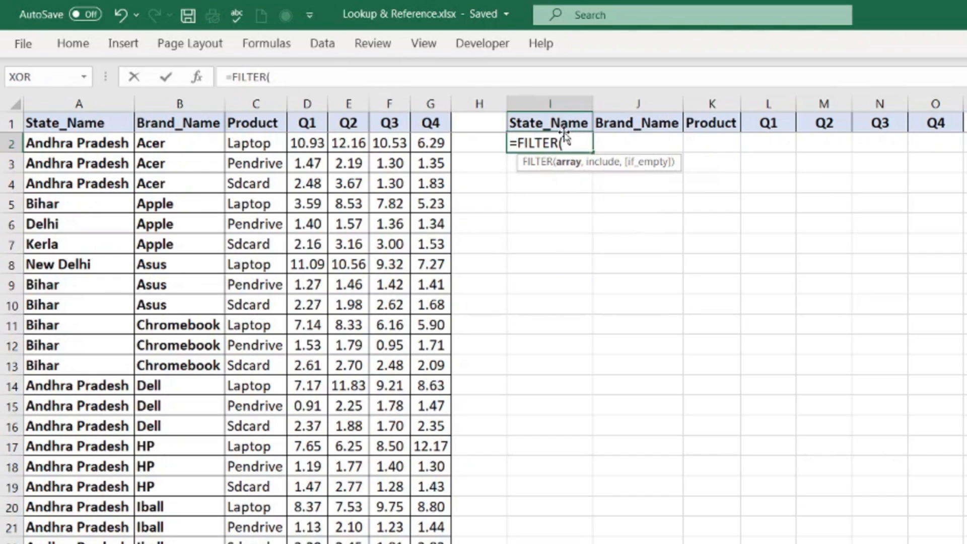
left_click(106, 144)
key("ctrl+shift+Right")
key("ctrl+shift+Down")
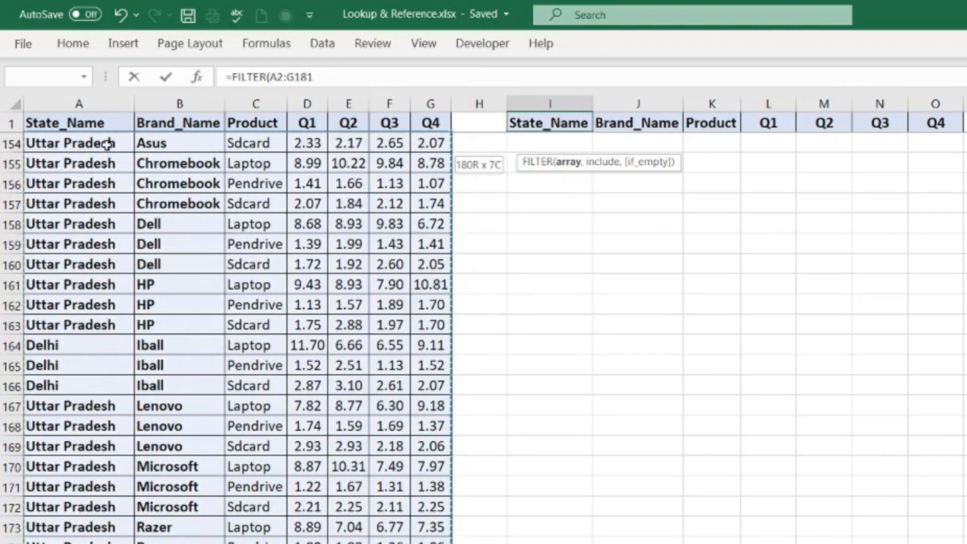
type(",")
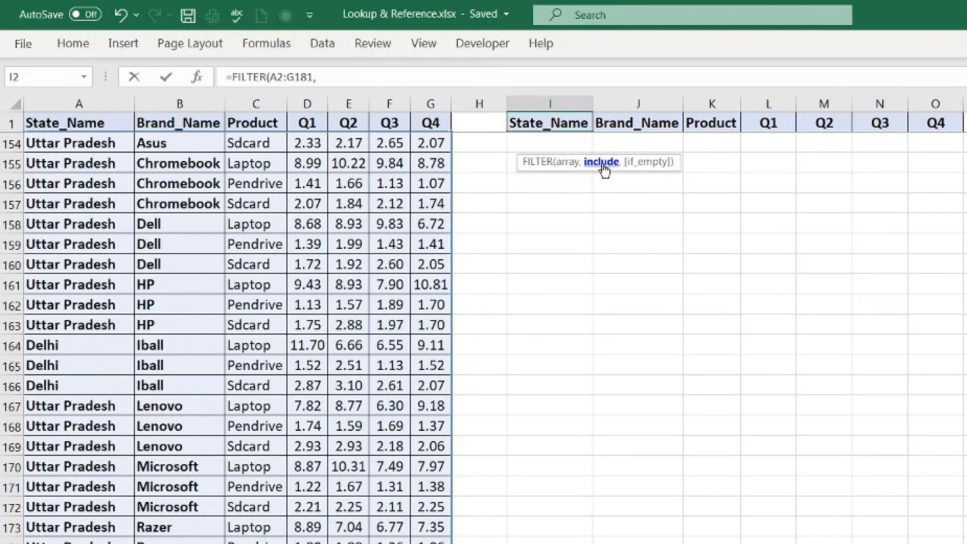
Complete the FILTER formula with the include condition A2:A181="Bihar"
left_click(103, 158)
key("ctrl+Up")
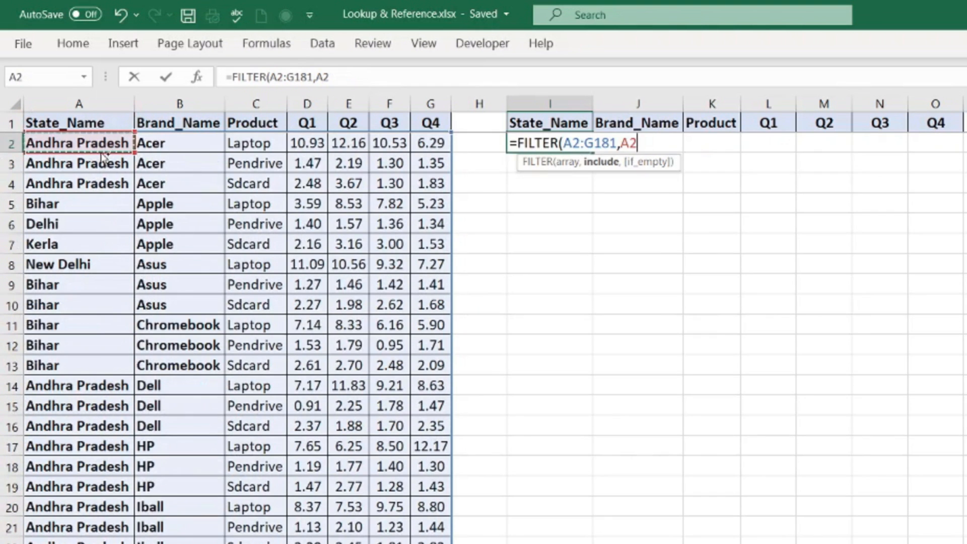
key("ctrl+shift+Down")
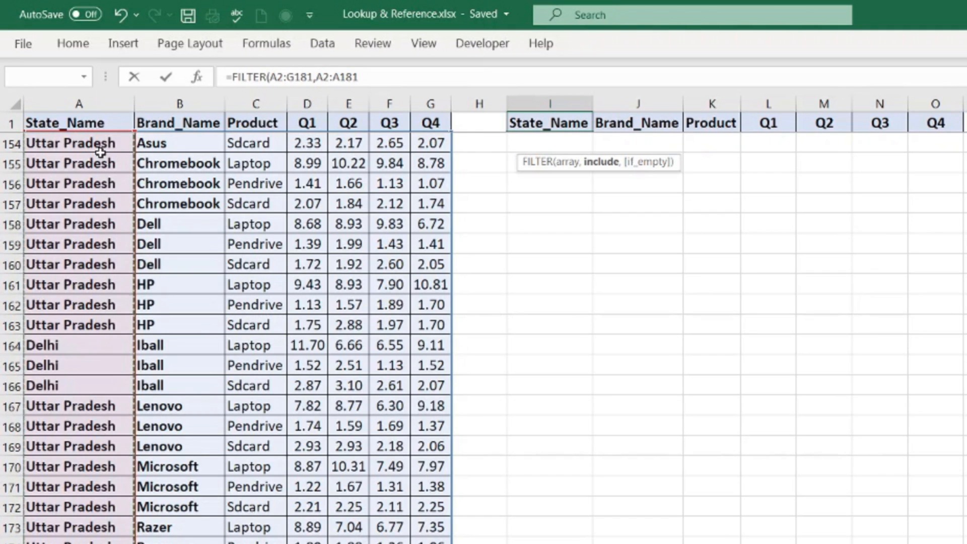
type("=")
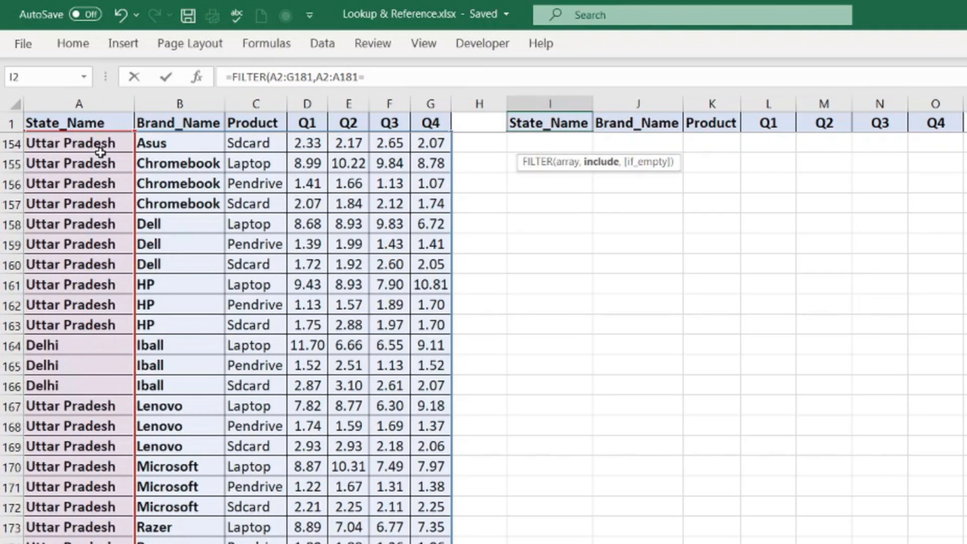
type("\"bIHAR\")")
key("Return")
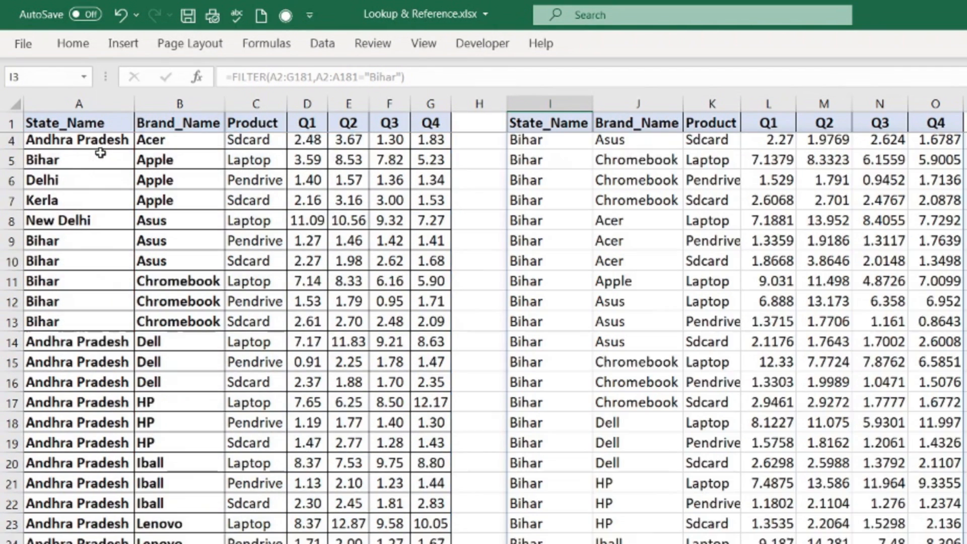
Examine the FILTER formula in I2 and the spilled cells of row 2 through the Q4 column
key("Up")
key("Up")
key("Down")
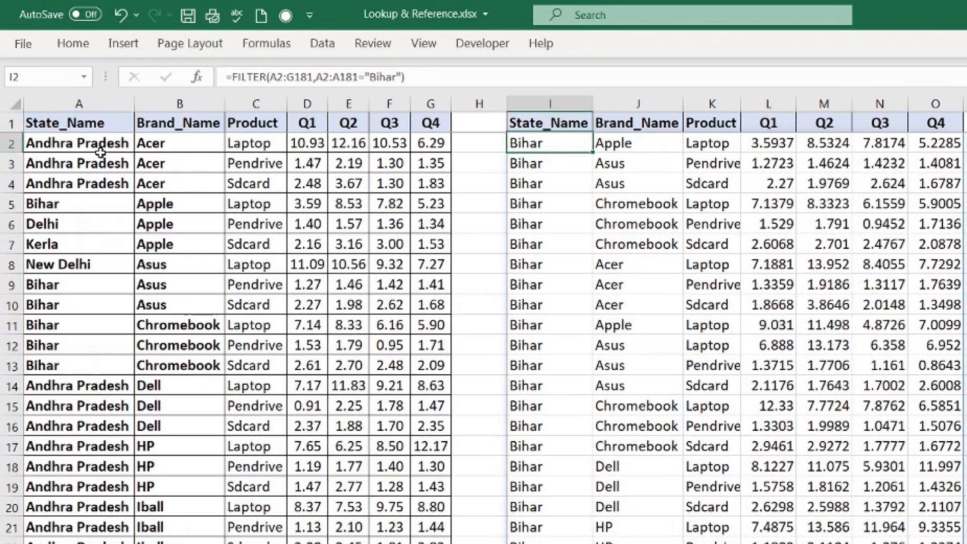
key("Right")
key("Right")
key("Right")
key("Right")
key("Right")
key("Right")
key("Left")
key("Left")
key("Left")
key("Left")
key("Left")
key("Left")
left_click_drag(779, 145, 914, 143)
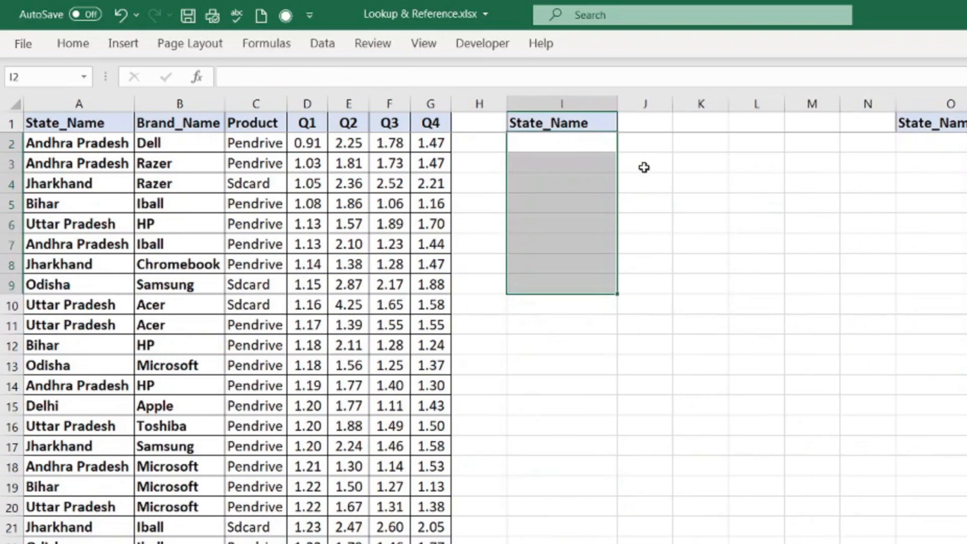
Enter a UNIQUE formula in I2 that lists the distinct state names from A2:A181
left_click(80, 103)
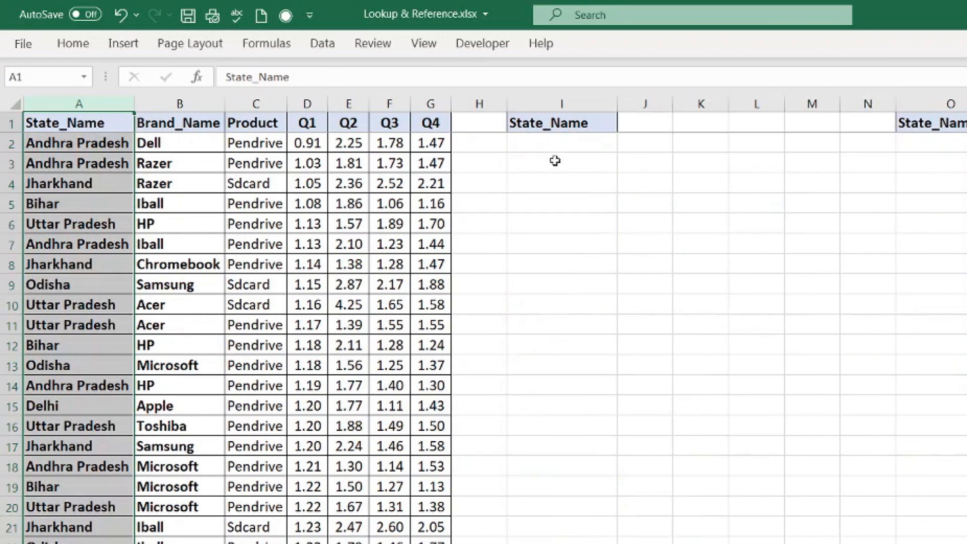
left_click(568, 147)
key("ctrl+shift+Down")
left_click(568, 147)
type("=uni")
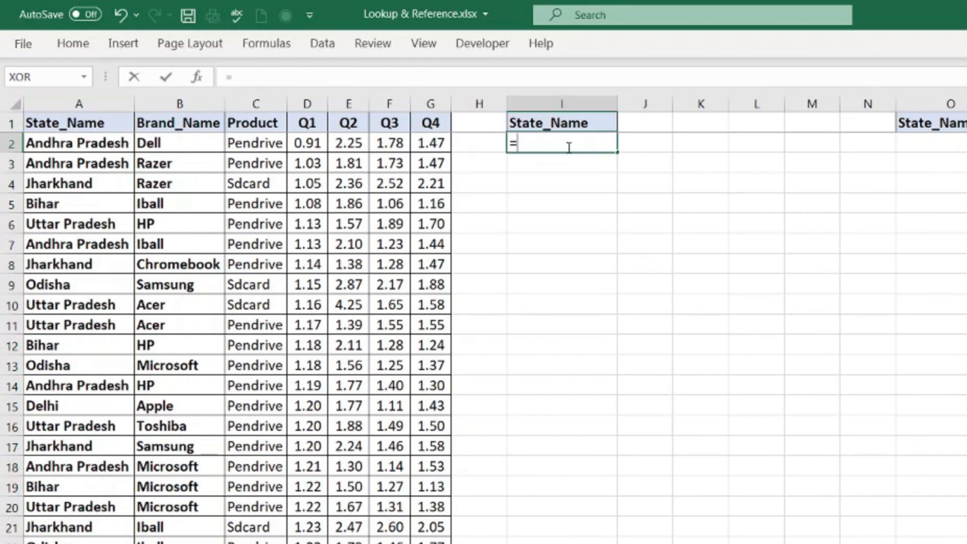
key("Down")
key("Down")
key("Tab")
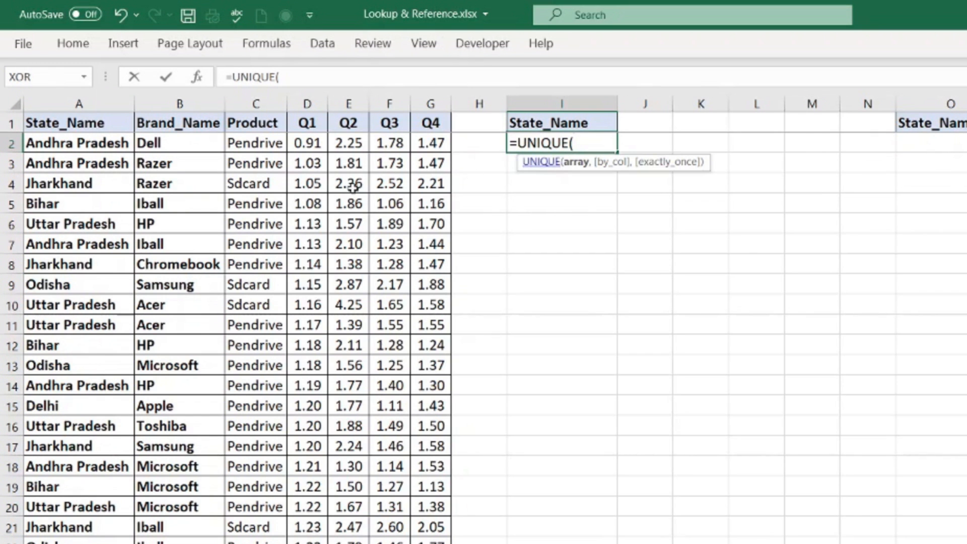
left_click(118, 122)
key("Right")
key("Left")
key("Down")
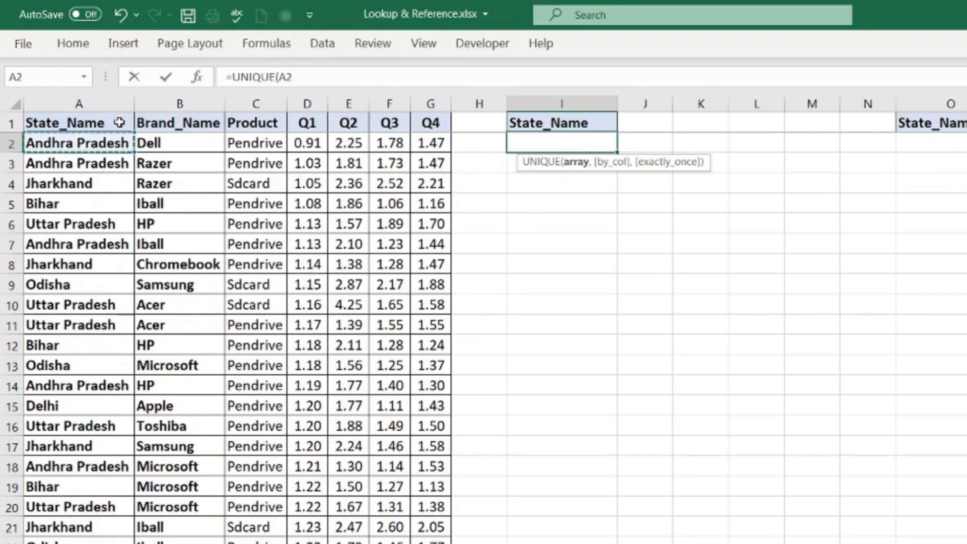
key("ctrl+shift+Down")
key("ctrl+Return")
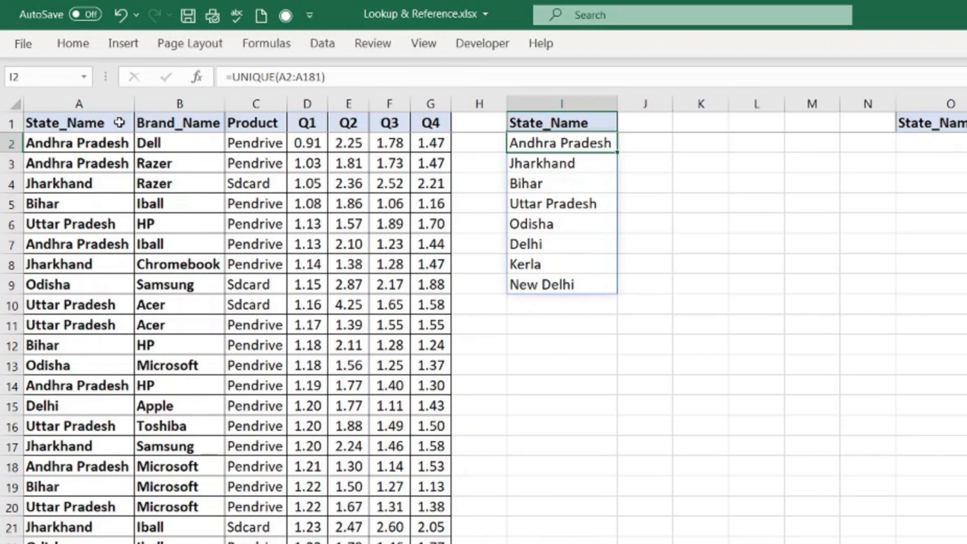
Enter a SORT formula in K2 on the range I2:I14 and autofit column K
left_click(690, 137)
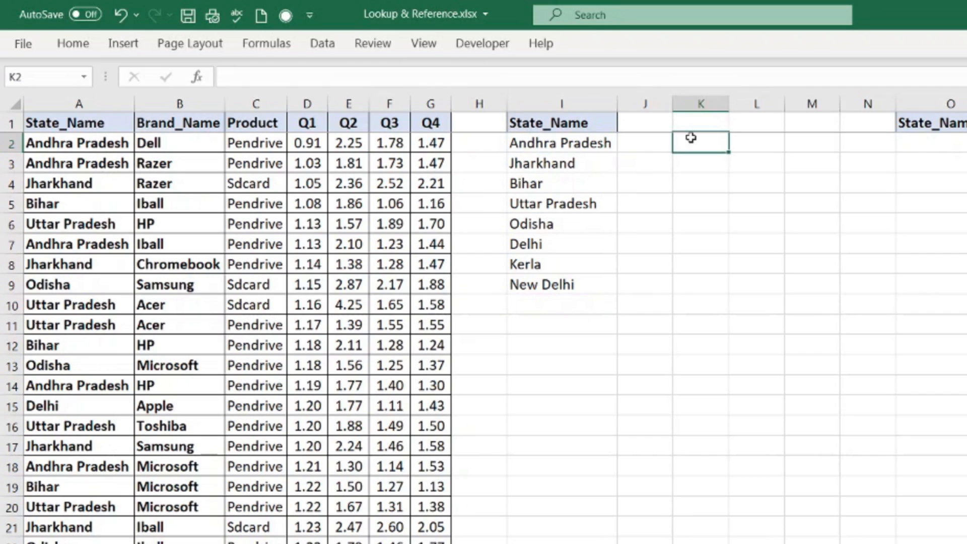
type("=sort")
key("Tab")
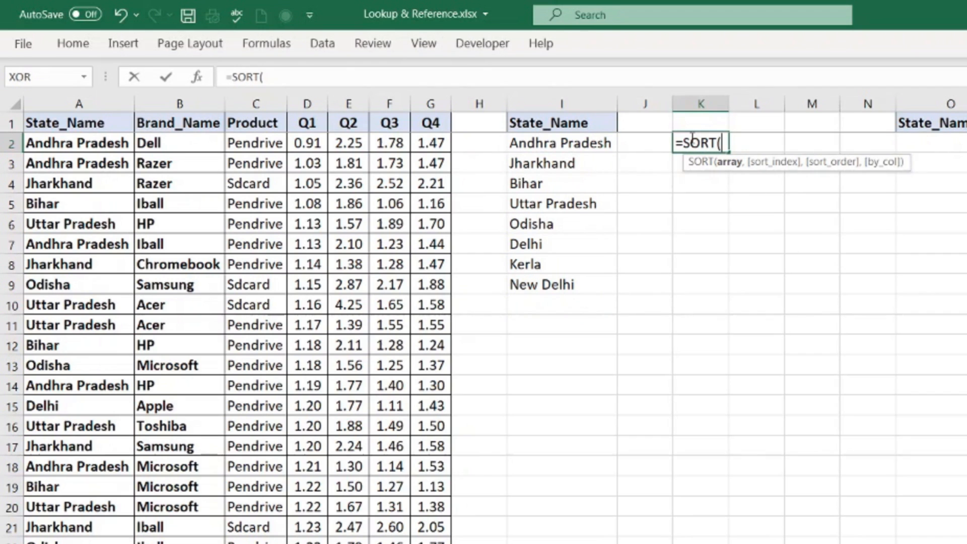
left_click_drag(557, 143, 556, 388)
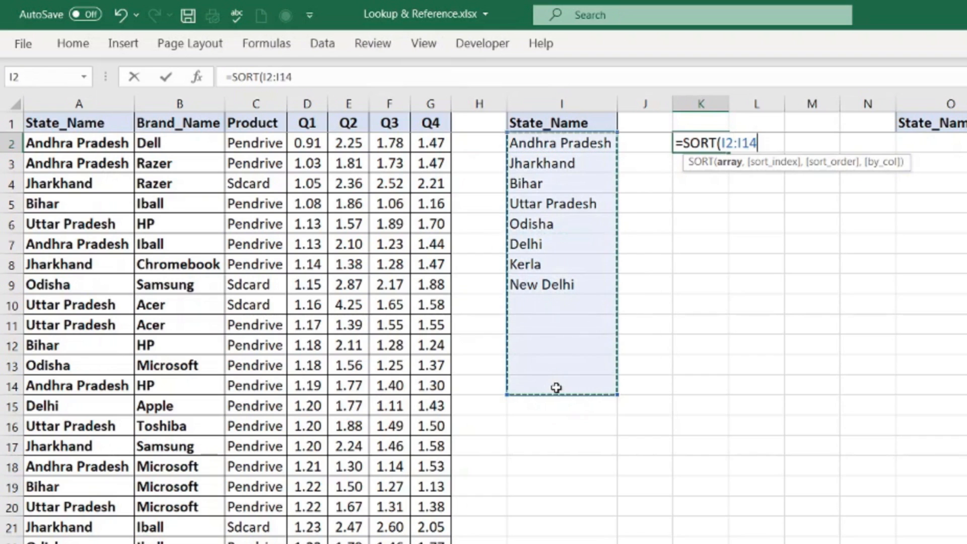
key("Return")
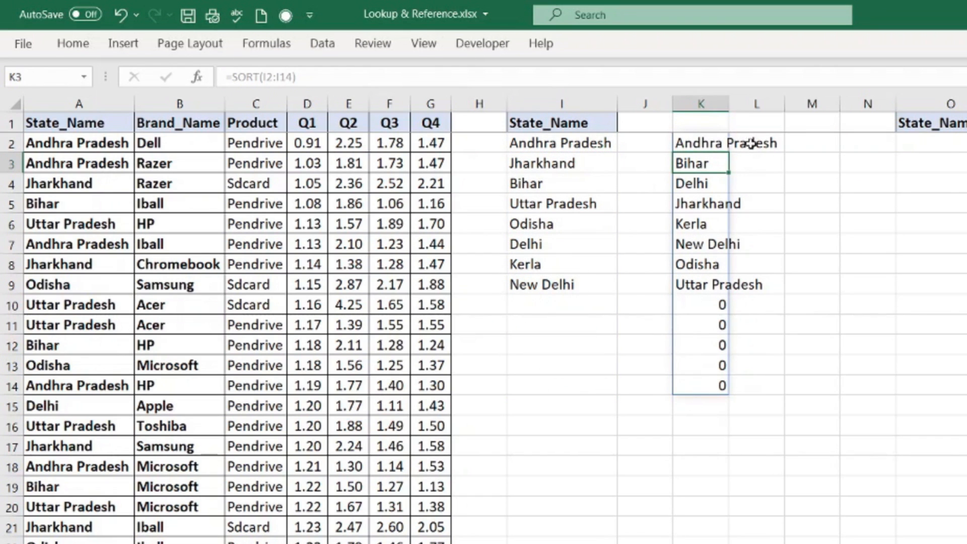
double_click(729, 103)
left_click(730, 143)
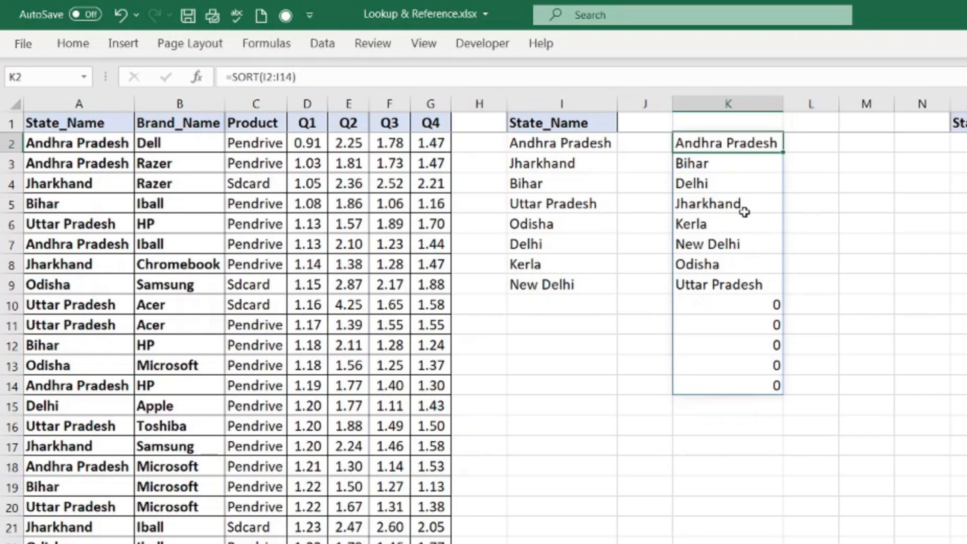
Replace the array in K2's SORT formula with the spill reference I2# and check the sorted list
left_click_drag(564, 128, 554, 291)
left_click(724, 143)
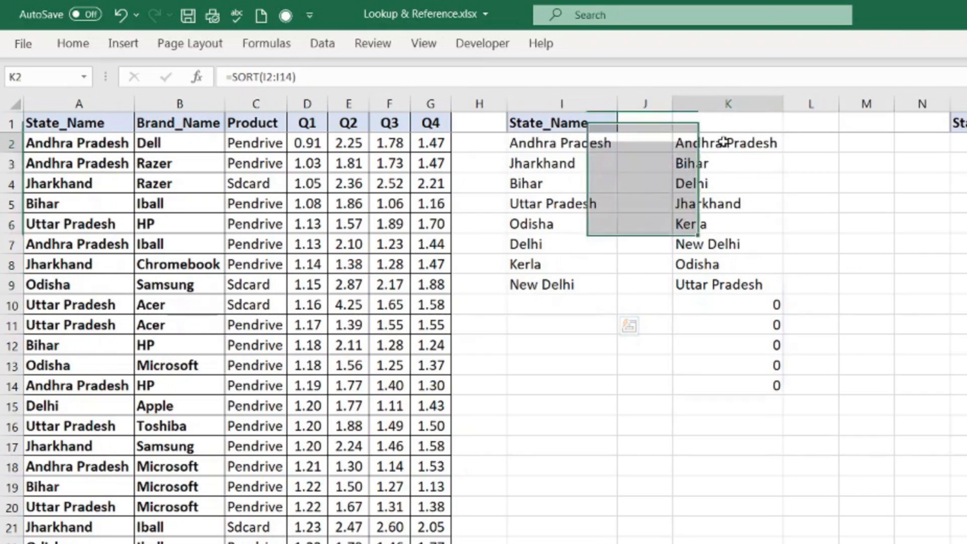
key("F2")
left_click_drag(738, 143, 760, 142)
key("BackSpace")
type("$")
key("BackSpace")
type("#")
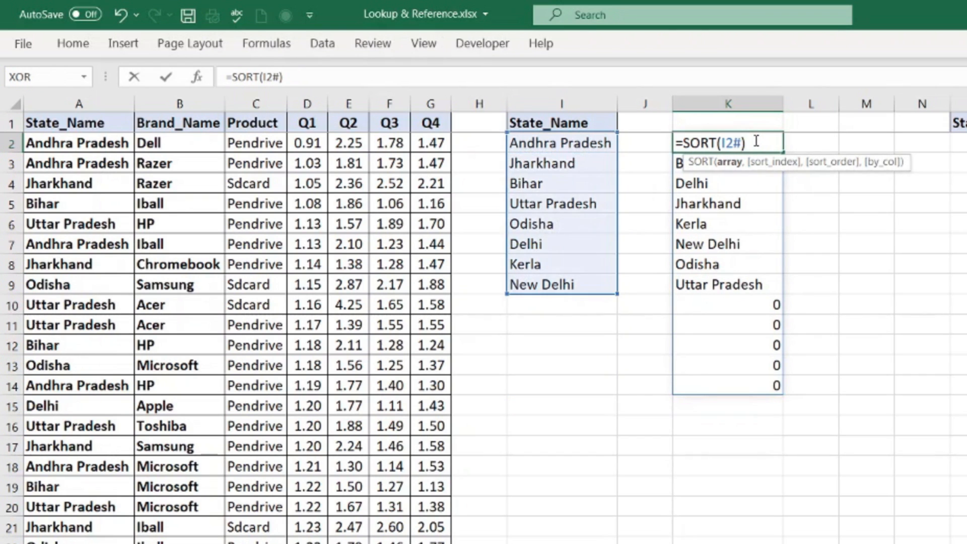
key("Return")
left_click_drag(754, 139, 741, 276)
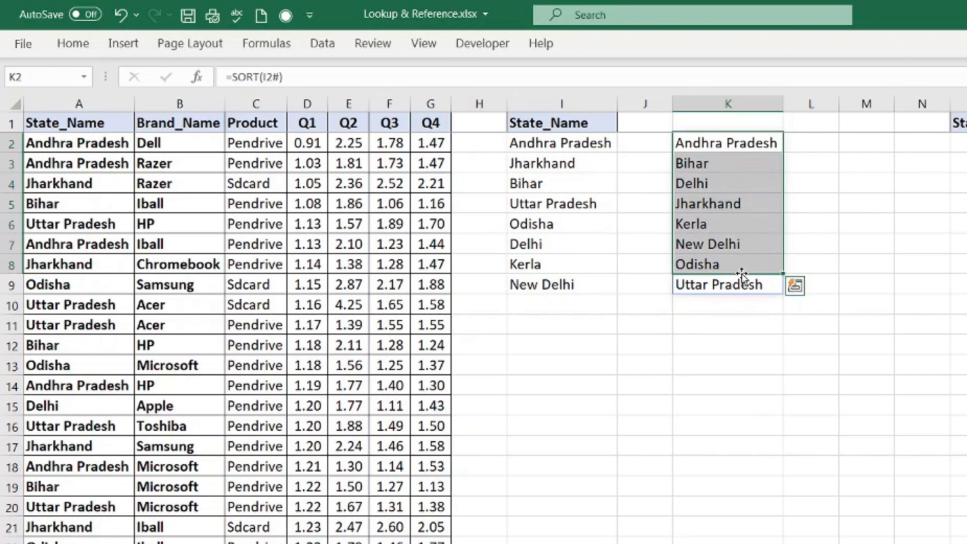
left_click(702, 143)
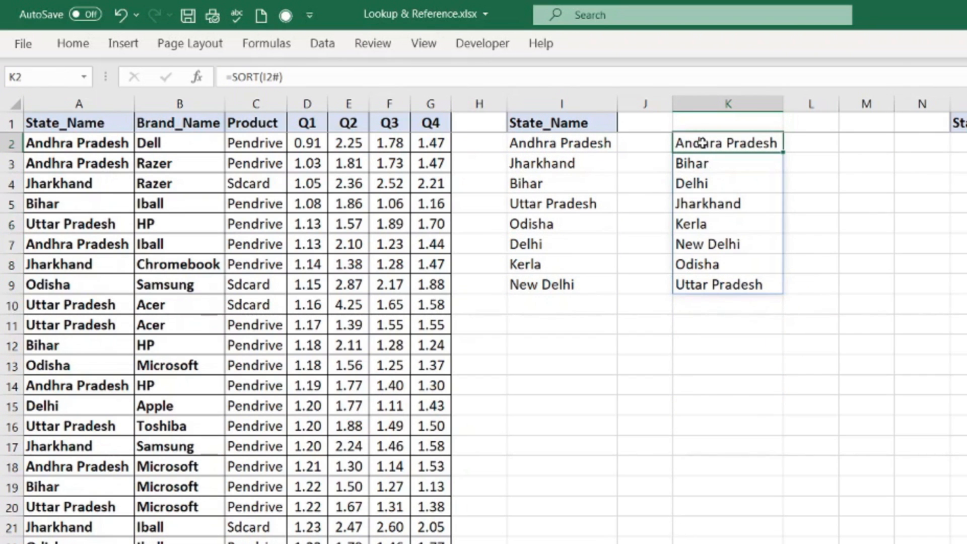
Change the state name in A5 to Asam and check the sorted and unique lists
left_click(104, 209)
type("Asam")
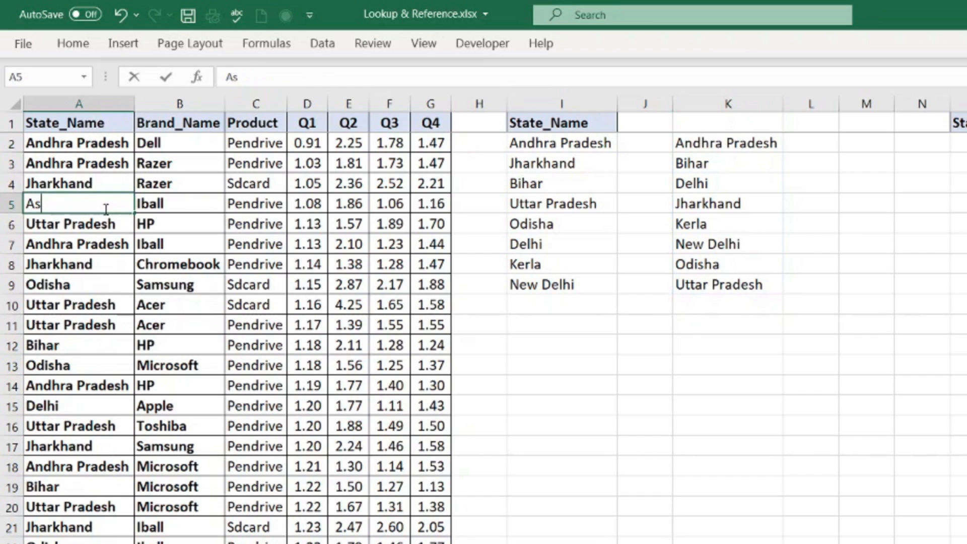
key("Return")
left_click_drag(704, 143, 725, 325)
left_click_drag(555, 141, 557, 312)
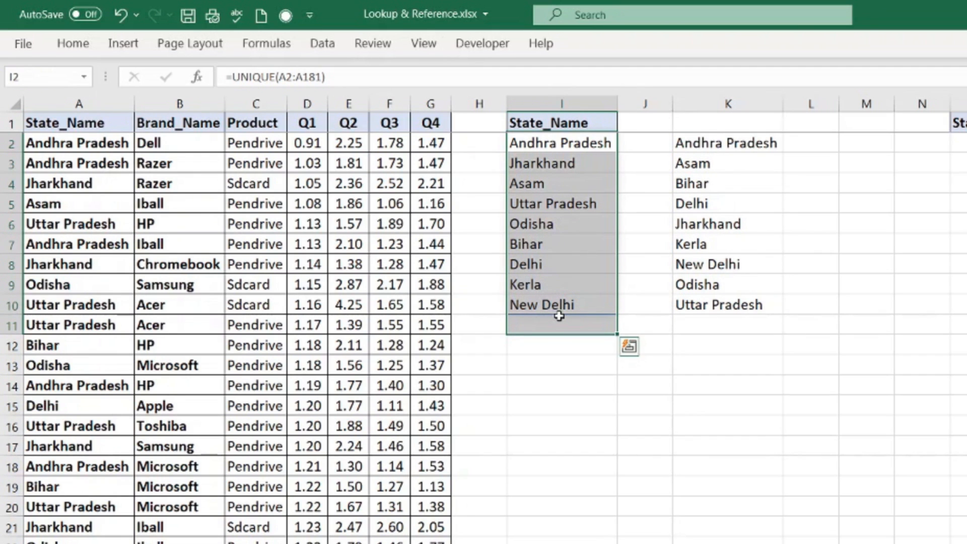
Wrap the UNIQUE formula in I2 in SORT so it reads =SORT(UNIQUE(A2:A181))
left_click(580, 143)
key("F2")
left_click(517, 144)
type("sort")
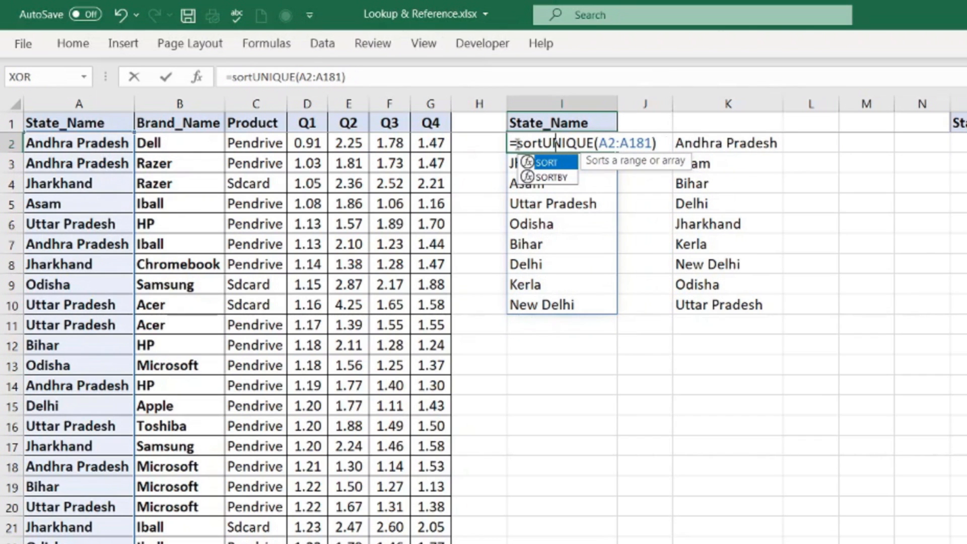
key("Tab")
key("Return")
key("Return")
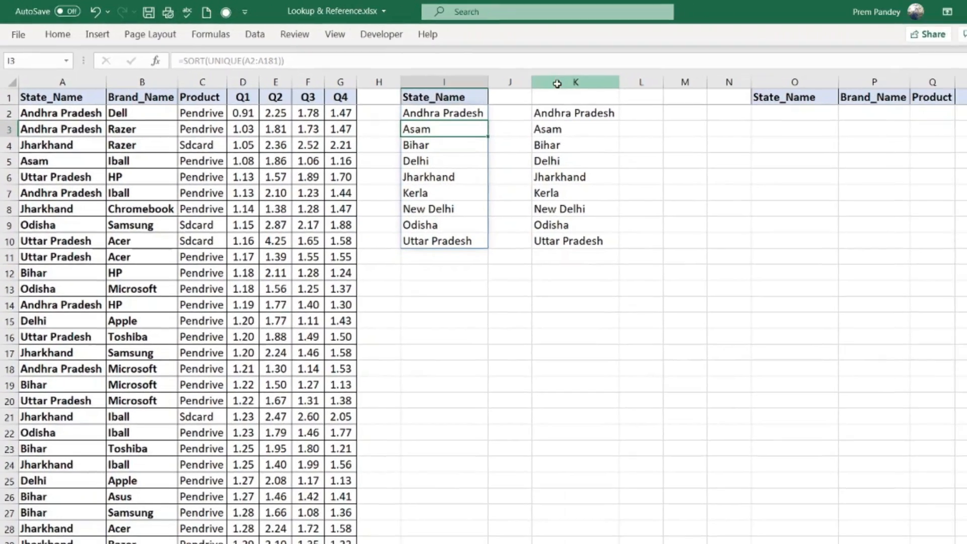
Delete columns K to M with the separate sorted list, plus the extra blank column before the State_Name output headers
left_click_drag(720, 102, 877, 105)
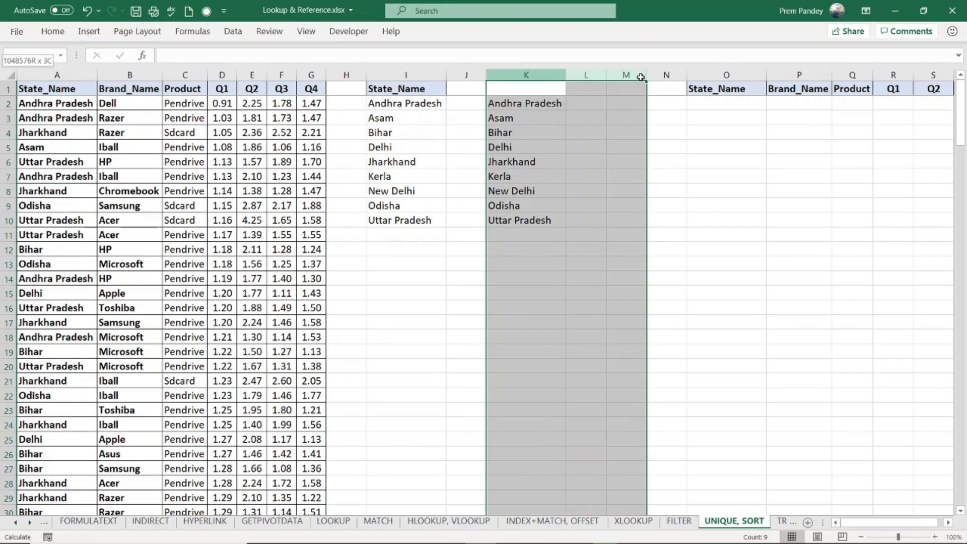
key("ctrl+minus")
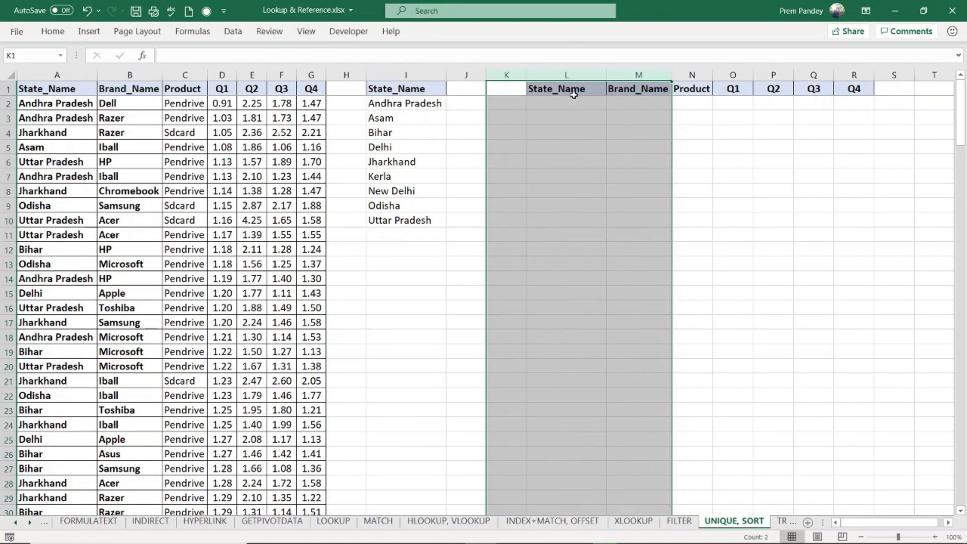
left_click(486, 75)
left_click(497, 75)
key("ctrl+minus")
left_click(529, 132)
left_click(533, 86)
left_click_drag(529, 104, 526, 172)
left_click(613, 129)
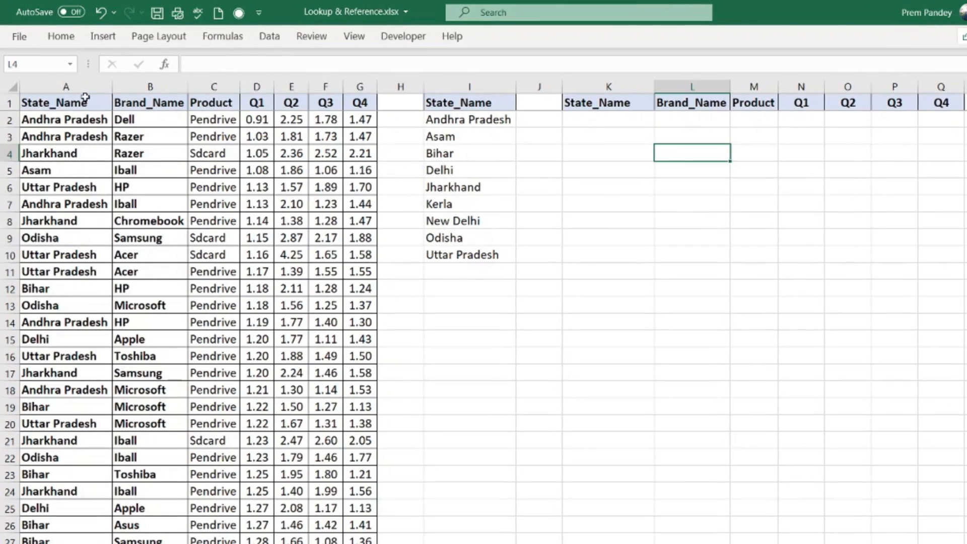
left_click(65, 86)
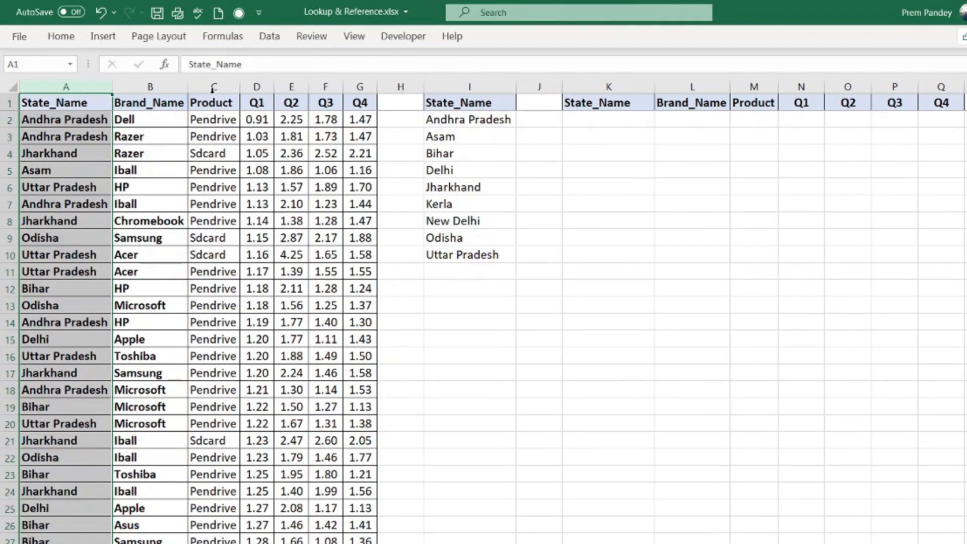
left_click_drag(99, 94, 216, 87)
left_click(360, 88)
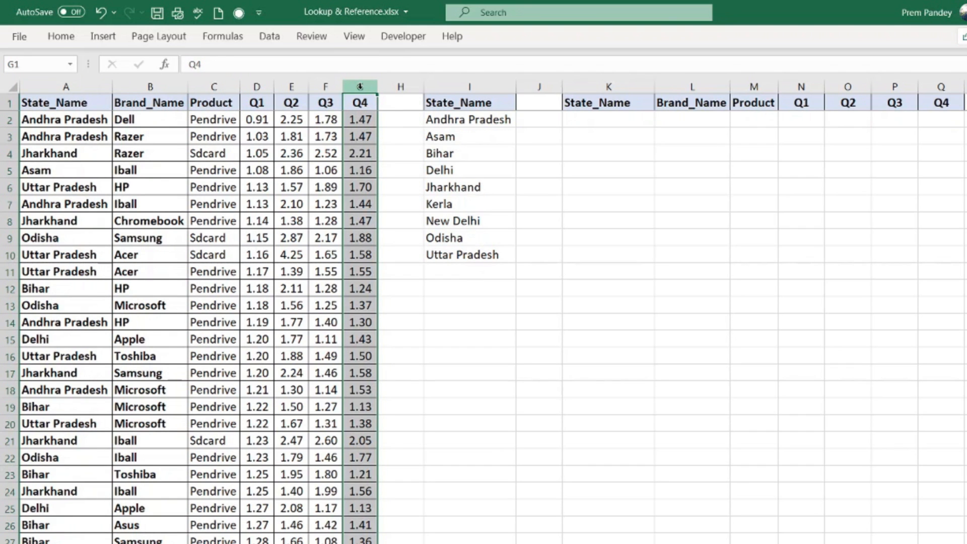
Start a SORTBY formula in K2 with A2:G181 as the array to sort
left_click(611, 103)
key("Return")
type("=sortb")
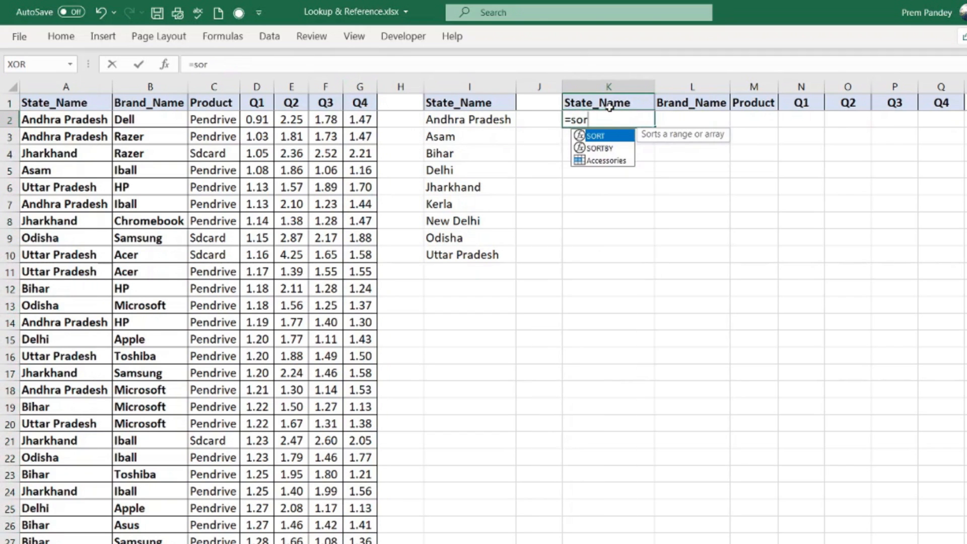
key("Tab")
left_click(57, 106)
key("Right")
key("Down")
key("Left")
key("ctrl+shift+Right")
key("ctrl+shift+Down")
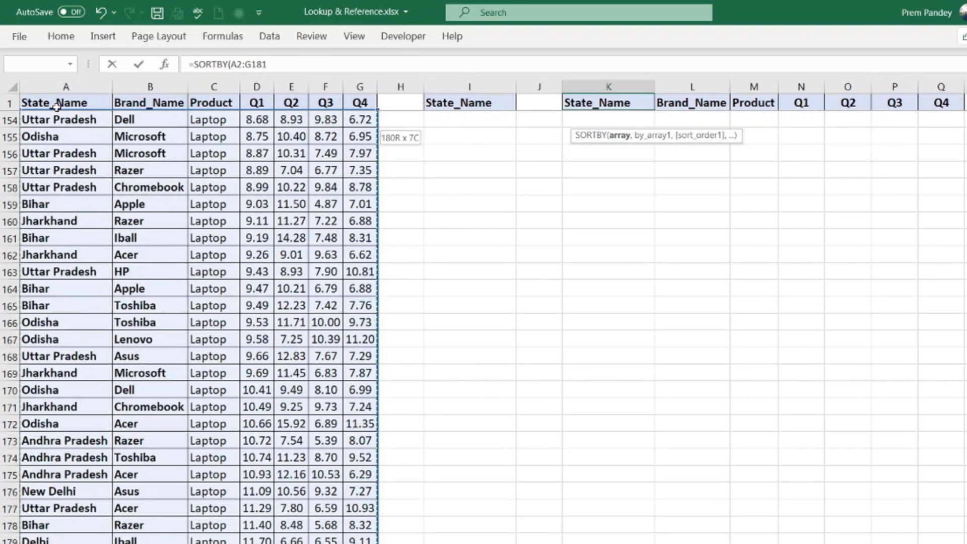
type(",")
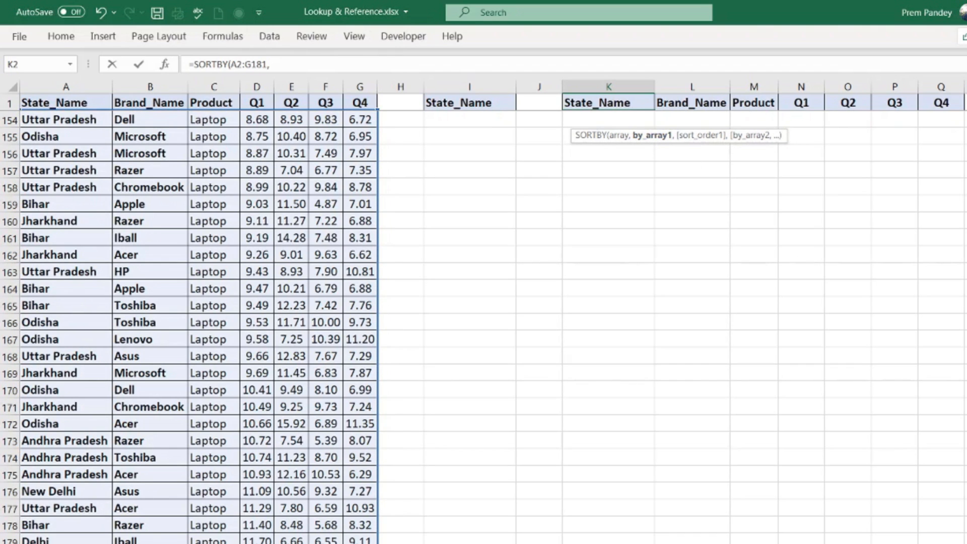
Set the first SORTBY key to the state names in $A$2:$A$181 with sort order 1 (Ascending)
key("ctrl+BackSpace")
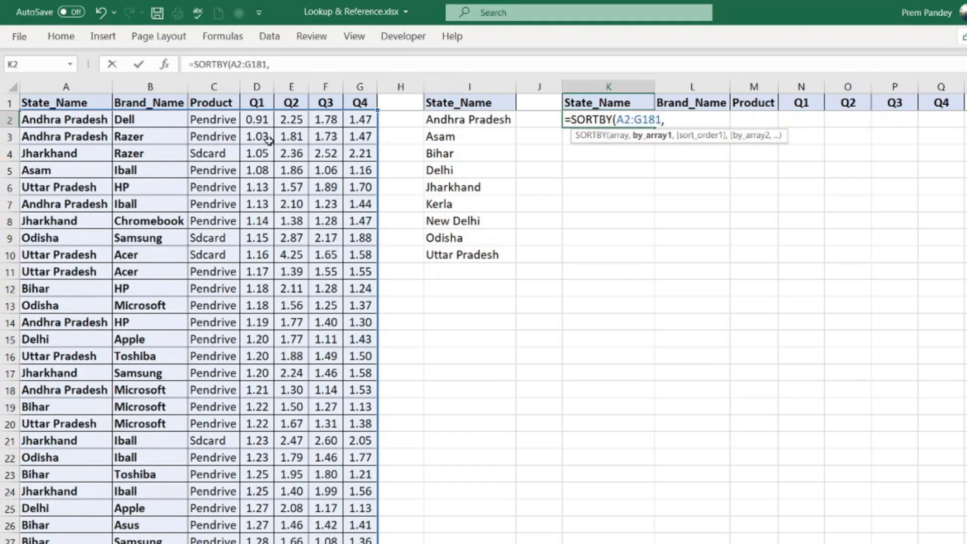
left_click(88, 126)
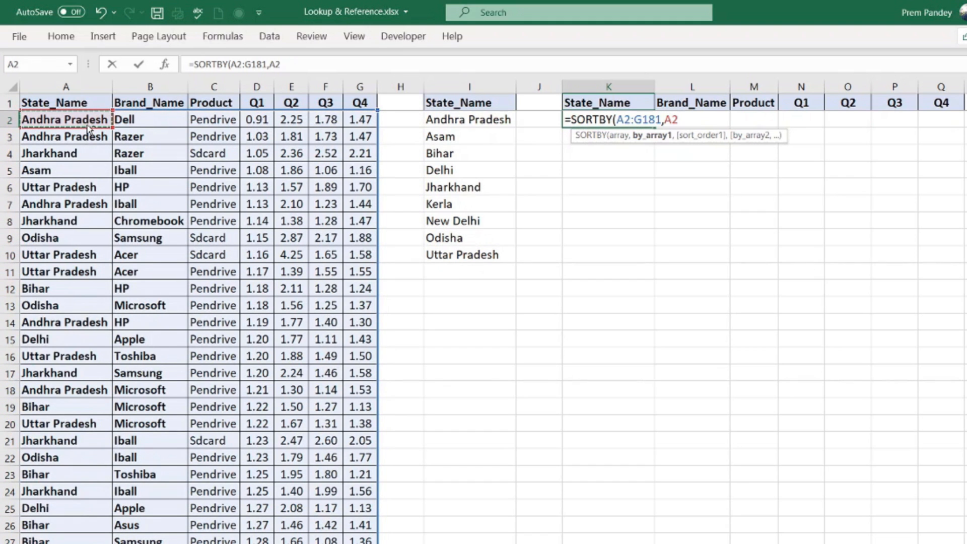
key("ctrl+shift+Down")
key("F4")
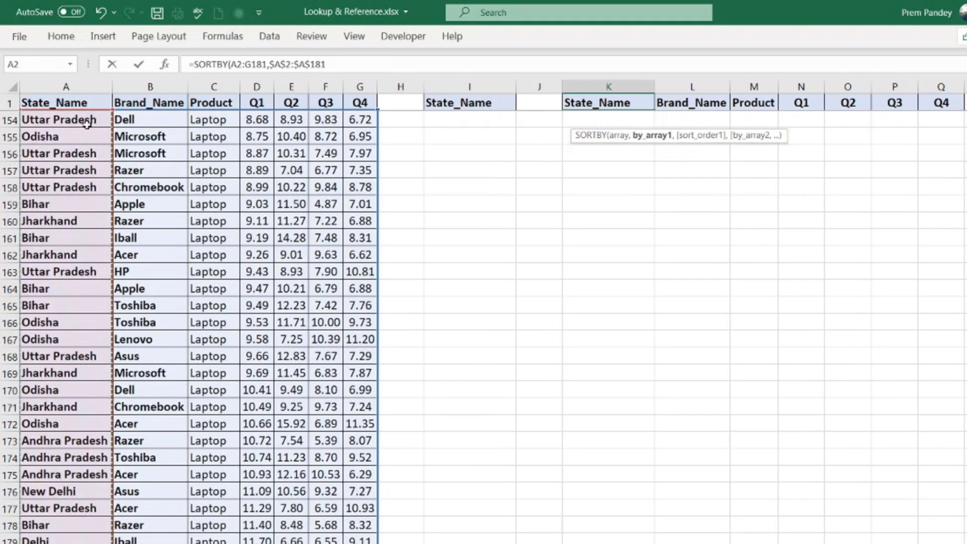
type(",")
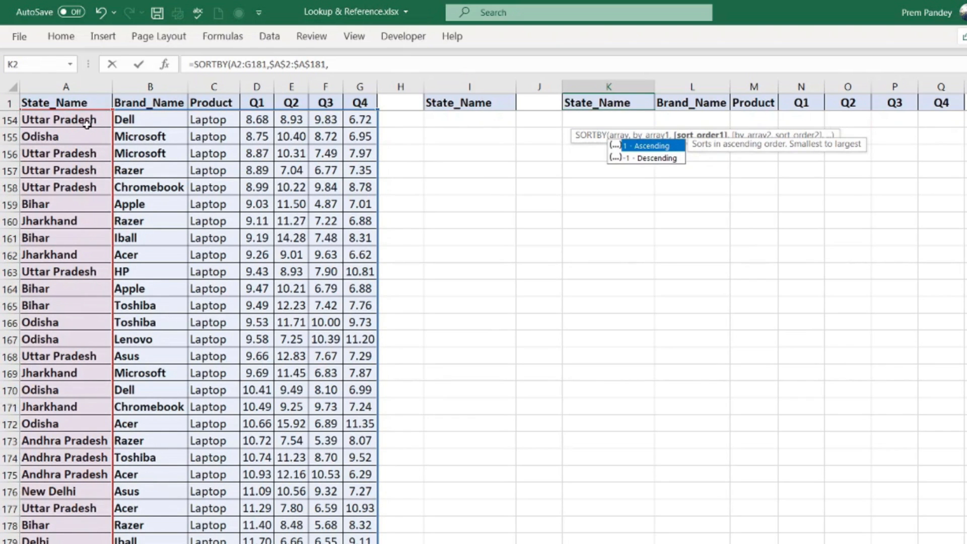
type("1,")
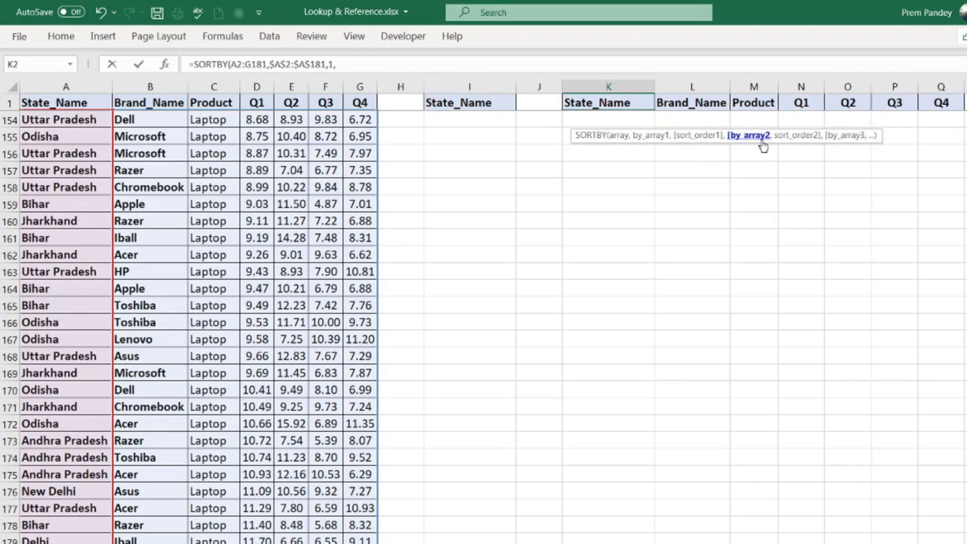
Add the Product column range C2:C181 as the second sort key with sort order 1
left_click(209, 105)
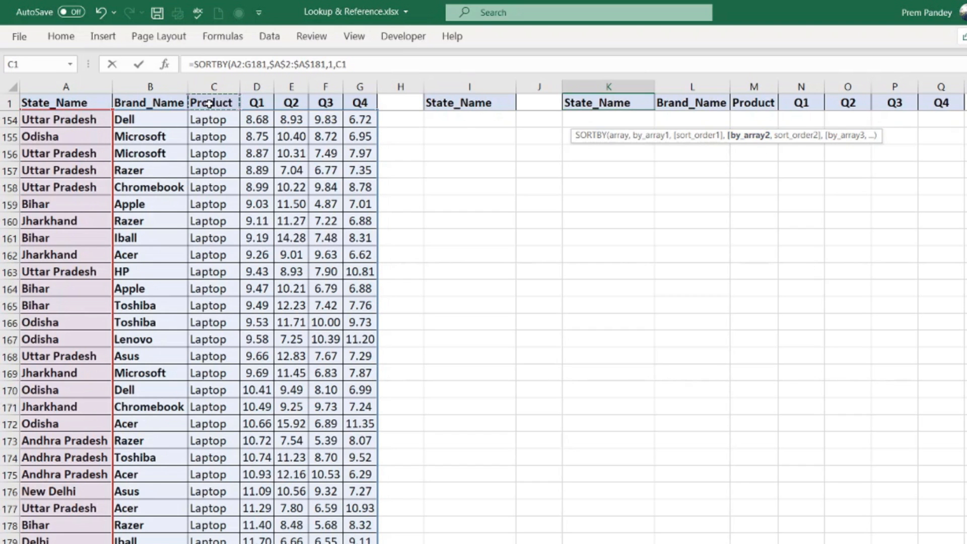
key("Down")
key("ctrl+shift+Down")
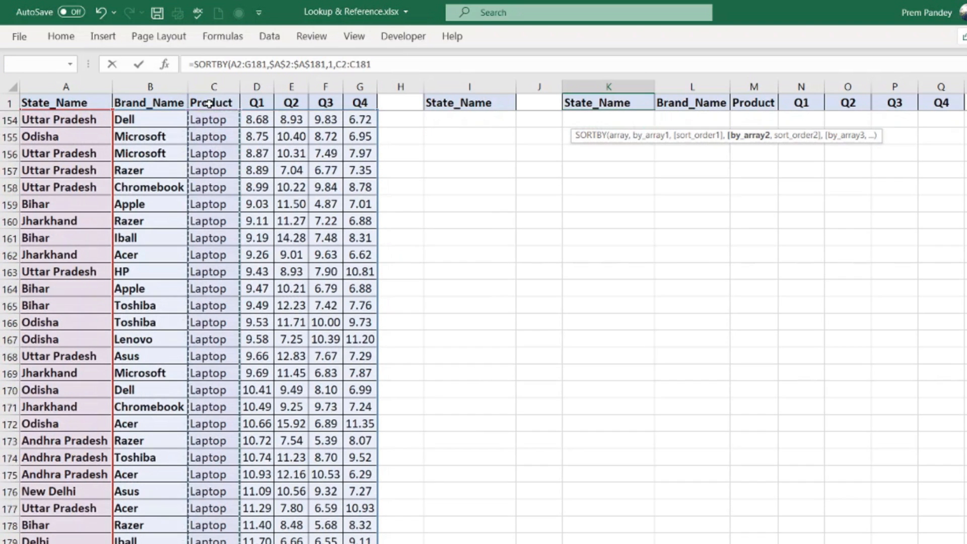
type(",")
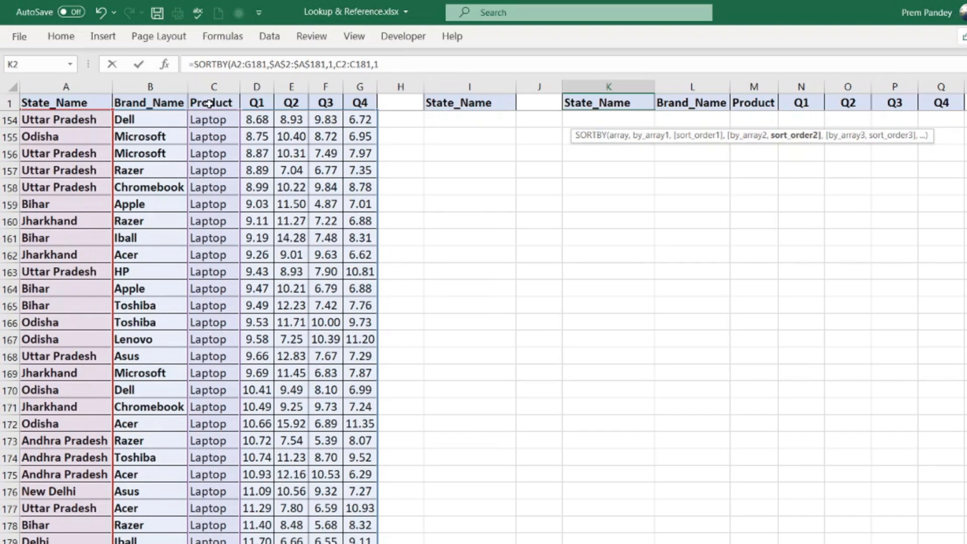
type("1,")
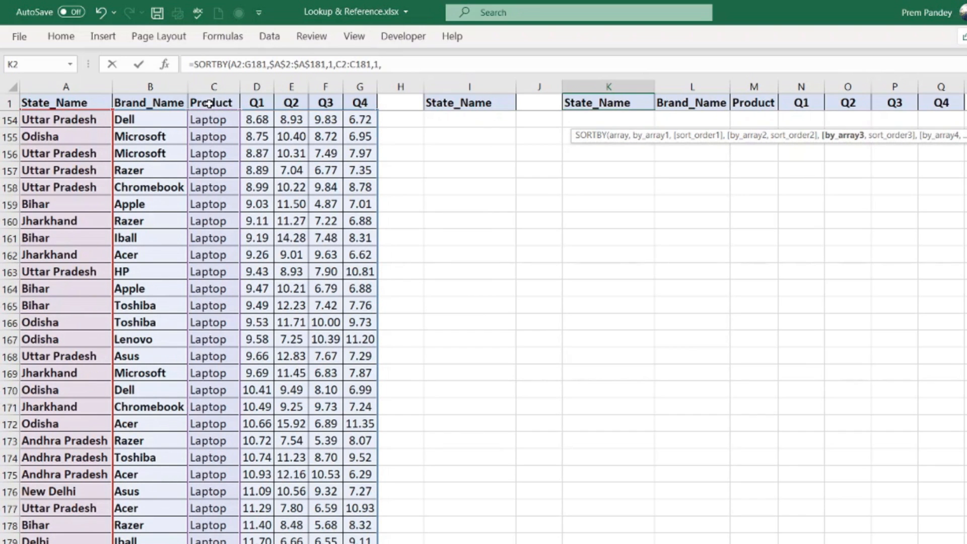
Add the Q4 range G2:G181 as the third sort key with order 1, complete the SORTBY formula and review the sorted table
left_click(358, 118)
key("ctrl+Up")
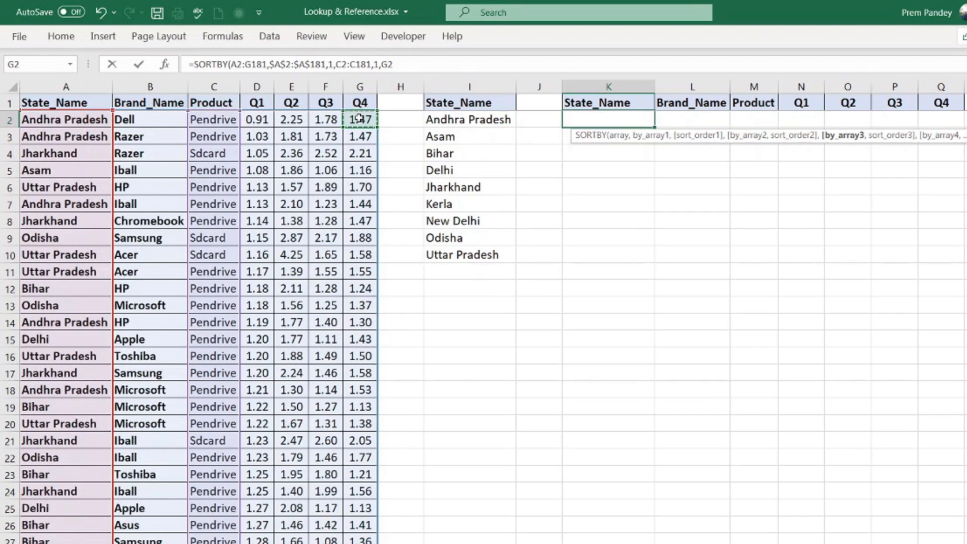
key("ctrl+shift+Down")
type(",")
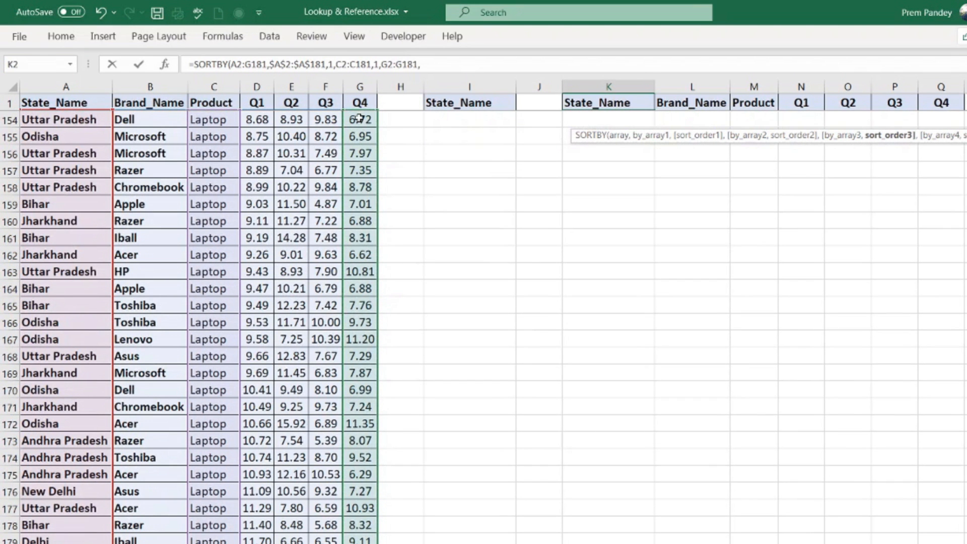
type("1)")
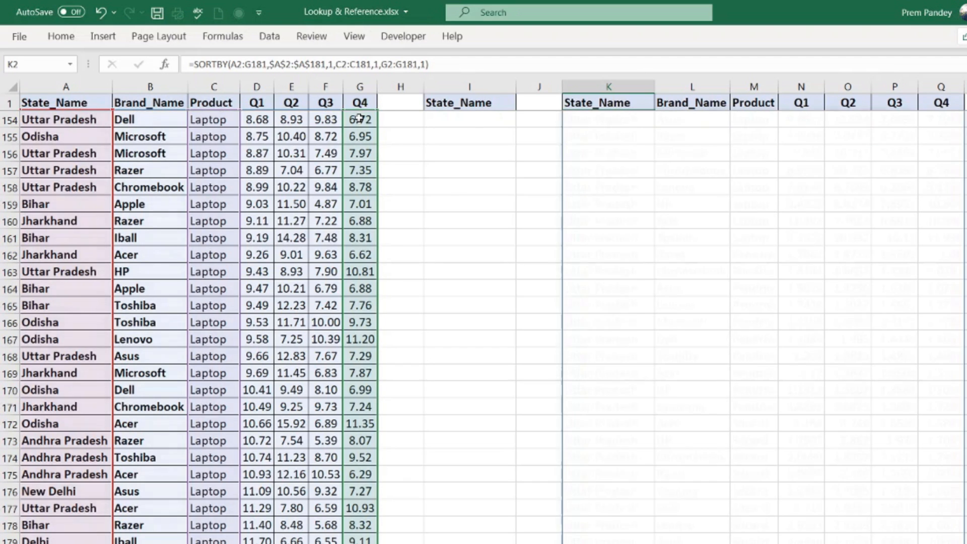
key("Return")
key("Up")
key("Up")
key("Down")
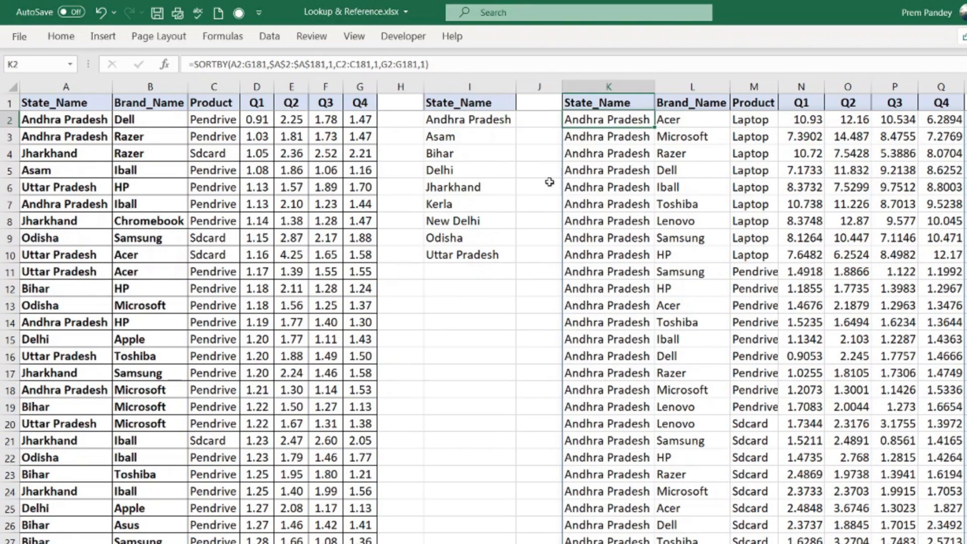
left_click_drag(612, 151, 960, 405)
scroll(961, 405, "down", 6)
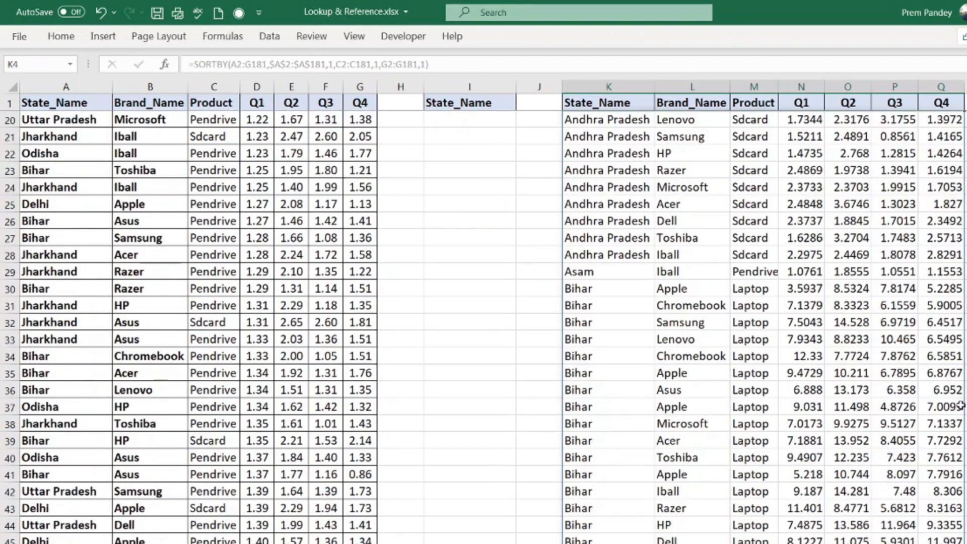
scroll(961, 405, "down", 4)
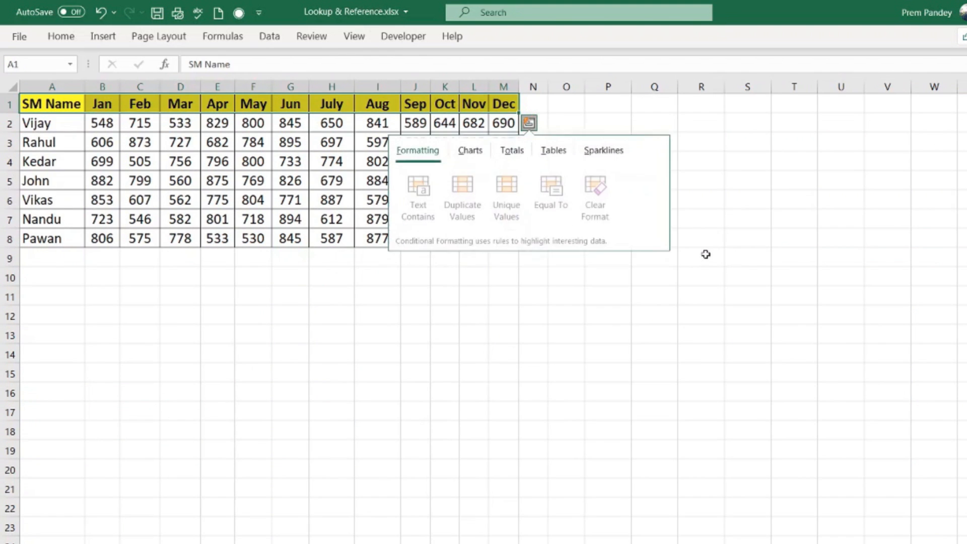
Copy the monthly SM Name table A1:M8, paste it transposed at P1 and autofit column P
key("Escape")
left_click_drag(64, 105, 491, 235)
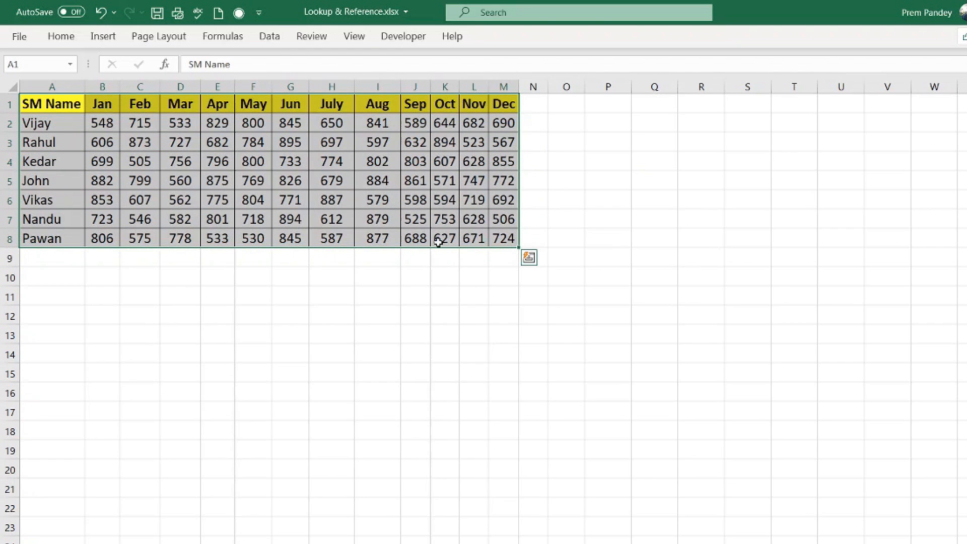
right_click(176, 126)
left_click(214, 160)
right_click(595, 109)
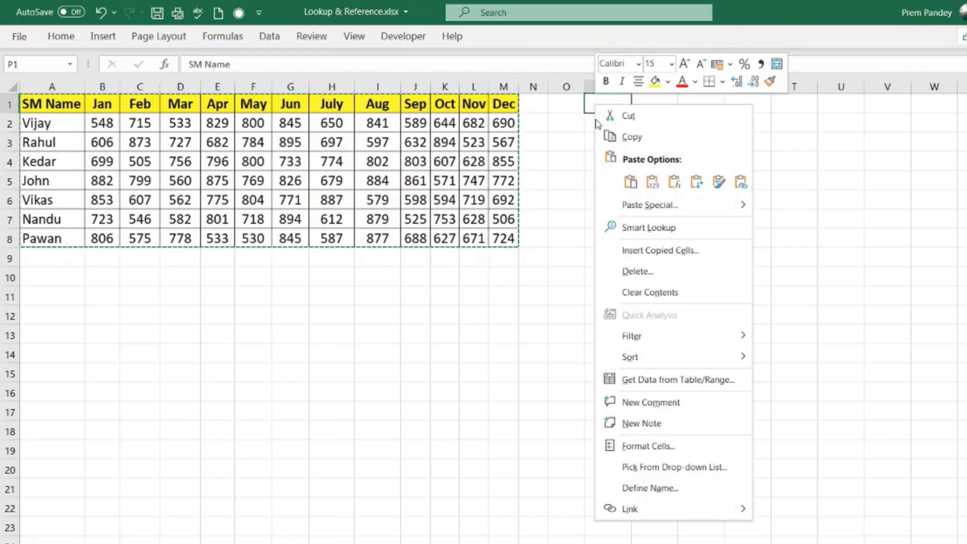
left_click(650, 205)
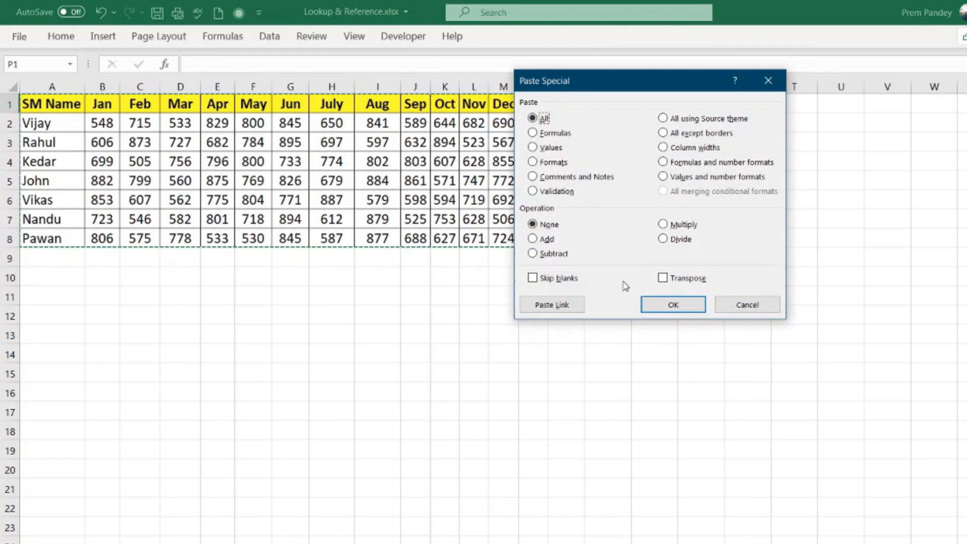
left_click(675, 286)
left_click(674, 304)
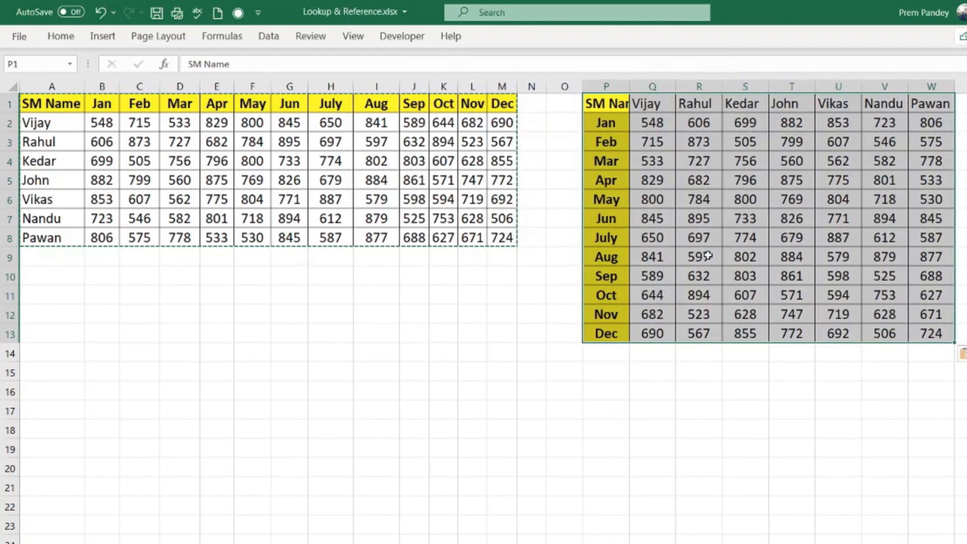
double_click(625, 86)
left_click(634, 159)
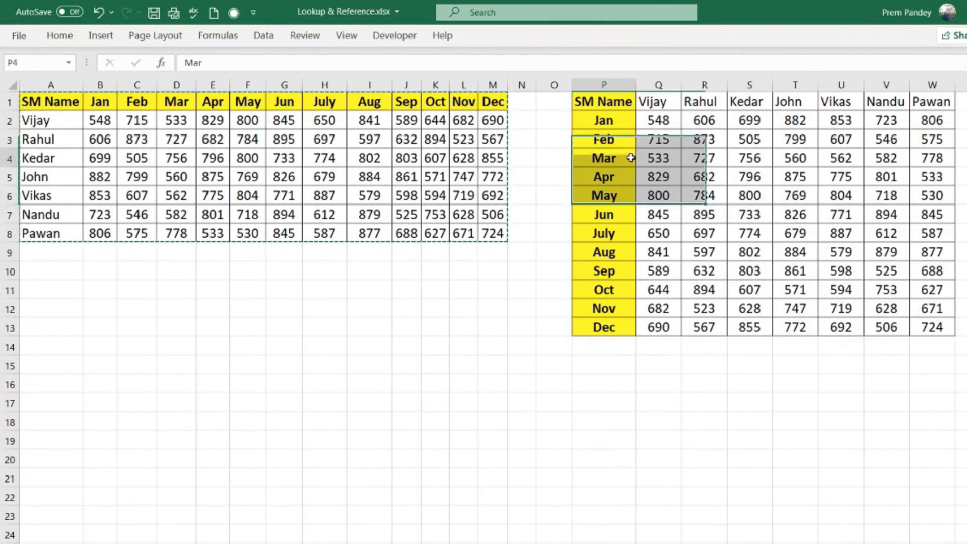
Check the extent of source table A1:M8 and clear only the contents of the transposed copy in P1:W13
left_click_drag(51, 95, 483, 231)
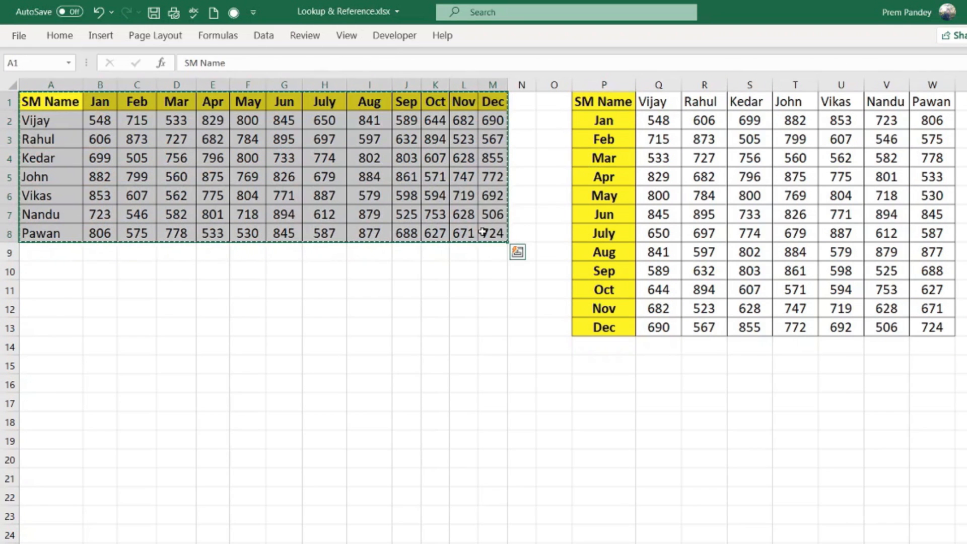
left_click_drag(61, 102, 480, 225)
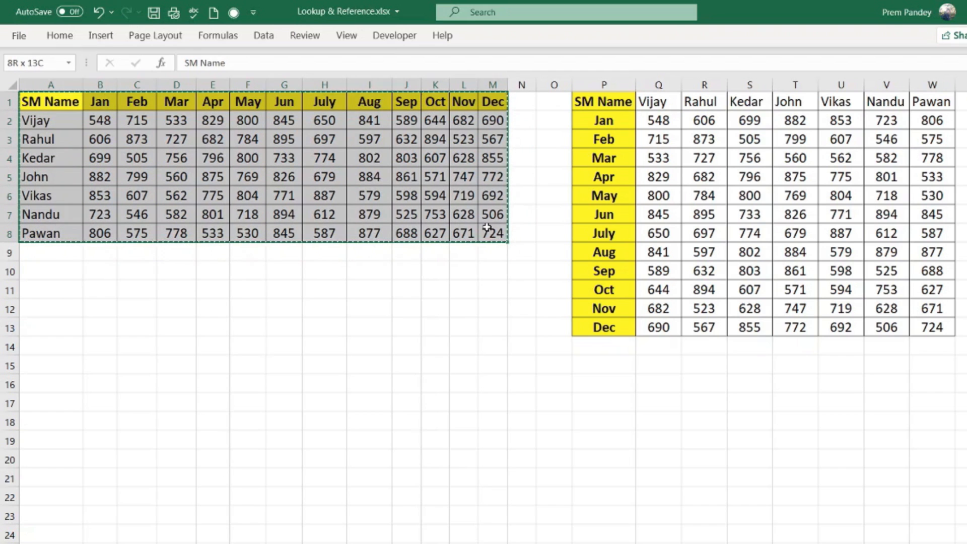
left_click_drag(487, 227, 487, 227)
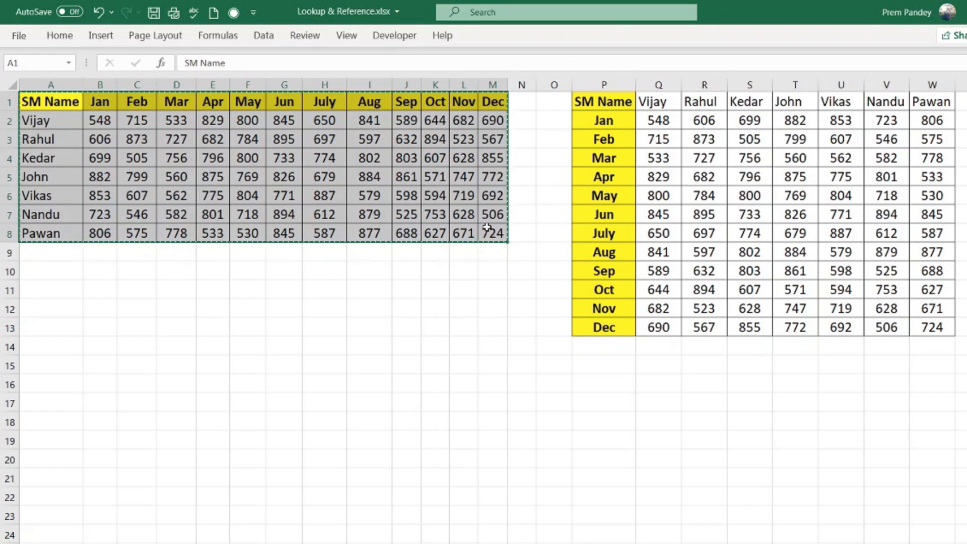
left_click_drag(604, 106, 918, 328)
key("ctrl+z")
Fill the preselected range P1:W13 with the array formula =TRANSPOSE(A1:M8)
left_click_drag(604, 101, 929, 326)
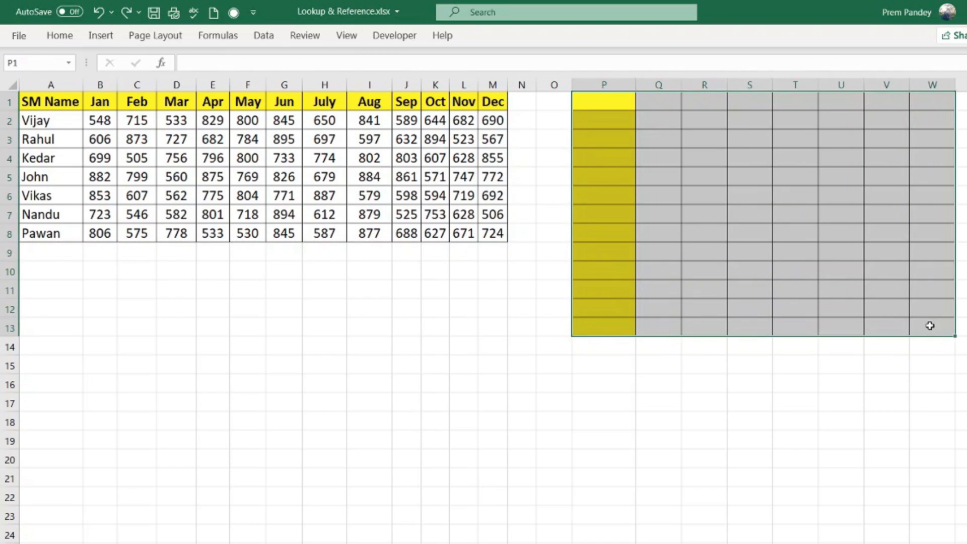
type("=tra")
key("Tab")
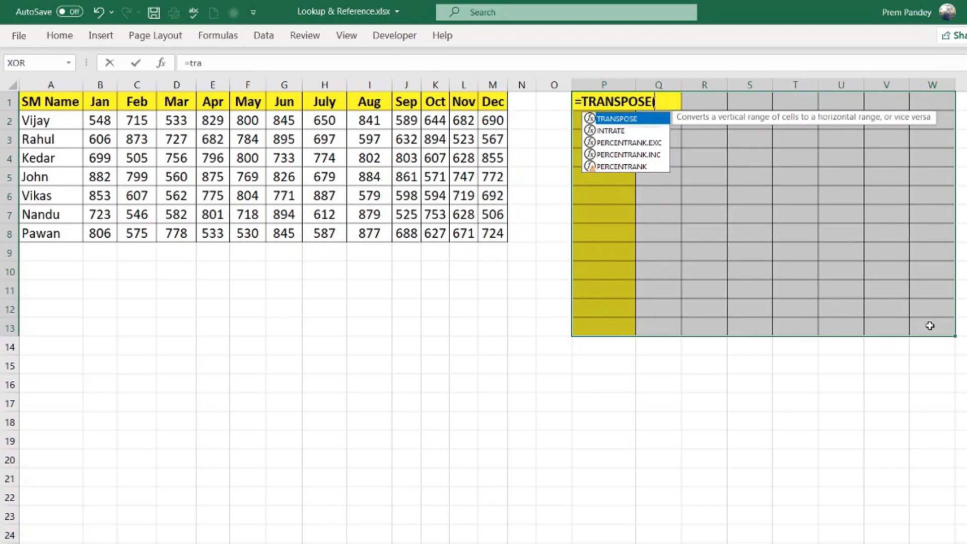
left_click_drag(59, 97, 498, 237)
type(")")
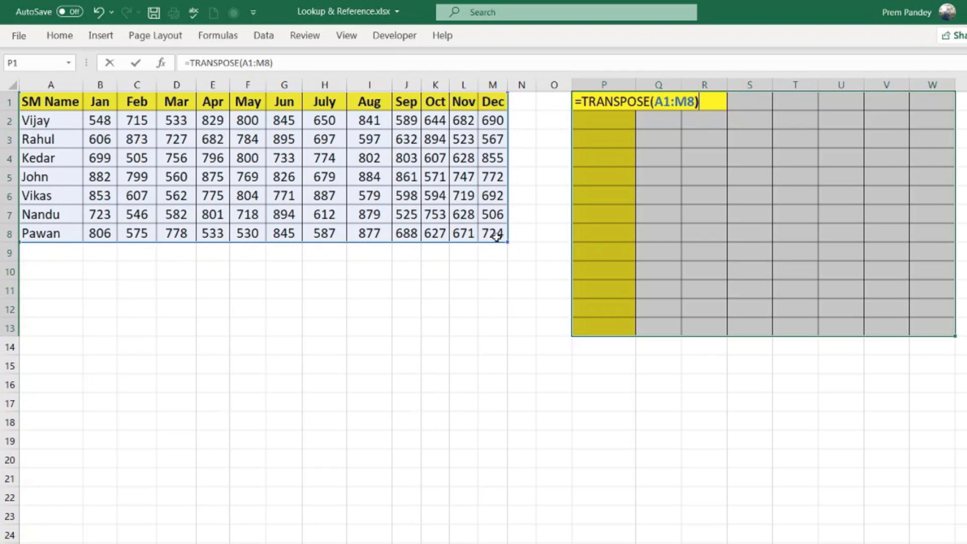
key("ctrl+shift+Return")
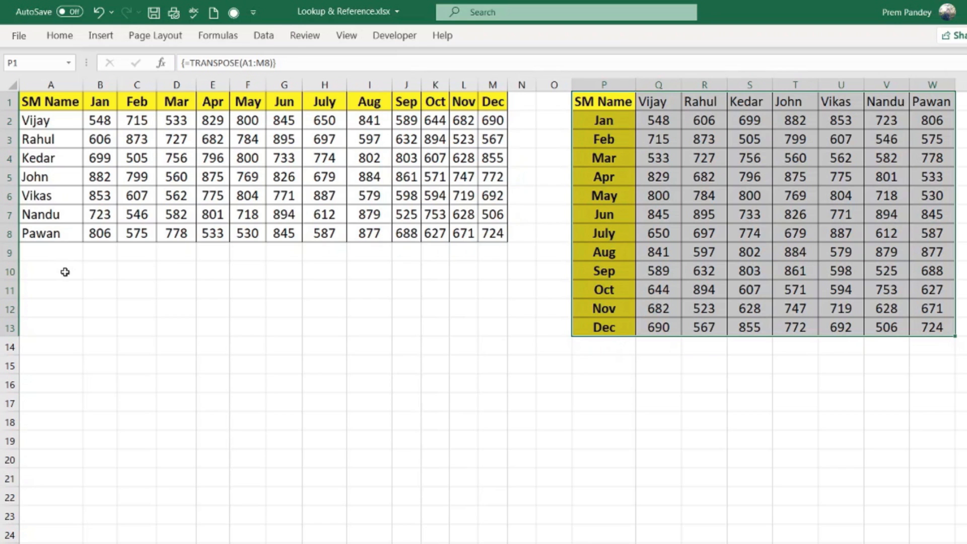
Enter =TRANSPOSE(A1:M8) as an ordinary dynamic formula in cell A10 below the source table
left_click(65, 272)
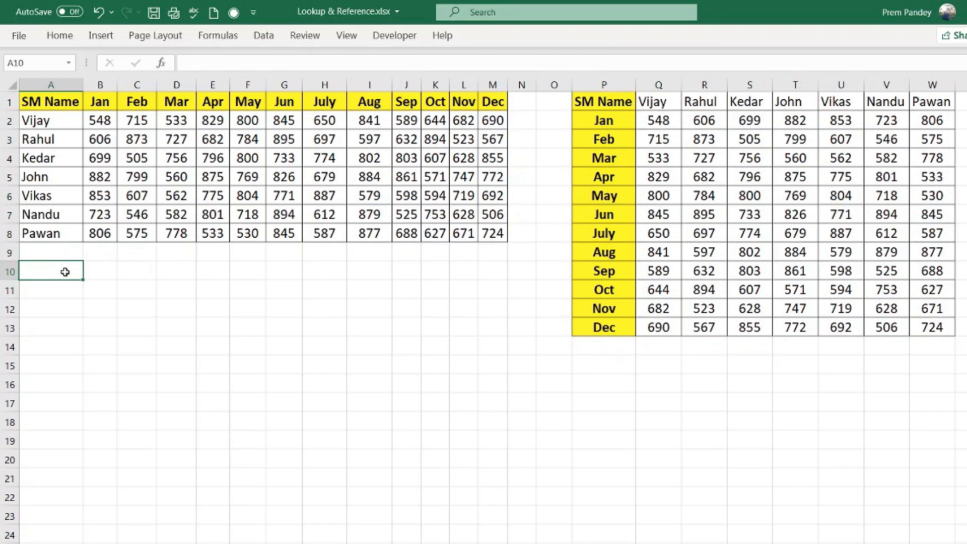
type("=tra")
key("Tab")
left_click_drag(50, 101, 500, 237)
type(")")
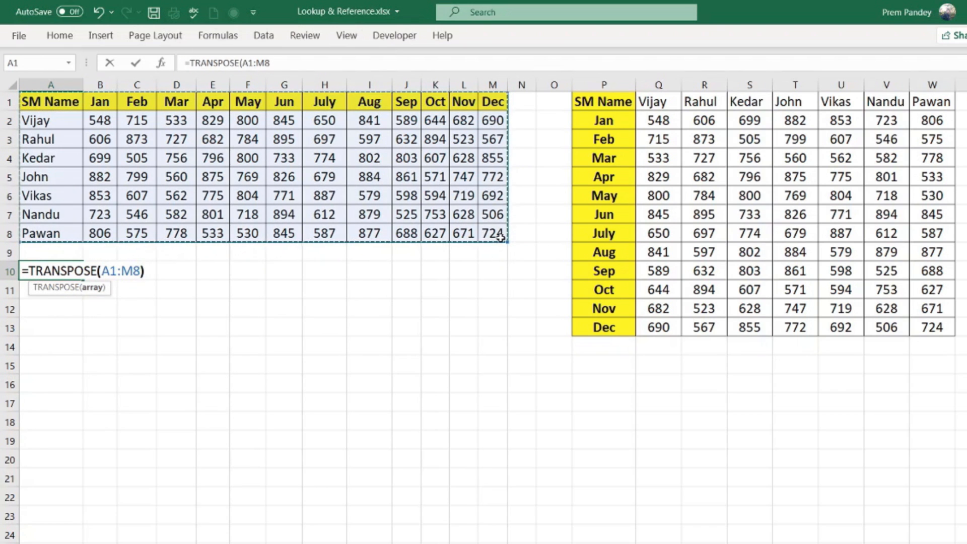
key("Return")
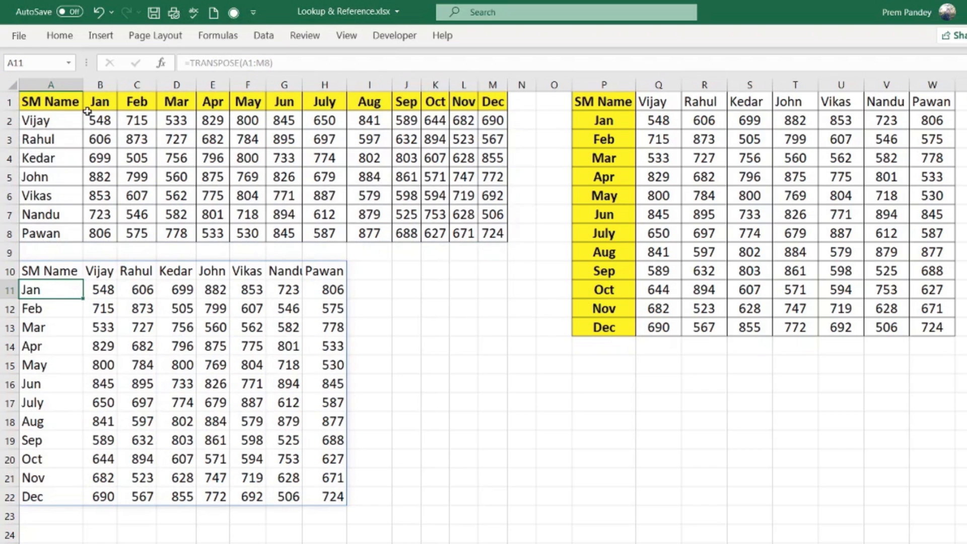
Autofit all column widths on the sheet and check the formula behind cells in the spilled table
key("ctrl+a")
key("ctrl+a")
double_click(83, 84)
left_click_drag(268, 301, 367, 400)
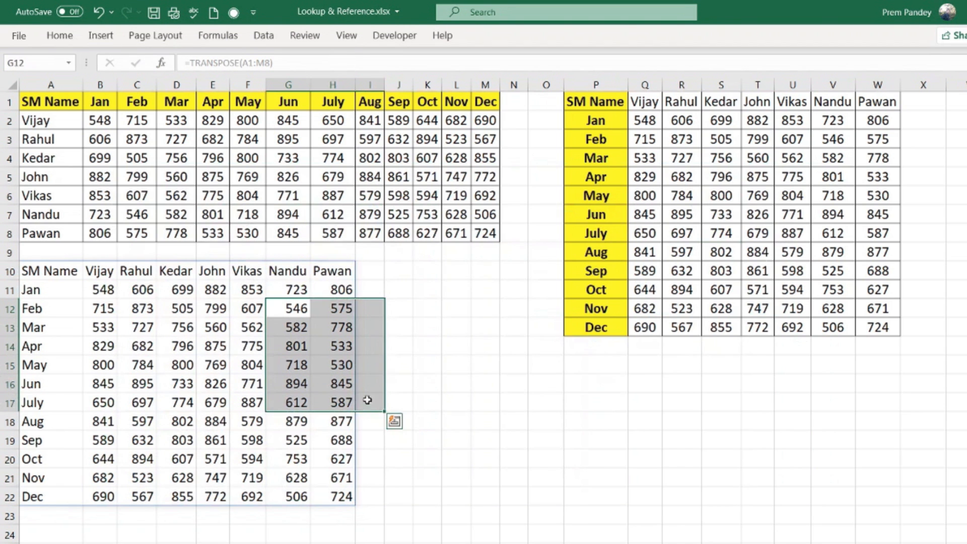
left_click(142, 272)
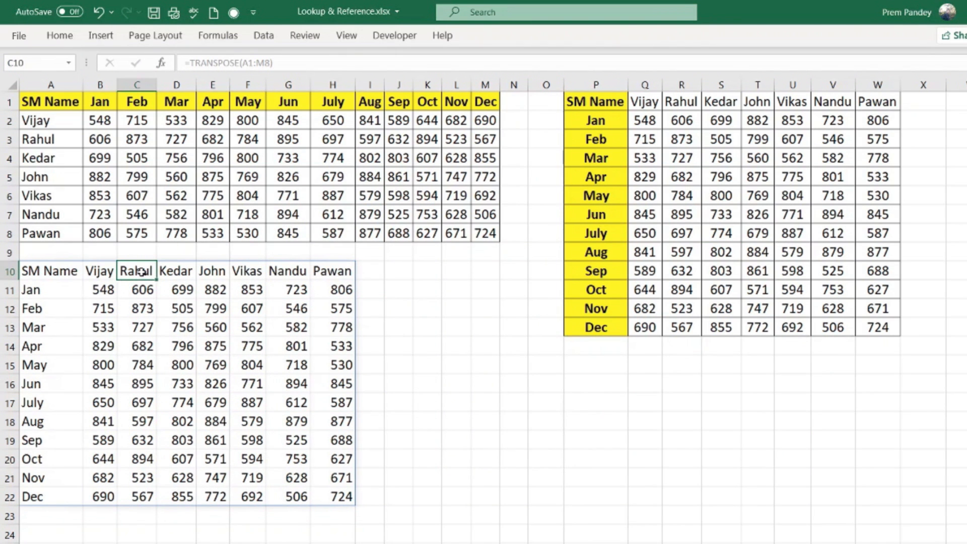